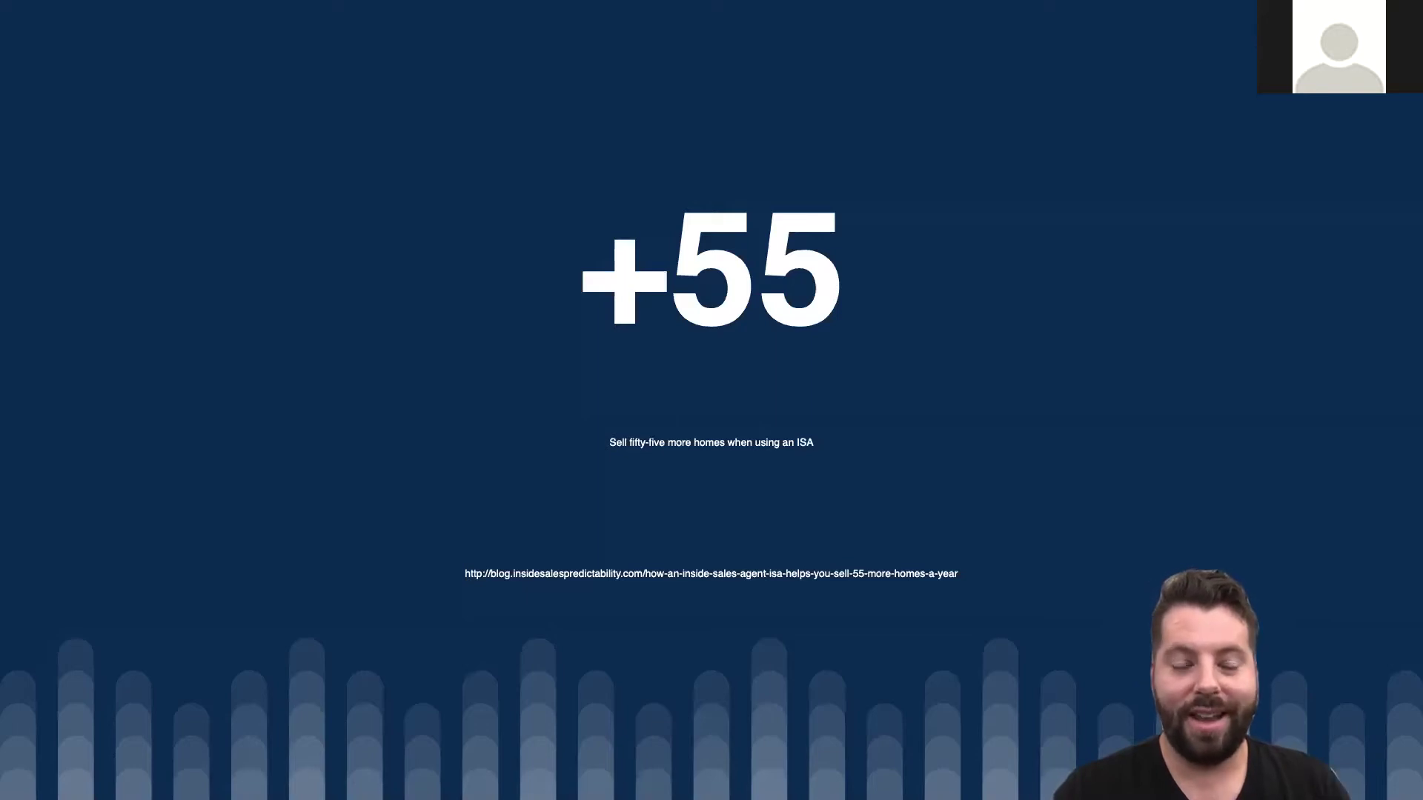
{"action": "key", "text": "Right"}
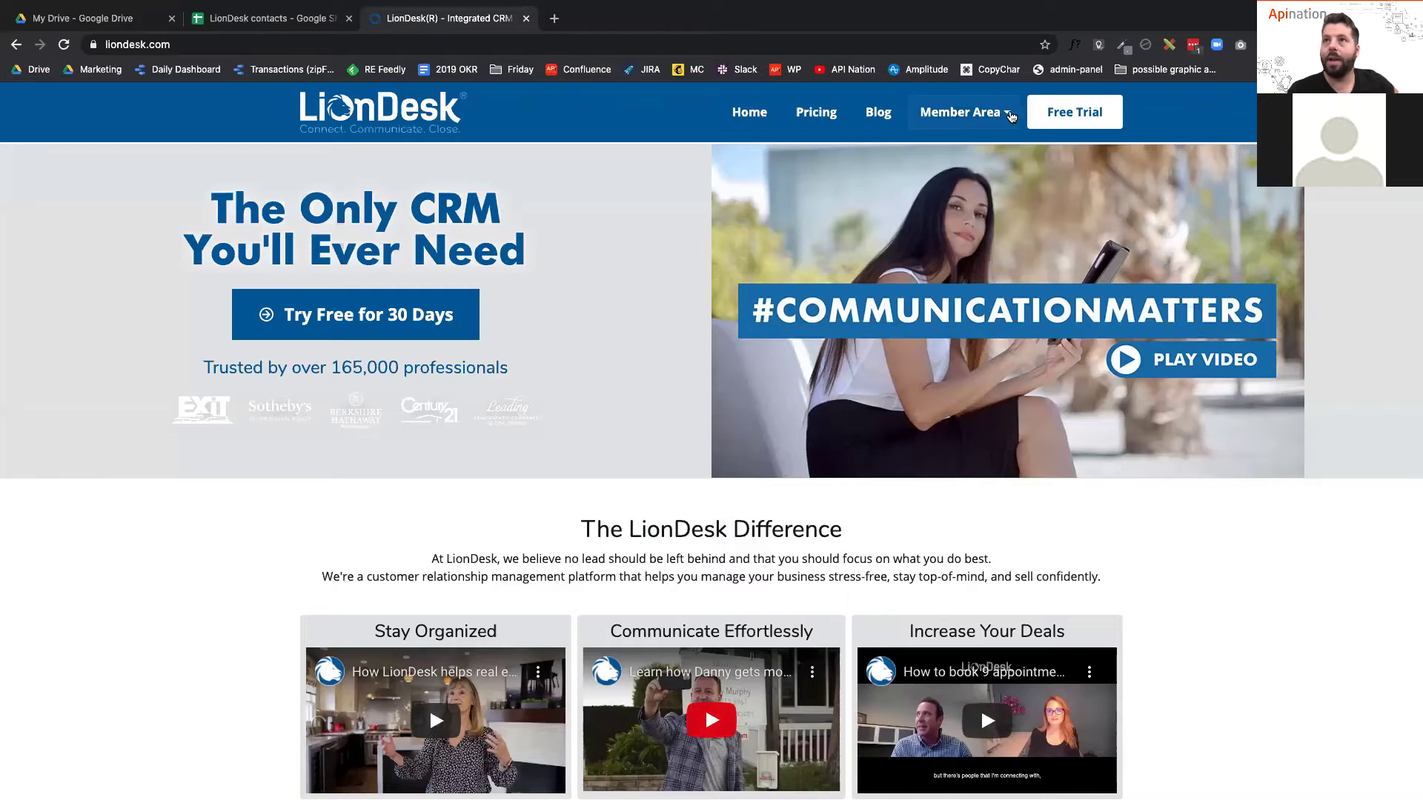
Enter the LionDesk member area, open the contacts list and look through its records.
{"action": "left_click", "coordinate": [1011, 116]}
{"action": "left_click", "coordinate": [987, 150]}
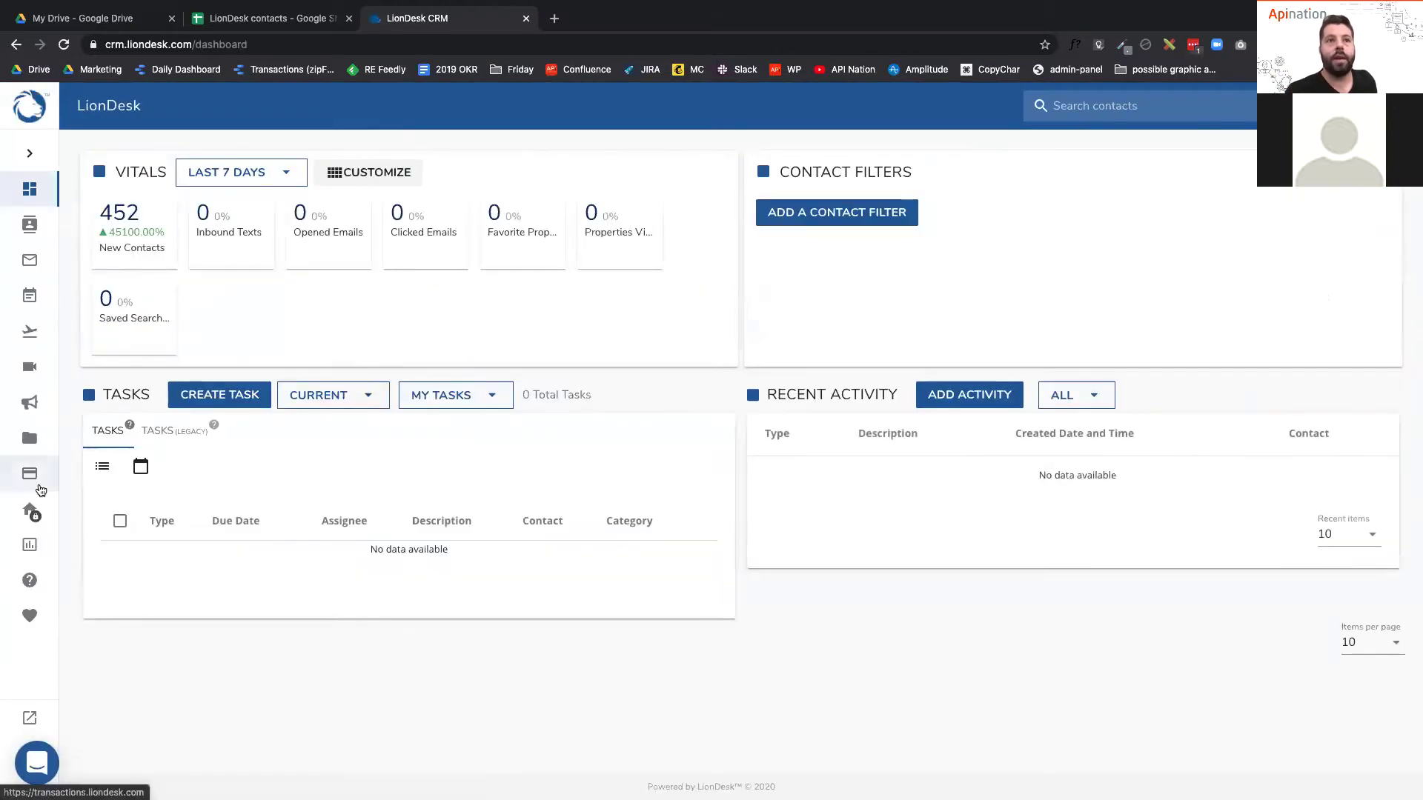
{"action": "left_click", "coordinate": [32, 239]}
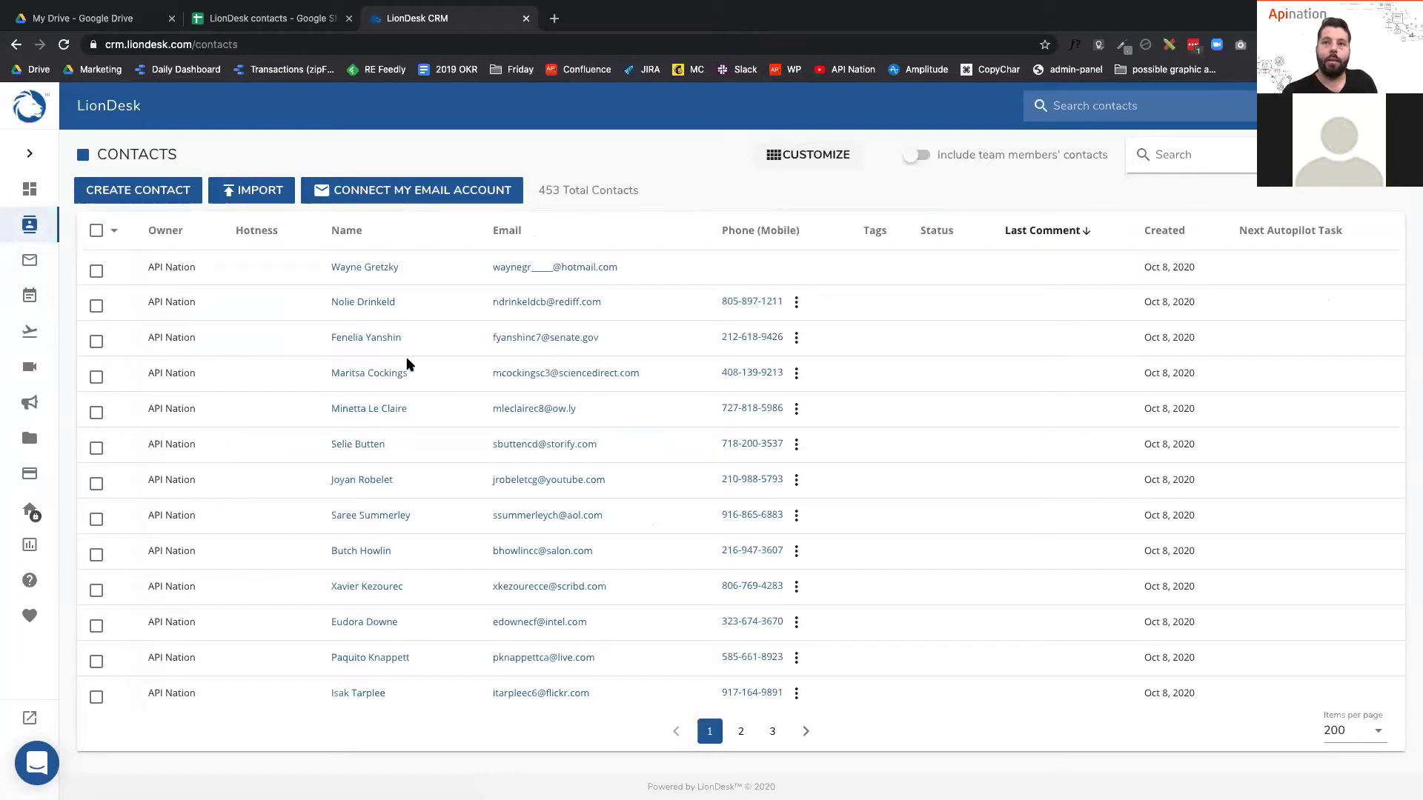
{"action": "scroll", "coordinate": [641, 436], "scroll_direction": "down", "scroll_amount": 5}
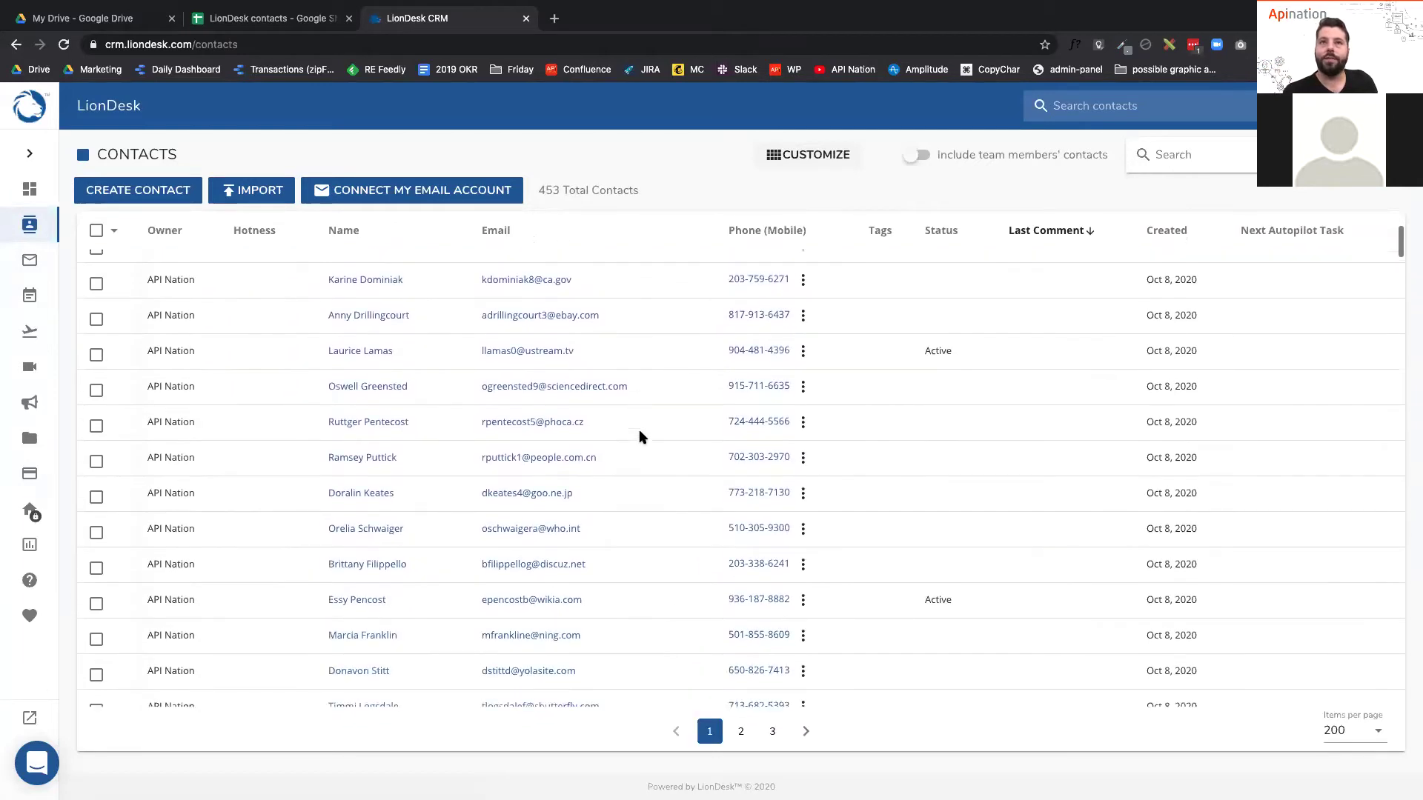
{"action": "scroll", "coordinate": [640, 438], "scroll_direction": "down", "scroll_amount": 2}
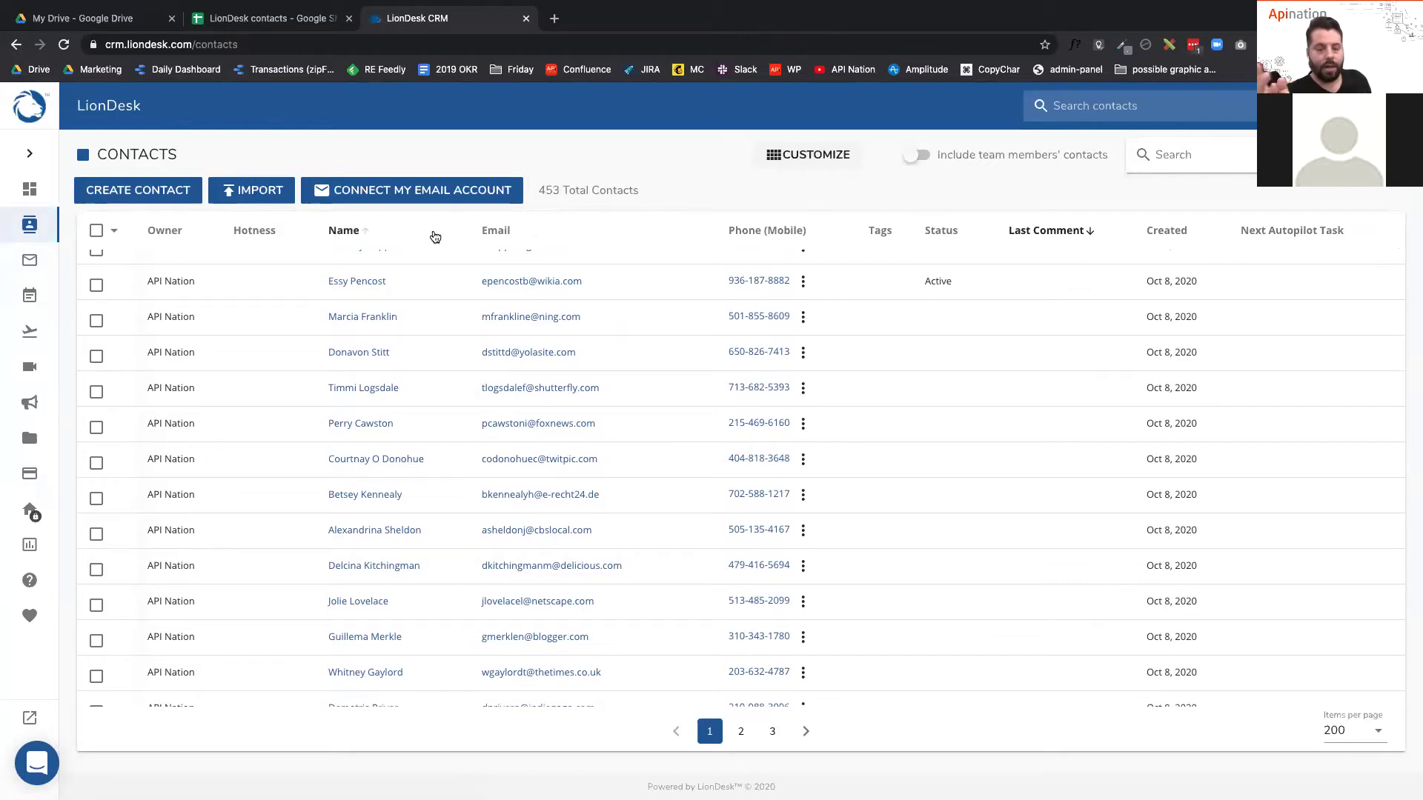
{"action": "scroll", "coordinate": [373, 233], "scroll_direction": "up", "scroll_amount": 1}
{"action": "scroll", "coordinate": [382, 296], "scroll_direction": "up", "scroll_amount": 2}
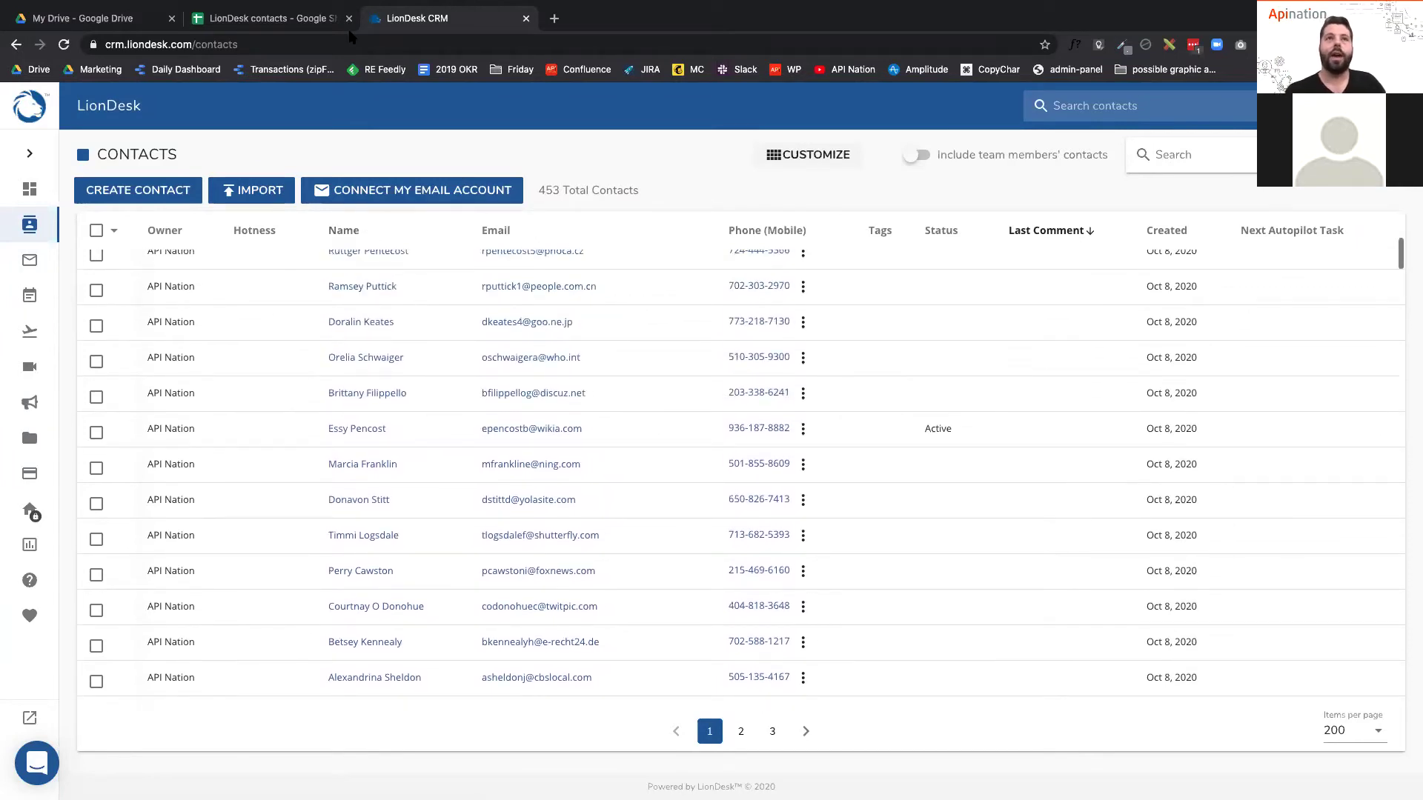
Switch to the LionDesk contacts spreadsheet and widen the Email and First Name columns.
{"action": "left_click", "coordinate": [302, 32]}
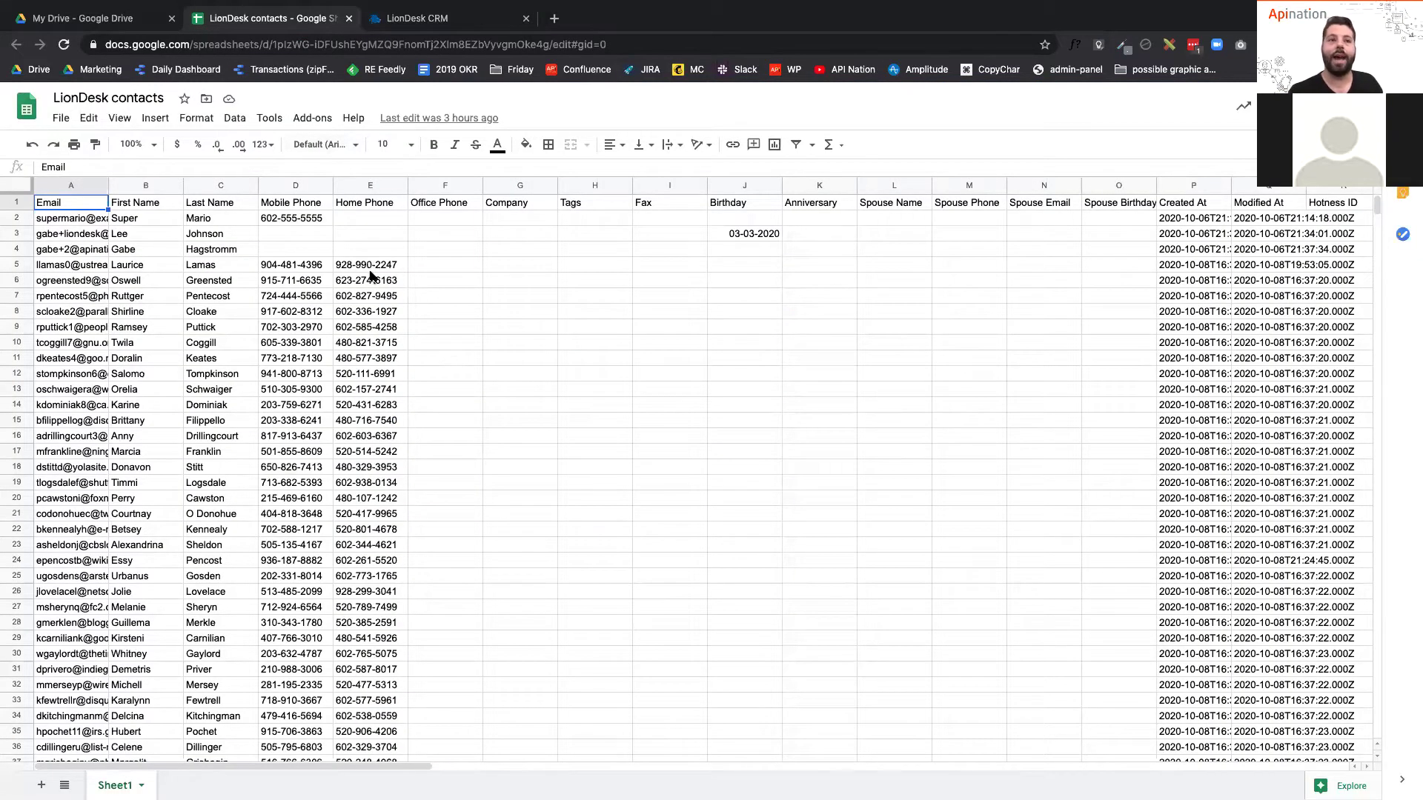
{"action": "left_click_drag", "start_coordinate": [183, 184], "coordinate": [282, 185]}
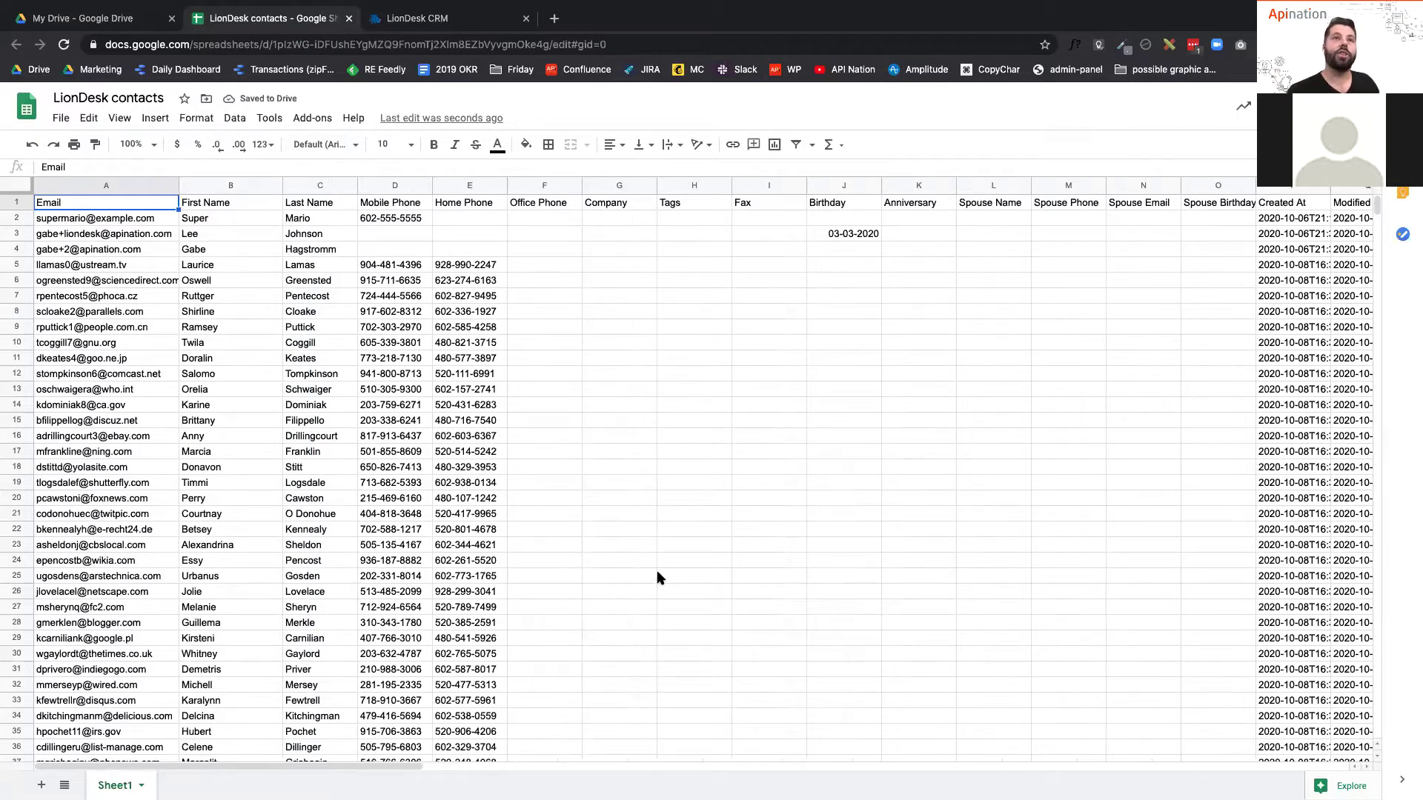
Compare the CRM contacts list with the spreadsheet, examining its contact rows and the field columns from Email through YearsPlayed.
{"action": "left_click", "coordinate": [430, 18]}
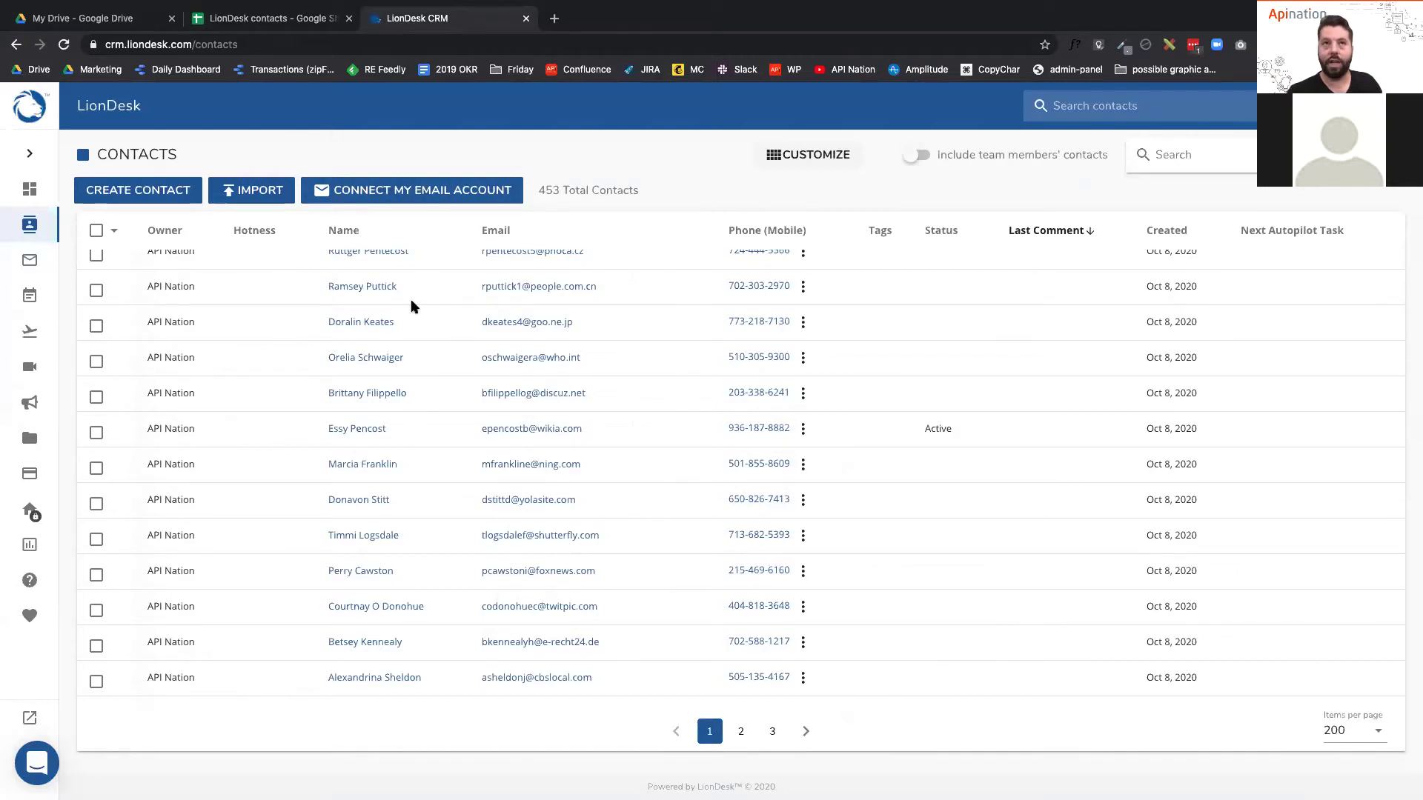
{"action": "left_click", "coordinate": [298, 21]}
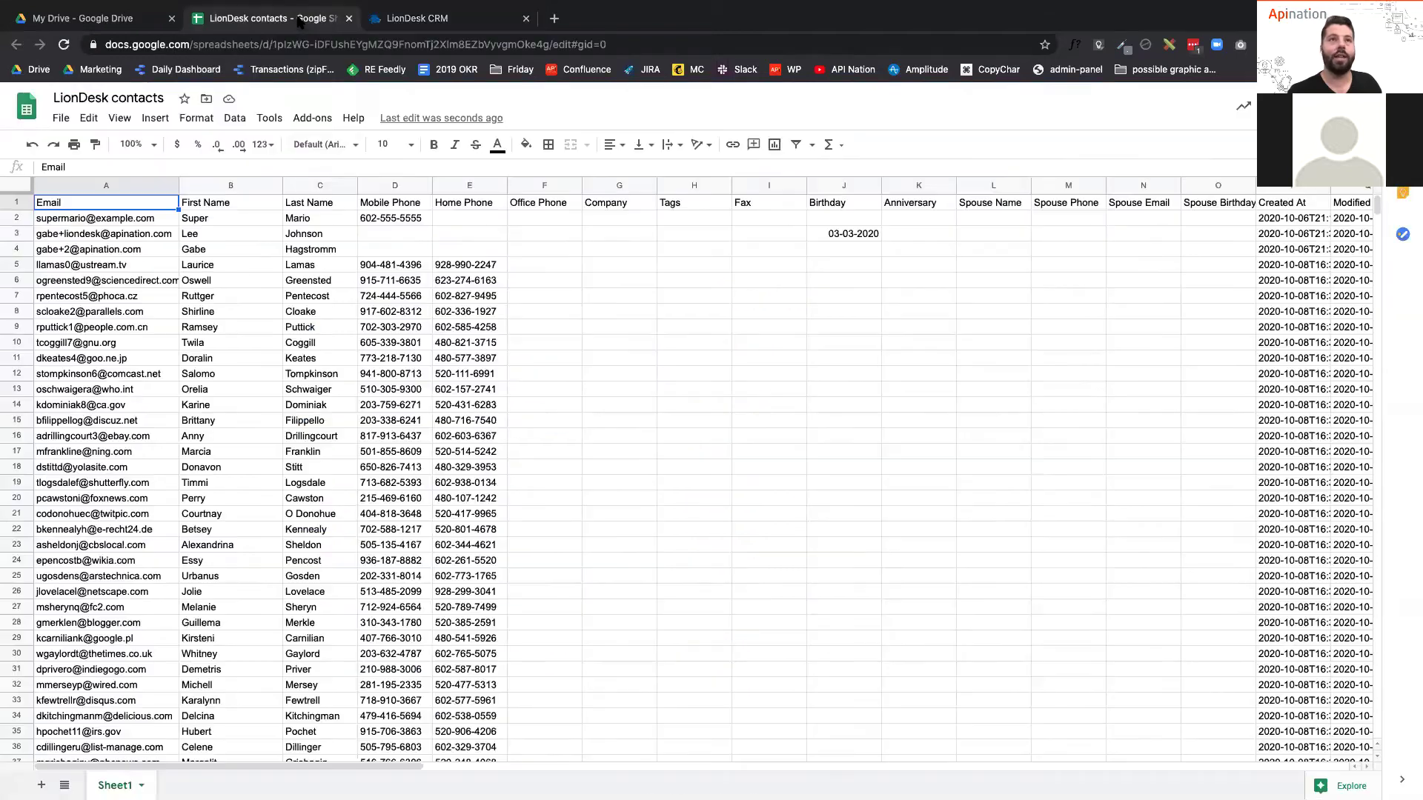
{"action": "scroll", "coordinate": [343, 539], "scroll_direction": "down", "scroll_amount": 3}
{"action": "scroll", "coordinate": [343, 545], "scroll_direction": "down", "scroll_amount": 20}
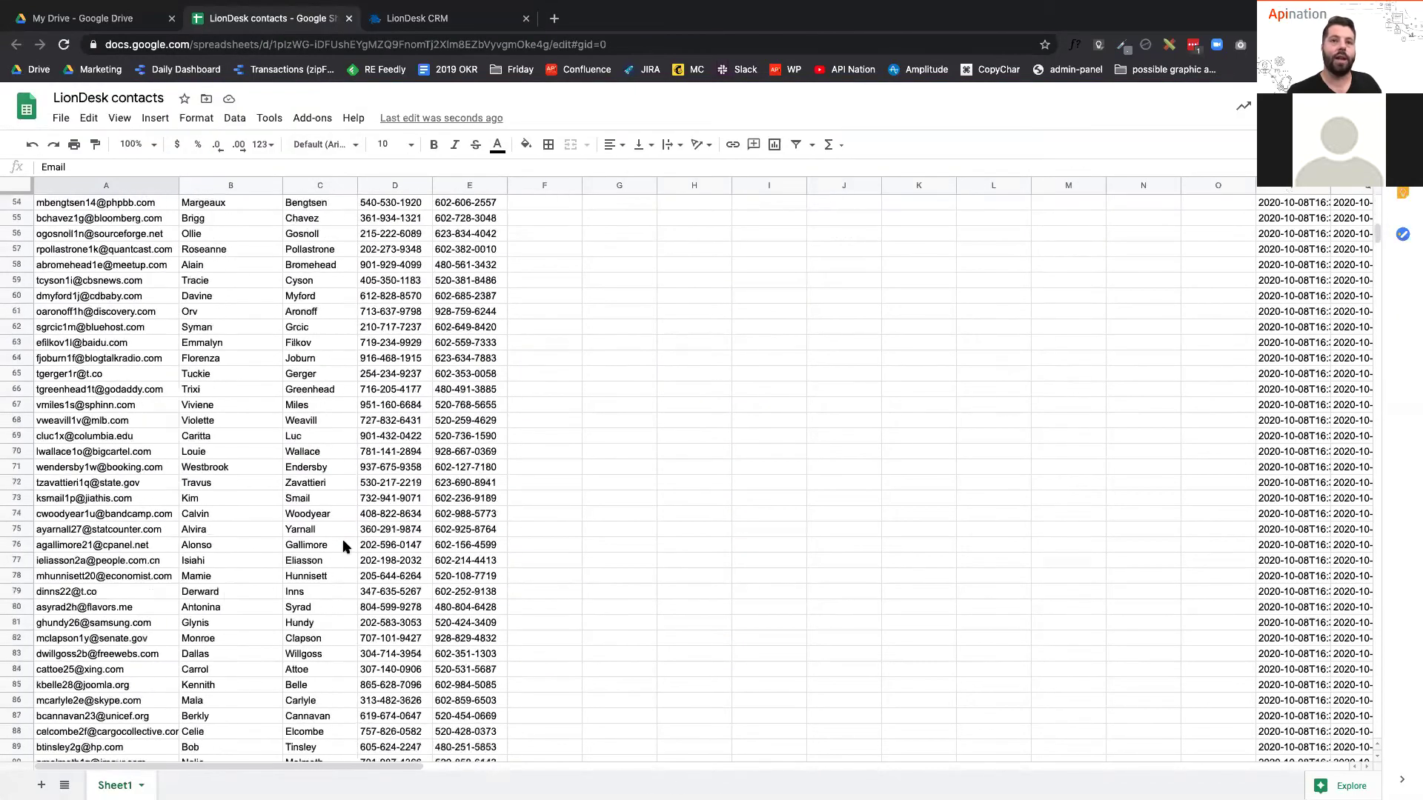
{"action": "scroll", "coordinate": [343, 545], "scroll_direction": "up", "scroll_amount": 20}
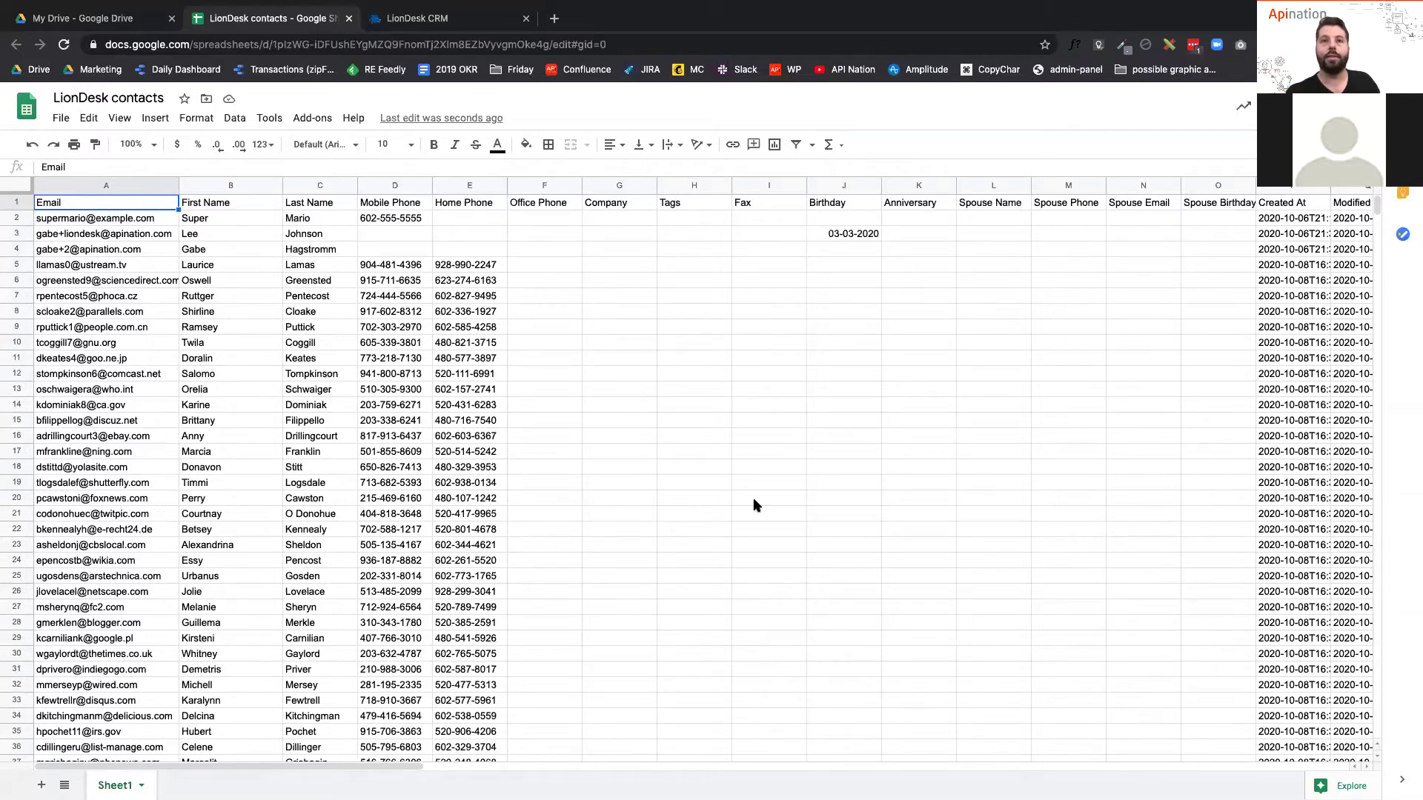
{"action": "scroll", "coordinate": [844, 336], "scroll_direction": "right", "scroll_amount": 10}
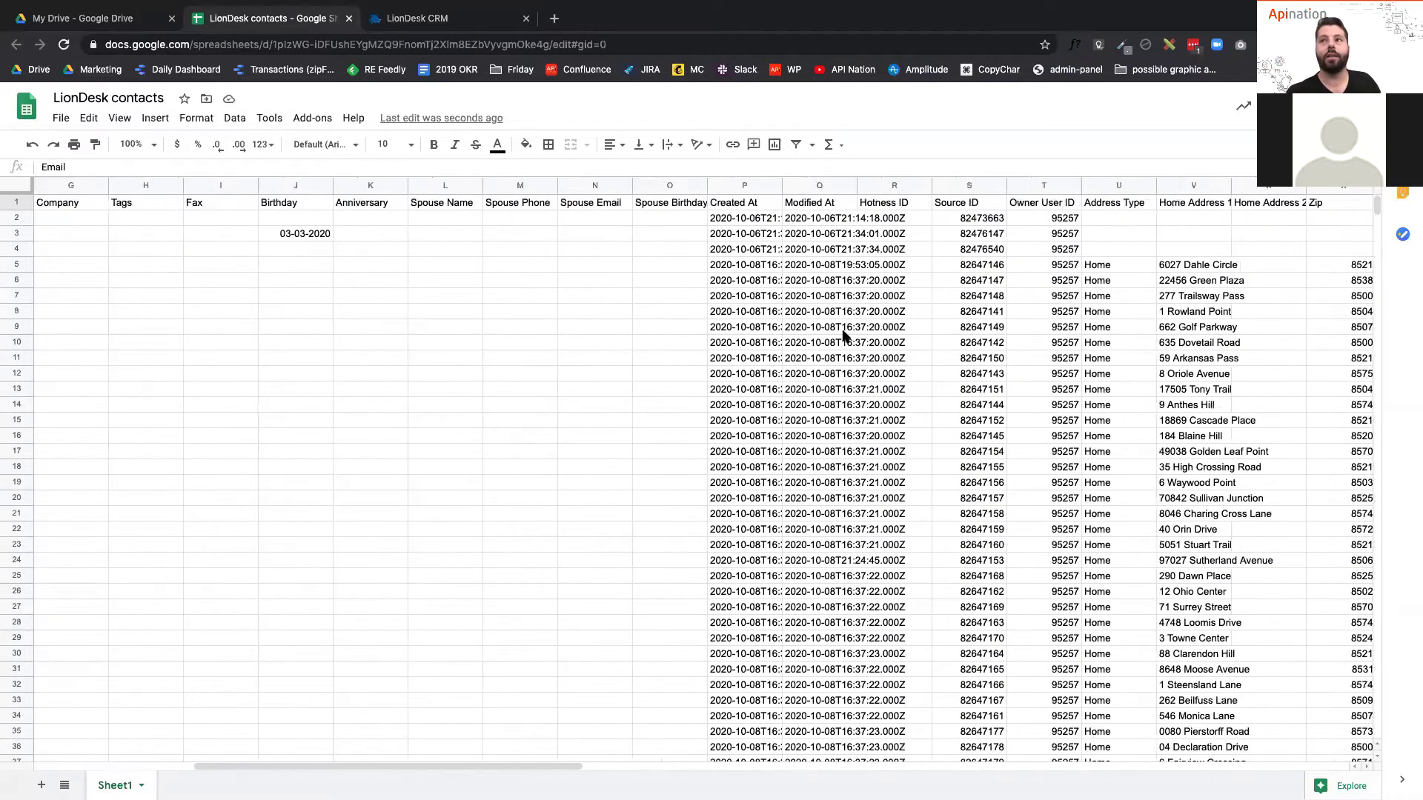
{"action": "scroll", "coordinate": [843, 337], "scroll_direction": "right", "scroll_amount": 4}
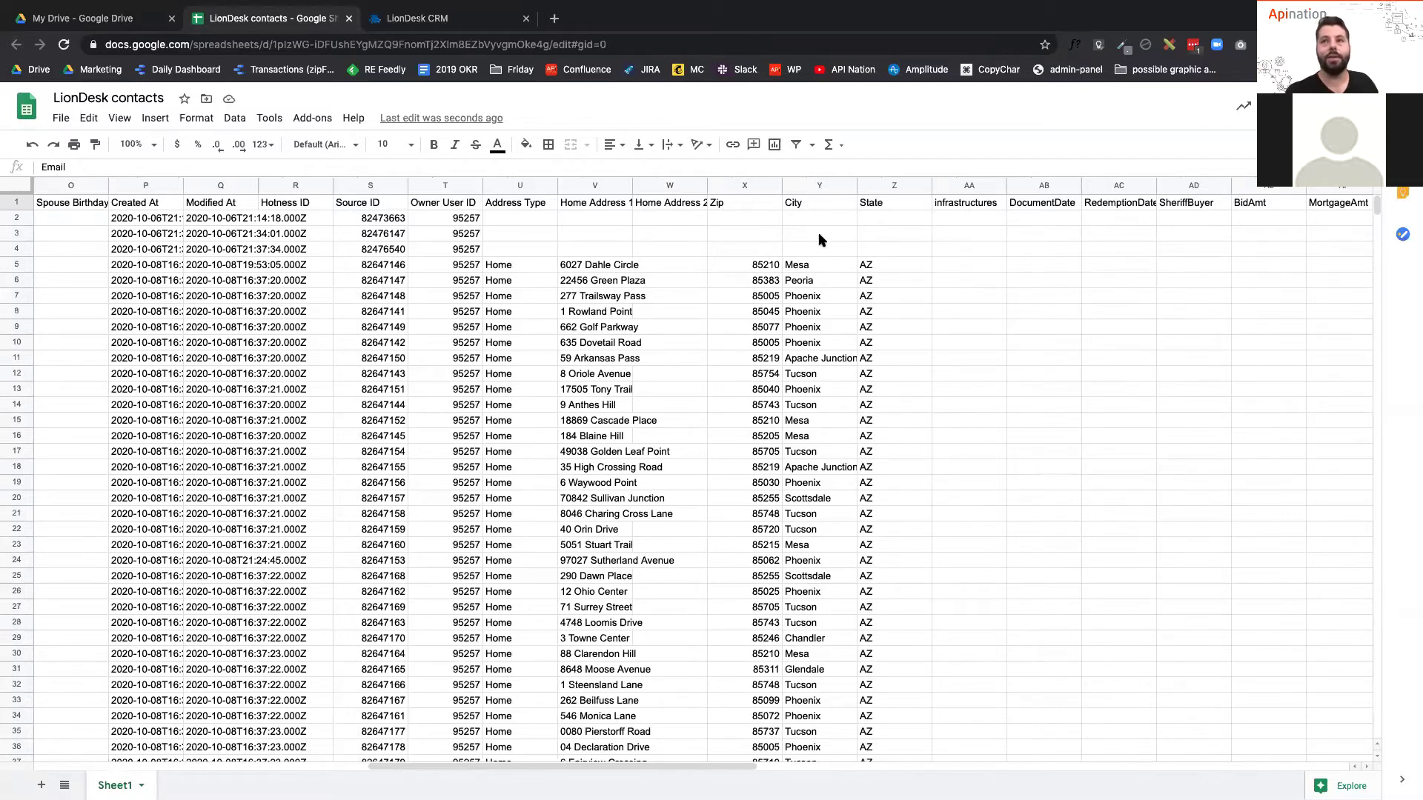
{"action": "scroll", "coordinate": [800, 241], "scroll_direction": "right", "scroll_amount": 10}
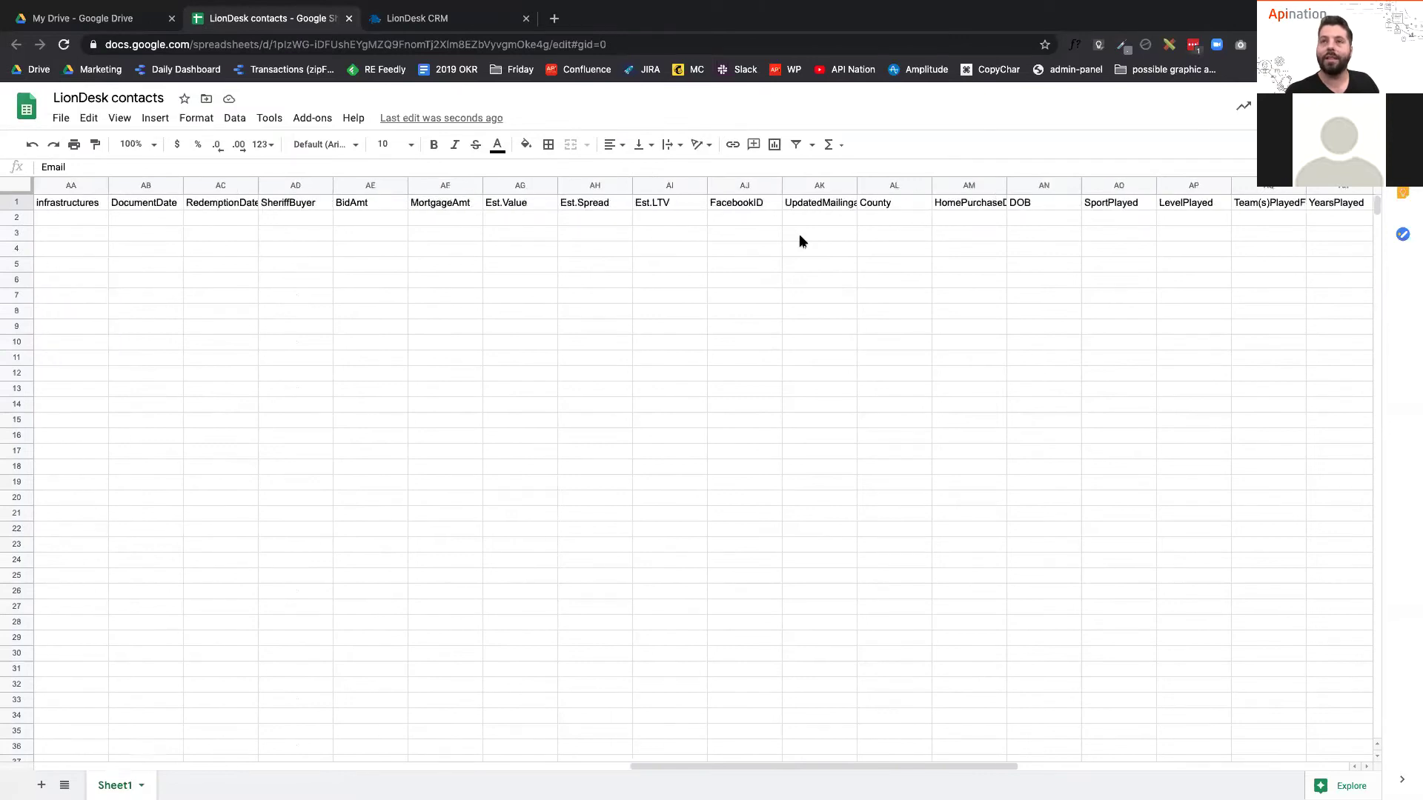
{"action": "scroll", "coordinate": [800, 241], "scroll_direction": "left", "scroll_amount": 15}
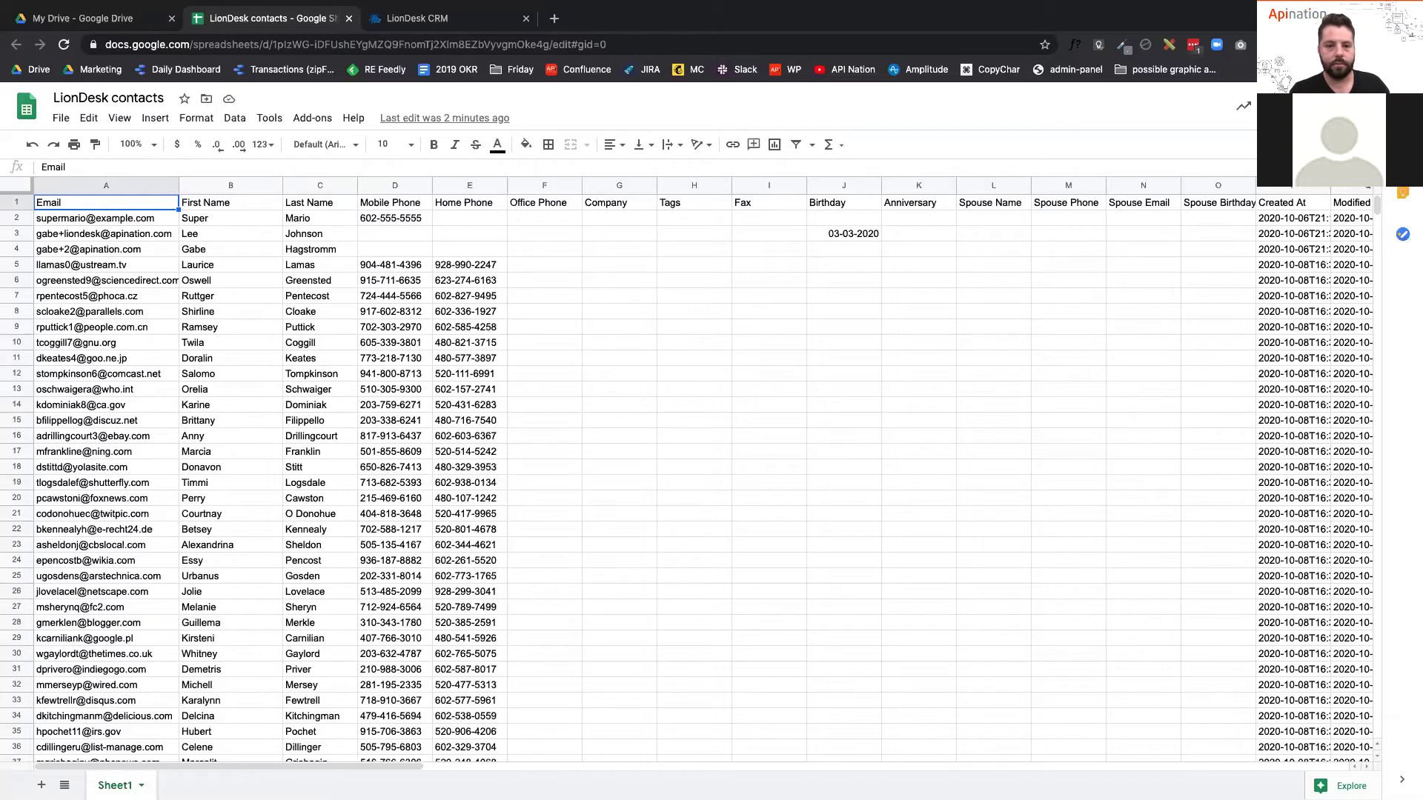
Examine the spreadsheet's full header row across to the List Price column and back to the first columns.
{"action": "left_click", "coordinate": [599, 587]}
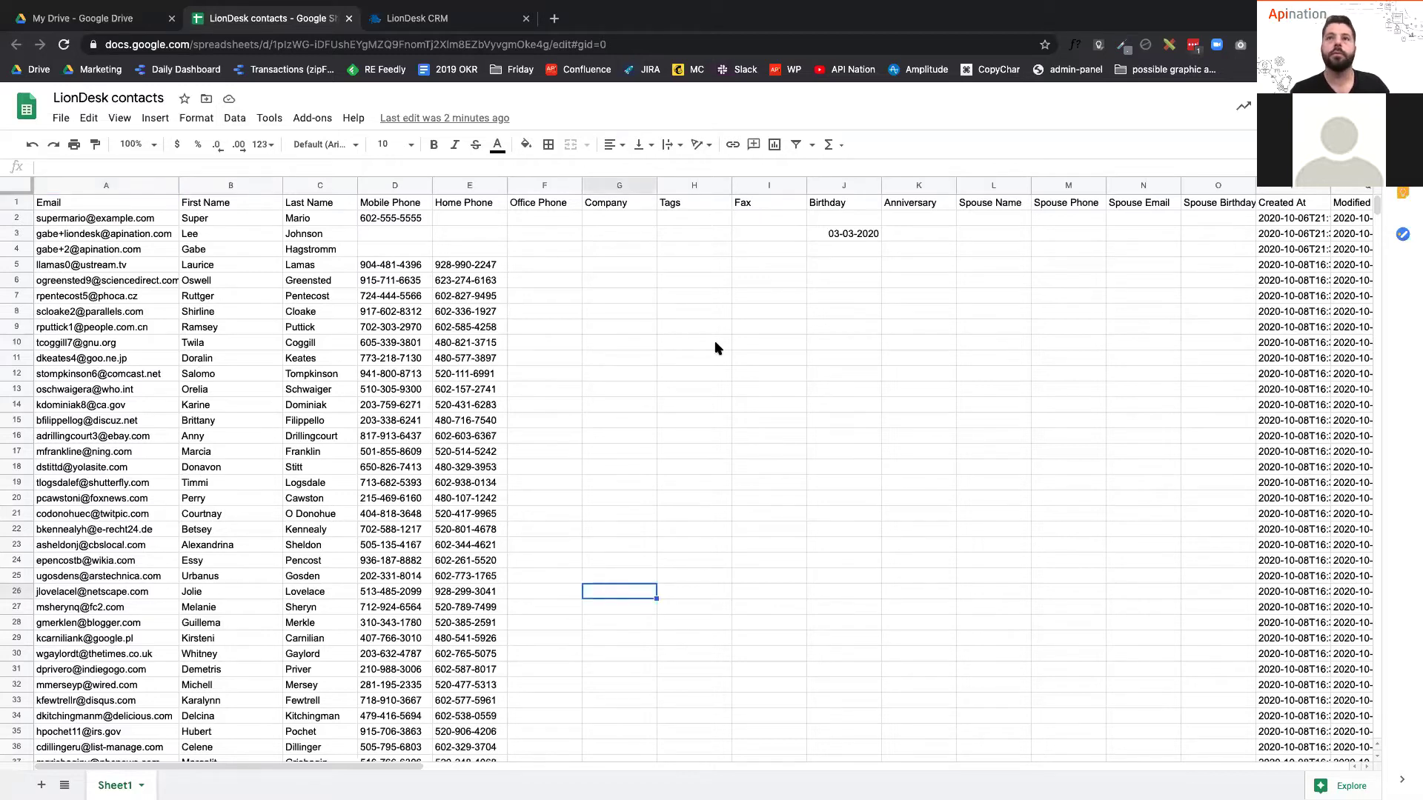
{"action": "scroll", "coordinate": [717, 348], "scroll_direction": "right", "scroll_amount": 15}
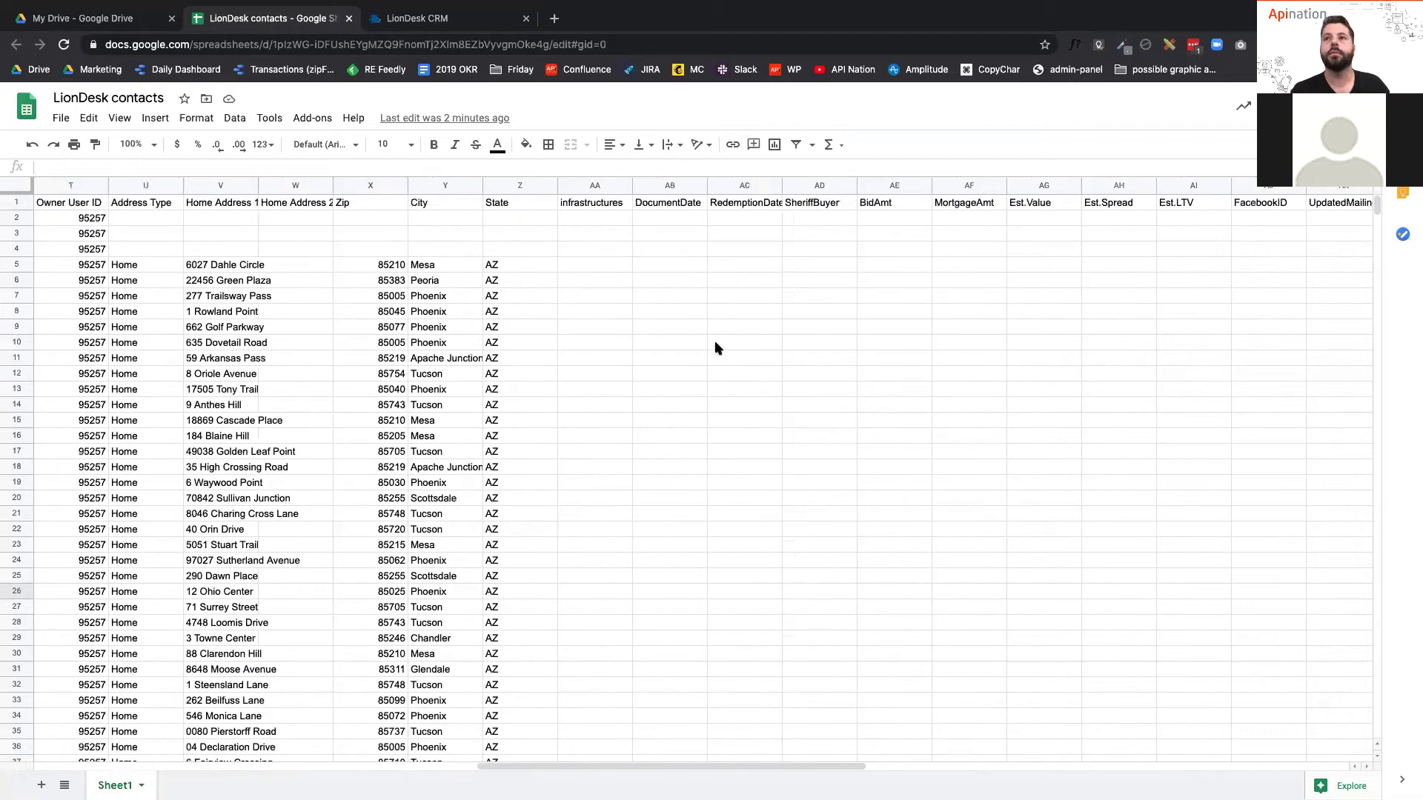
{"action": "scroll", "coordinate": [716, 348], "scroll_direction": "right", "scroll_amount": 20}
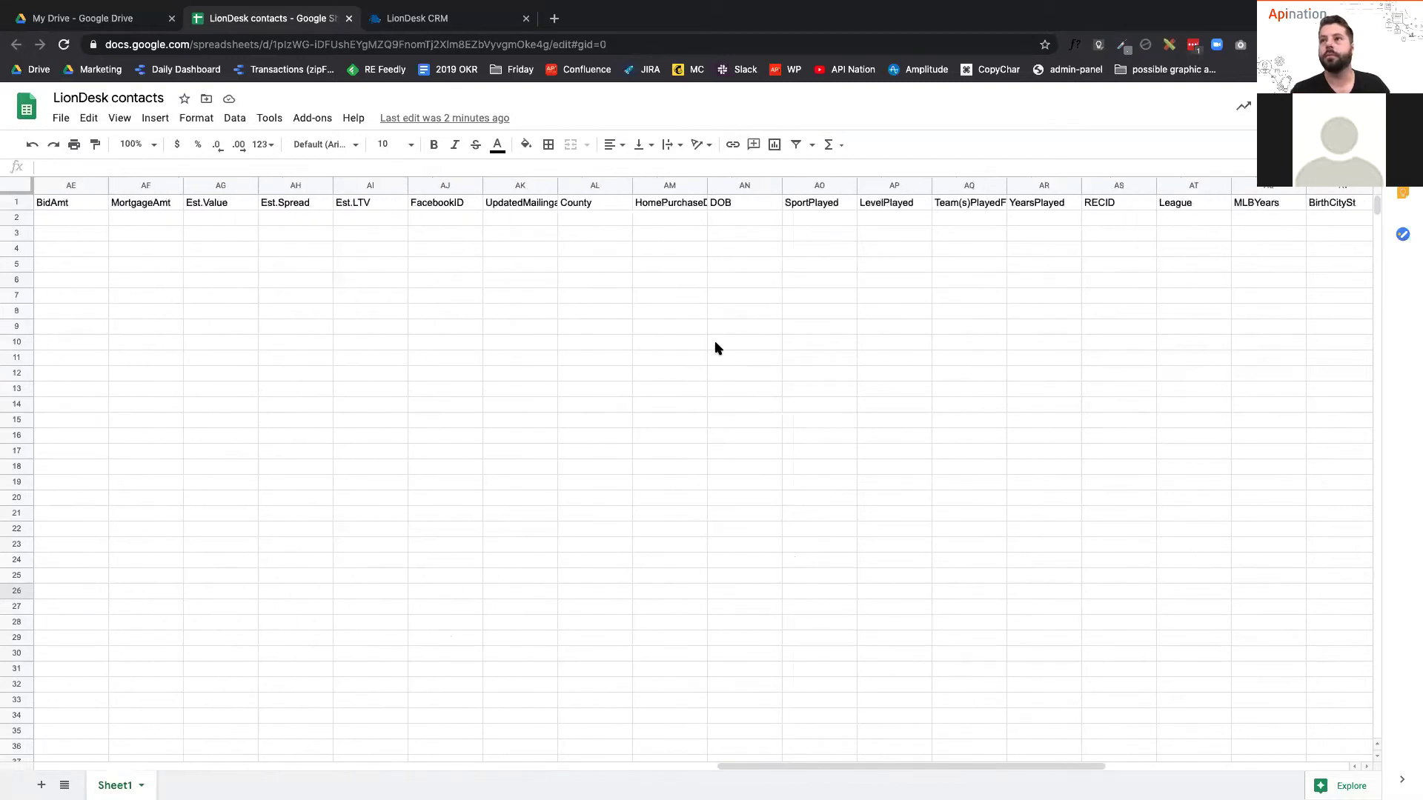
{"action": "scroll", "coordinate": [716, 348], "scroll_direction": "right", "scroll_amount": 1}
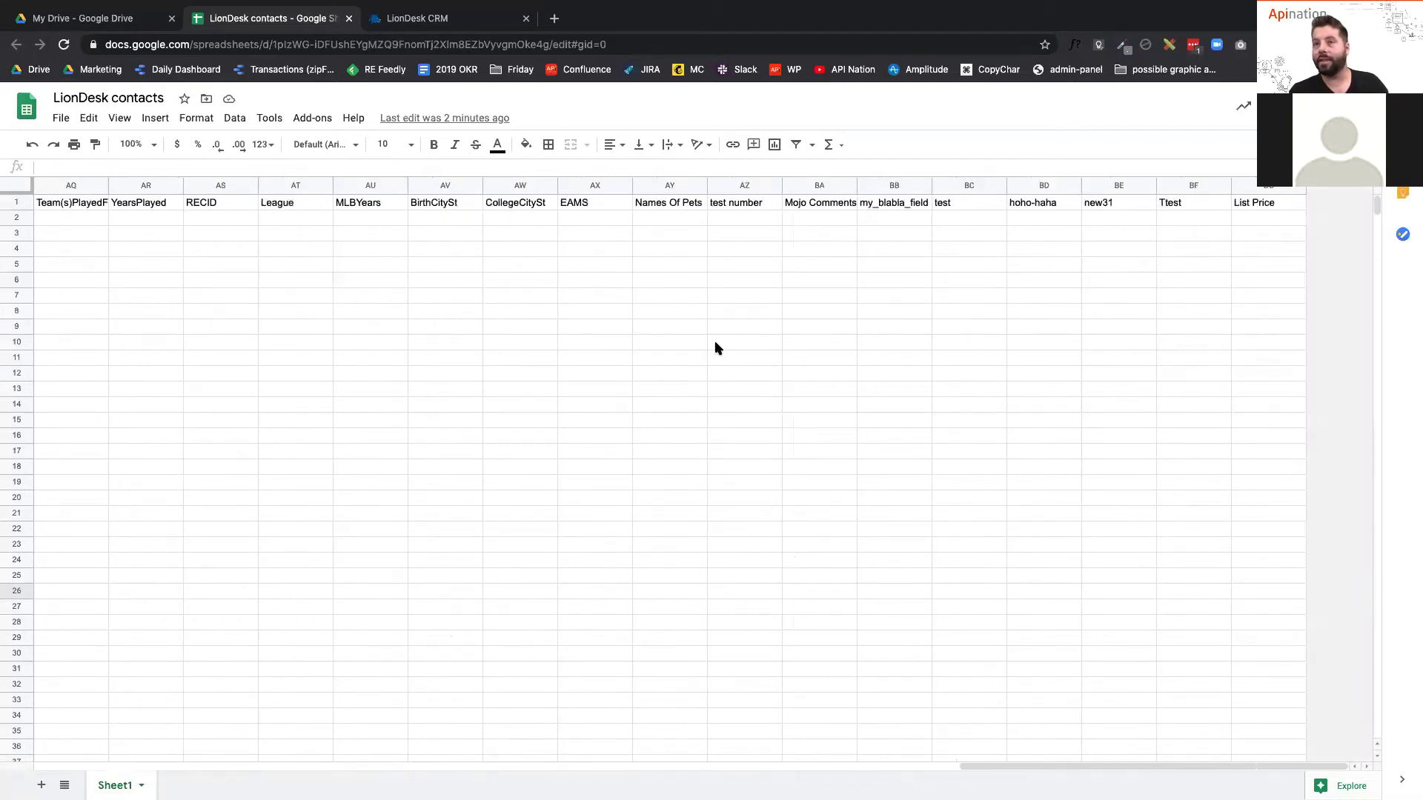
{"action": "scroll", "coordinate": [717, 348], "scroll_direction": "left", "scroll_amount": 20}
{"action": "scroll", "coordinate": [716, 348], "scroll_direction": "left", "scroll_amount": 15}
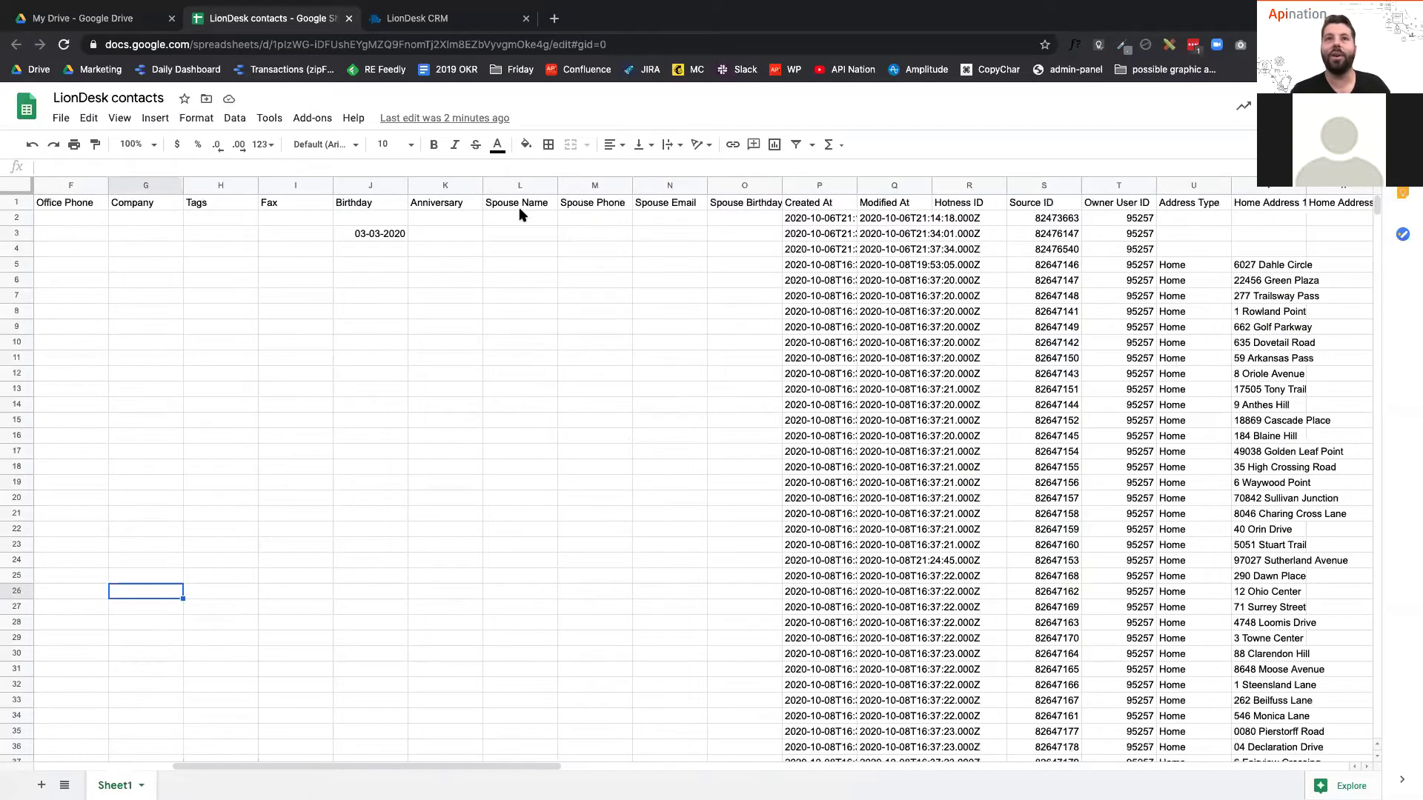
{"action": "scroll", "coordinate": [430, 215], "scroll_direction": "left", "scroll_amount": 5}
{"action": "scroll", "coordinate": [381, 229], "scroll_direction": "right", "scroll_amount": 3}
{"action": "scroll", "coordinate": [381, 229], "scroll_direction": "left", "scroll_amount": 3}
Add a second sheet to the spreadsheet and copy the entire header row of Sheet1, from Email through List Price.
{"action": "left_click", "coordinate": [44, 783]}
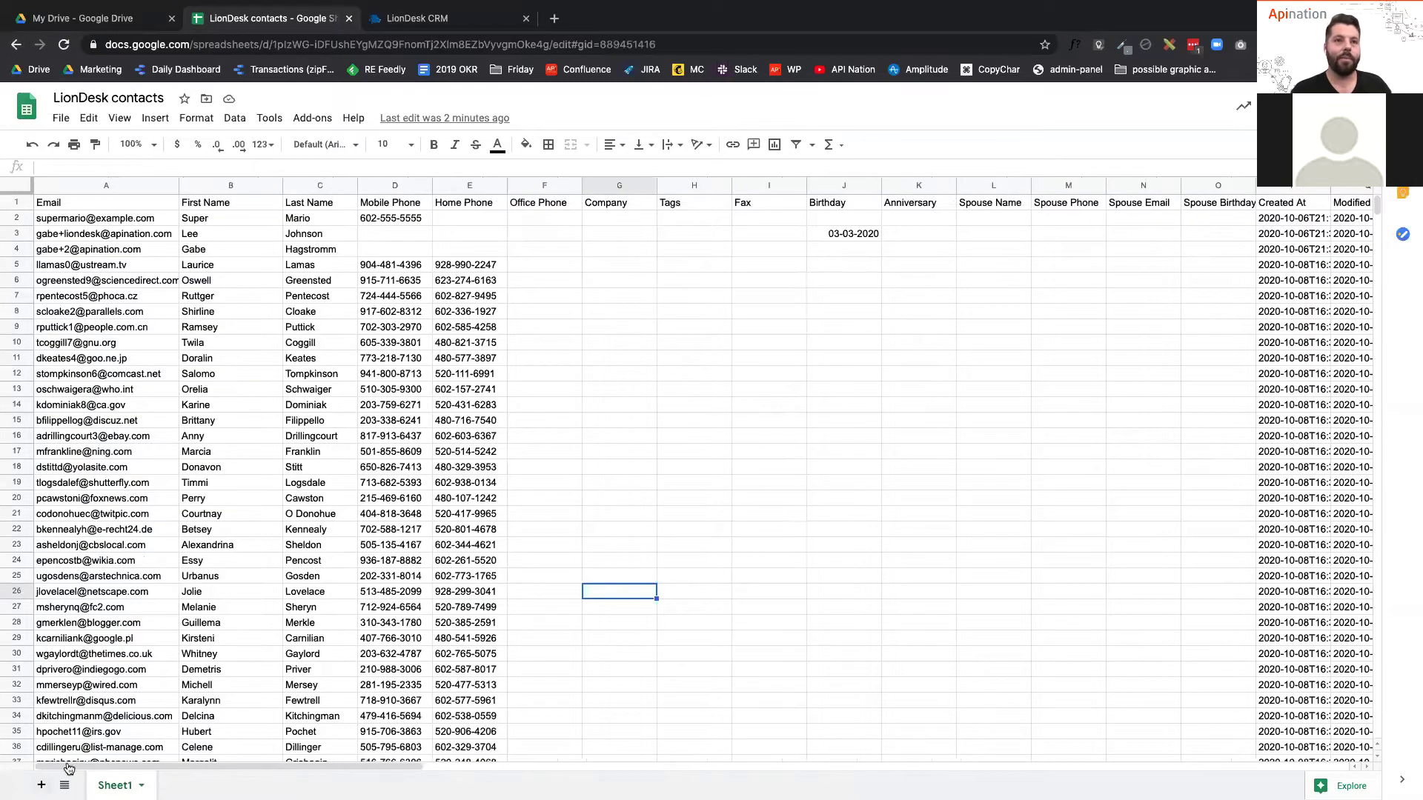
{"action": "left_click", "coordinate": [114, 785]}
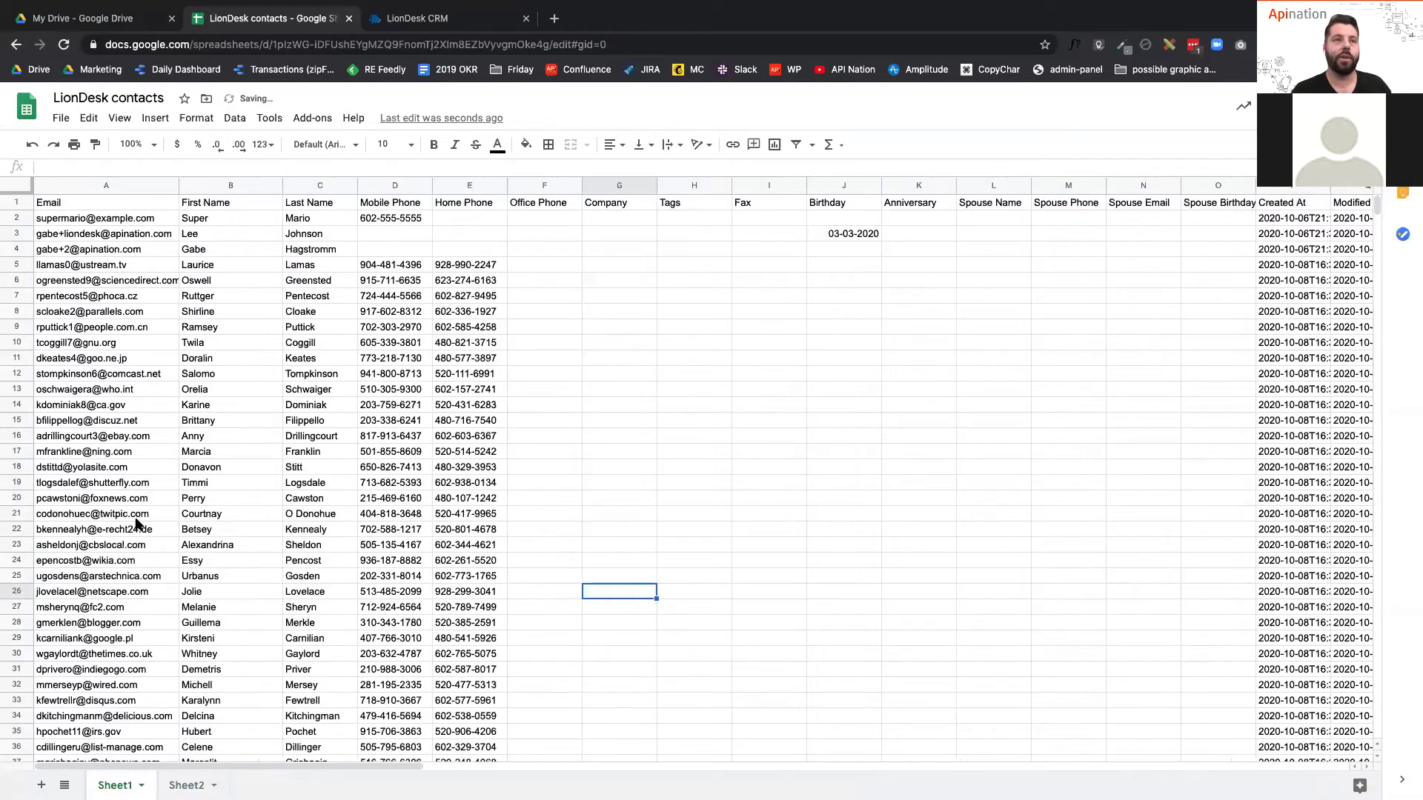
{"action": "left_click", "coordinate": [103, 201]}
{"action": "scroll", "coordinate": [422, 220], "scroll_direction": "right", "scroll_amount": 5}
{"action": "scroll", "coordinate": [424, 224], "scroll_direction": "right", "scroll_amount": 20}
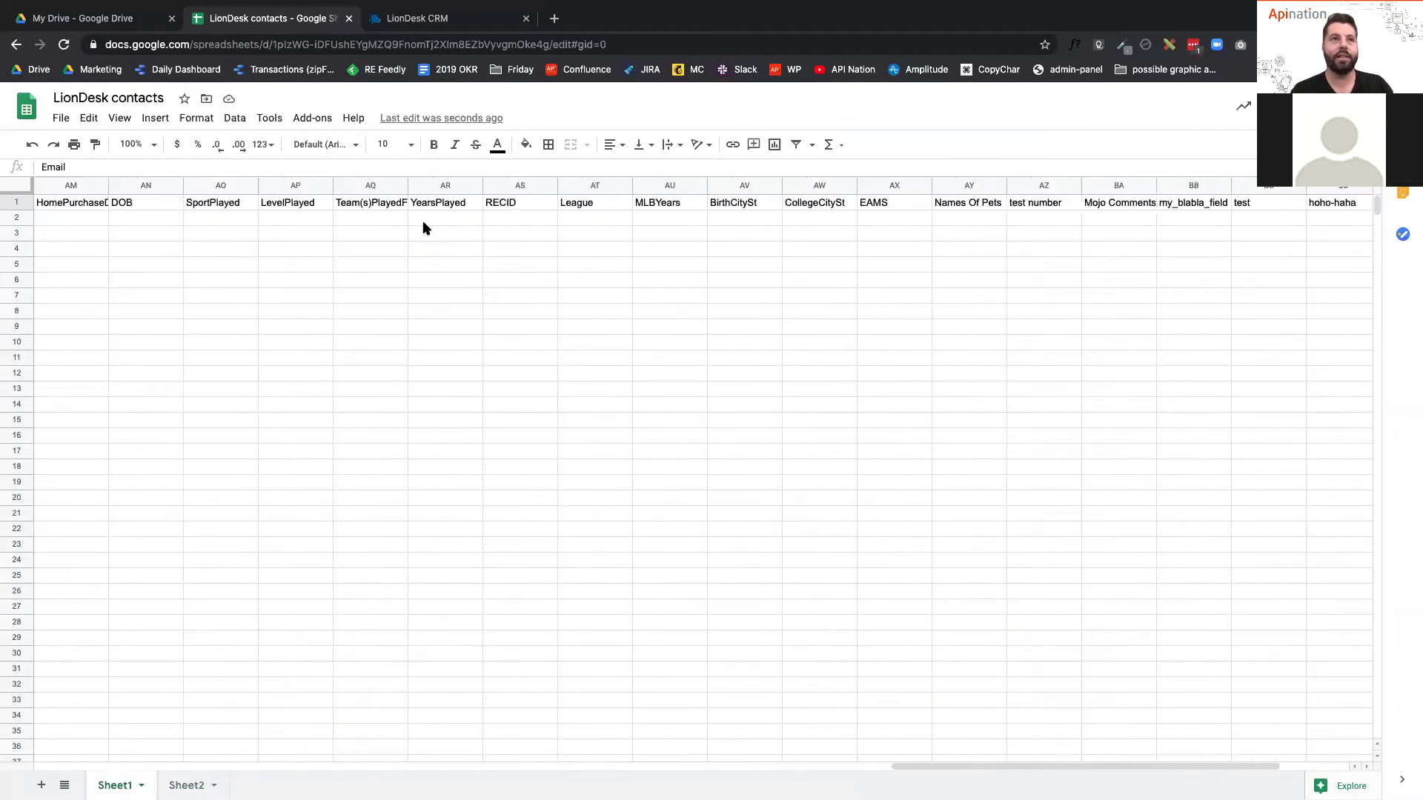
{"action": "scroll", "coordinate": [422, 220], "scroll_direction": "right", "scroll_amount": 4}
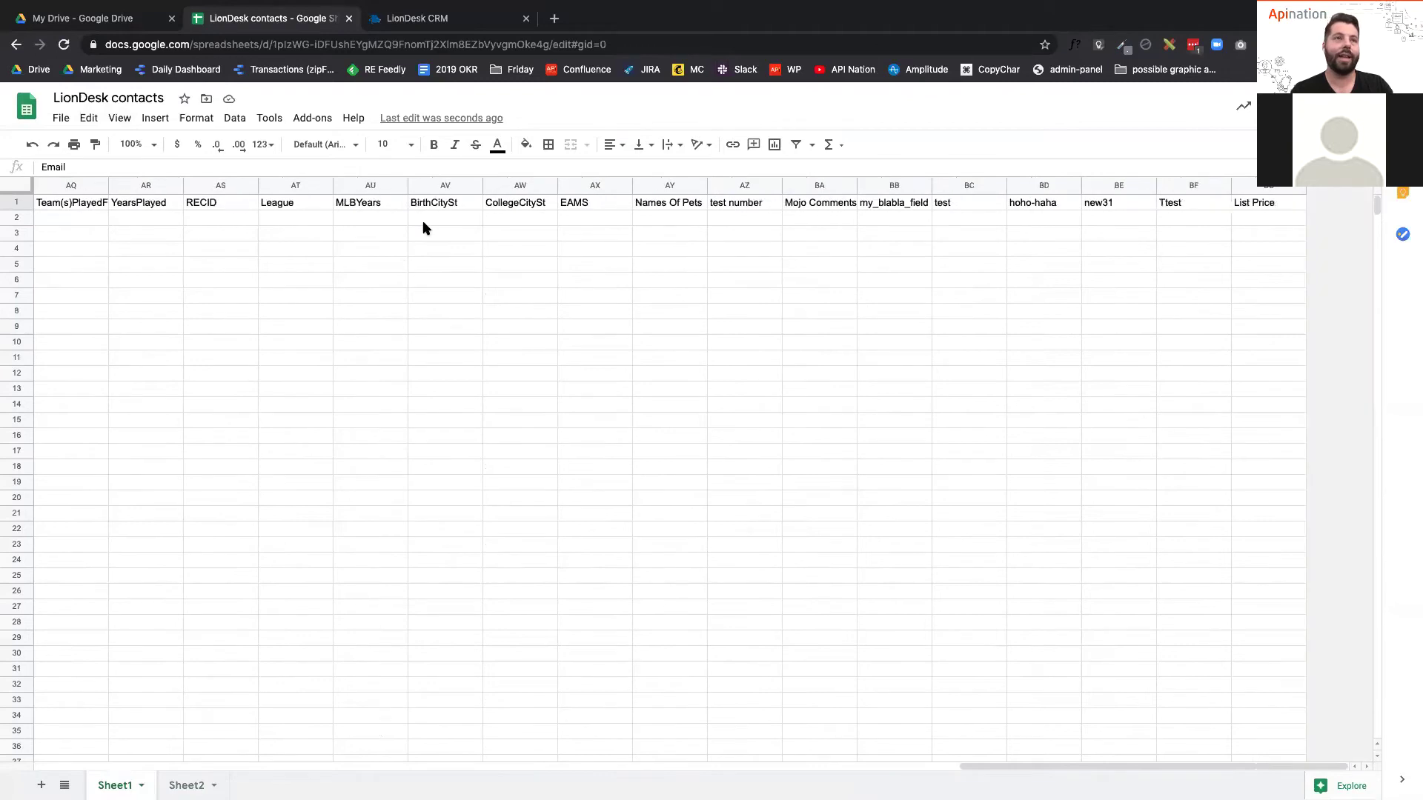
{"action": "left_click", "coordinate": [1285, 207], "text": "shift"}
{"action": "key", "text": "ctrl+c"}
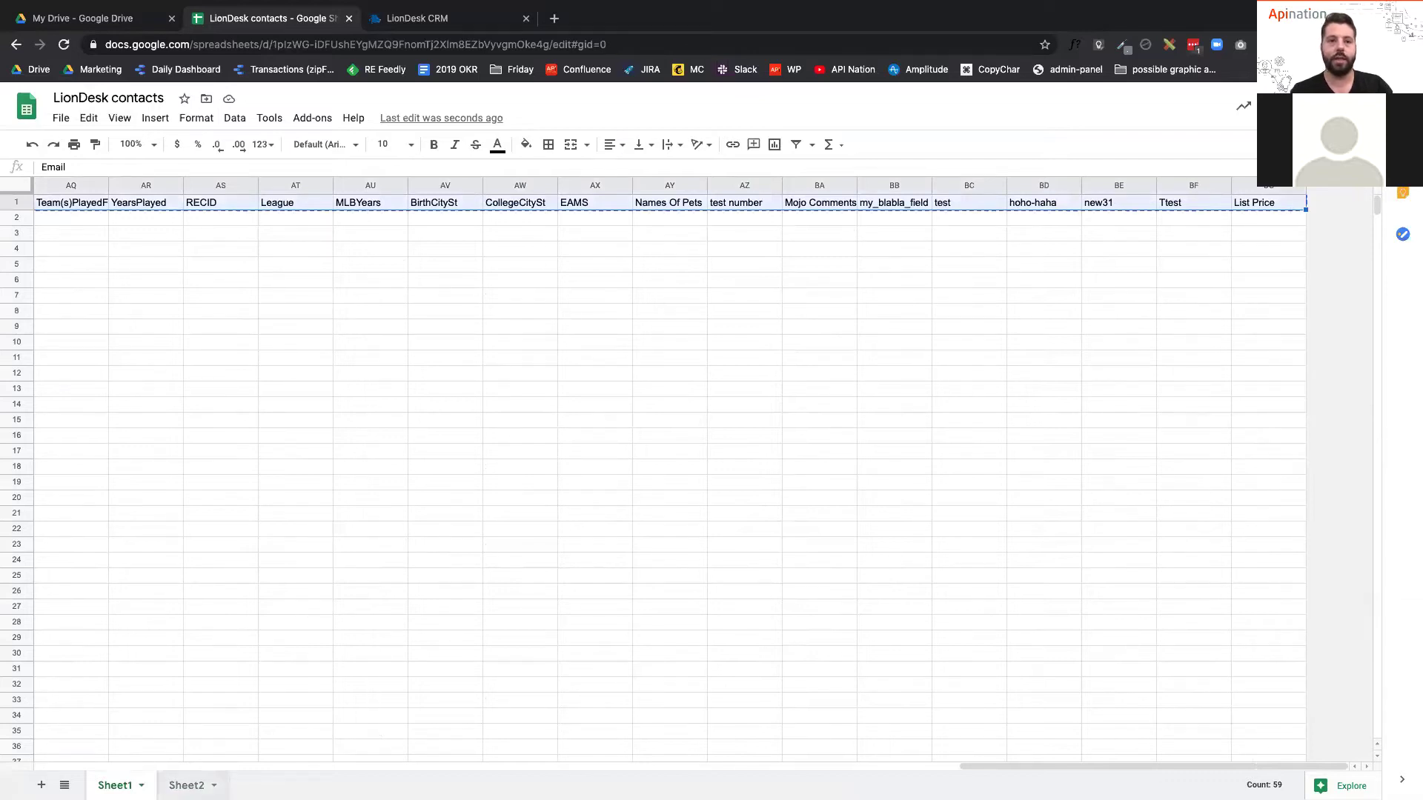
Paste the copied headers transposed into Sheet2 starting at cell A1, forming a vertical field list in column A.
{"action": "left_click", "coordinate": [186, 786]}
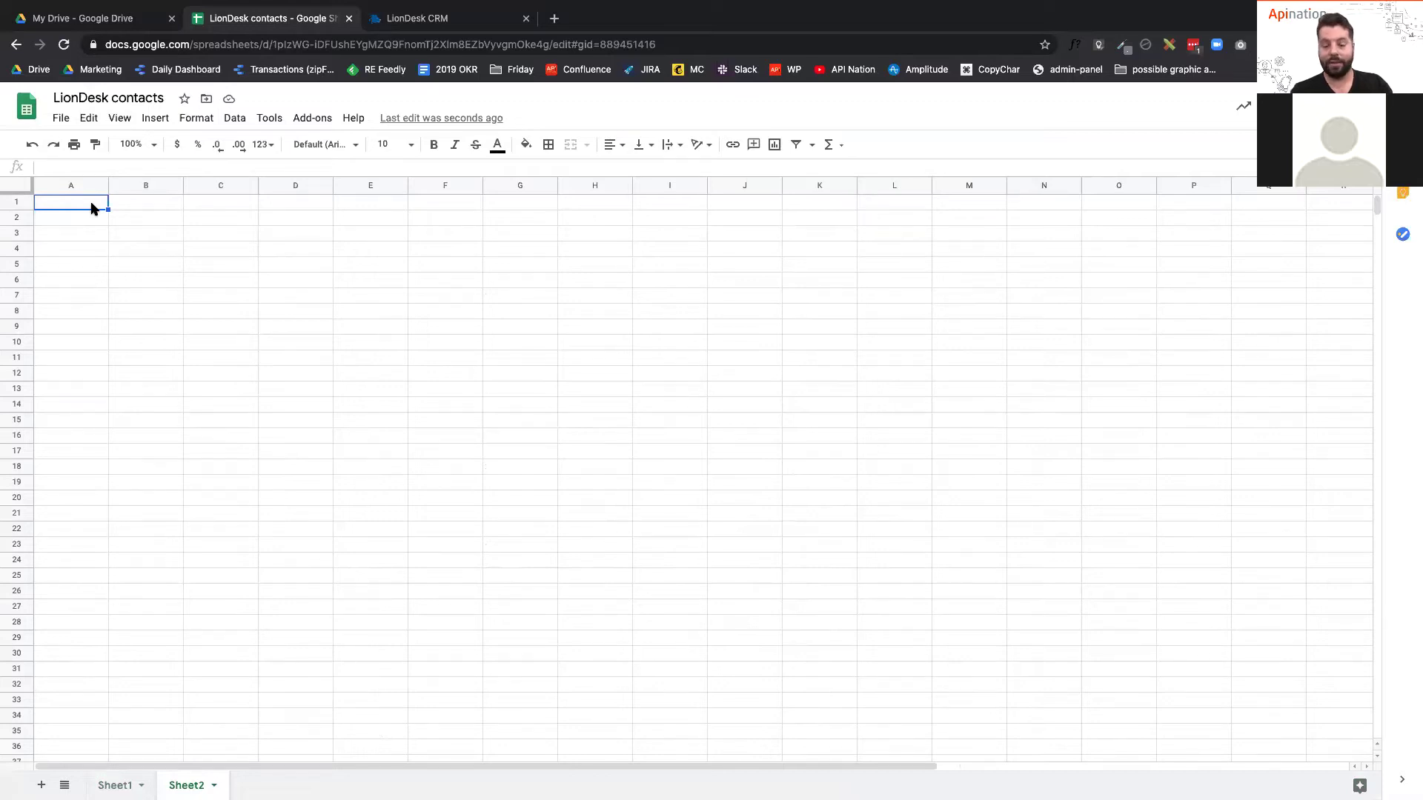
{"action": "right_click", "coordinate": [92, 208]}
{"action": "mouse_move", "coordinate": [148, 293]}
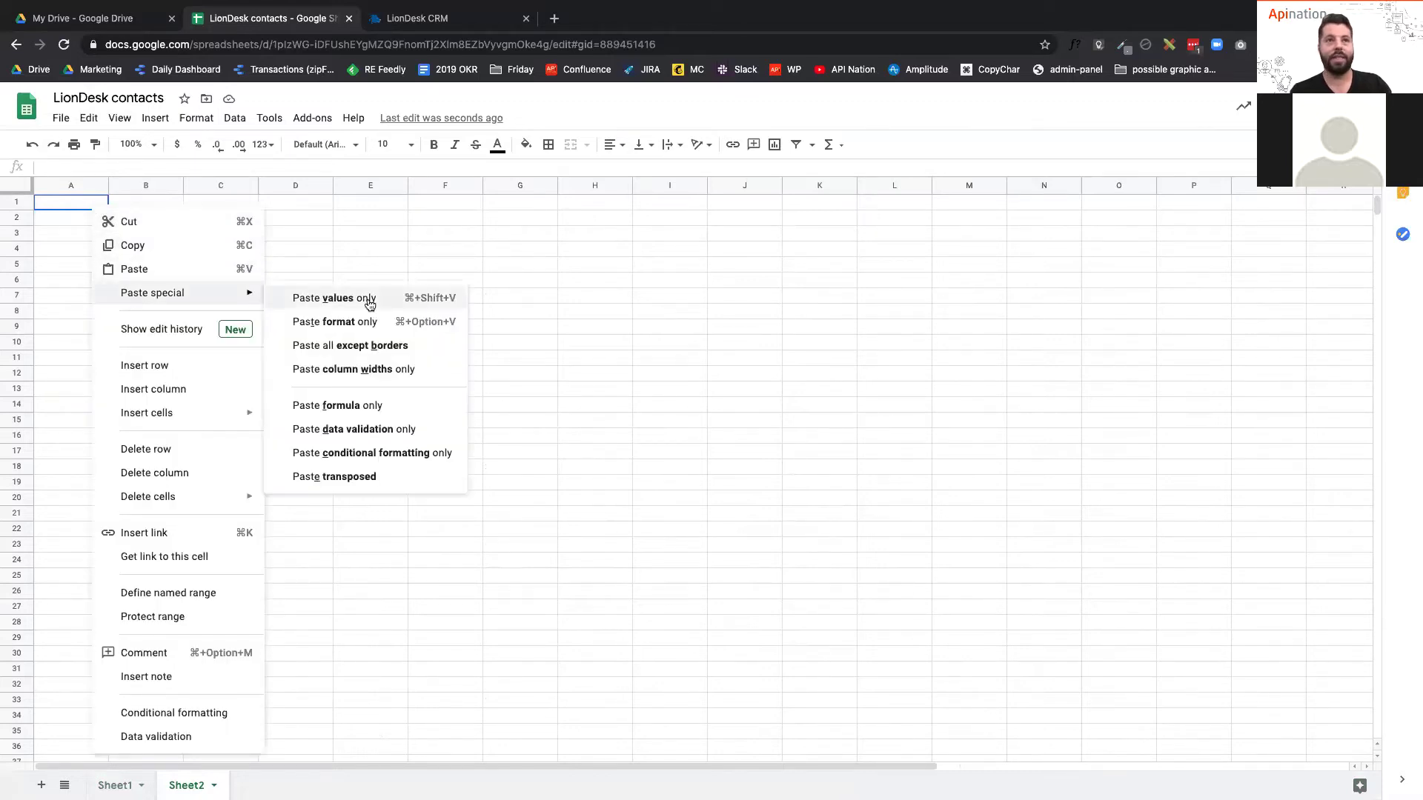
{"action": "left_click", "coordinate": [353, 481]}
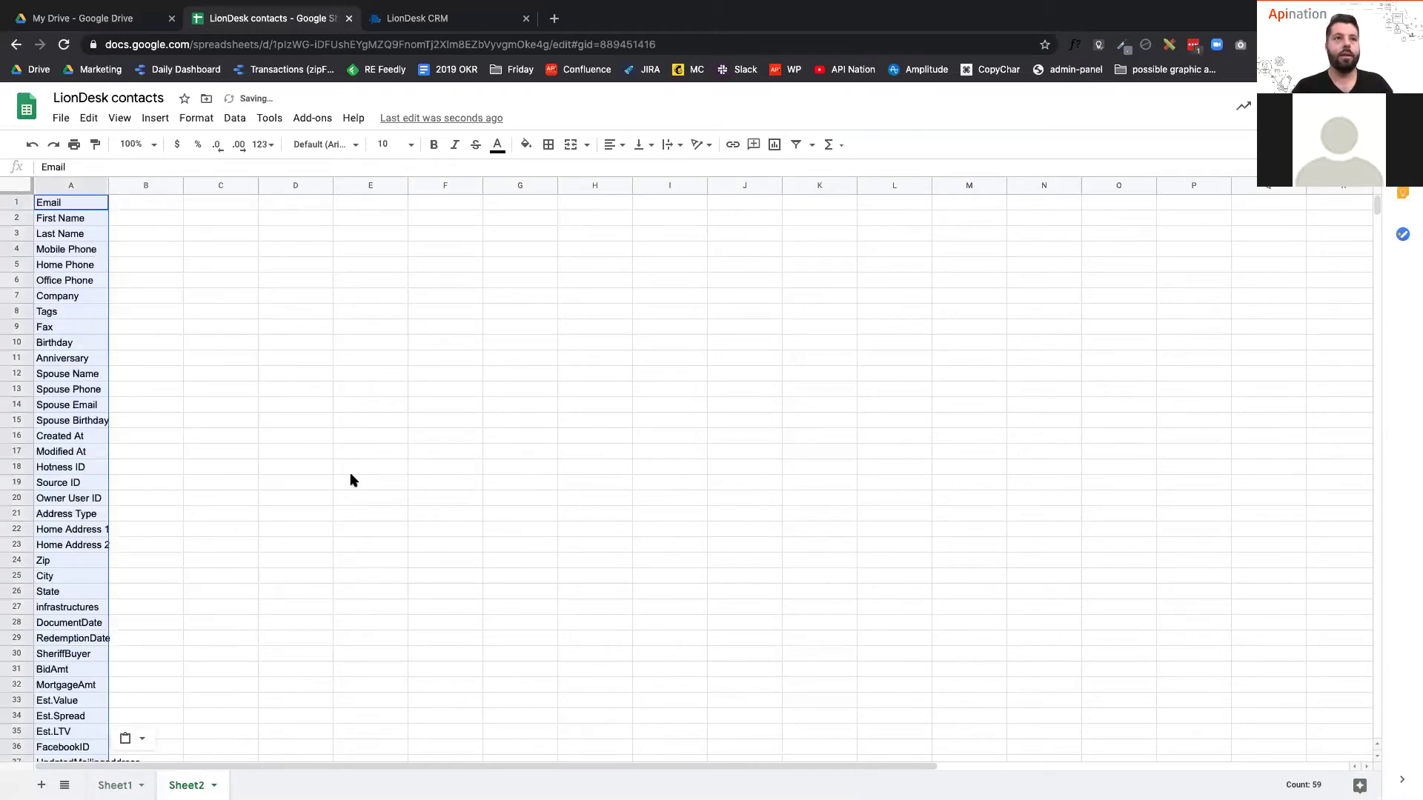
{"action": "left_click", "coordinate": [132, 279]}
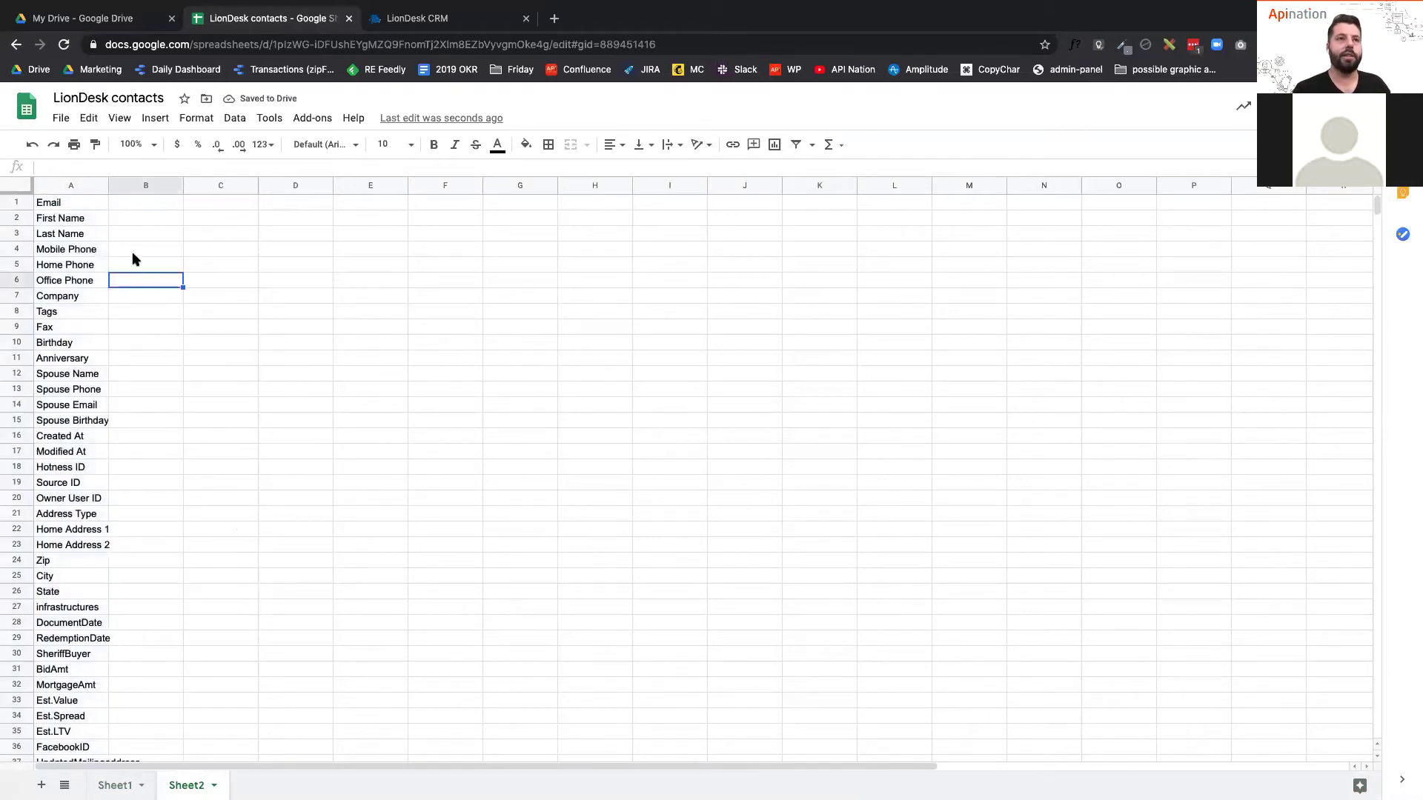
Review the vertical field list in column A from Email to List Price, checking the custom fields such as SportPlayed, LevelPlayed and BirthCitySt.
{"action": "left_click", "coordinate": [79, 198]}
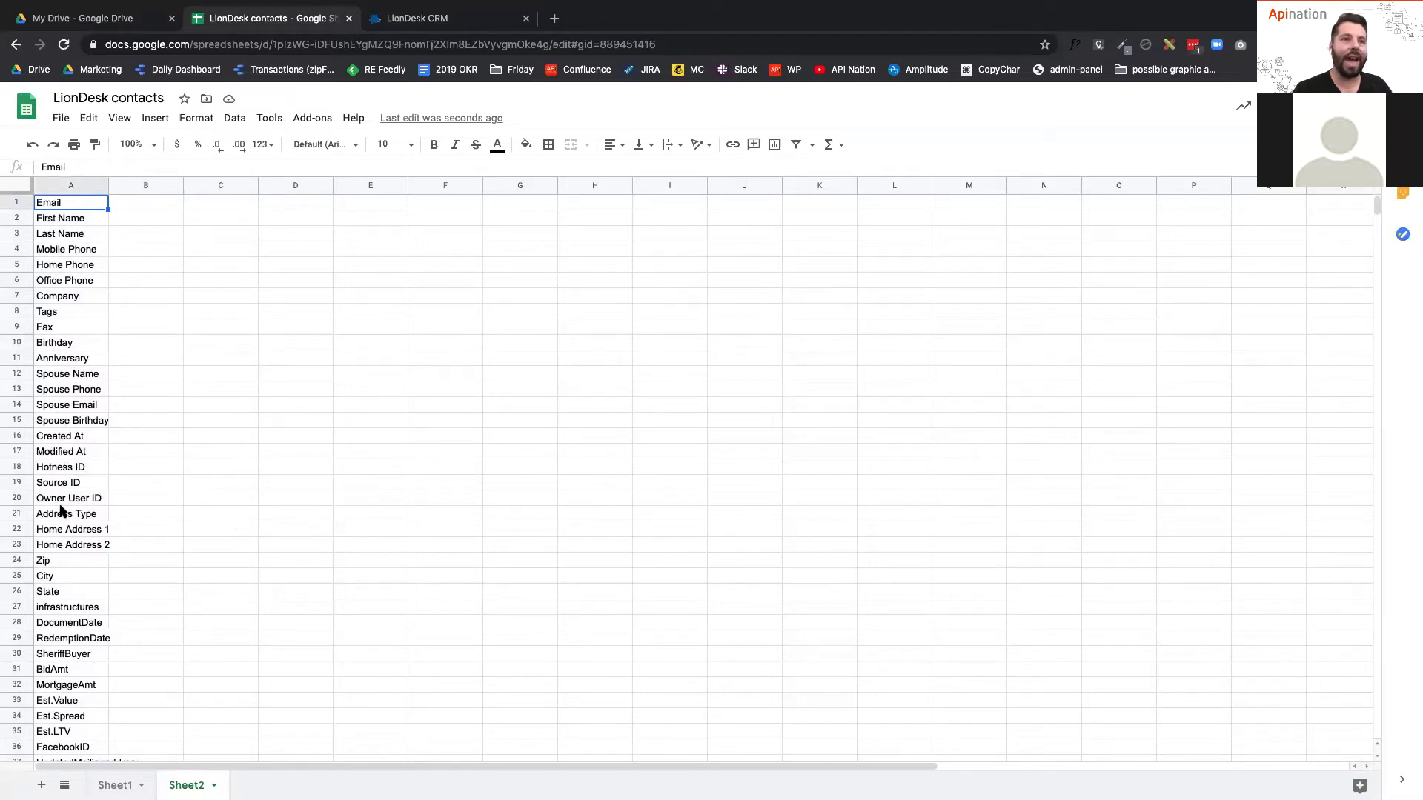
{"action": "left_click", "coordinate": [68, 613]}
{"action": "scroll", "coordinate": [67, 614], "scroll_direction": "down", "scroll_amount": 3}
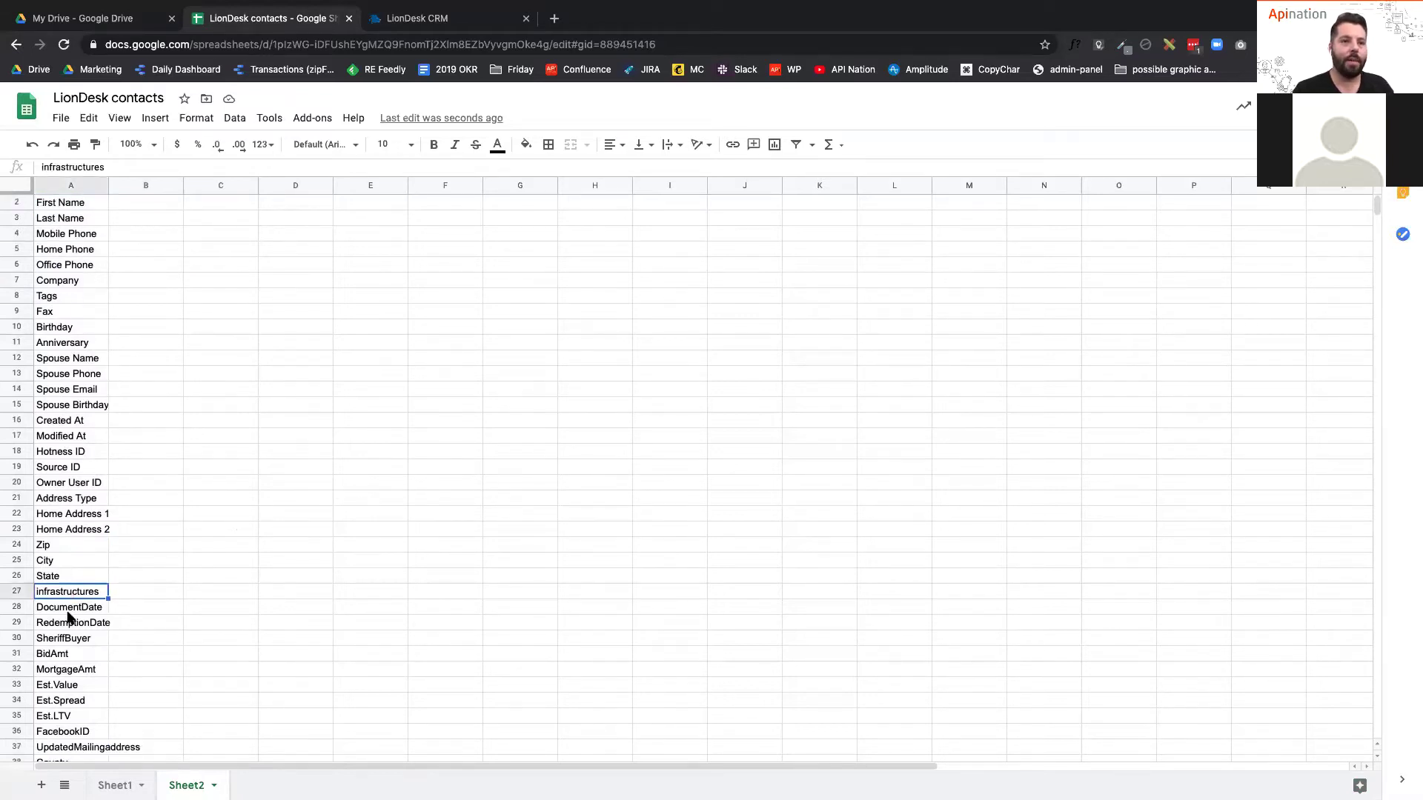
{"action": "scroll", "coordinate": [67, 618], "scroll_direction": "down", "scroll_amount": 6}
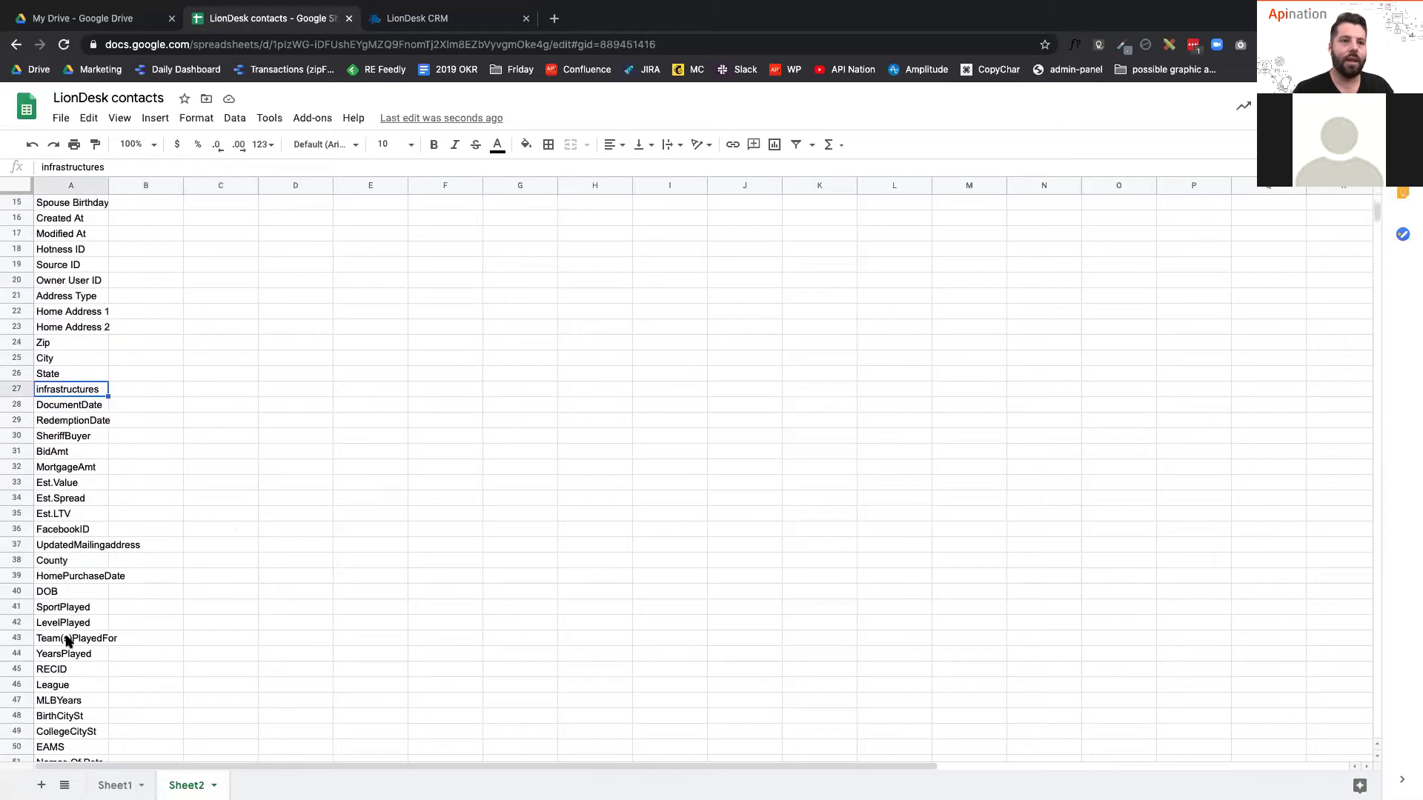
{"action": "scroll", "coordinate": [68, 624], "scroll_direction": "down", "scroll_amount": 1}
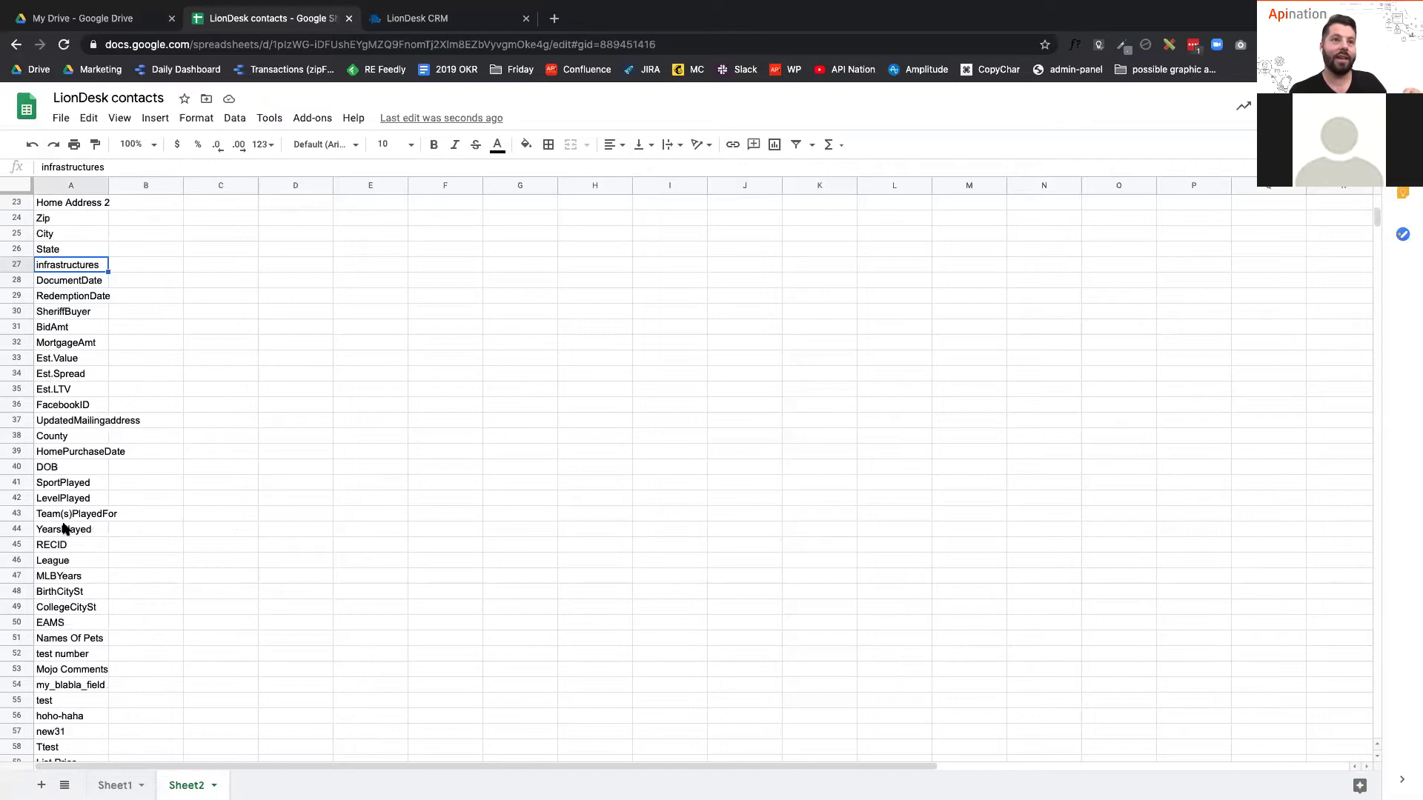
{"action": "left_click", "coordinate": [53, 484]}
{"action": "left_click", "coordinate": [65, 499]}
{"action": "left_click", "coordinate": [67, 528]}
{"action": "left_click", "coordinate": [69, 516]}
{"action": "left_click", "coordinate": [68, 532]}
{"action": "left_click", "coordinate": [69, 552]}
{"action": "left_click", "coordinate": [67, 565]}
{"action": "left_click", "coordinate": [67, 591]}
{"action": "scroll", "coordinate": [67, 592], "scroll_direction": "down", "scroll_amount": 1}
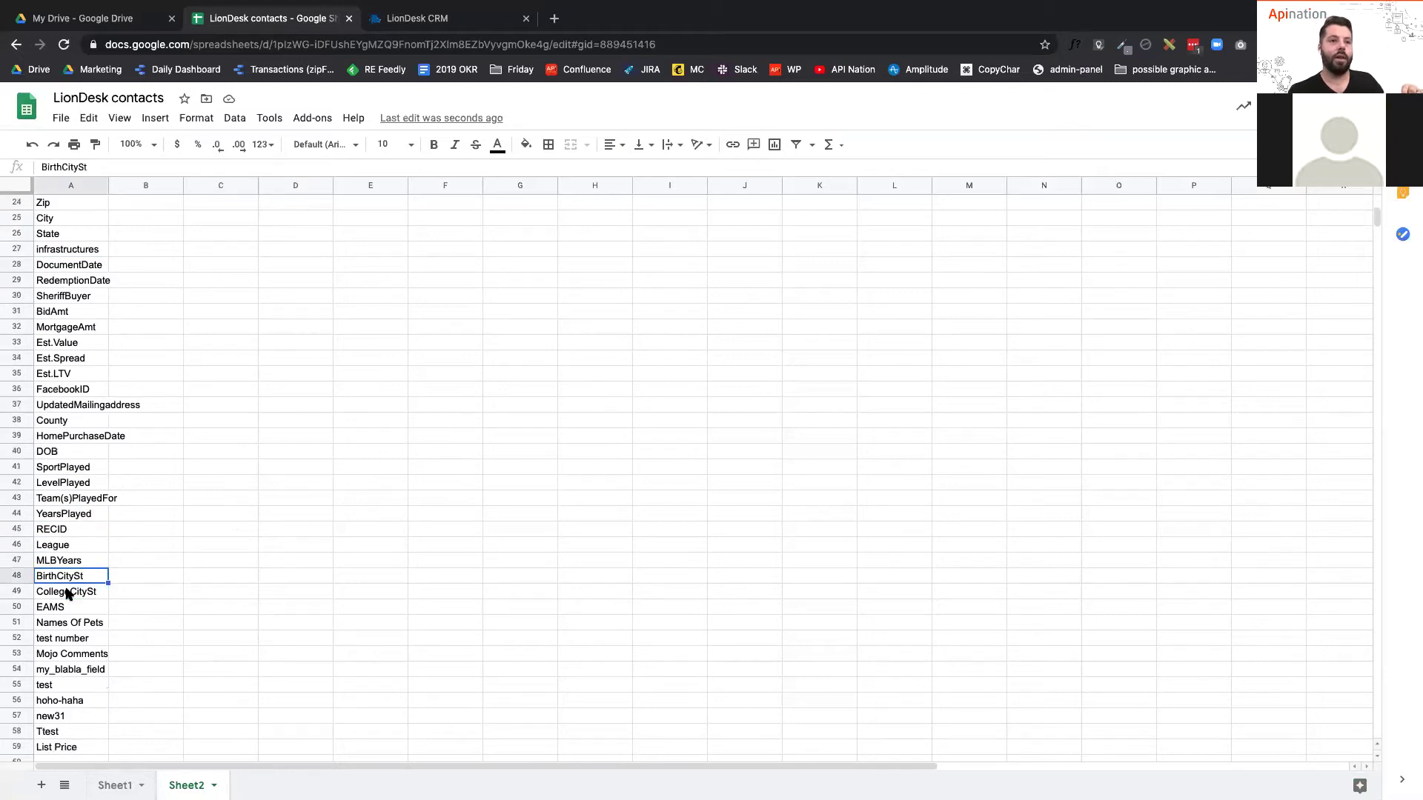
Review the rest of Sheet2's vertical field list down to List Price and back up to Email, checking Names Of Pets and Mojo Comments.
{"action": "left_click", "coordinate": [66, 608]}
{"action": "left_click", "coordinate": [62, 627]}
{"action": "left_click", "coordinate": [79, 642]}
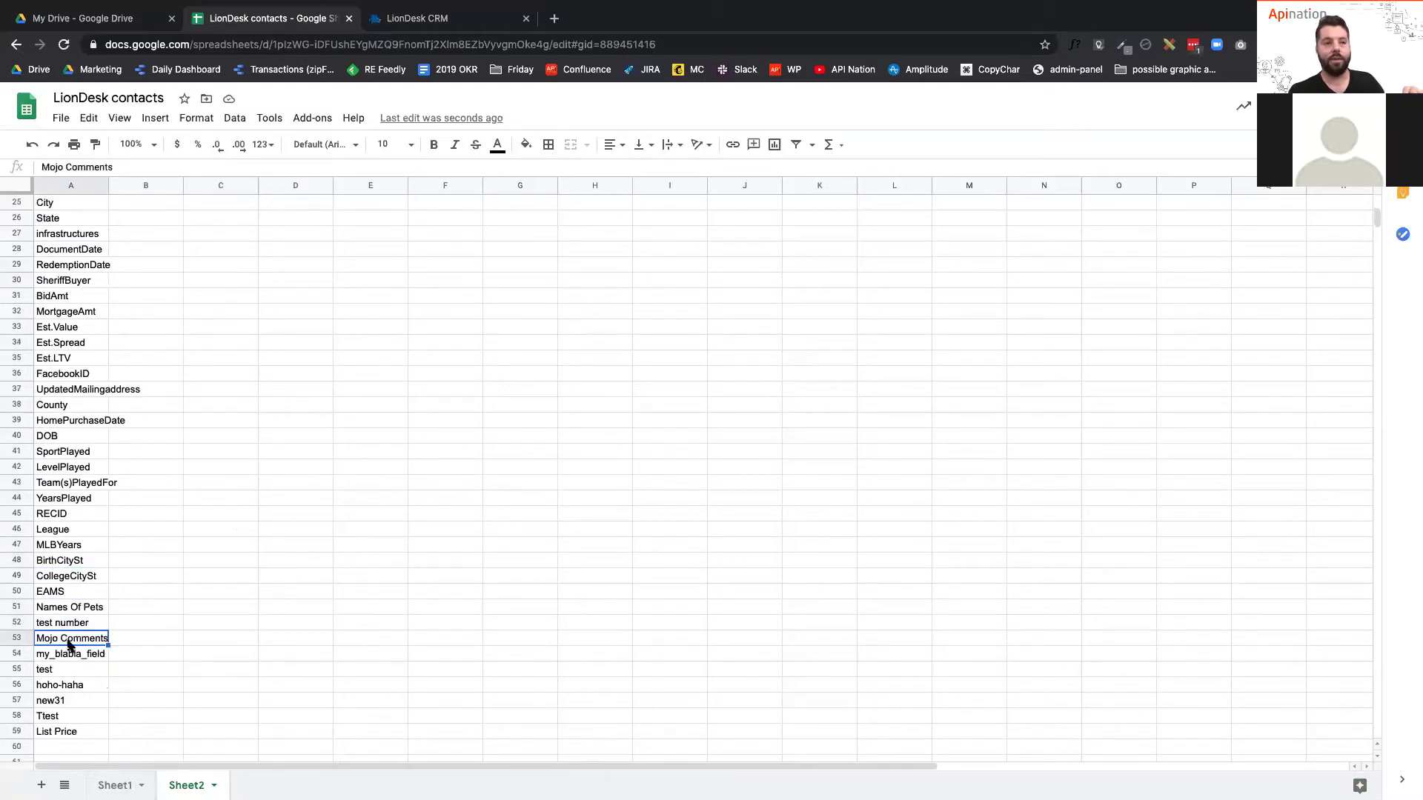
{"action": "scroll", "coordinate": [70, 644], "scroll_direction": "down", "scroll_amount": 1}
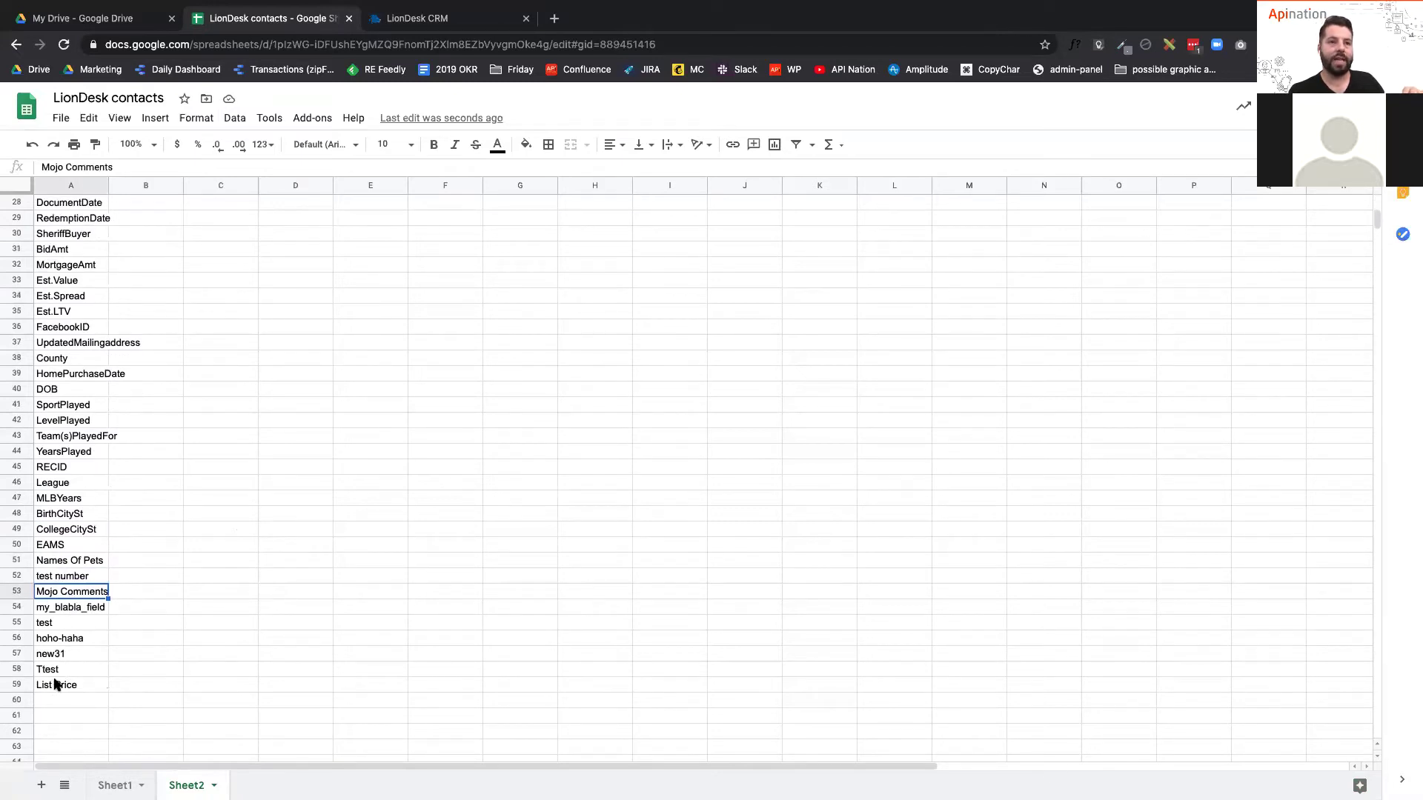
{"action": "scroll", "coordinate": [68, 620], "scroll_direction": "up", "scroll_amount": 3}
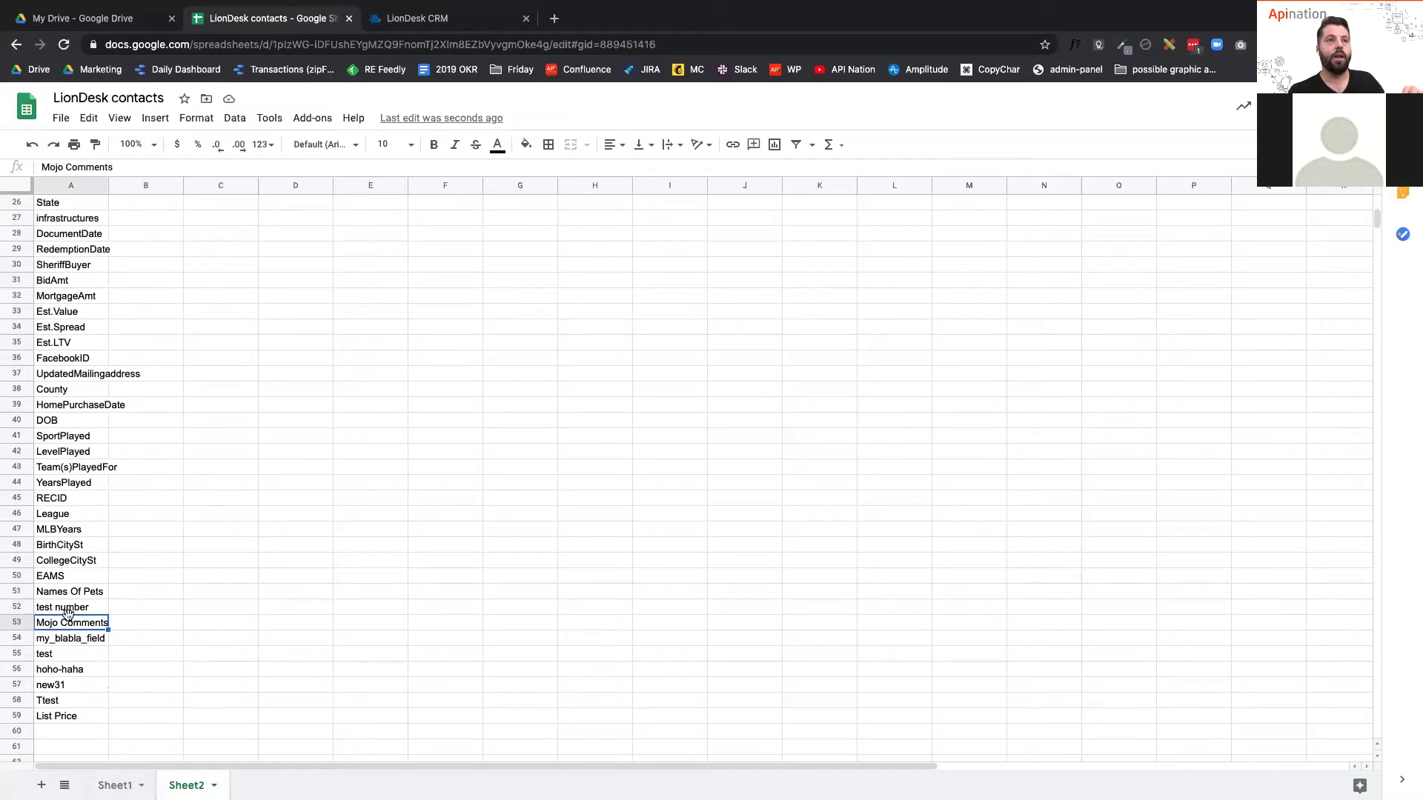
{"action": "scroll", "coordinate": [77, 610], "scroll_direction": "up", "scroll_amount": 5}
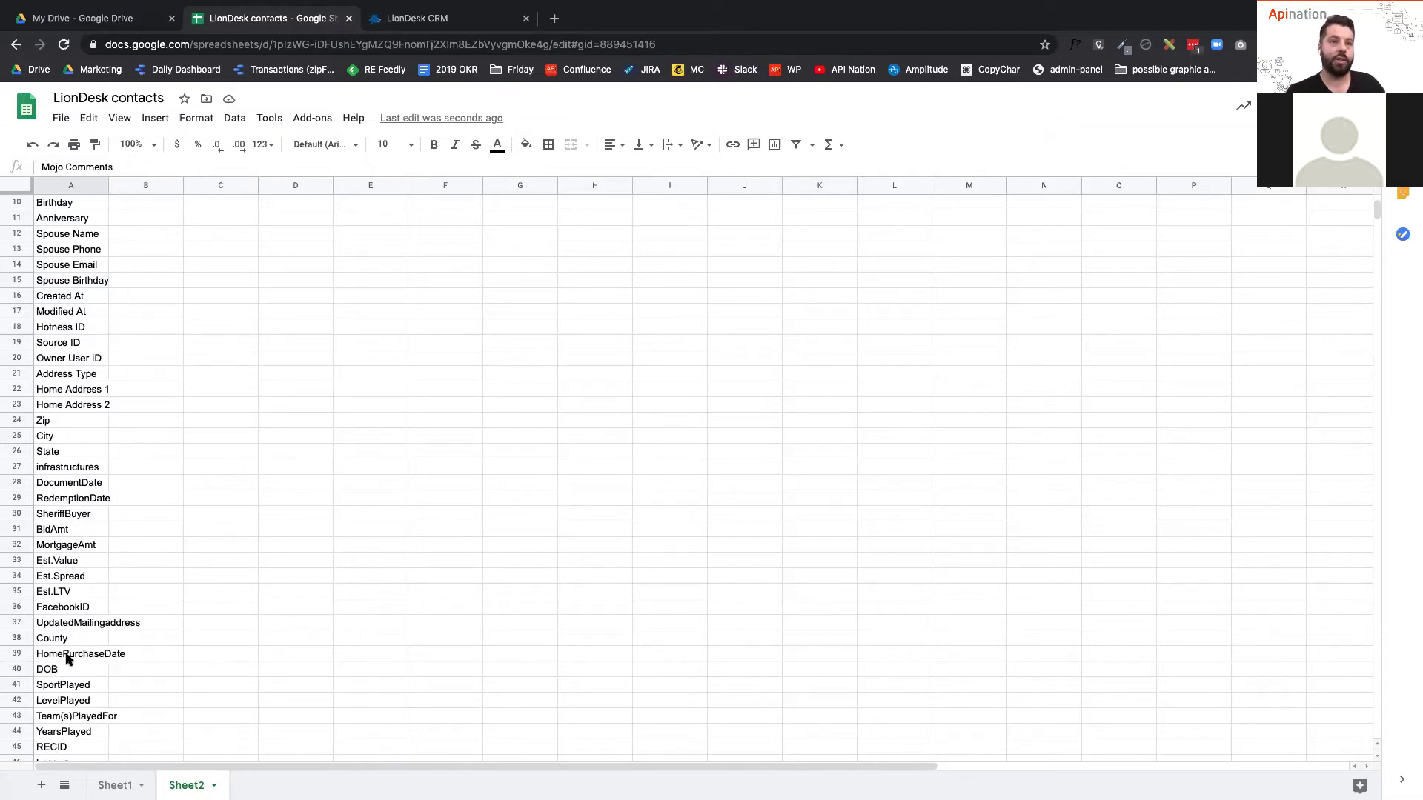
{"action": "scroll", "coordinate": [64, 528], "scroll_direction": "down", "scroll_amount": 1}
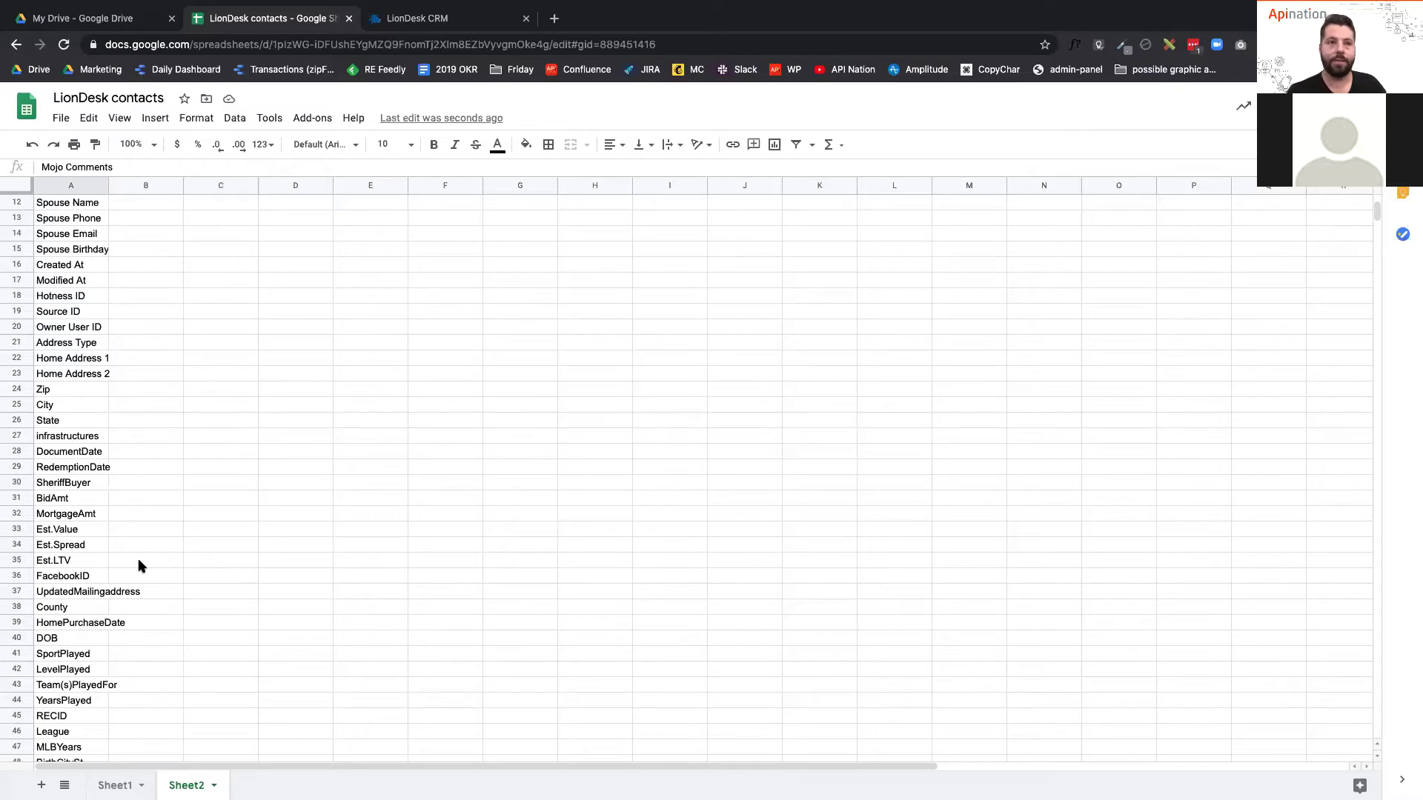
{"action": "scroll", "coordinate": [59, 498], "scroll_direction": "down", "scroll_amount": 1}
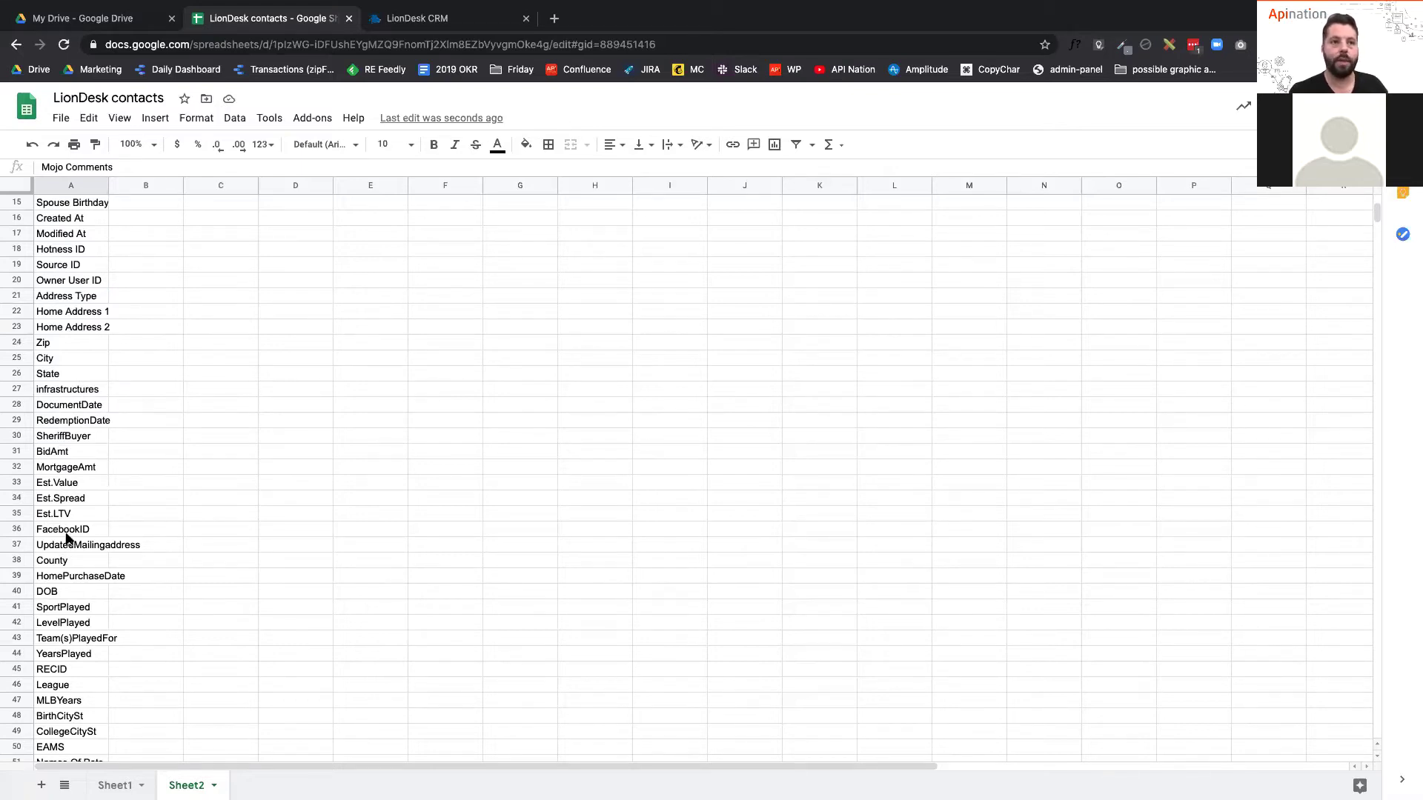
{"action": "scroll", "coordinate": [81, 629], "scroll_direction": "down", "scroll_amount": 2}
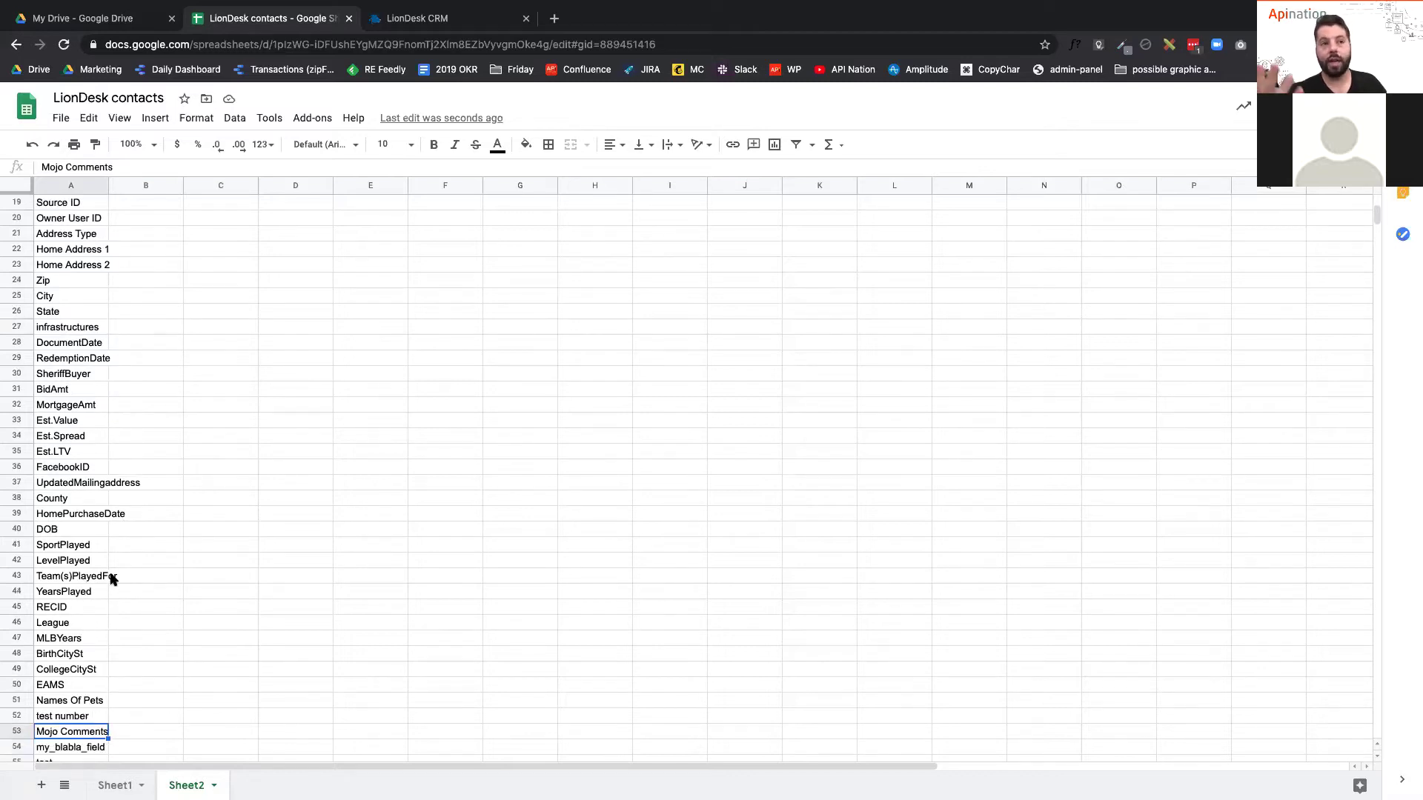
{"action": "scroll", "coordinate": [69, 575], "scroll_direction": "up", "scroll_amount": 9}
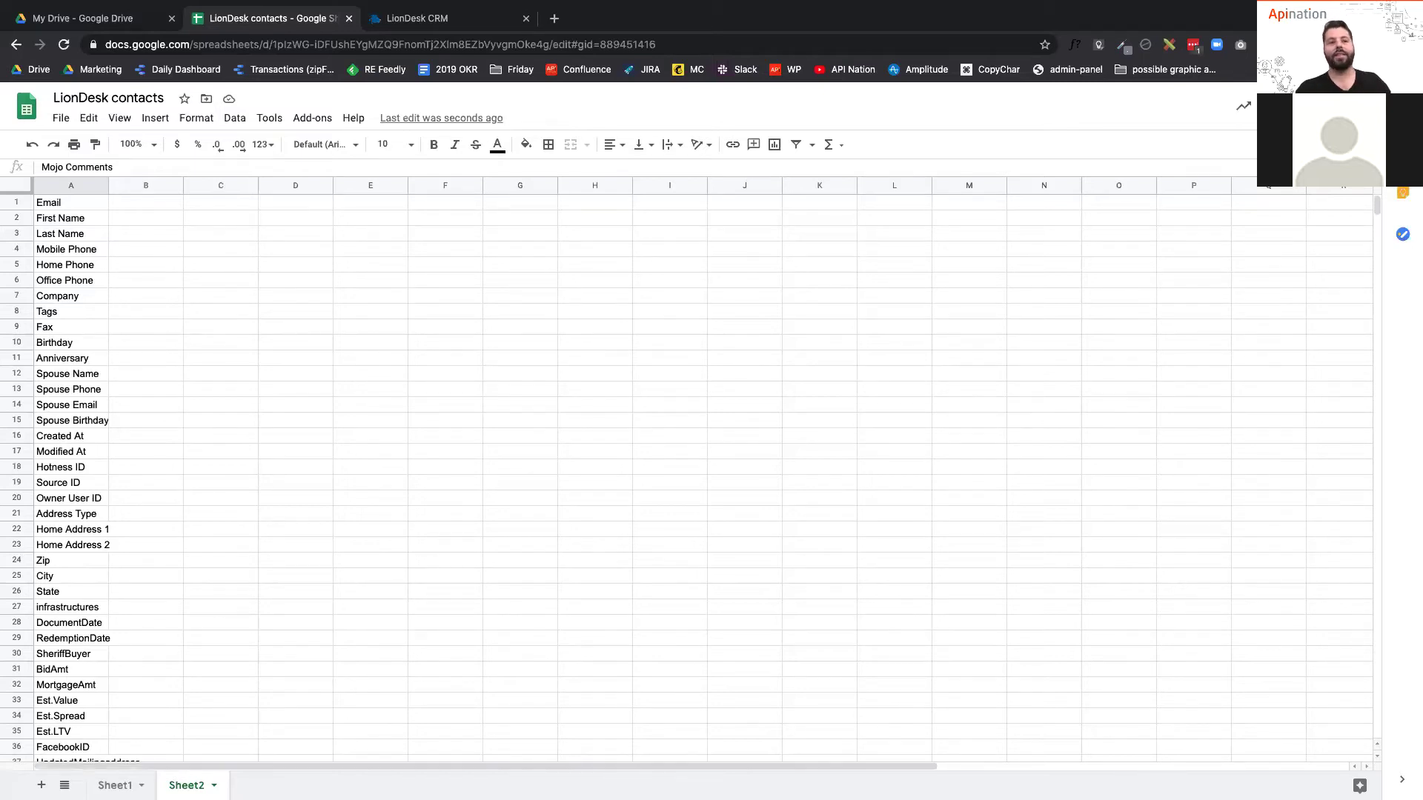
Return to Sheet1's first columns and select the Tags cell of the first contact row.
{"action": "left_click", "coordinate": [133, 782]}
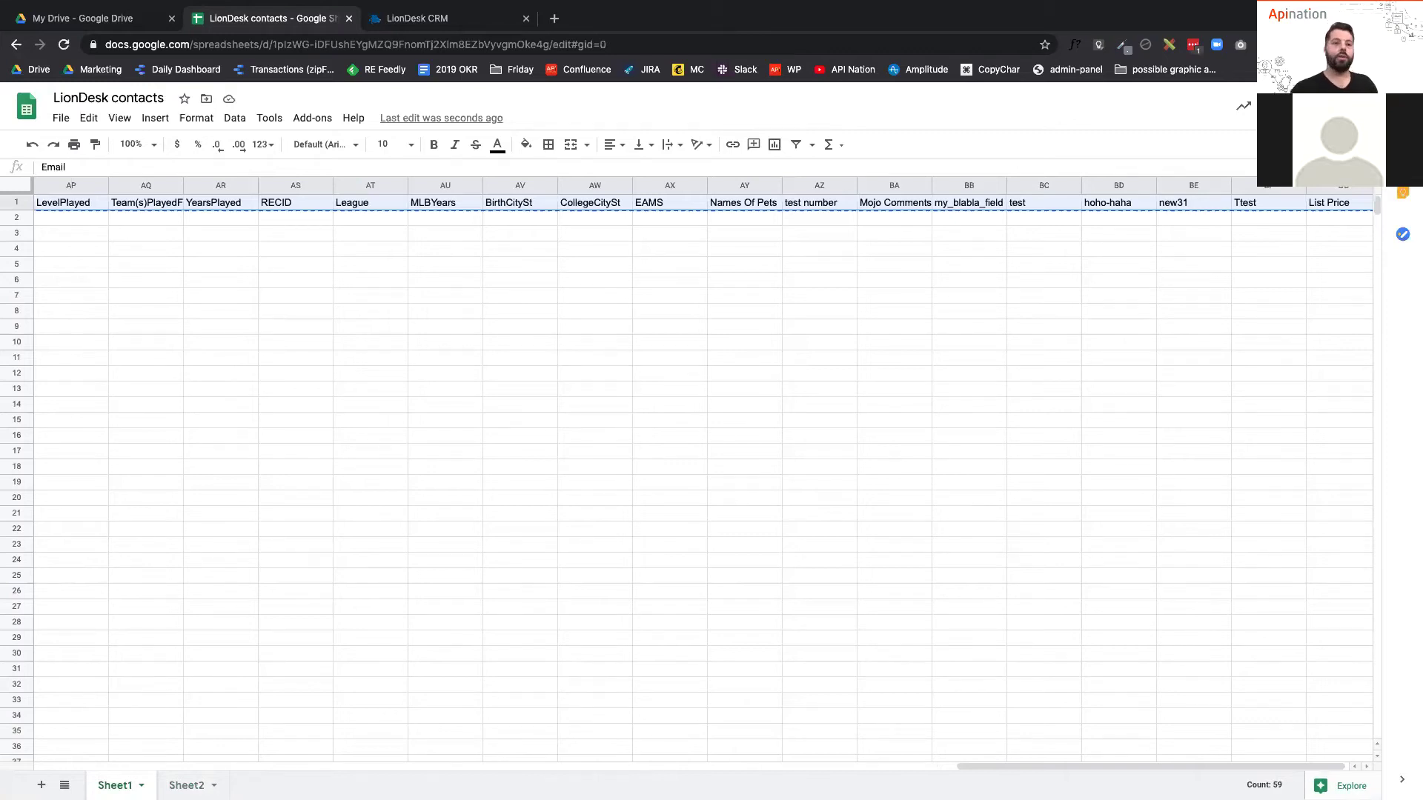
{"action": "scroll", "coordinate": [285, 247], "scroll_direction": "left", "scroll_amount": 15}
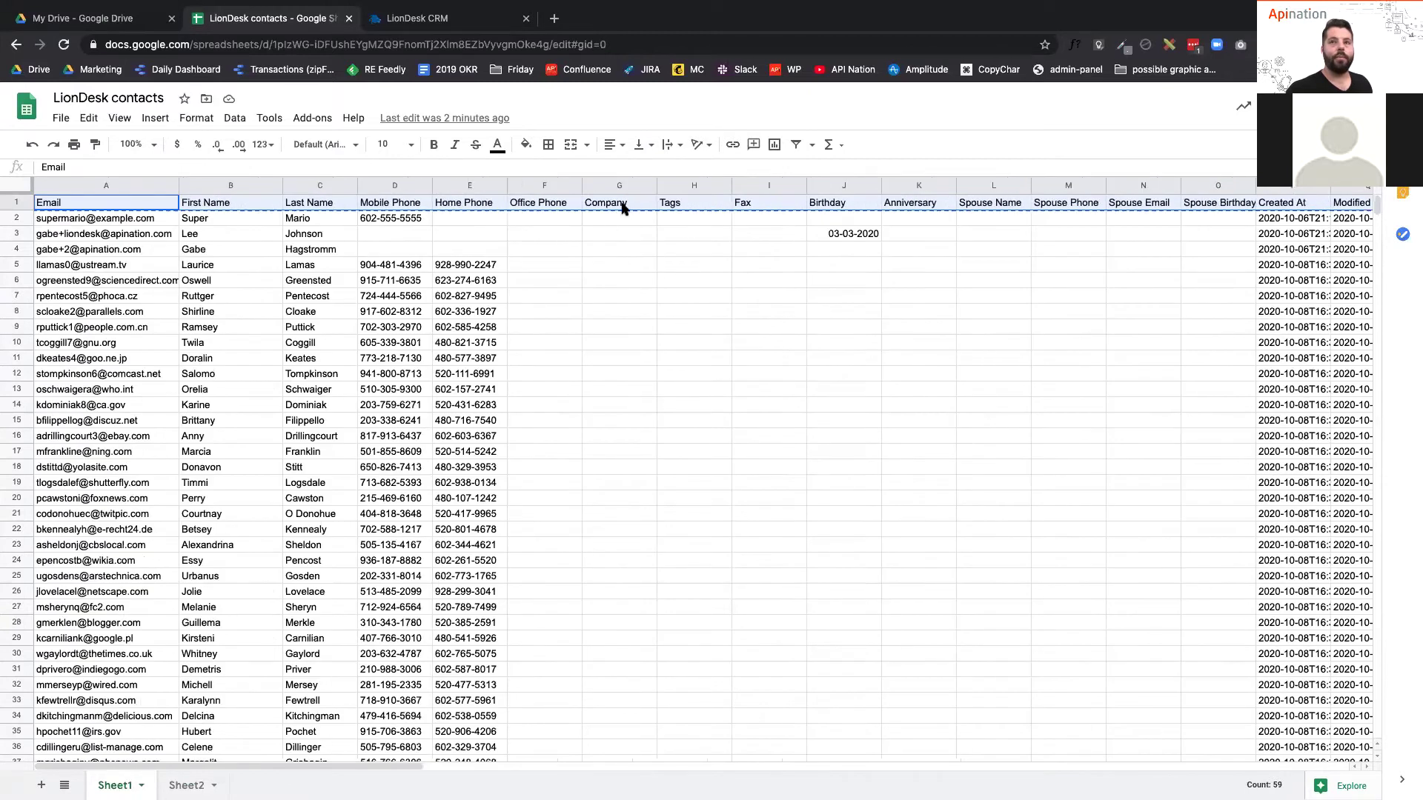
{"action": "left_click", "coordinate": [682, 225]}
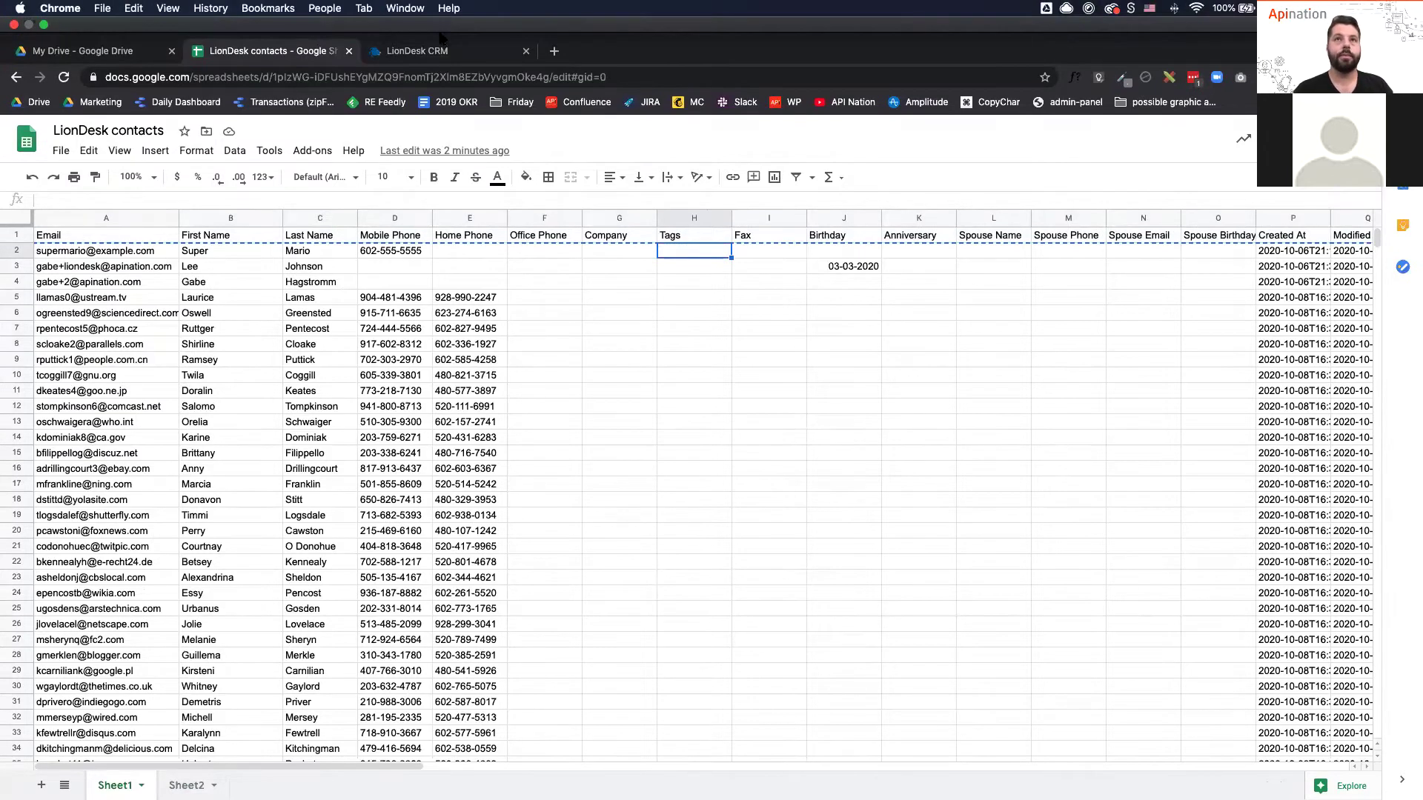
Switch to LionDesk CRM, open the contact in the twelfth row of the contact list, and add a new tag sendtoISA.
{"action": "left_click", "coordinate": [429, 48]}
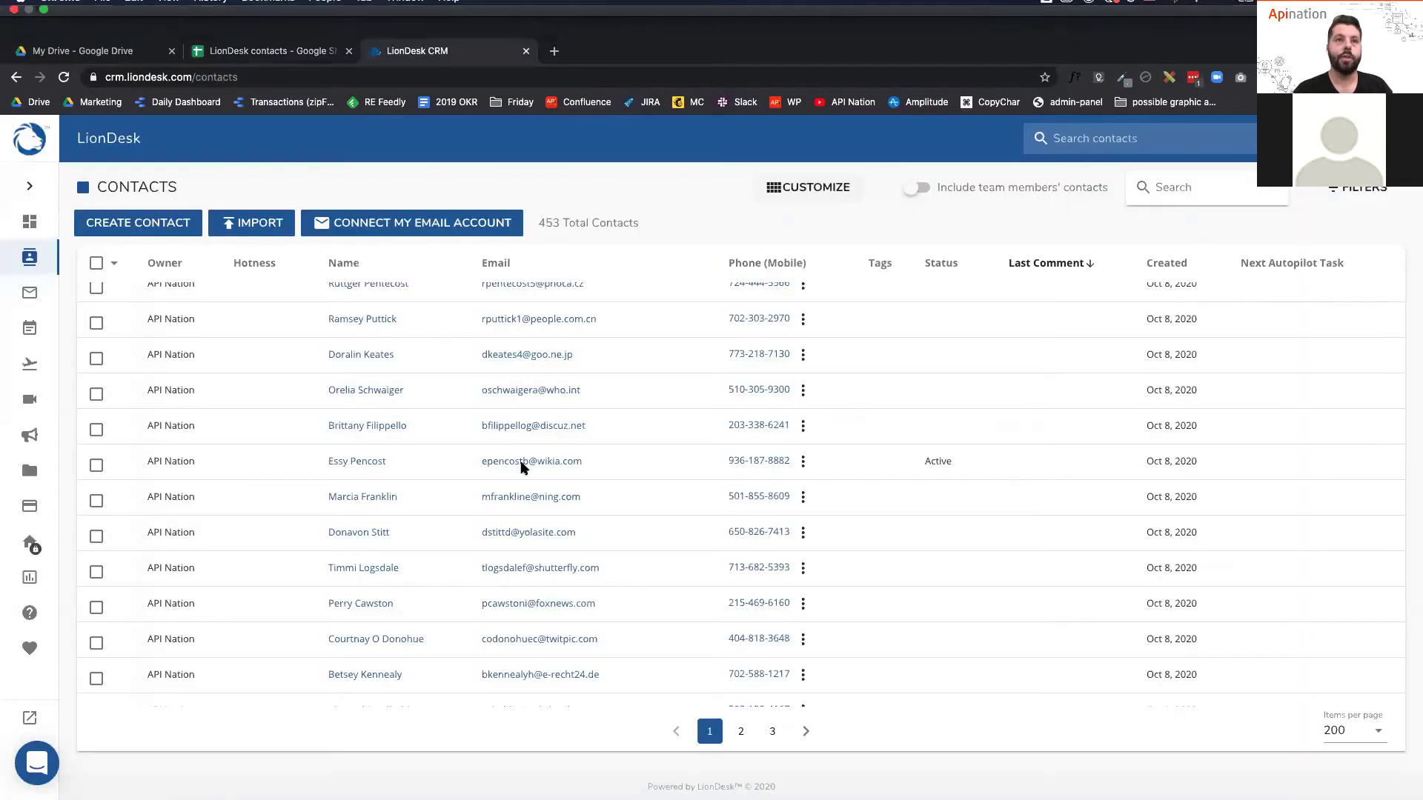
{"action": "scroll", "coordinate": [521, 465], "scroll_direction": "up", "scroll_amount": 5}
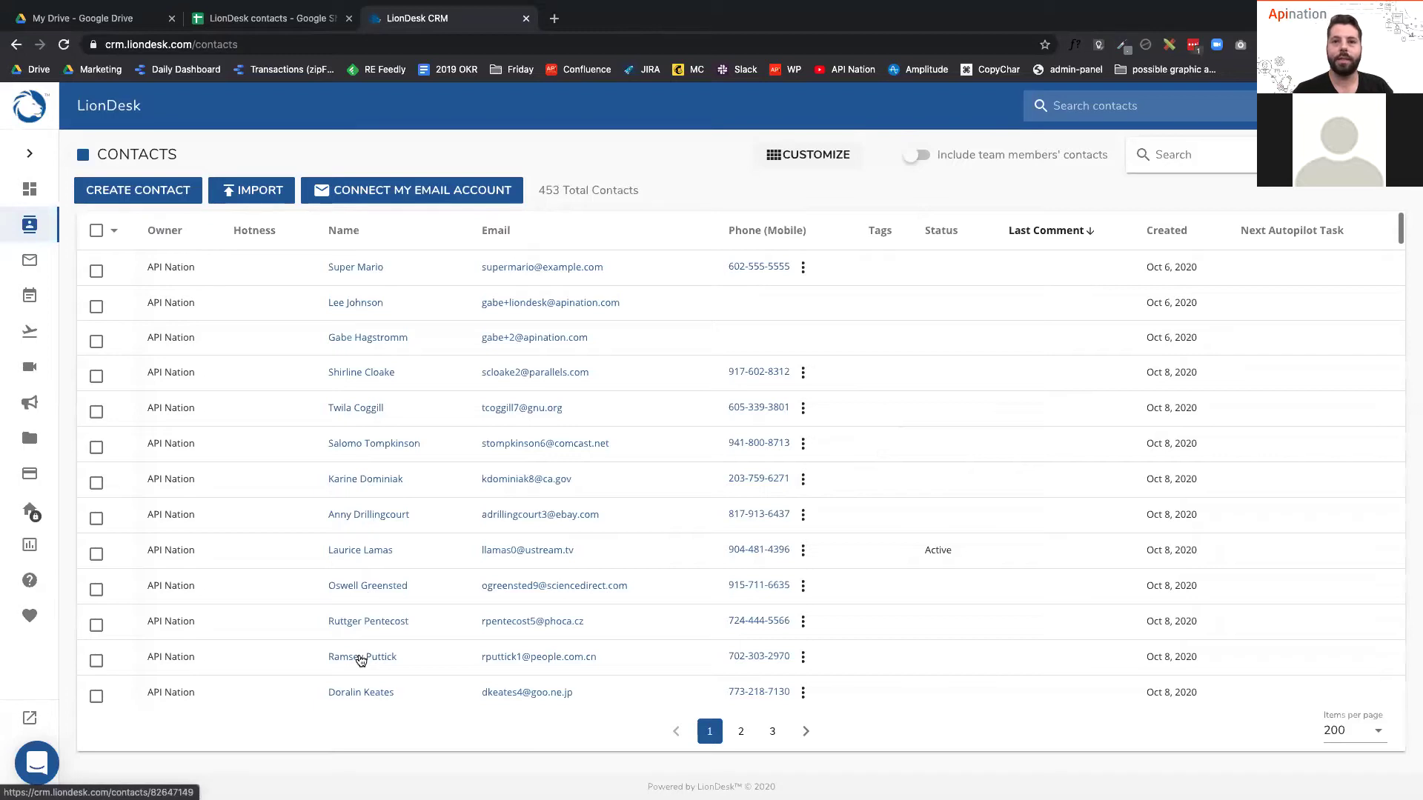
{"action": "left_click", "coordinate": [361, 658]}
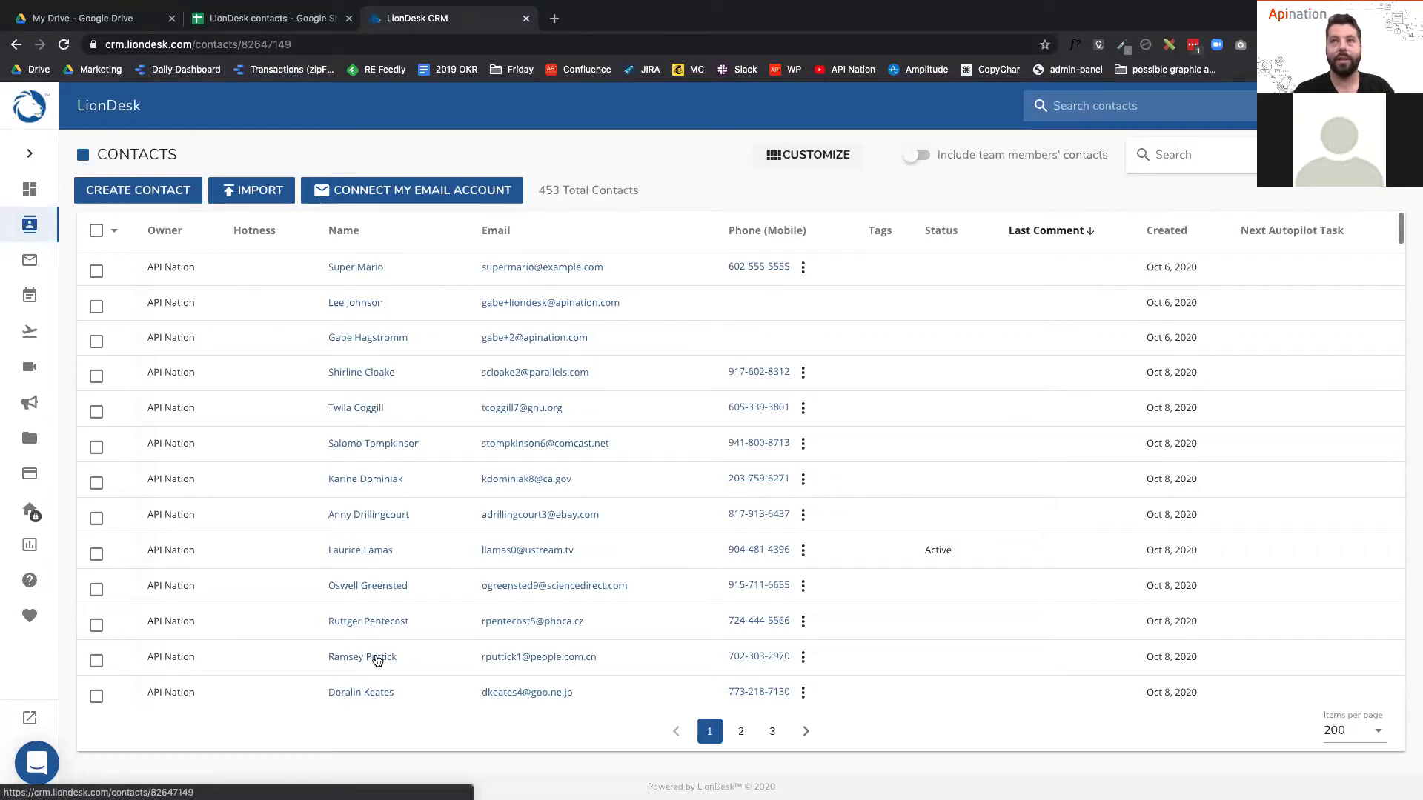
{"action": "left_click", "coordinate": [200, 337]}
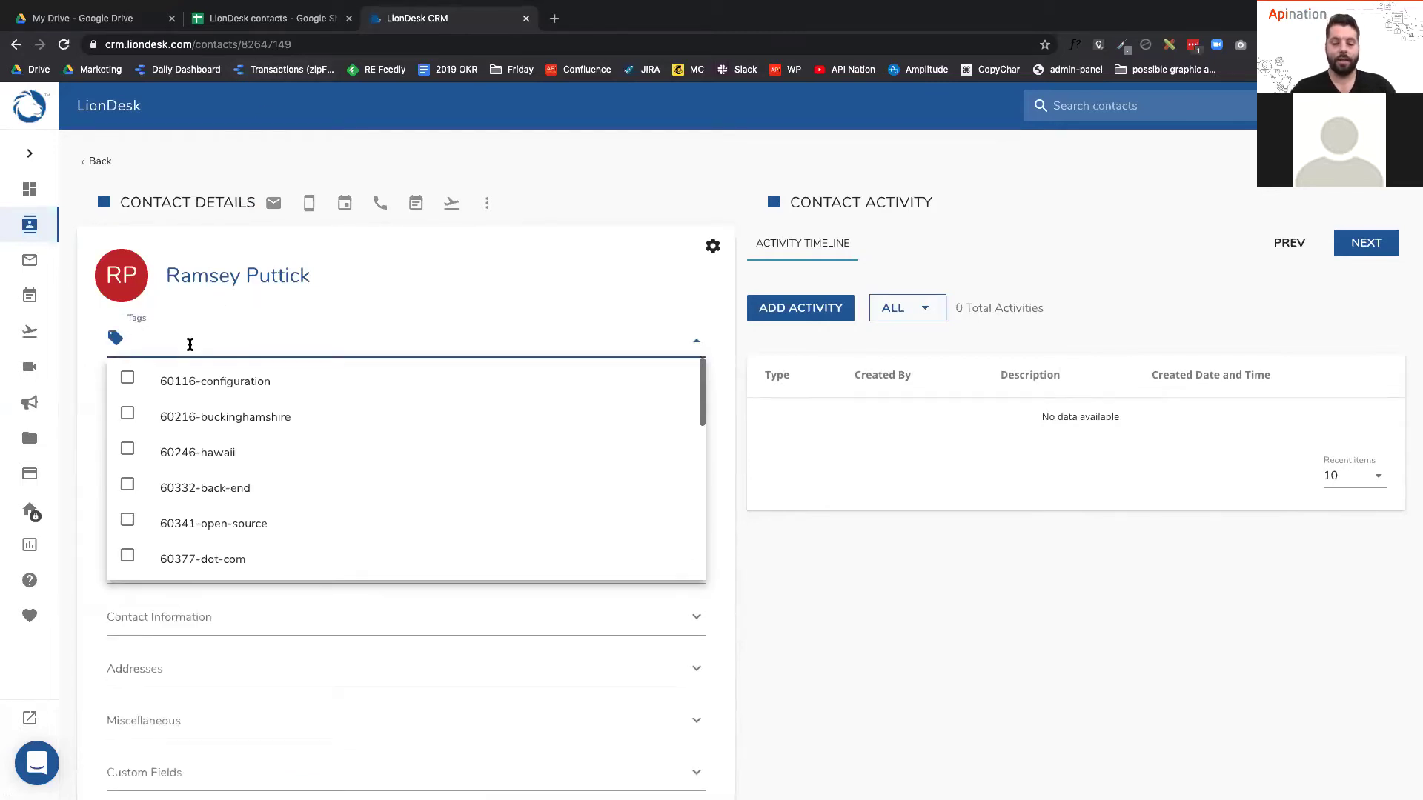
{"action": "type", "text": "sendtoISA"}
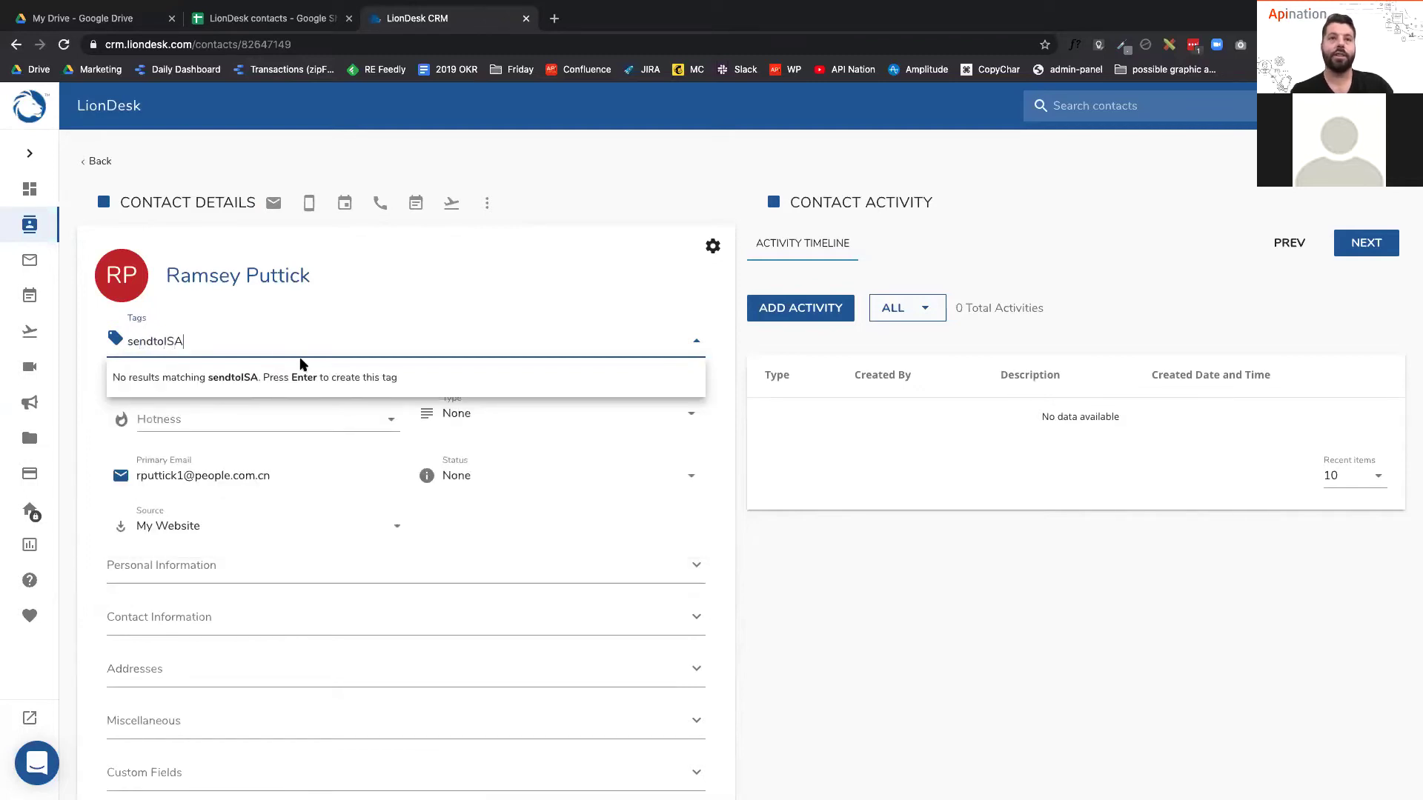
{"action": "key", "text": "Return"}
{"action": "left_click", "coordinate": [679, 278]}
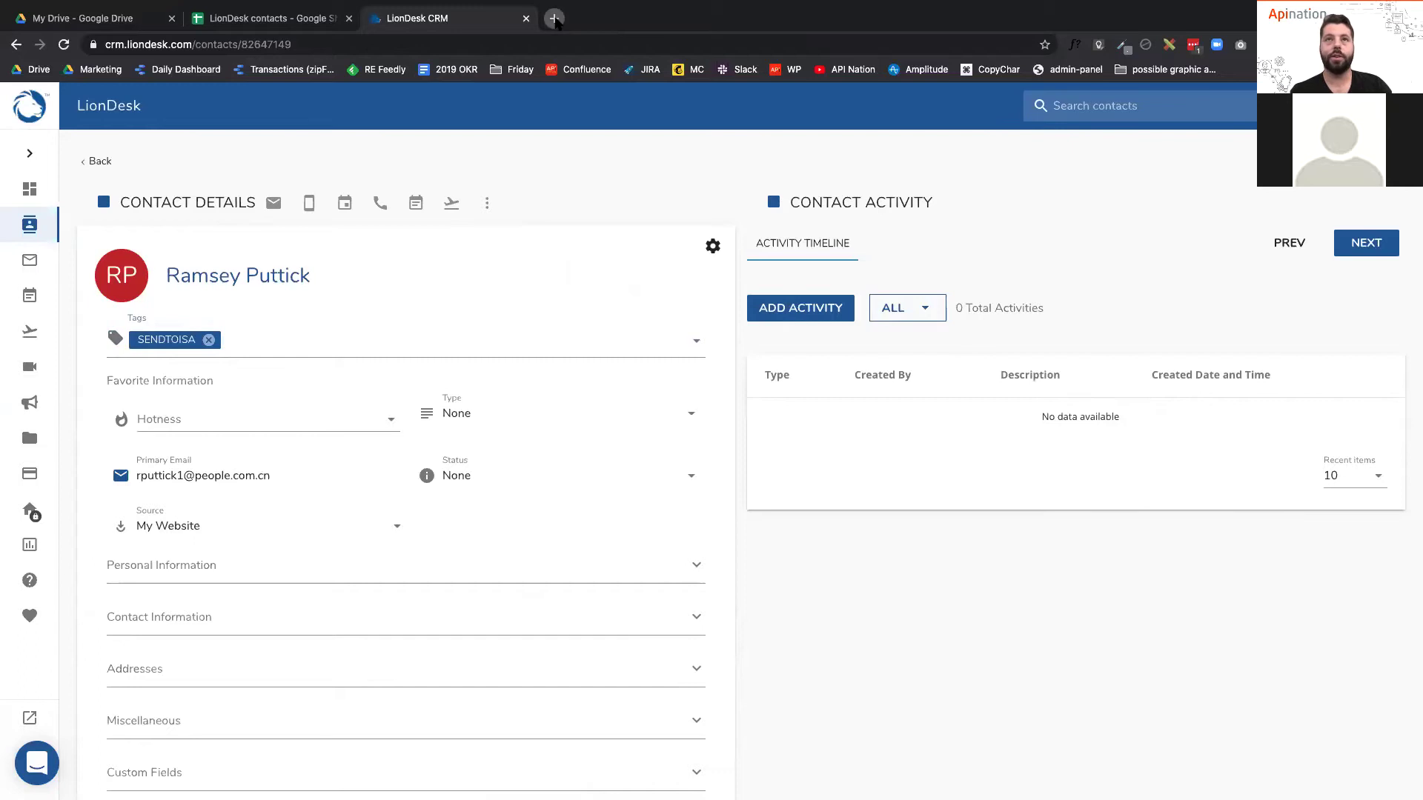
Open liondesk.com/marketplace in a new browser tab.
{"action": "left_click", "coordinate": [554, 19]}
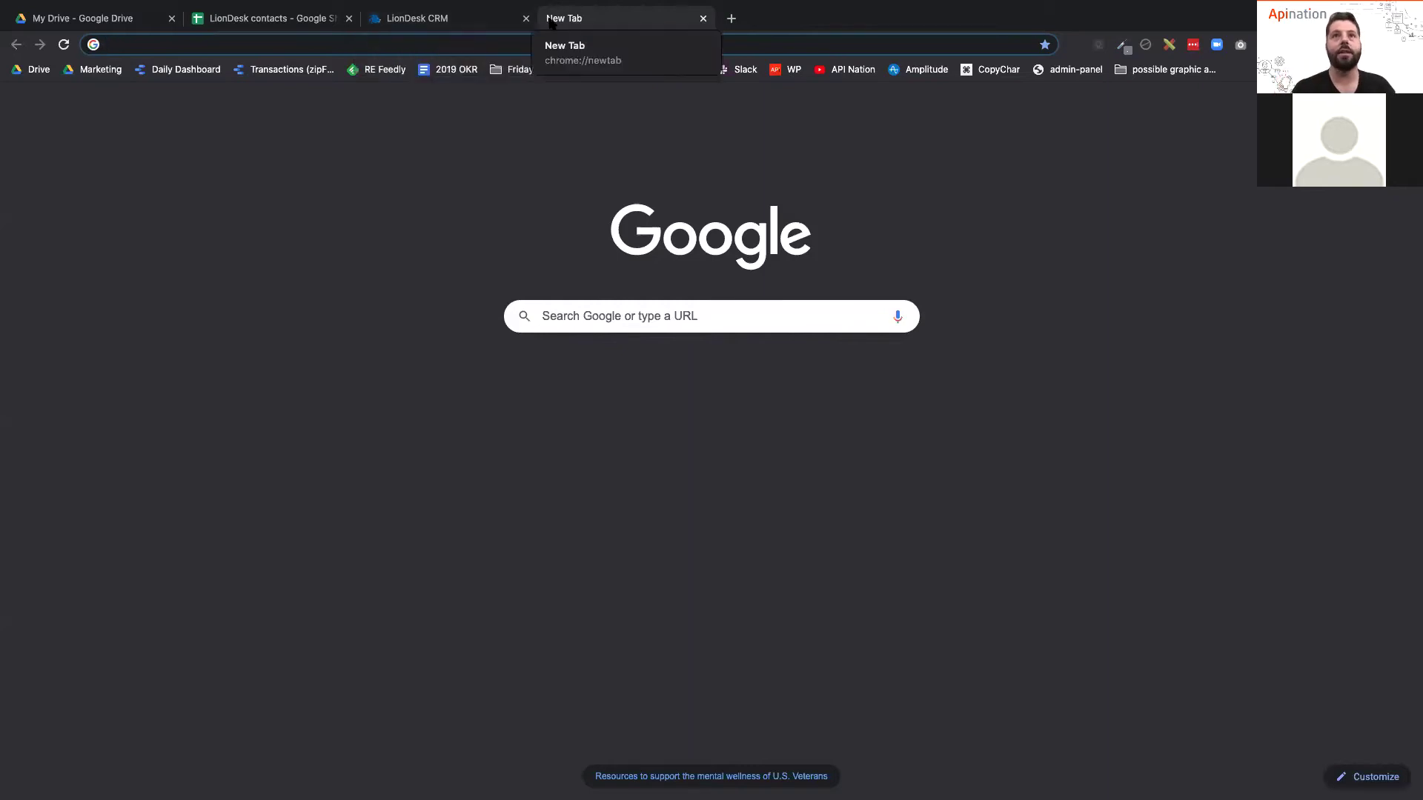
{"action": "type", "text": "my"}
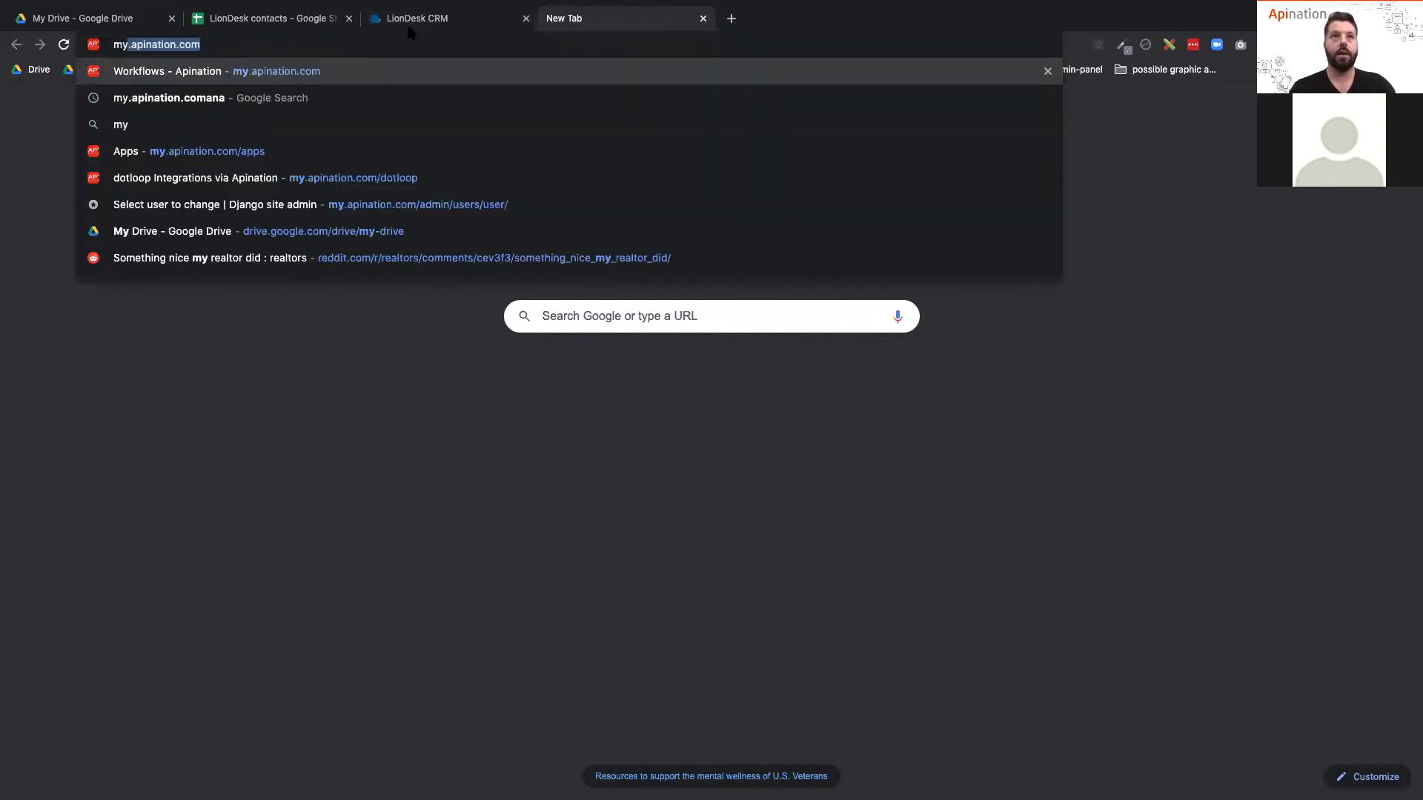
{"action": "key", "text": "BackSpace"}
{"action": "key", "text": "BackSpace"}
{"action": "key", "text": "BackSpace"}
{"action": "type", "text": "liondesk"}
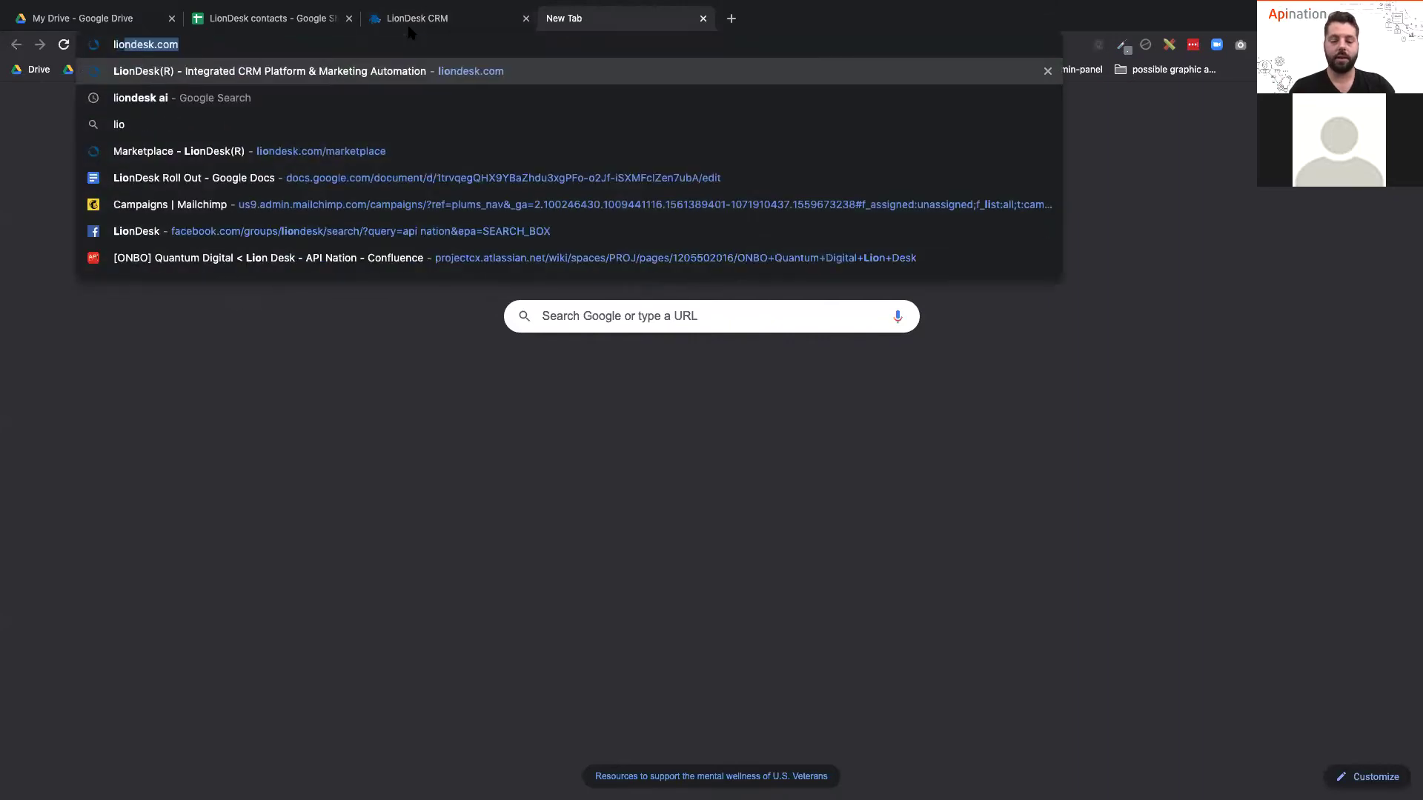
{"action": "key", "text": "Right"}
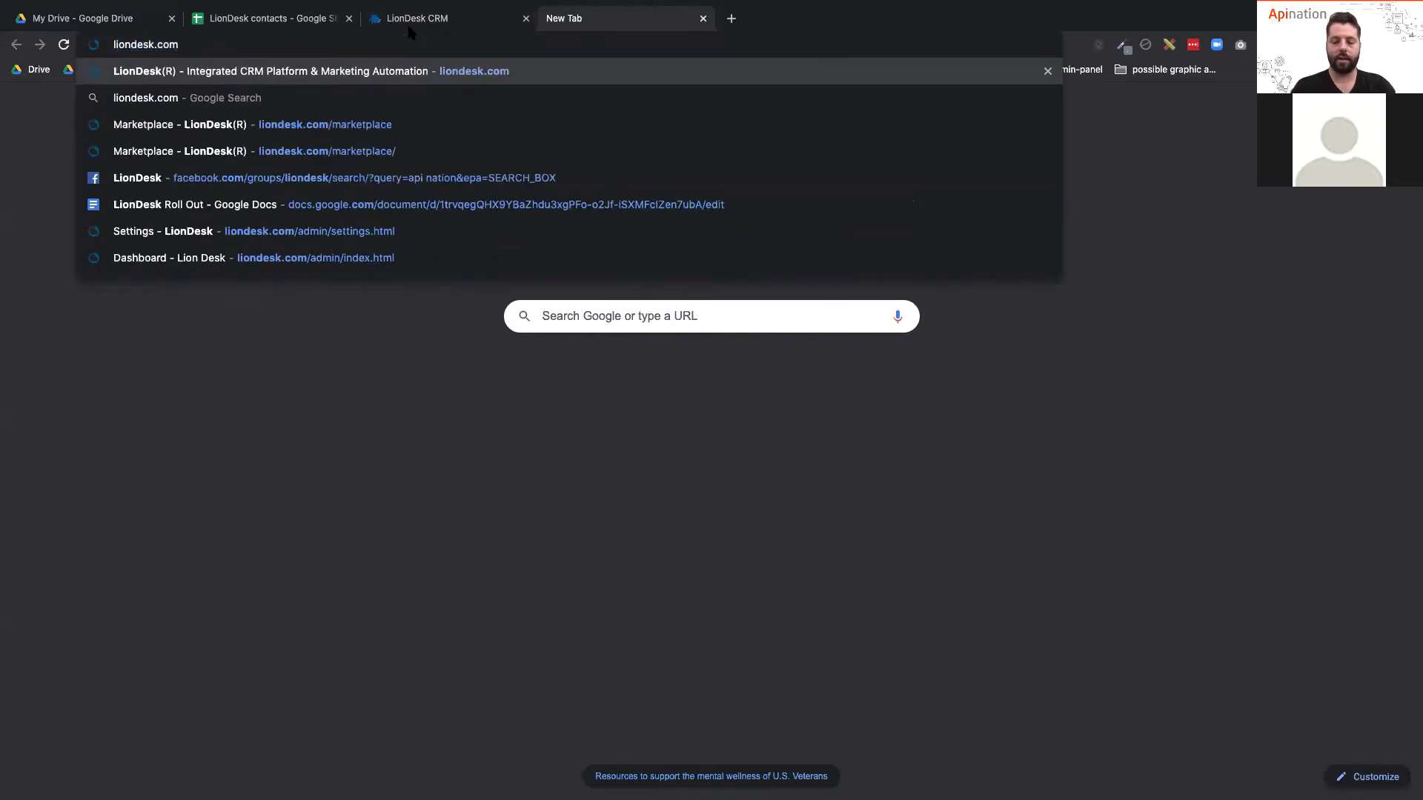
{"action": "type", "text": "/marketpl"}
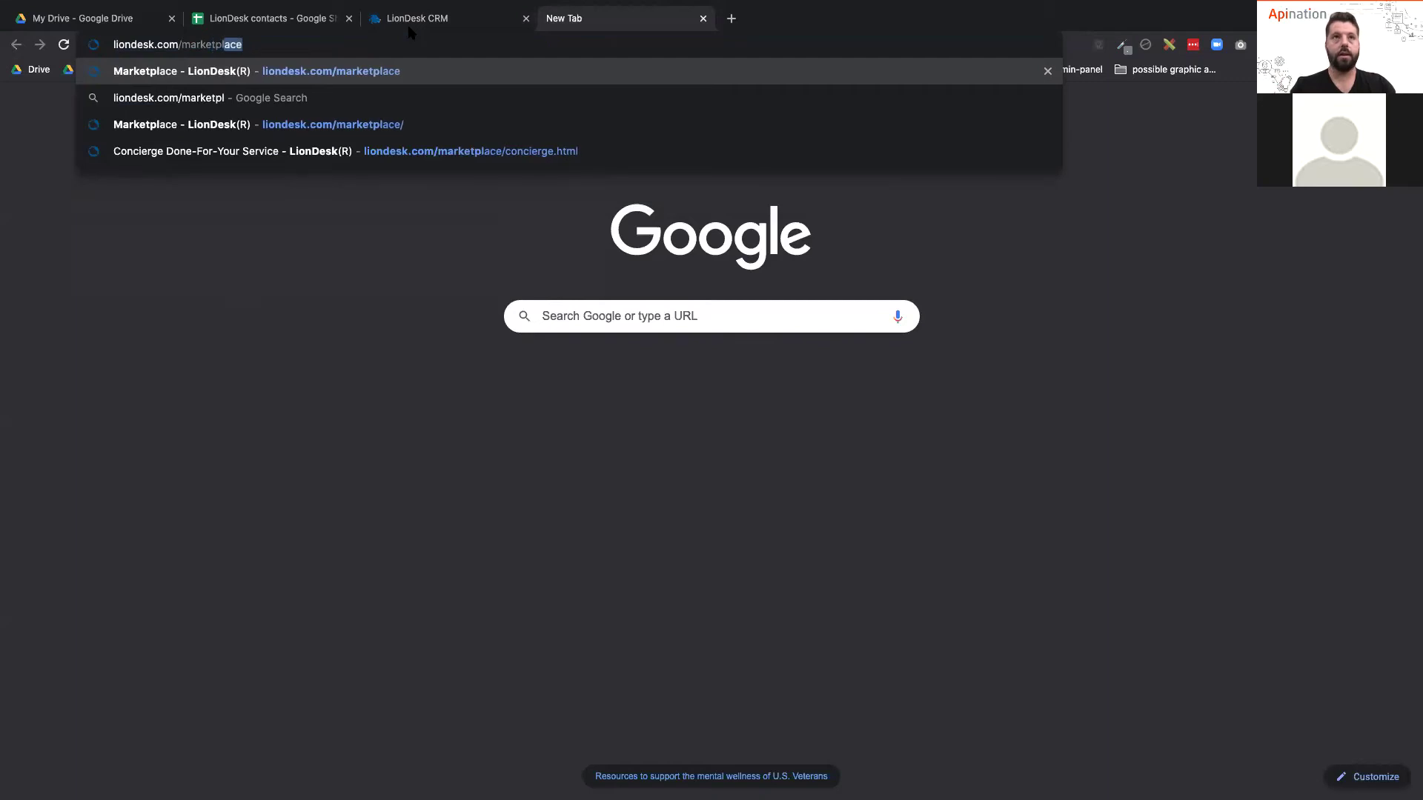
{"action": "type", "text": "ace"}
{"action": "key", "text": "Return"}
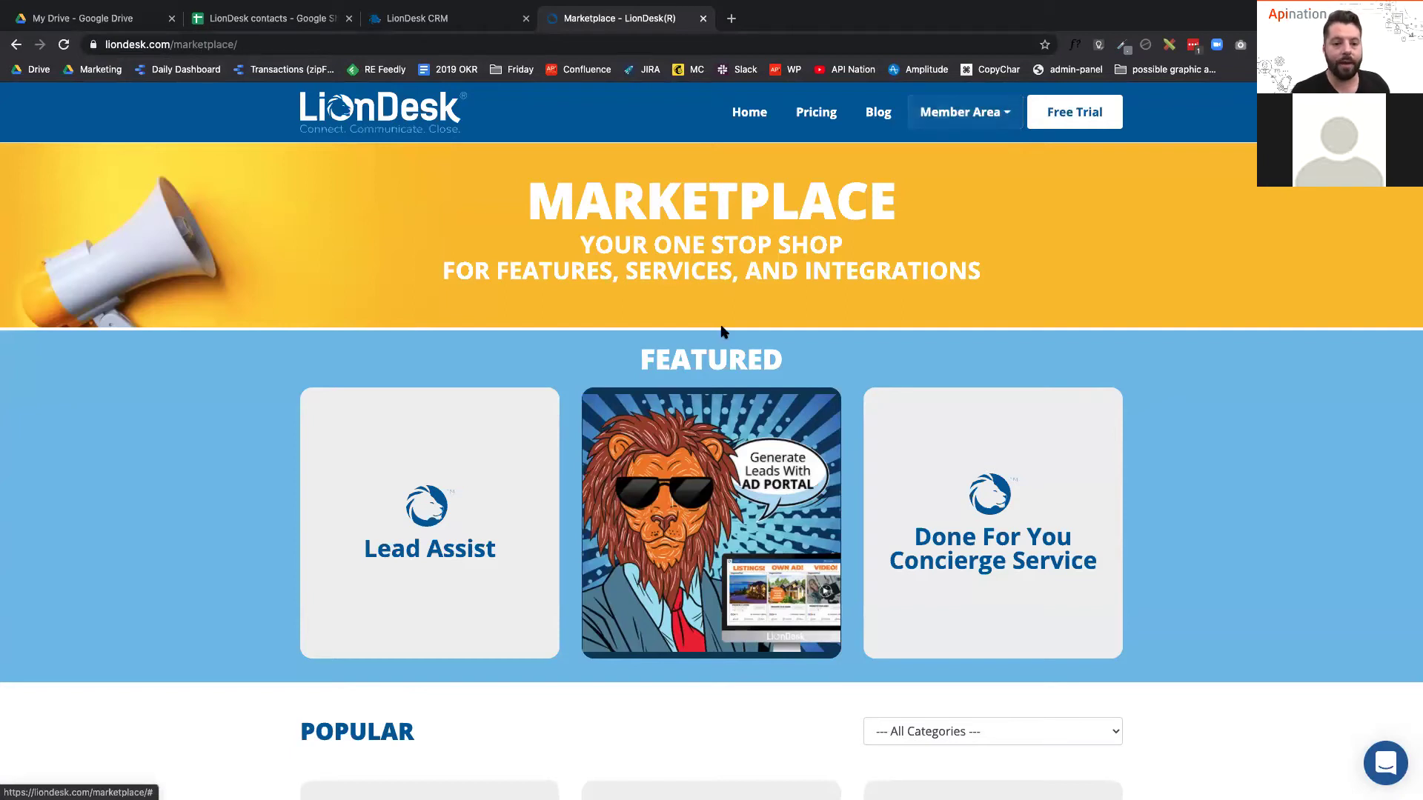
Find the Google Sheets integration among the marketplace's popular listings and open its detailed information page.
{"action": "mouse_move", "coordinate": [745, 522]}
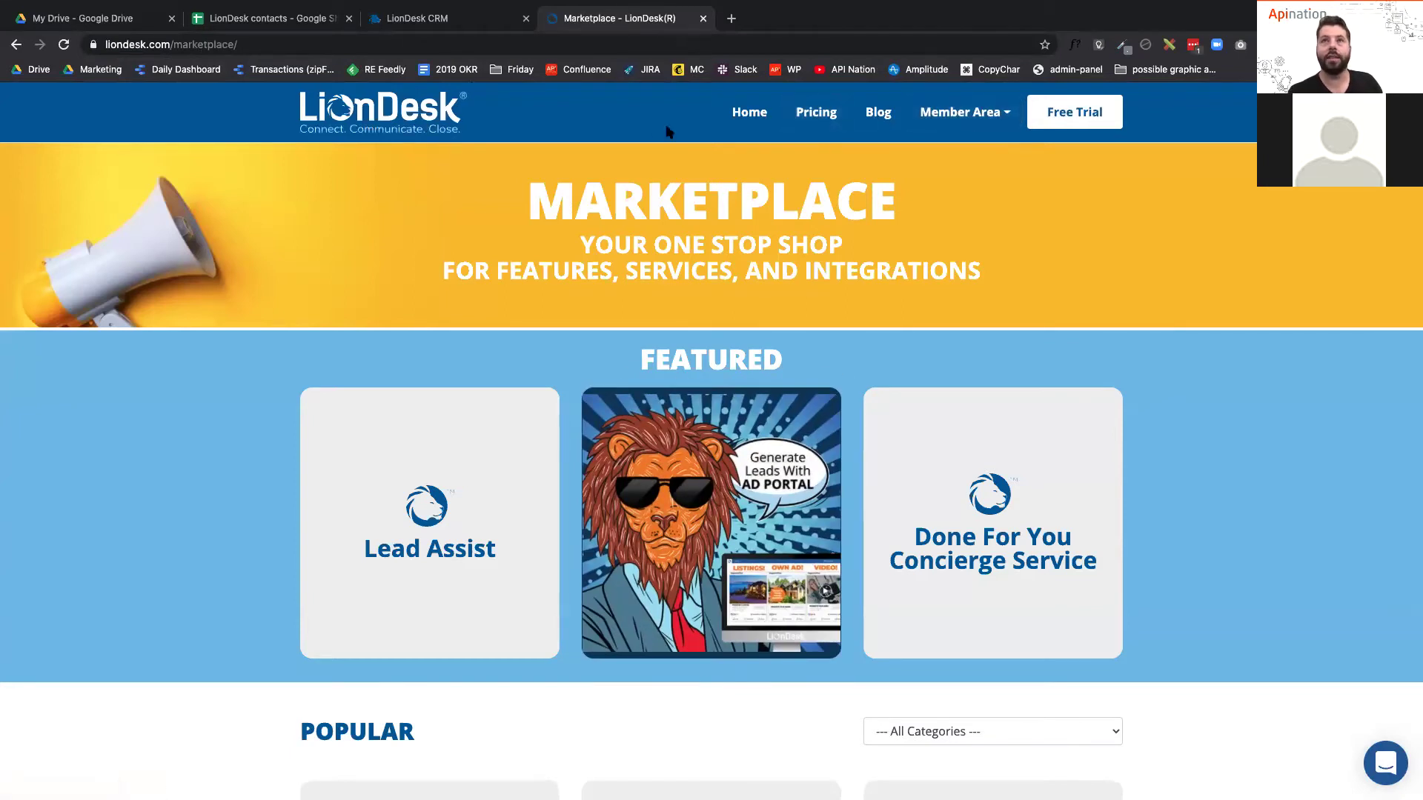
{"action": "left_click", "coordinate": [1012, 120]}
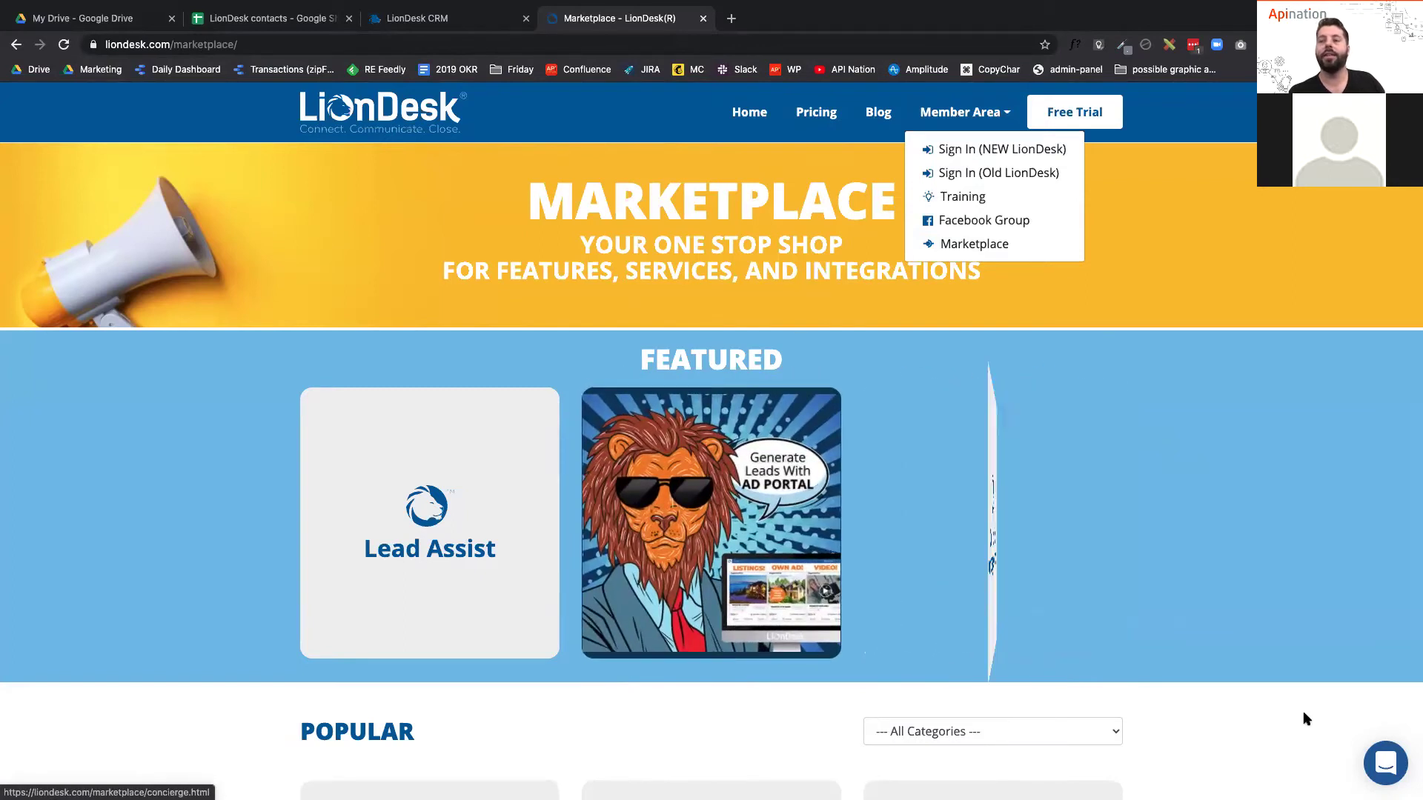
{"action": "scroll", "coordinate": [1309, 633], "scroll_direction": "down", "scroll_amount": 2}
{"action": "scroll", "coordinate": [1309, 632], "scroll_direction": "down", "scroll_amount": 3}
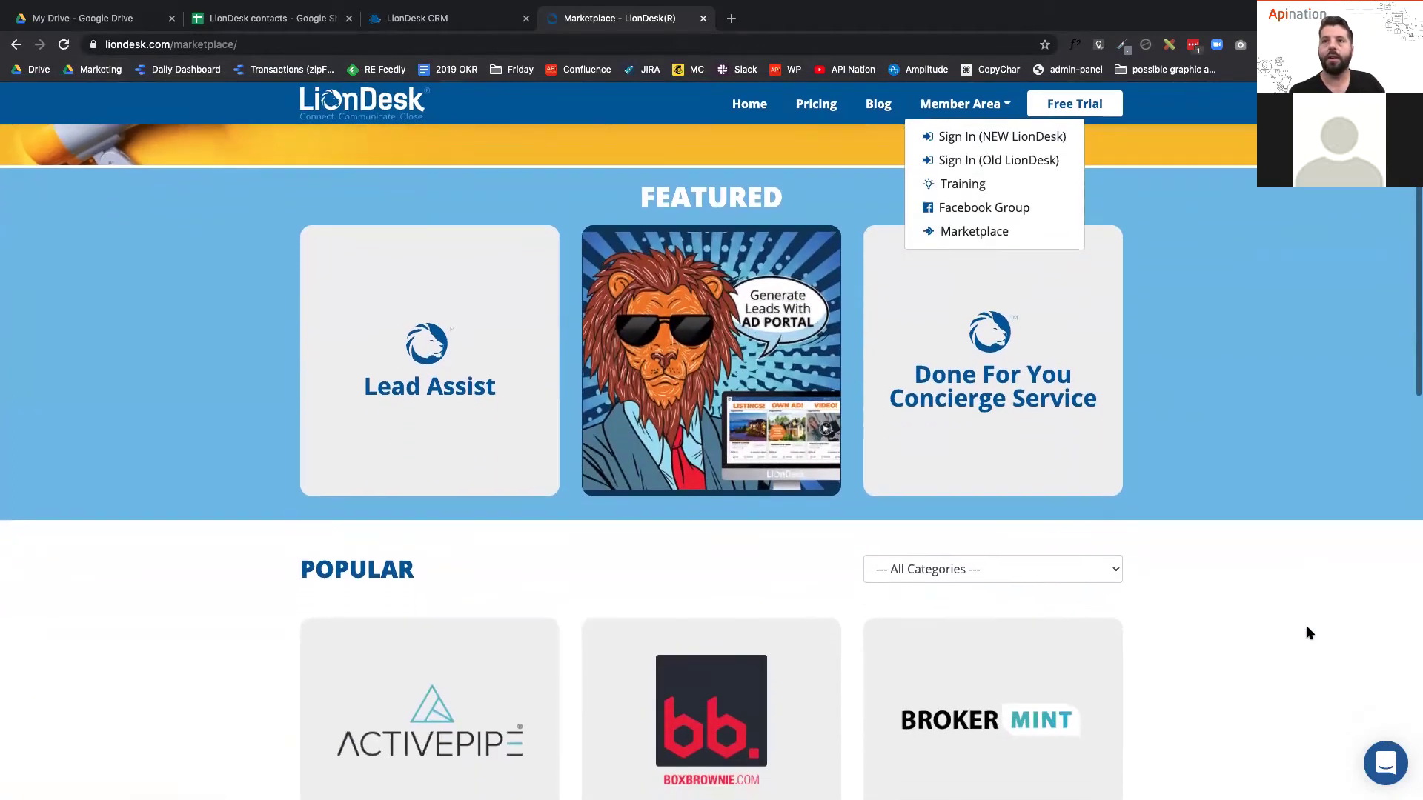
{"action": "scroll", "coordinate": [1307, 631], "scroll_direction": "down", "scroll_amount": 5}
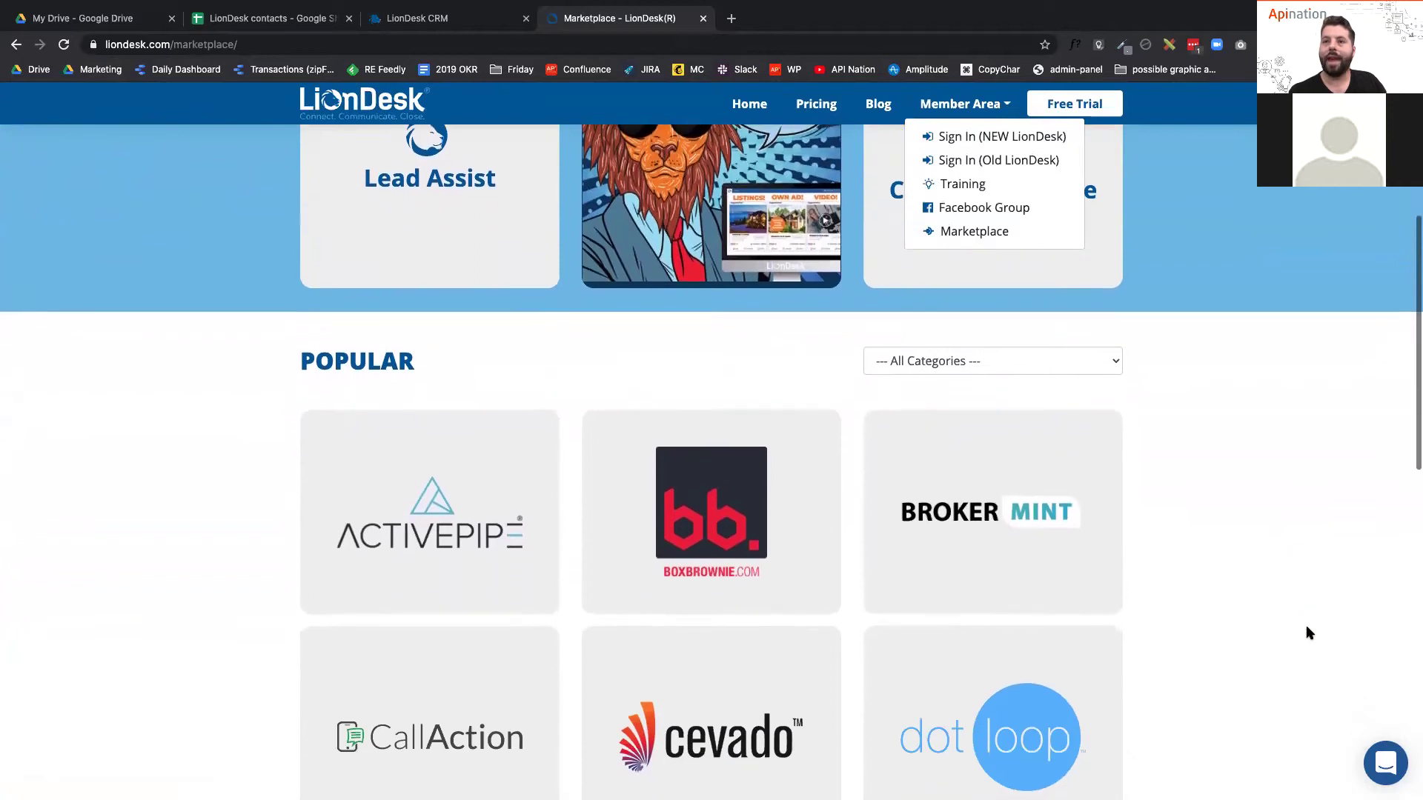
{"action": "scroll", "coordinate": [1306, 625], "scroll_direction": "down", "scroll_amount": 4}
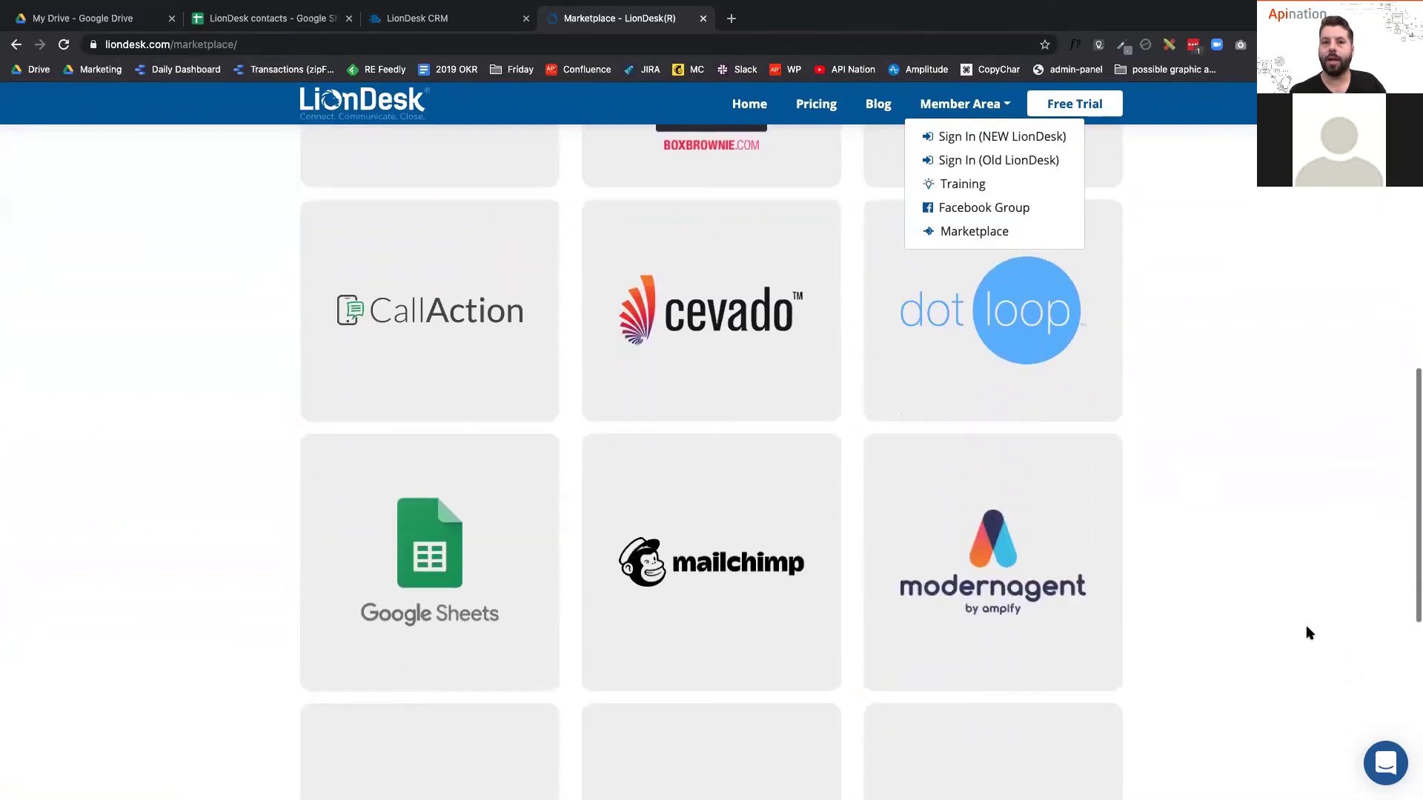
{"action": "mouse_move", "coordinate": [459, 541]}
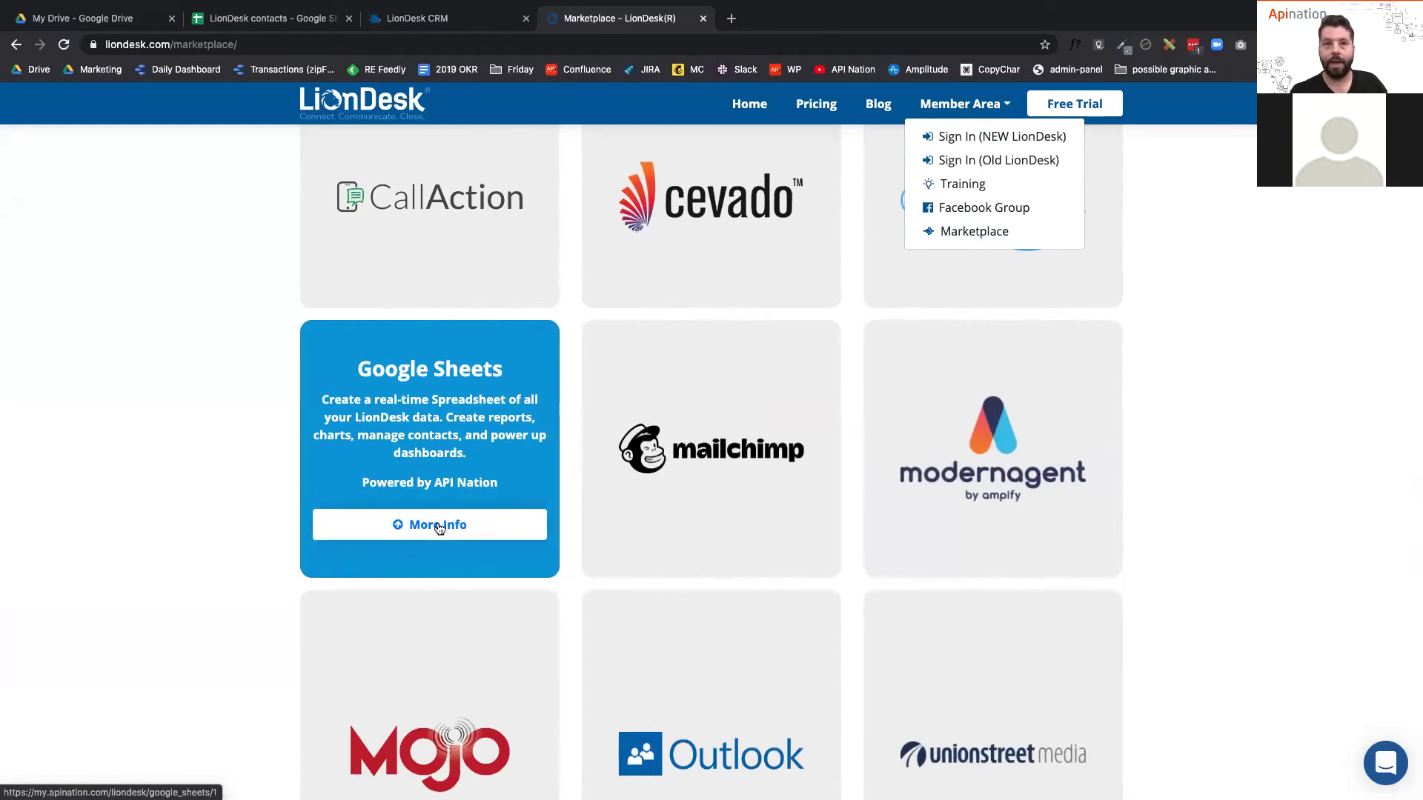
{"action": "left_click", "coordinate": [439, 527]}
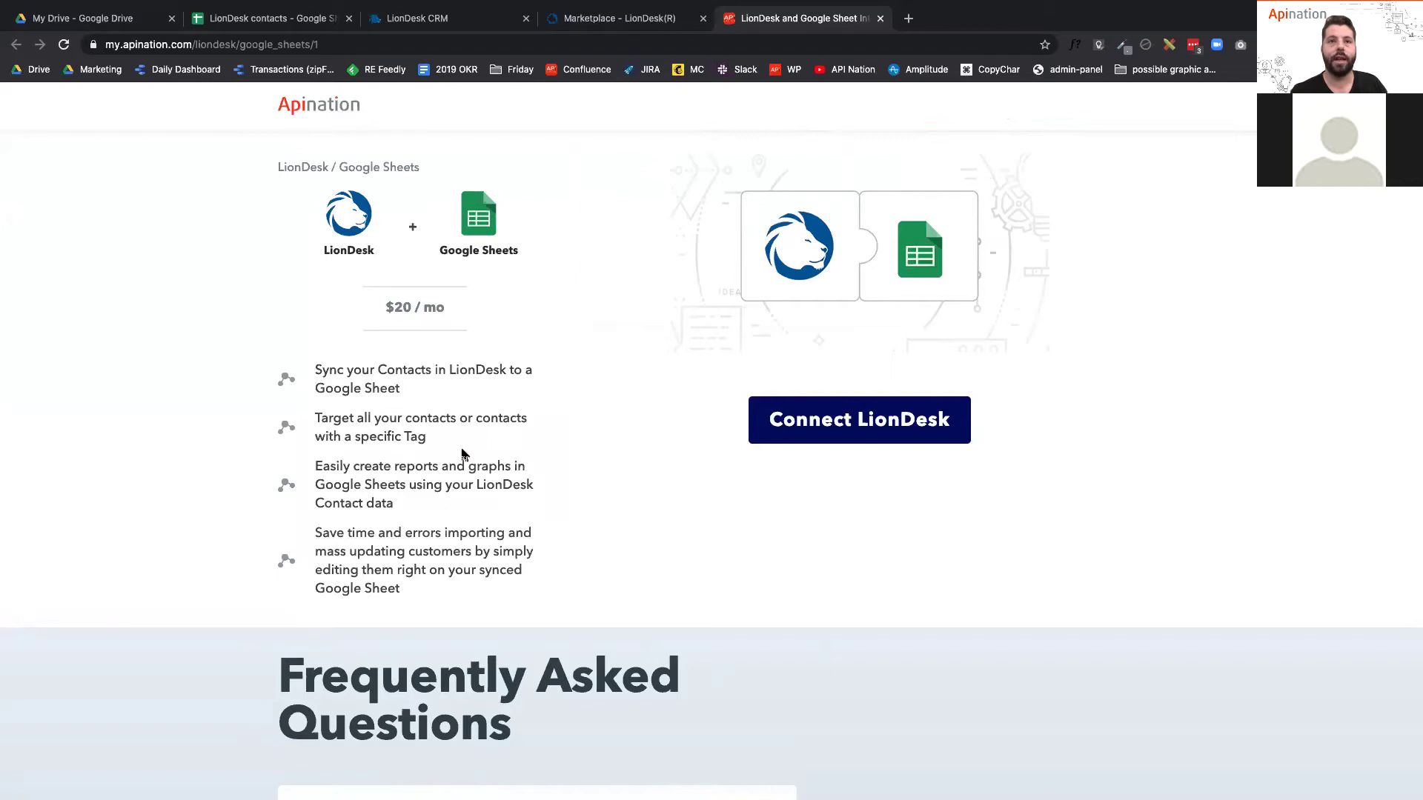
Connect LionDesk to the Google Sheets integration and continue with the already linked Google Sheets account.
{"action": "scroll", "coordinate": [524, 553], "scroll_direction": "down", "scroll_amount": 3}
{"action": "scroll", "coordinate": [523, 552], "scroll_direction": "down", "scroll_amount": 3}
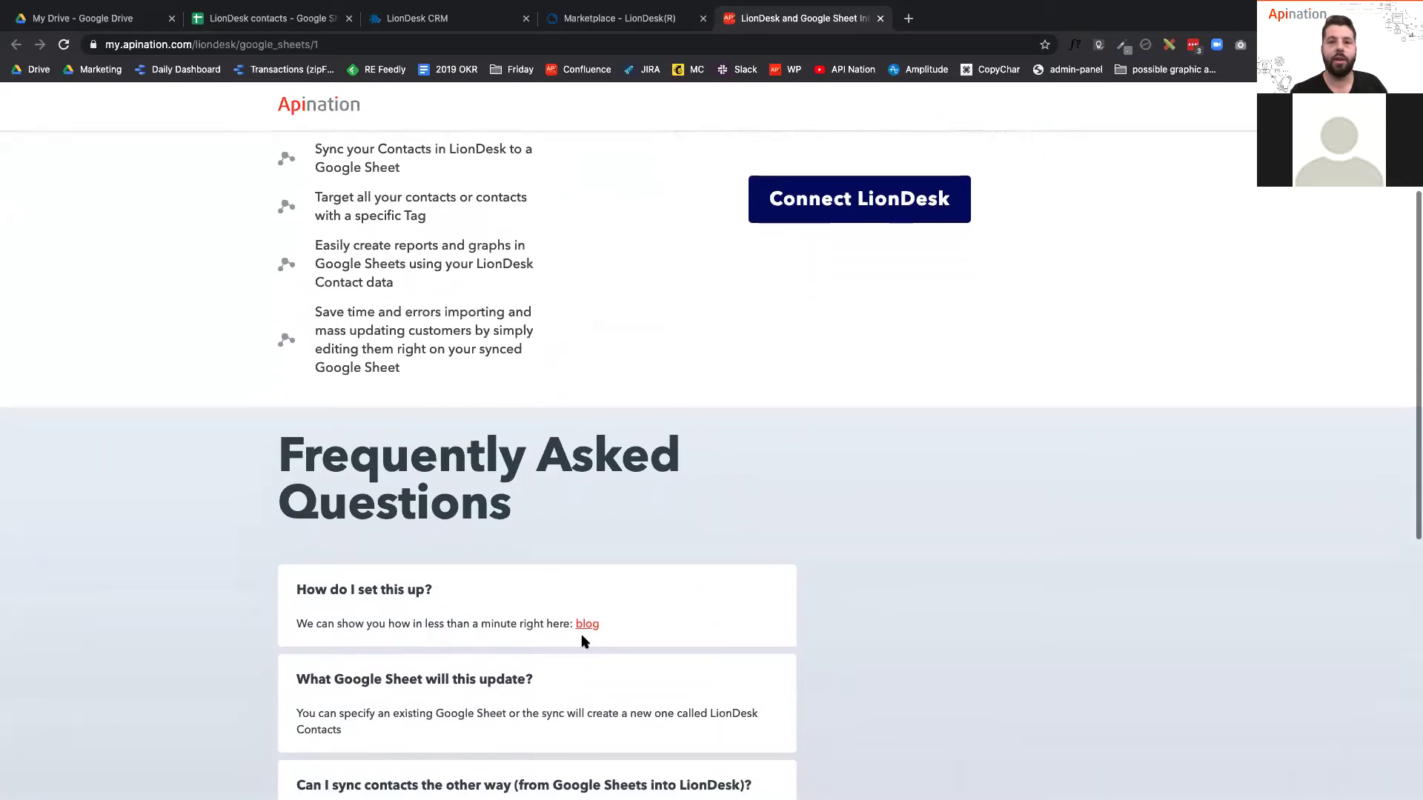
{"action": "scroll", "coordinate": [574, 699], "scroll_direction": "up", "scroll_amount": 6}
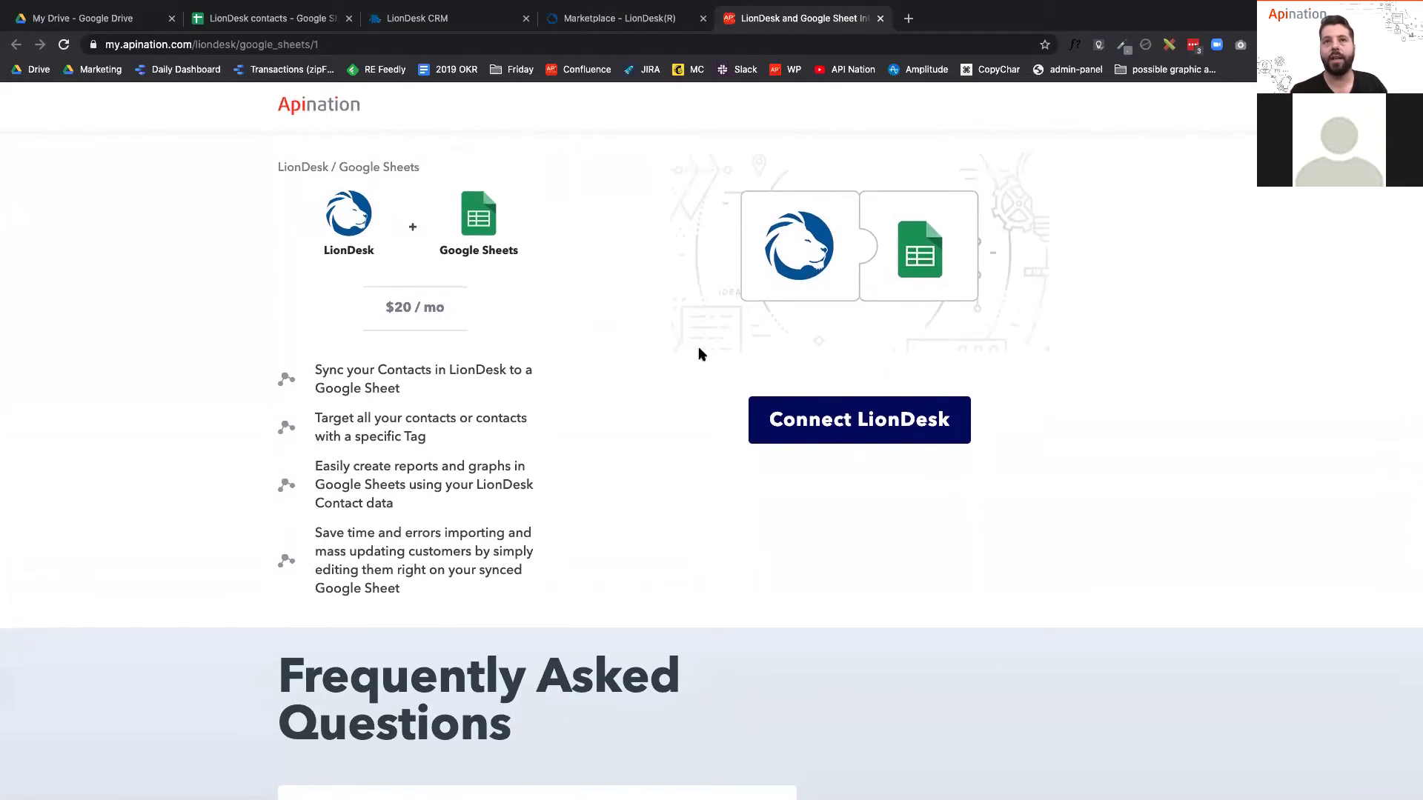
{"action": "left_click", "coordinate": [861, 424]}
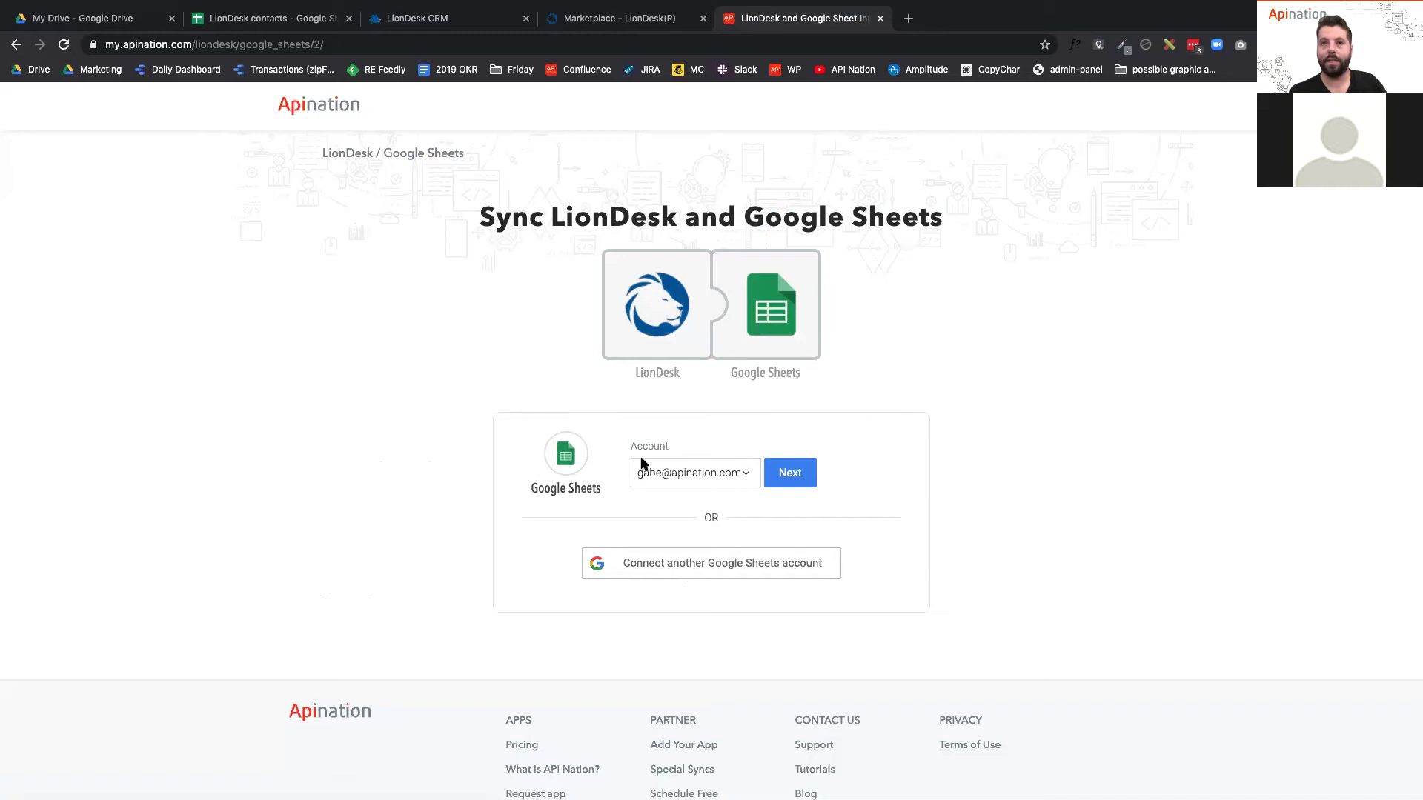
{"action": "left_click", "coordinate": [647, 476]}
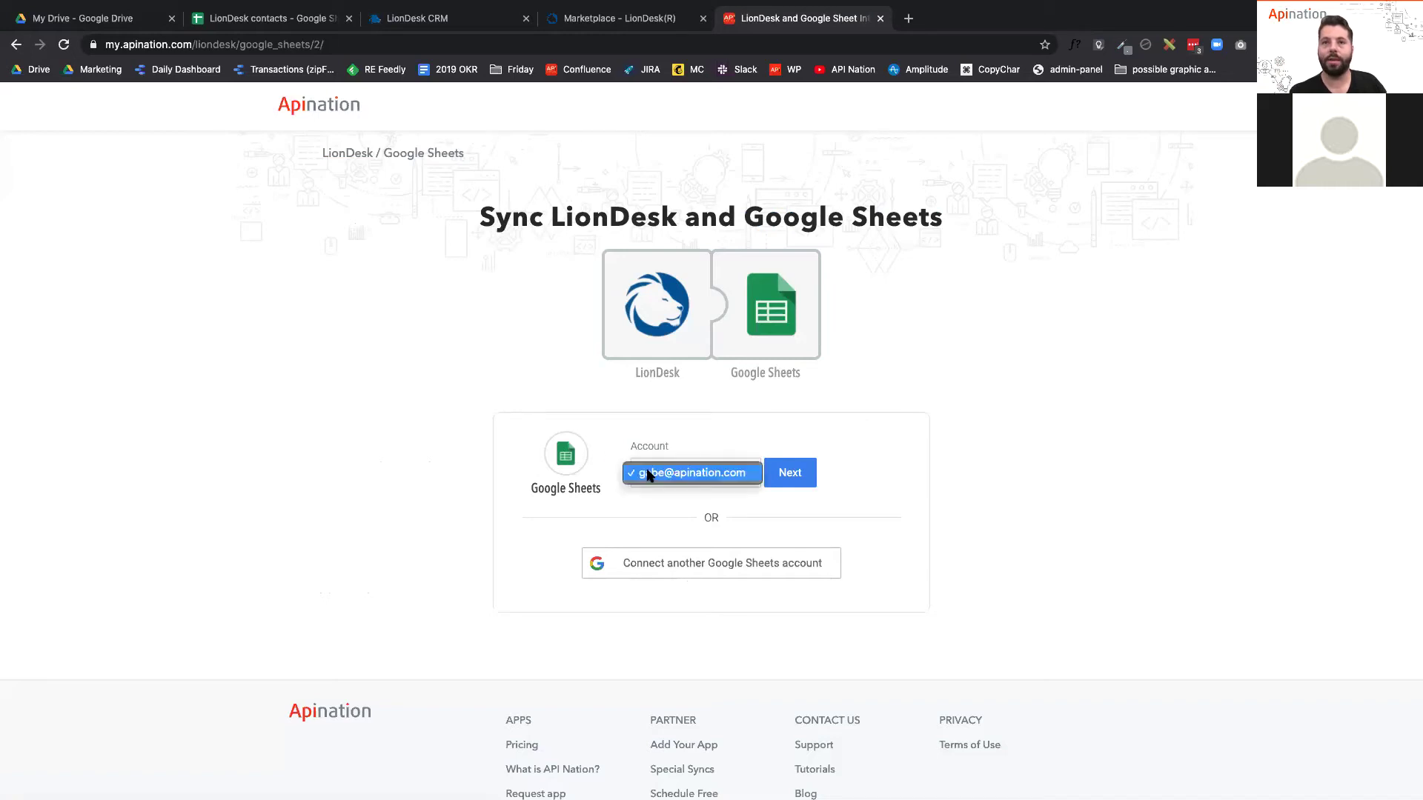
{"action": "left_click", "coordinate": [830, 430]}
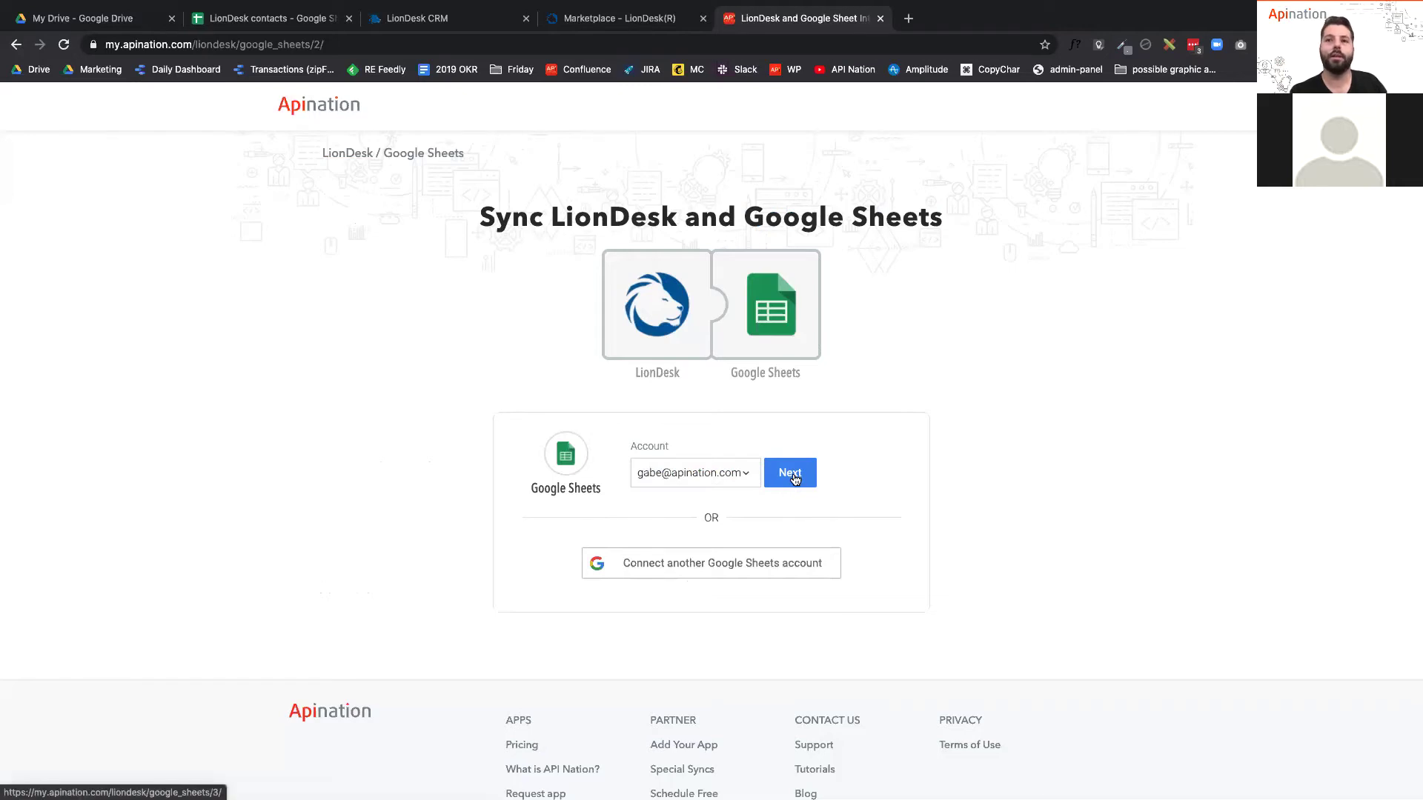
{"action": "left_click", "coordinate": [790, 475]}
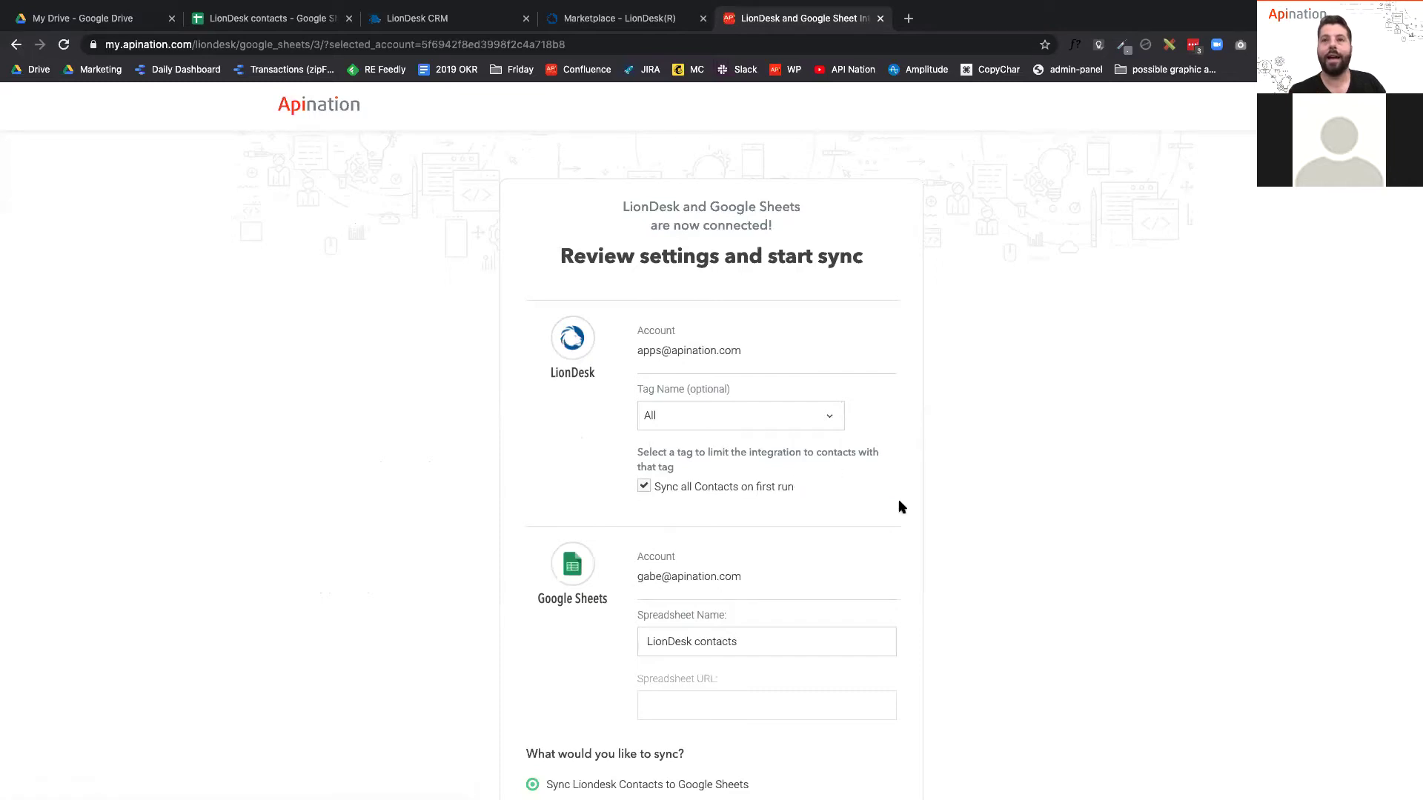
Limit the sync to LionDesk contacts tagged sendtoISA.
{"action": "scroll", "coordinate": [902, 507], "scroll_direction": "down", "scroll_amount": 1}
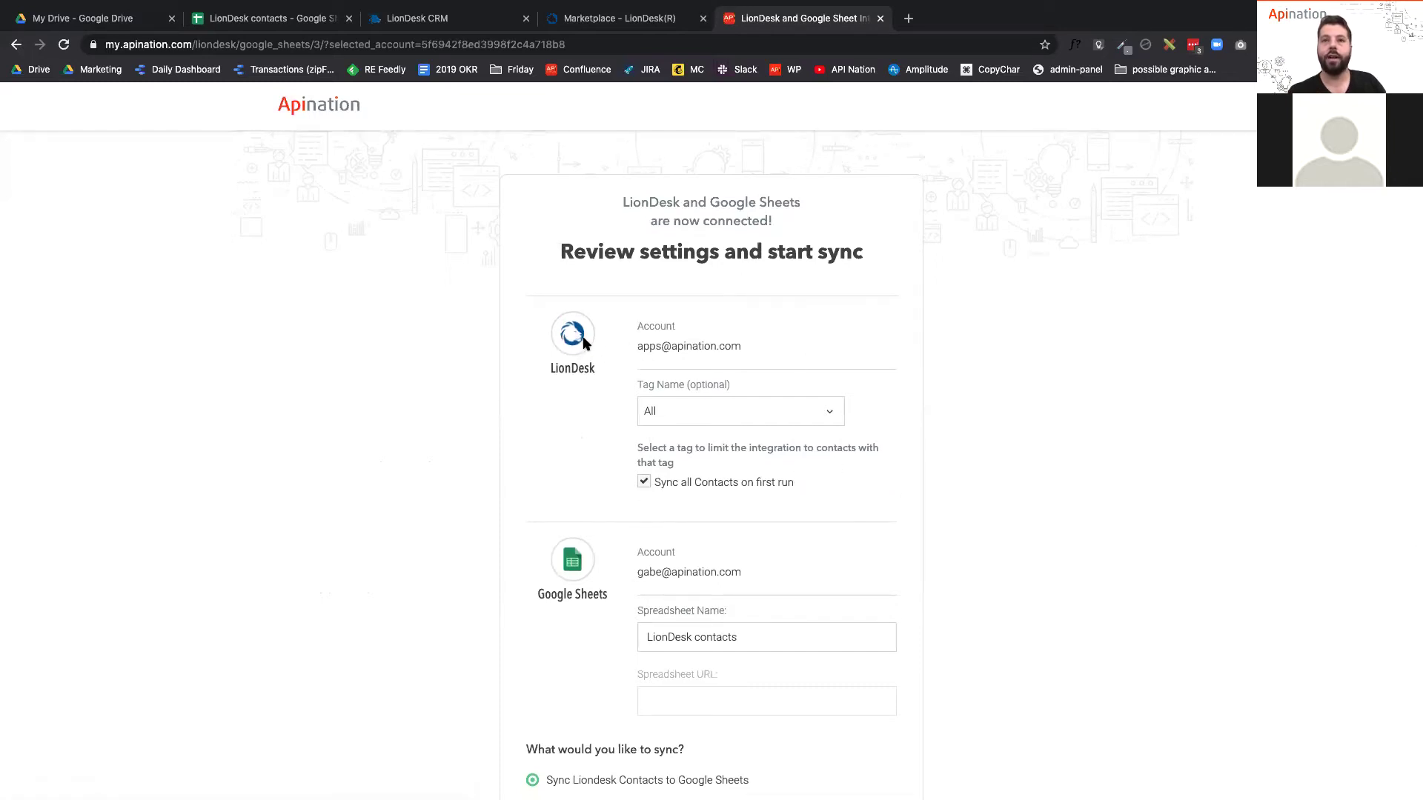
{"action": "left_click_drag", "start_coordinate": [644, 347], "coordinate": [742, 348]}
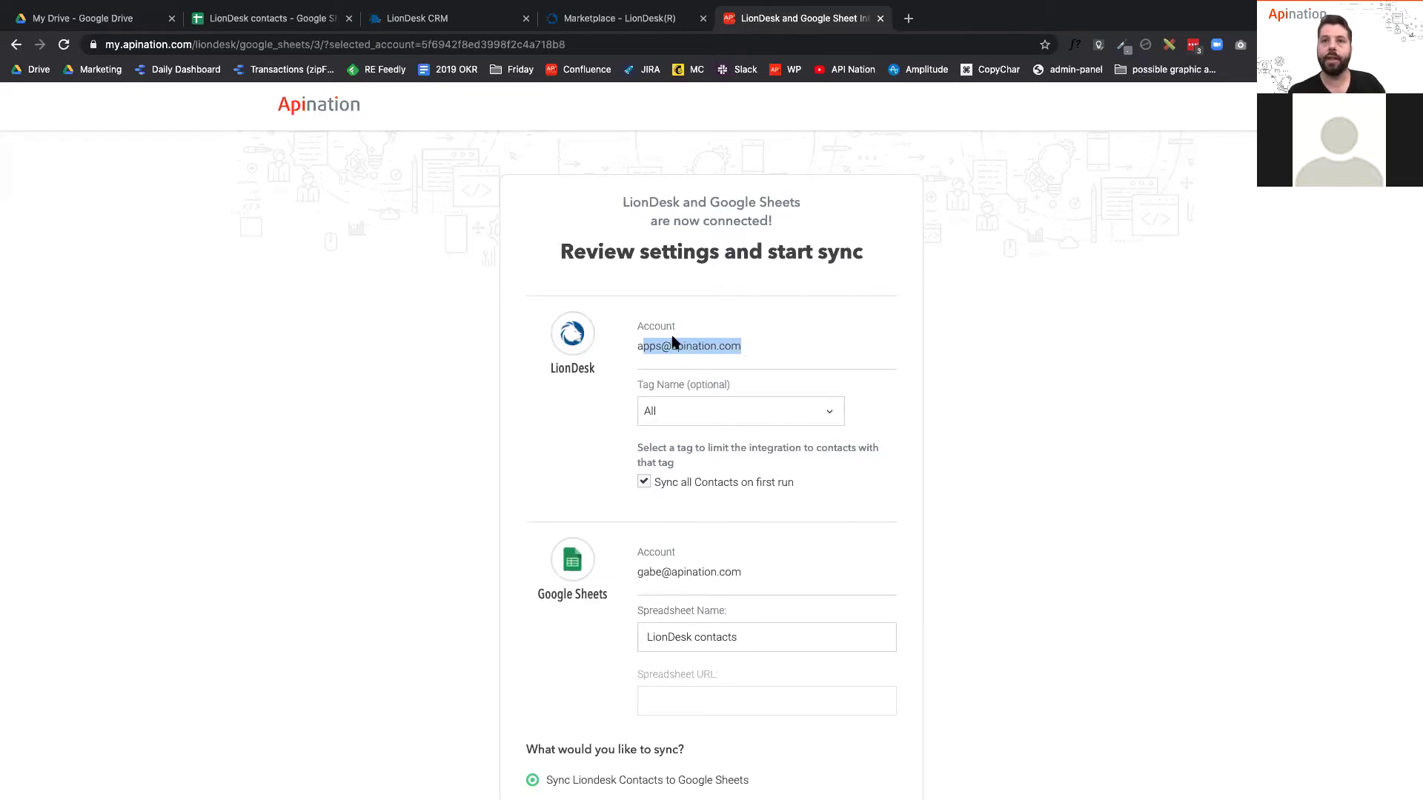
{"action": "left_click", "coordinate": [627, 346]}
{"action": "scroll", "coordinate": [713, 399], "scroll_direction": "down", "scroll_amount": 1}
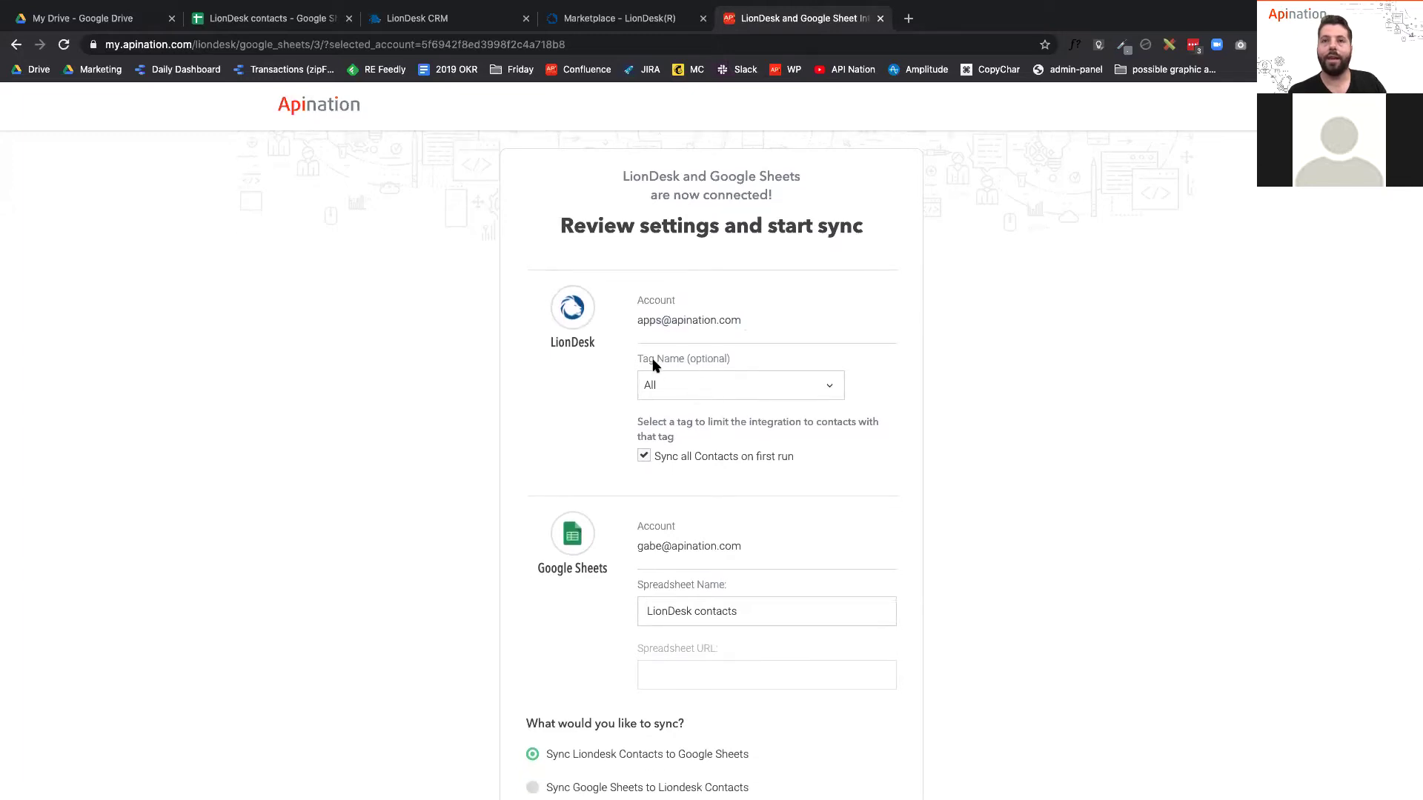
{"action": "left_click", "coordinate": [680, 389]}
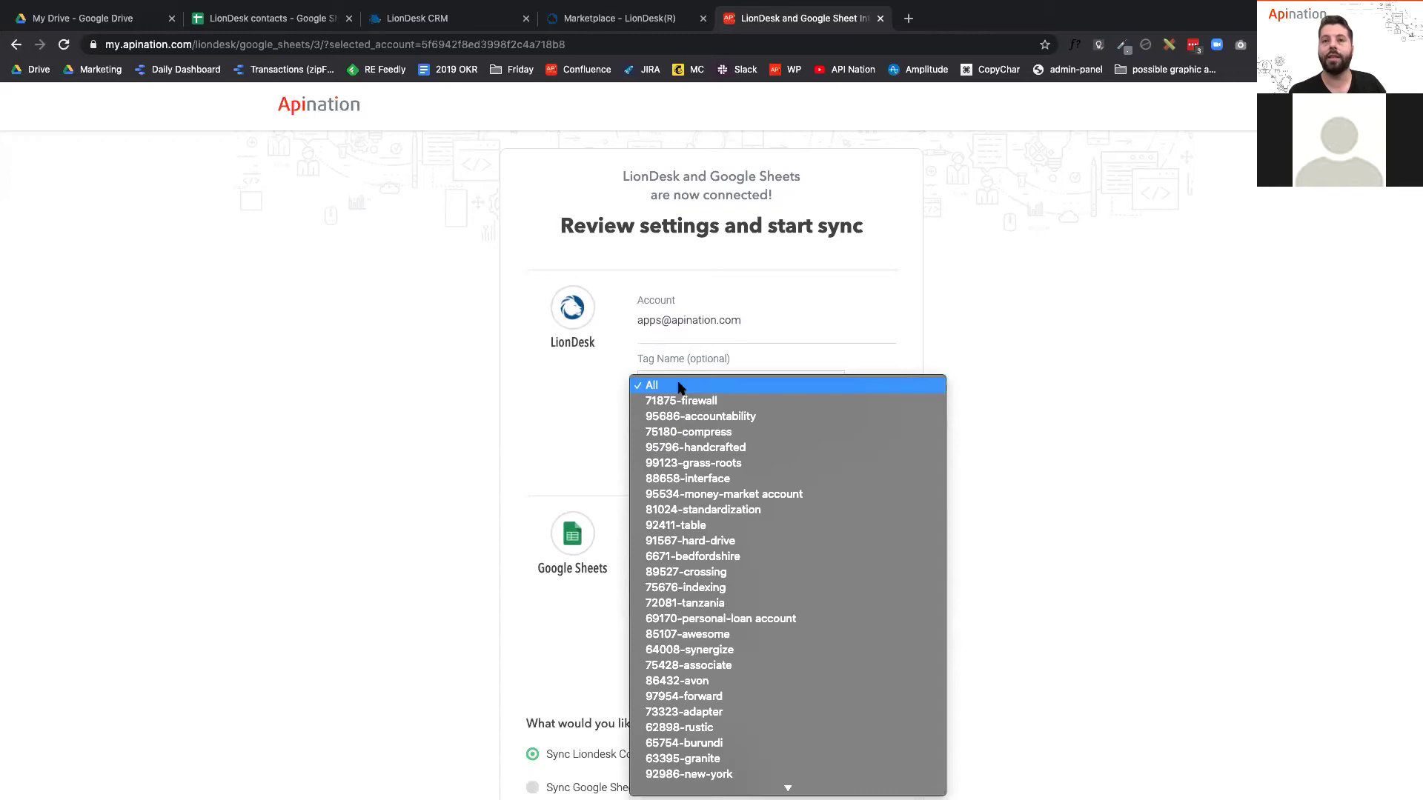
{"action": "key", "text": "s"}
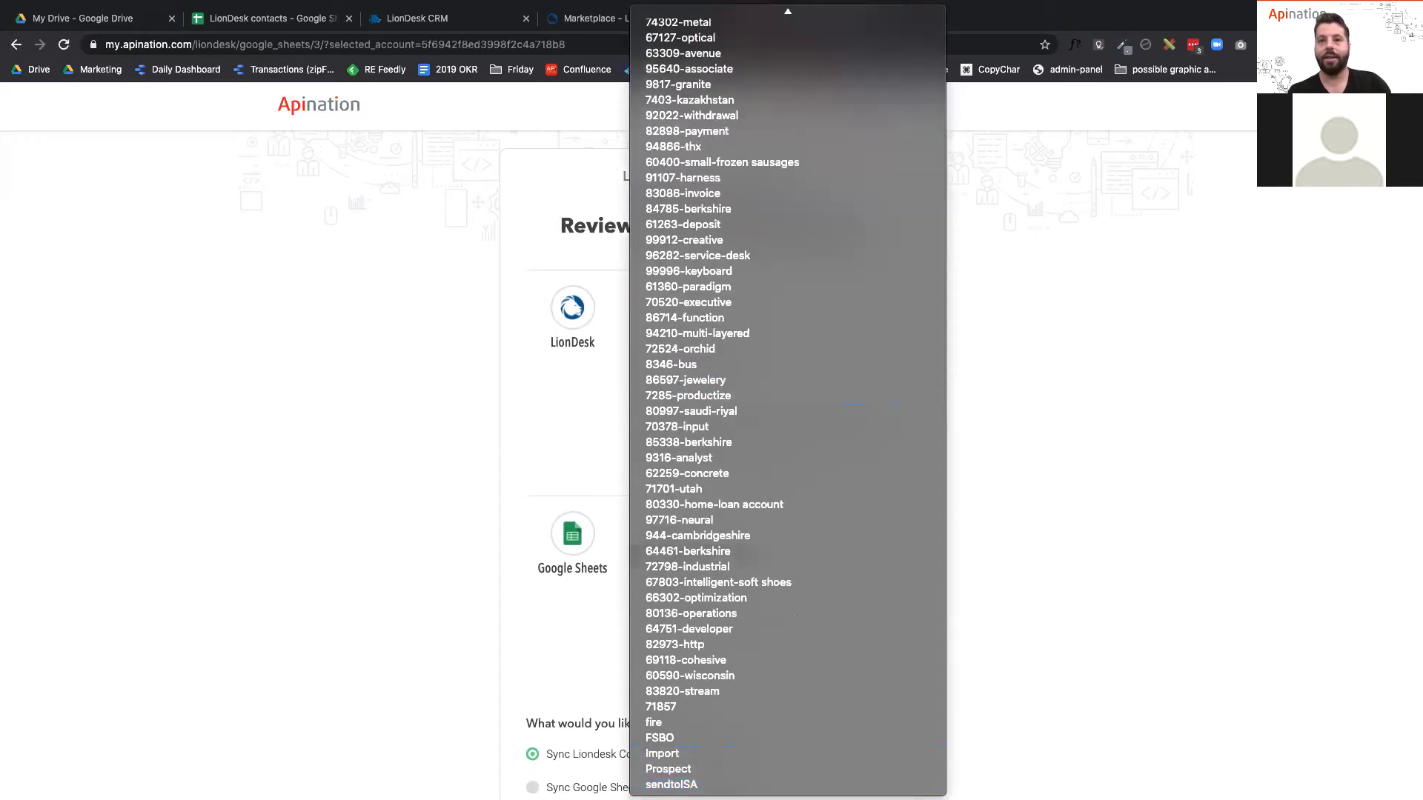
{"action": "left_click", "coordinate": [685, 784]}
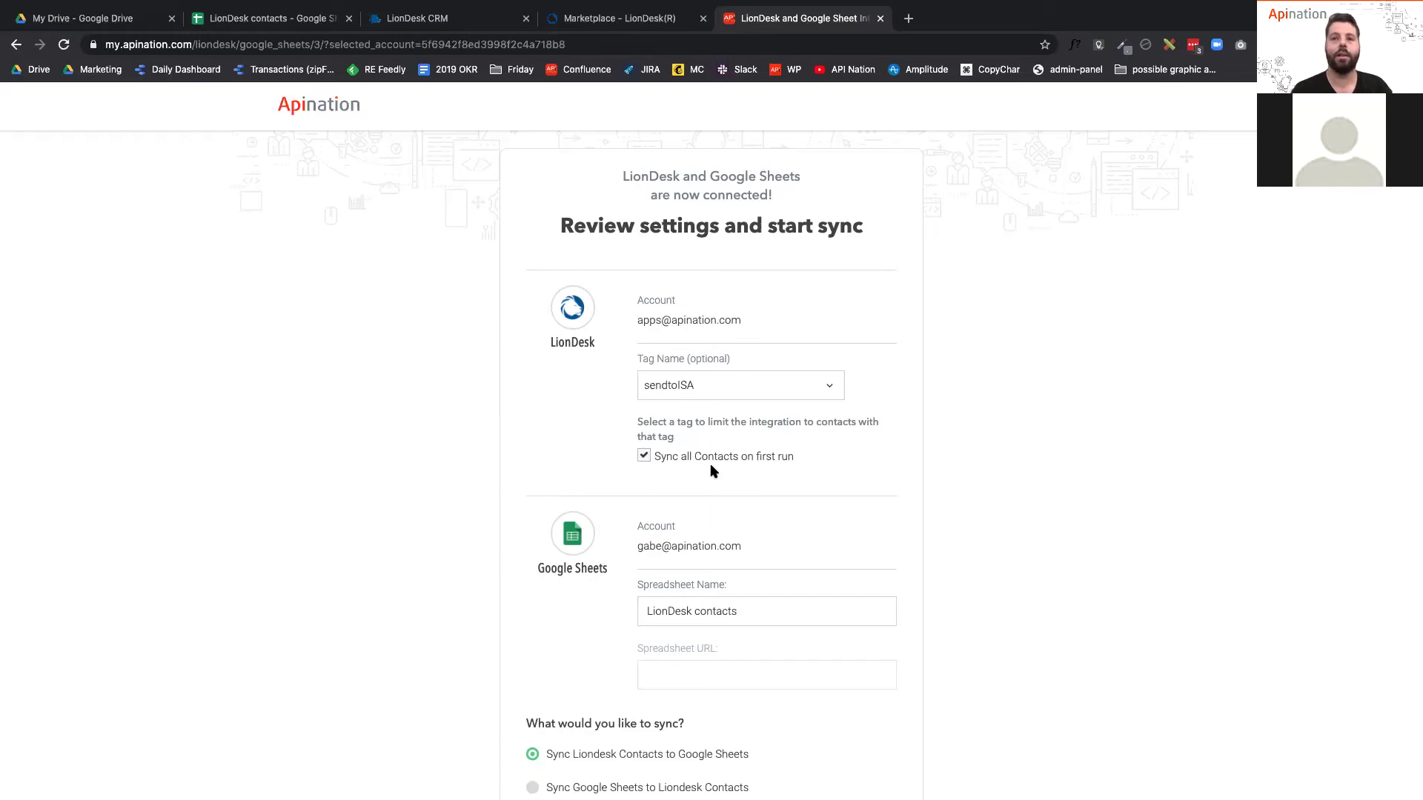
Name the target spreadsheet LionDesk Contacts for my ISA, and subscribe to start the LionDesk-to-Google Sheets sync.
{"action": "scroll", "coordinate": [697, 460], "scroll_direction": "down", "scroll_amount": 3}
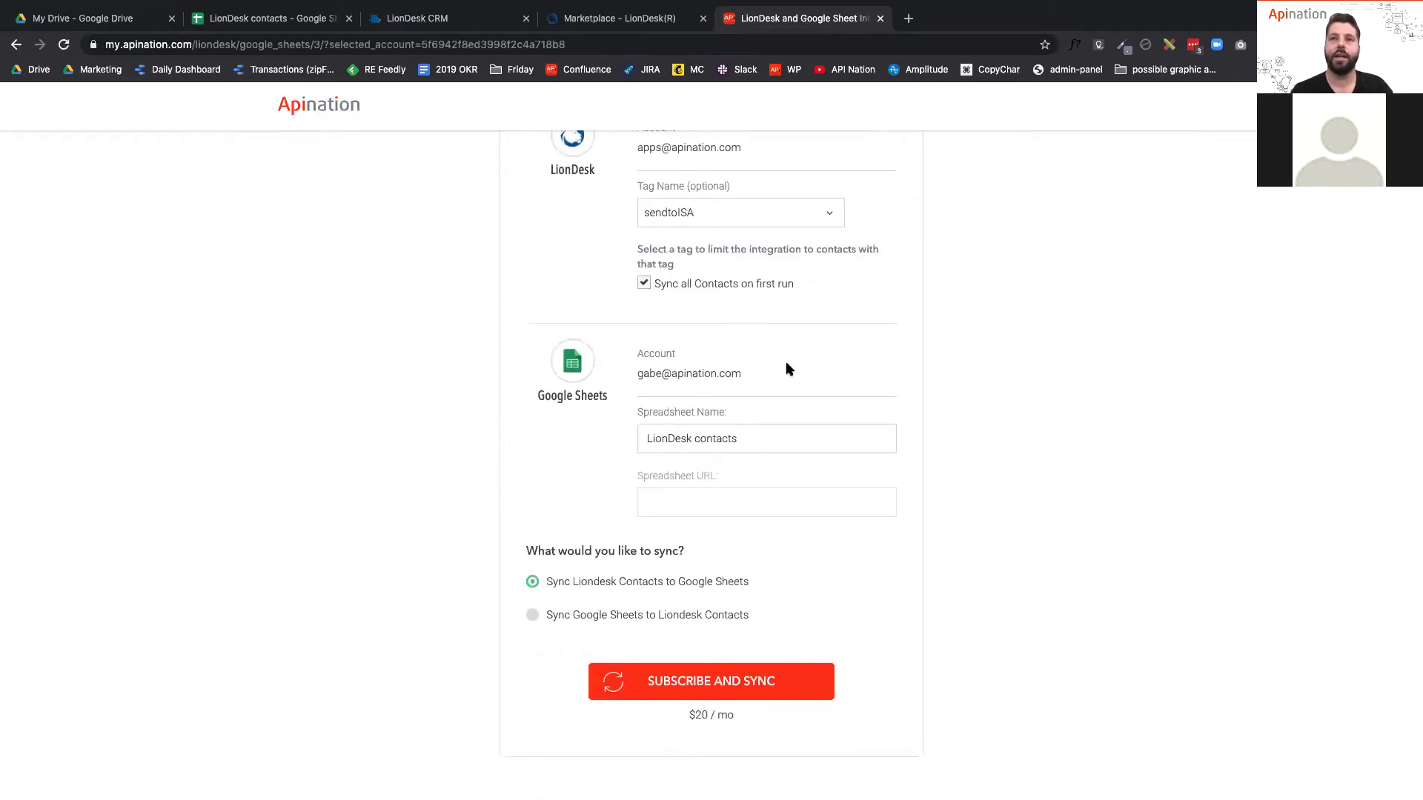
{"action": "scroll", "coordinate": [786, 363], "scroll_direction": "down", "scroll_amount": 1}
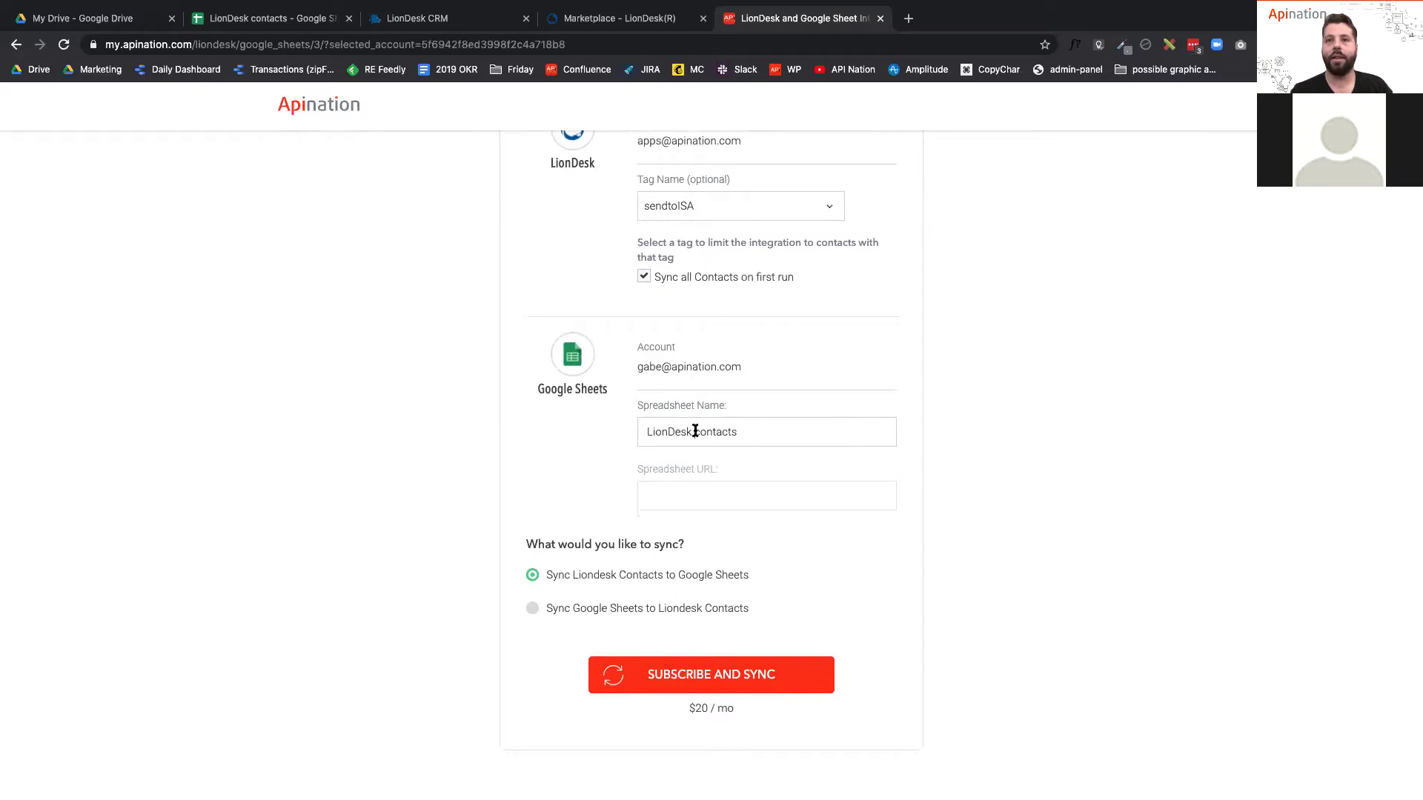
{"action": "double_click", "coordinate": [722, 431]}
{"action": "type", "text": "Contacts for my ISA"}
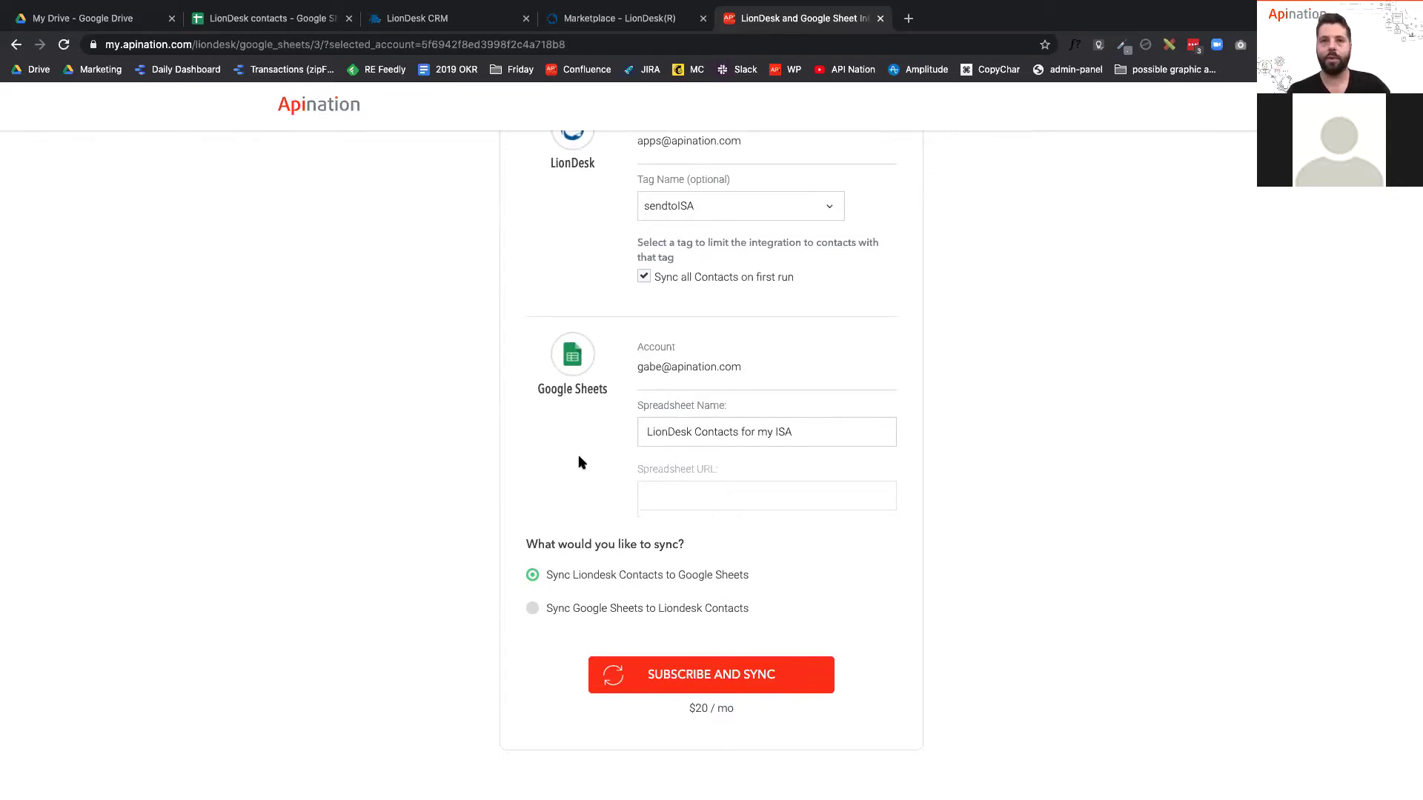
{"action": "scroll", "coordinate": [607, 546], "scroll_direction": "down", "scroll_amount": 3}
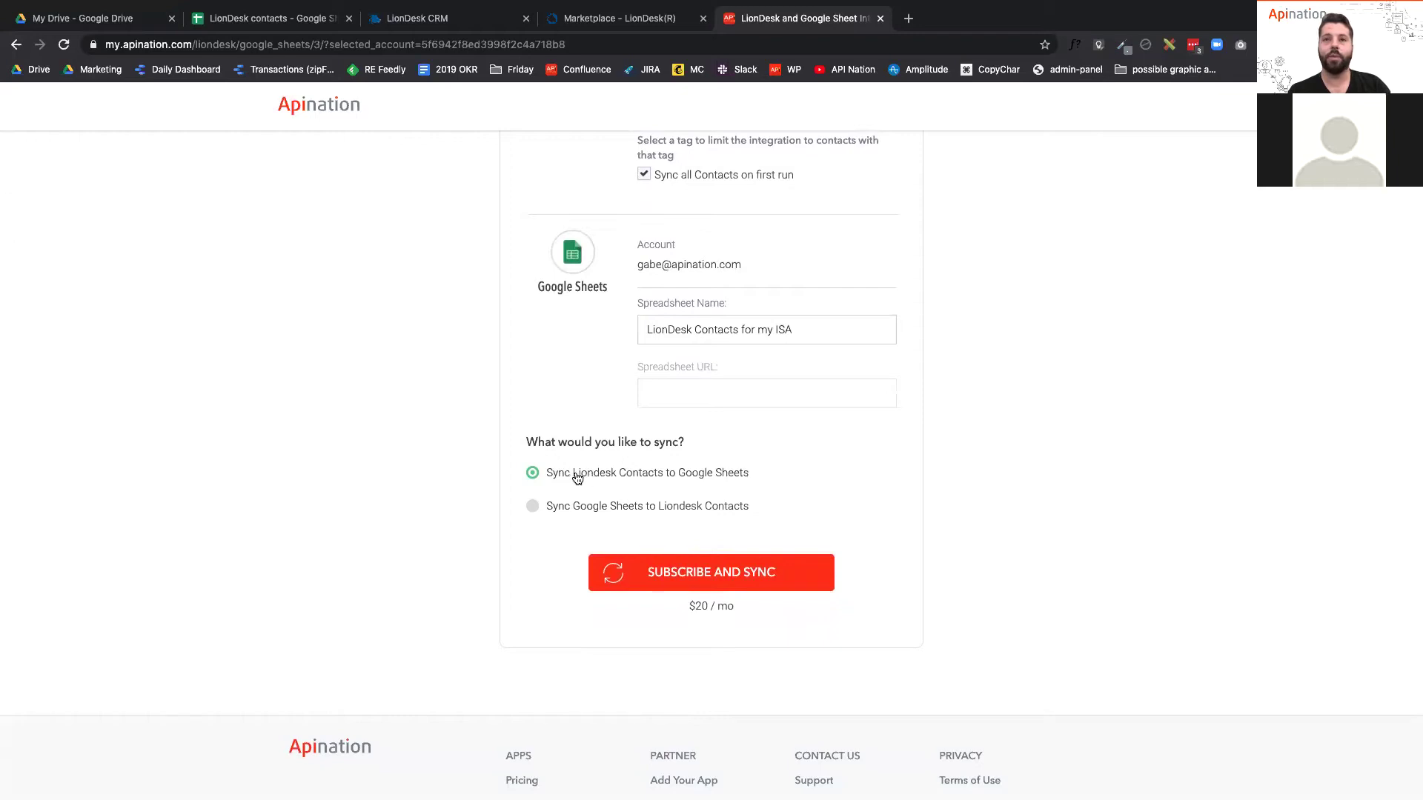
{"action": "left_click", "coordinate": [729, 580]}
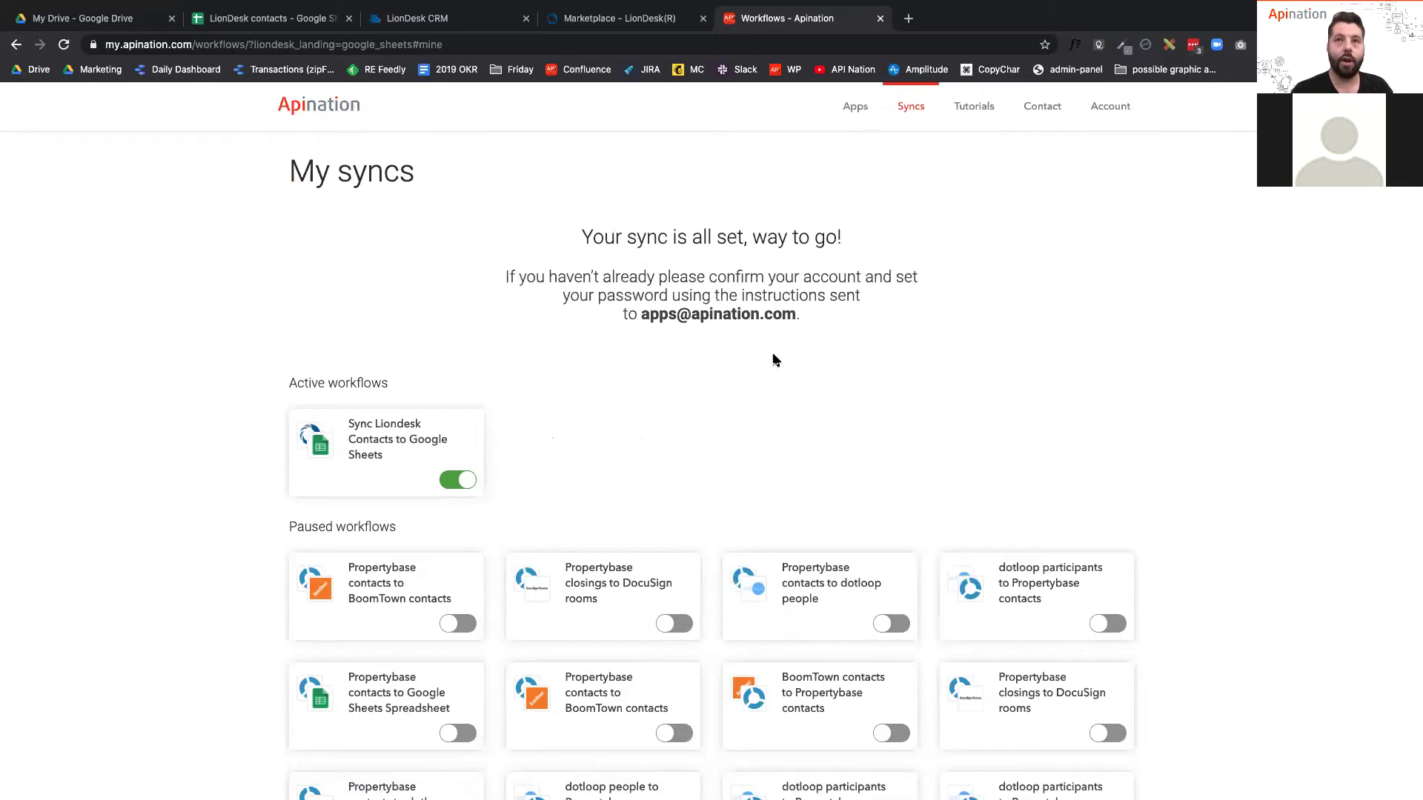
Leave the API Nation syncs page and switch to LionDesk CRM.
{"action": "left_click_drag", "start_coordinate": [808, 21], "coordinate": [663, 454]}
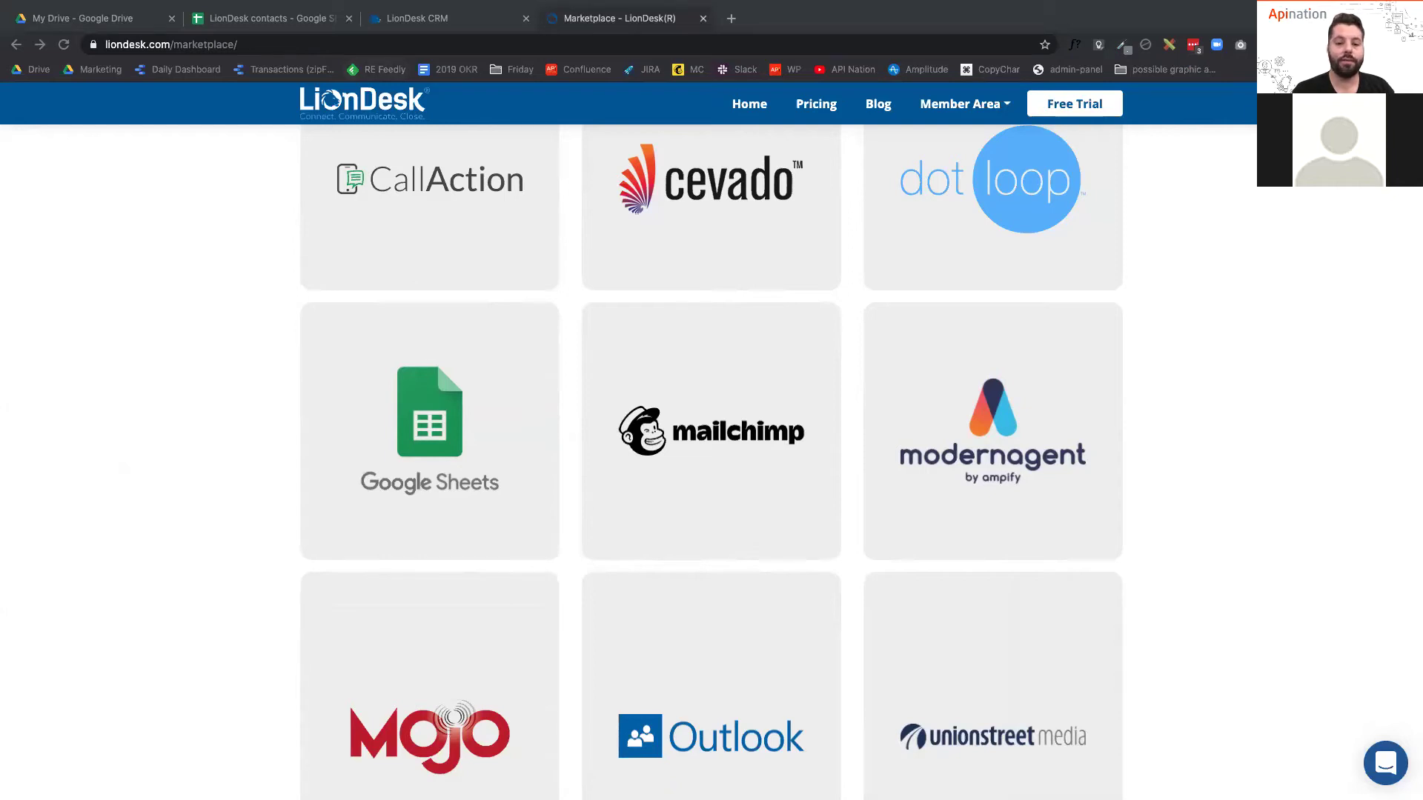
{"action": "left_click", "coordinate": [420, 18]}
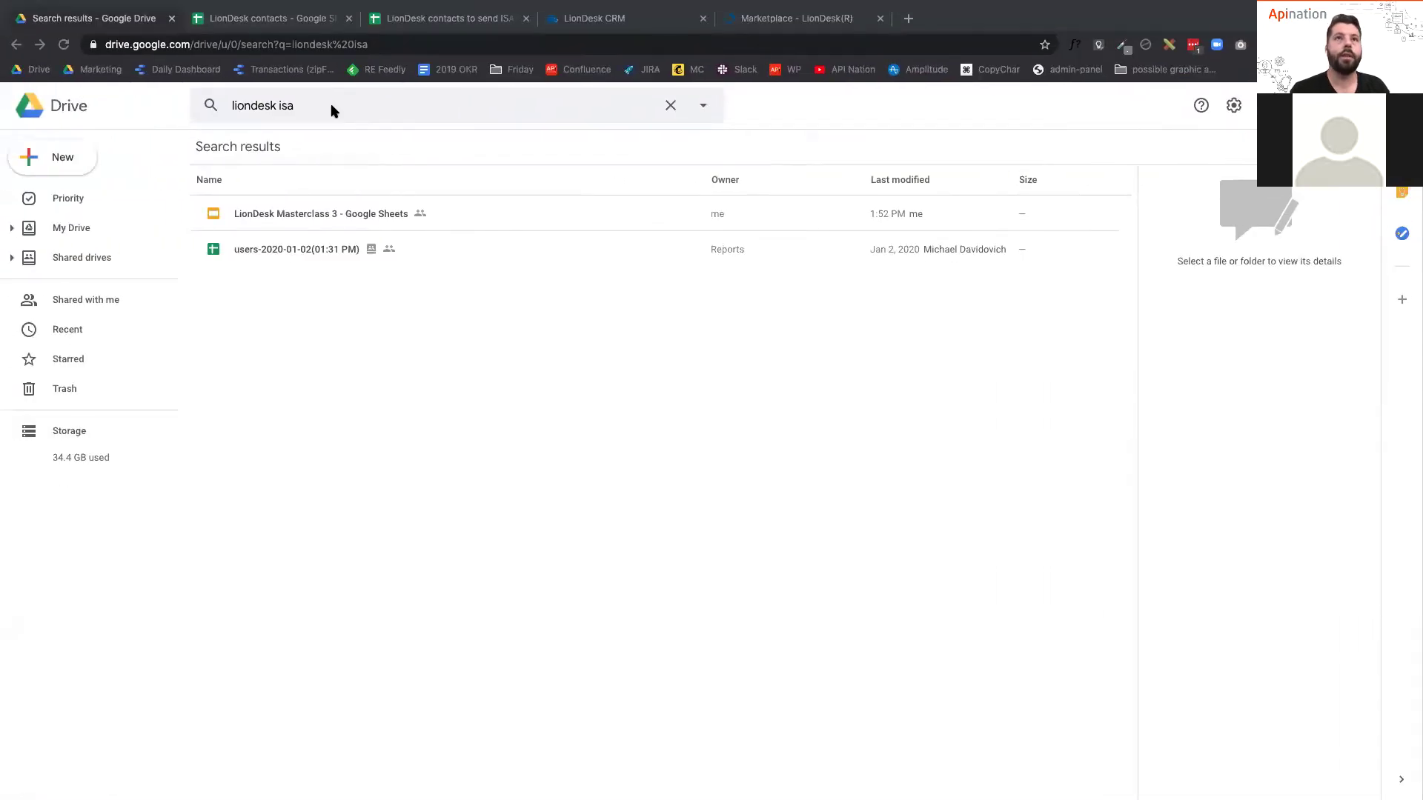
Search Google Drive for liondesk isa.
{"action": "left_click", "coordinate": [331, 108]}
{"action": "key", "text": "Return"}
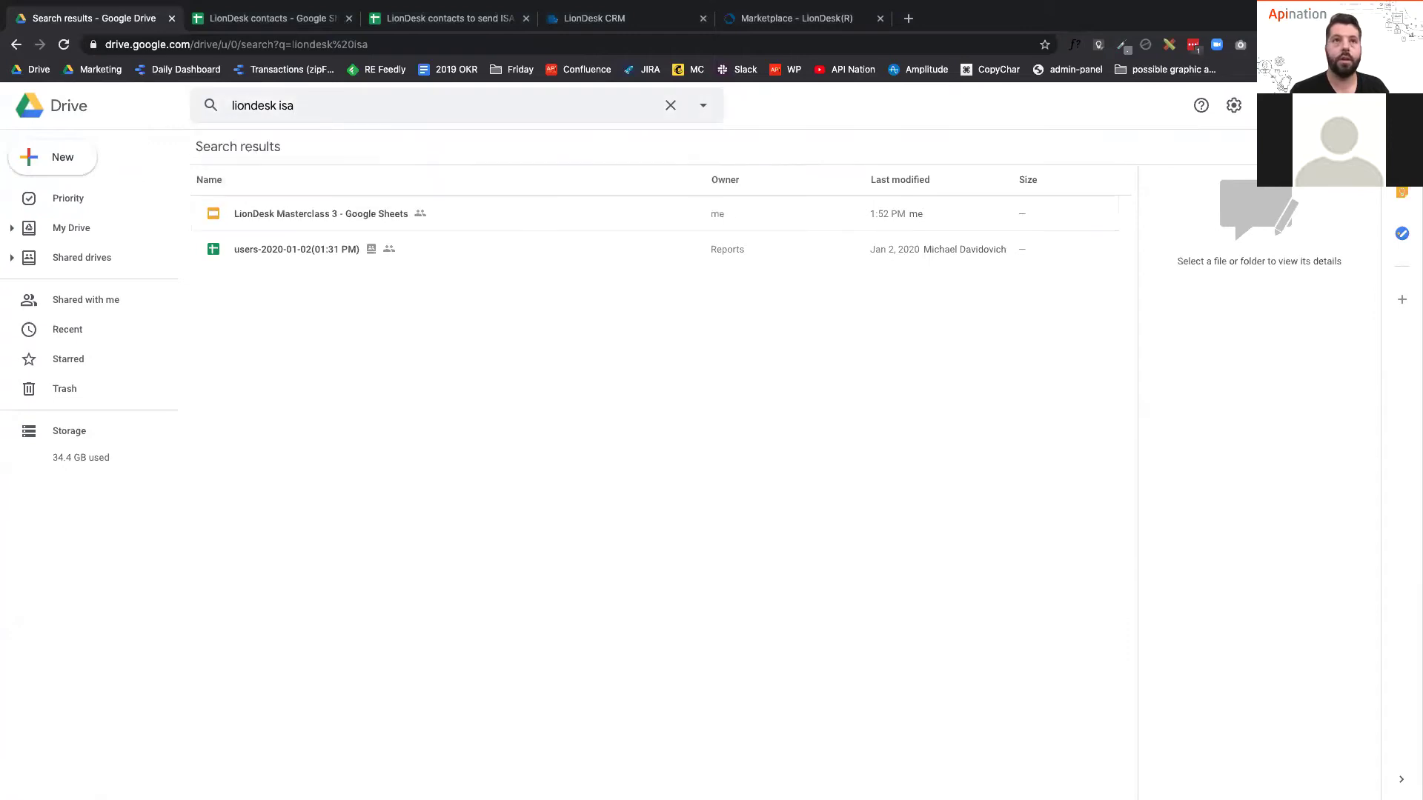
{"action": "double_click", "coordinate": [308, 107]}
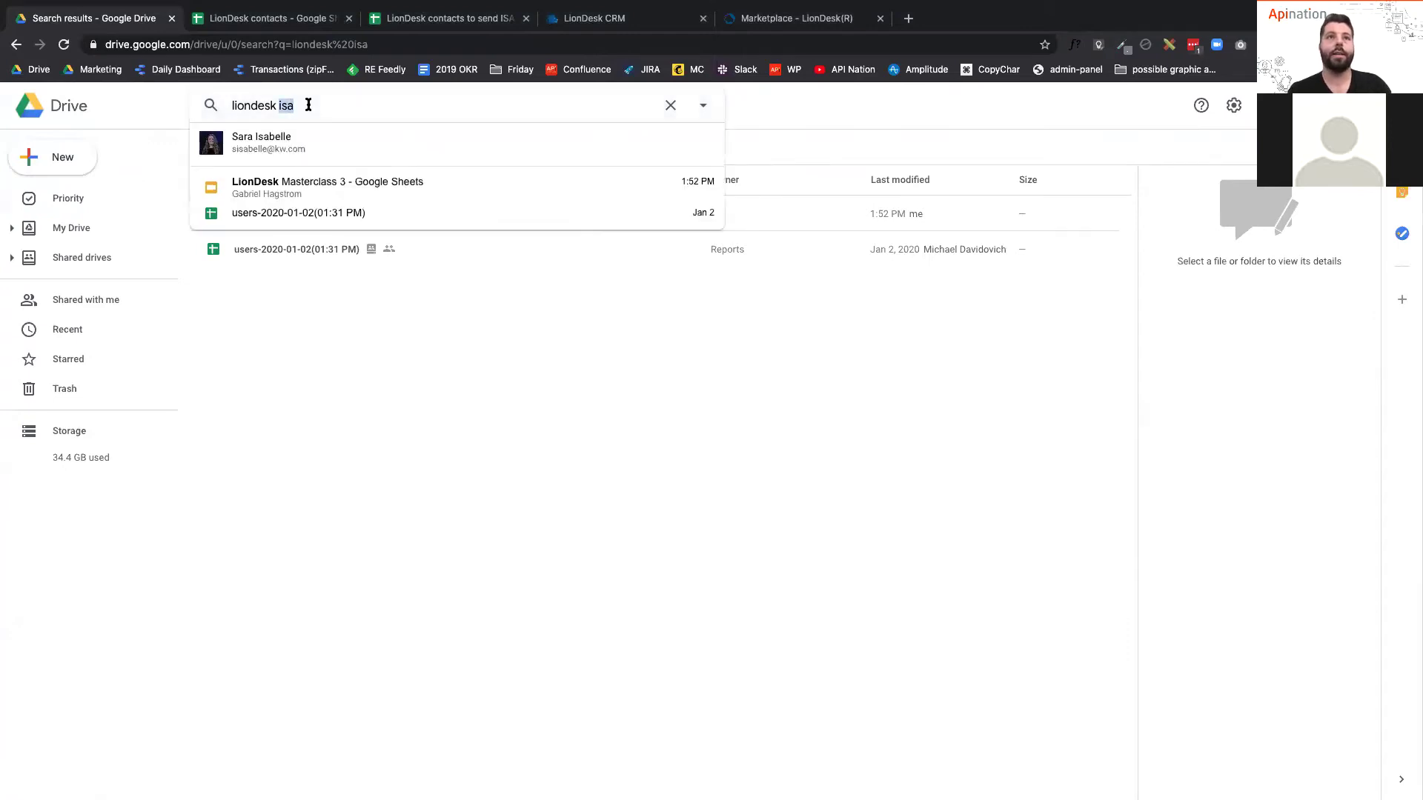
{"action": "key", "text": "Return"}
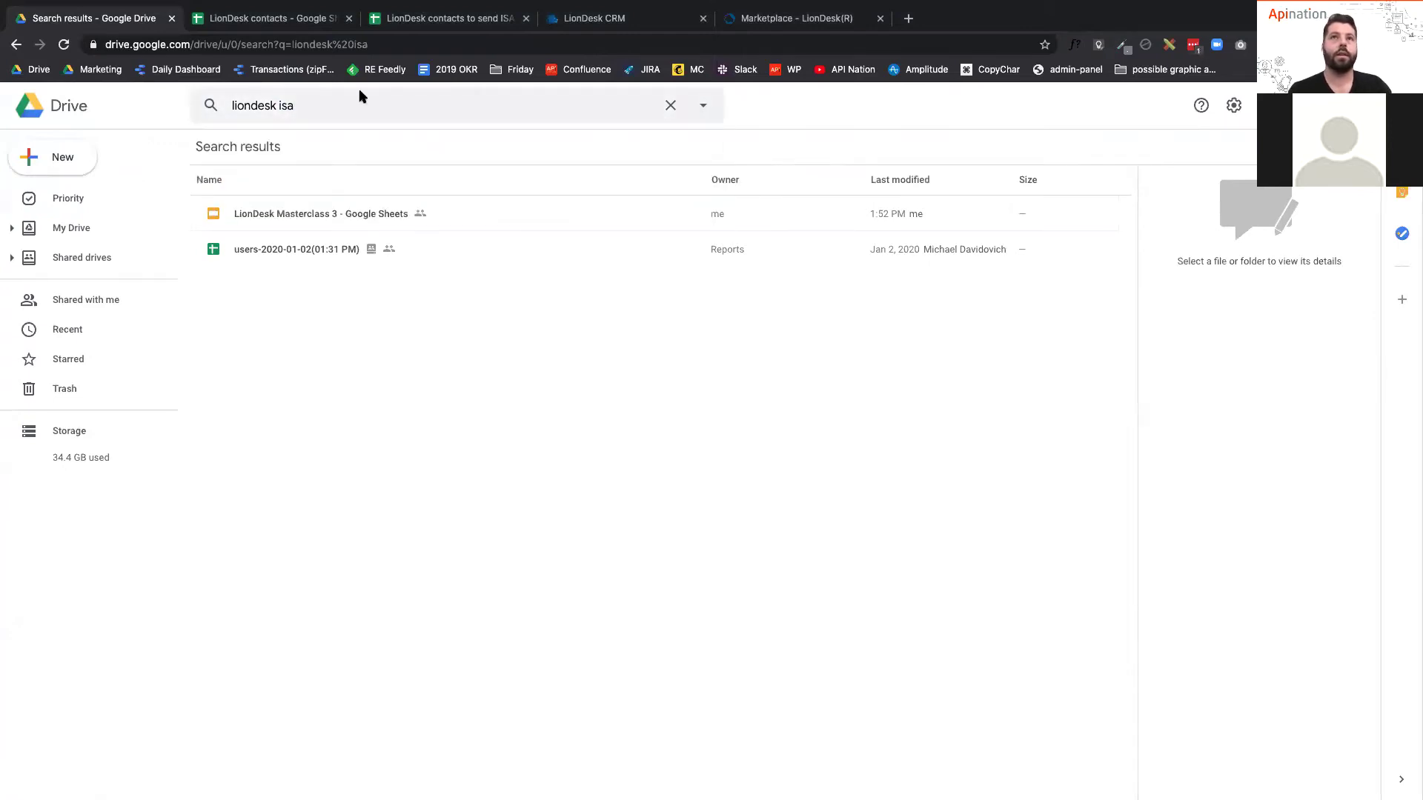
Open the spreadsheet LionDesk contacts to send ISA from Google Drive's recent files.
{"action": "left_click", "coordinate": [66, 329]}
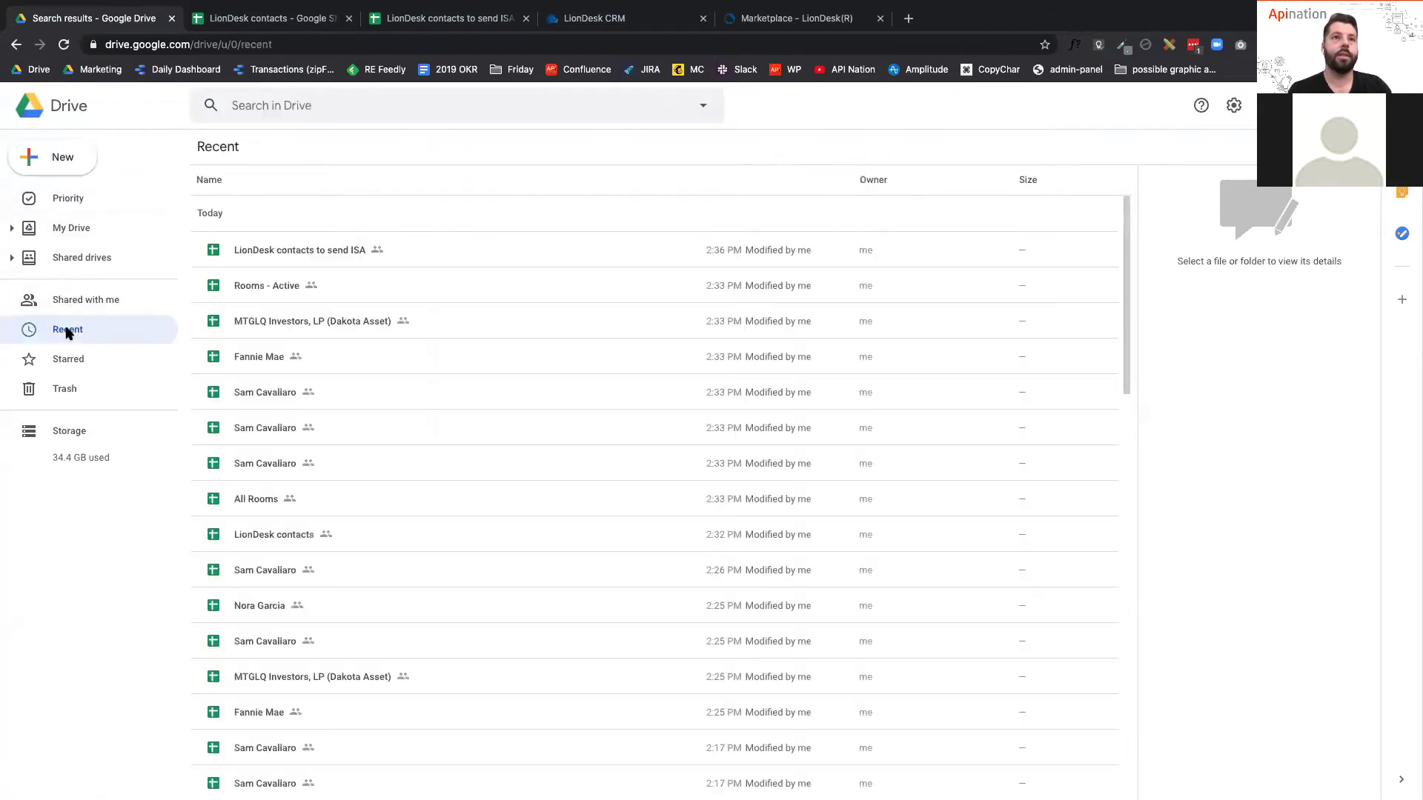
{"action": "double_click", "coordinate": [323, 250]}
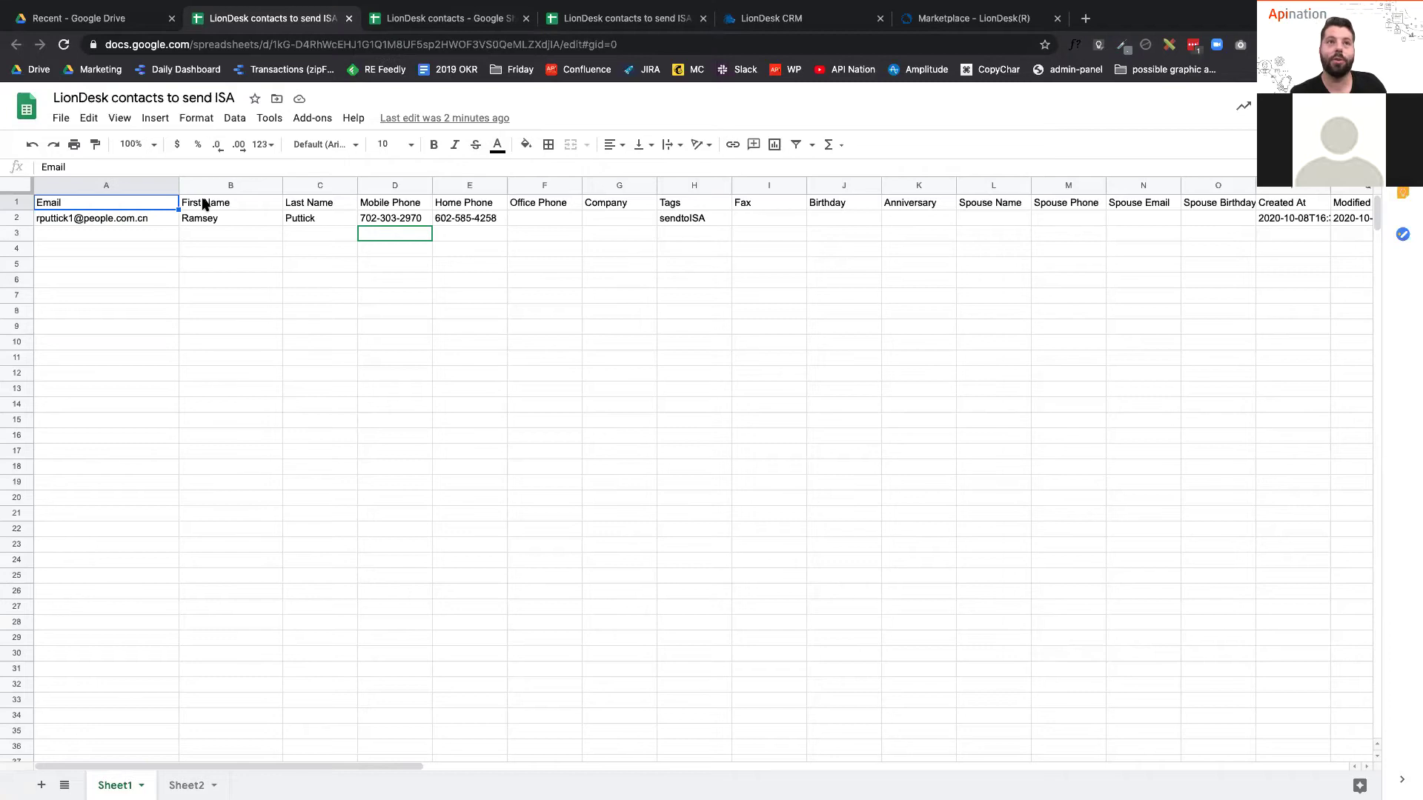
{"action": "mouse_move", "coordinate": [716, 6]}
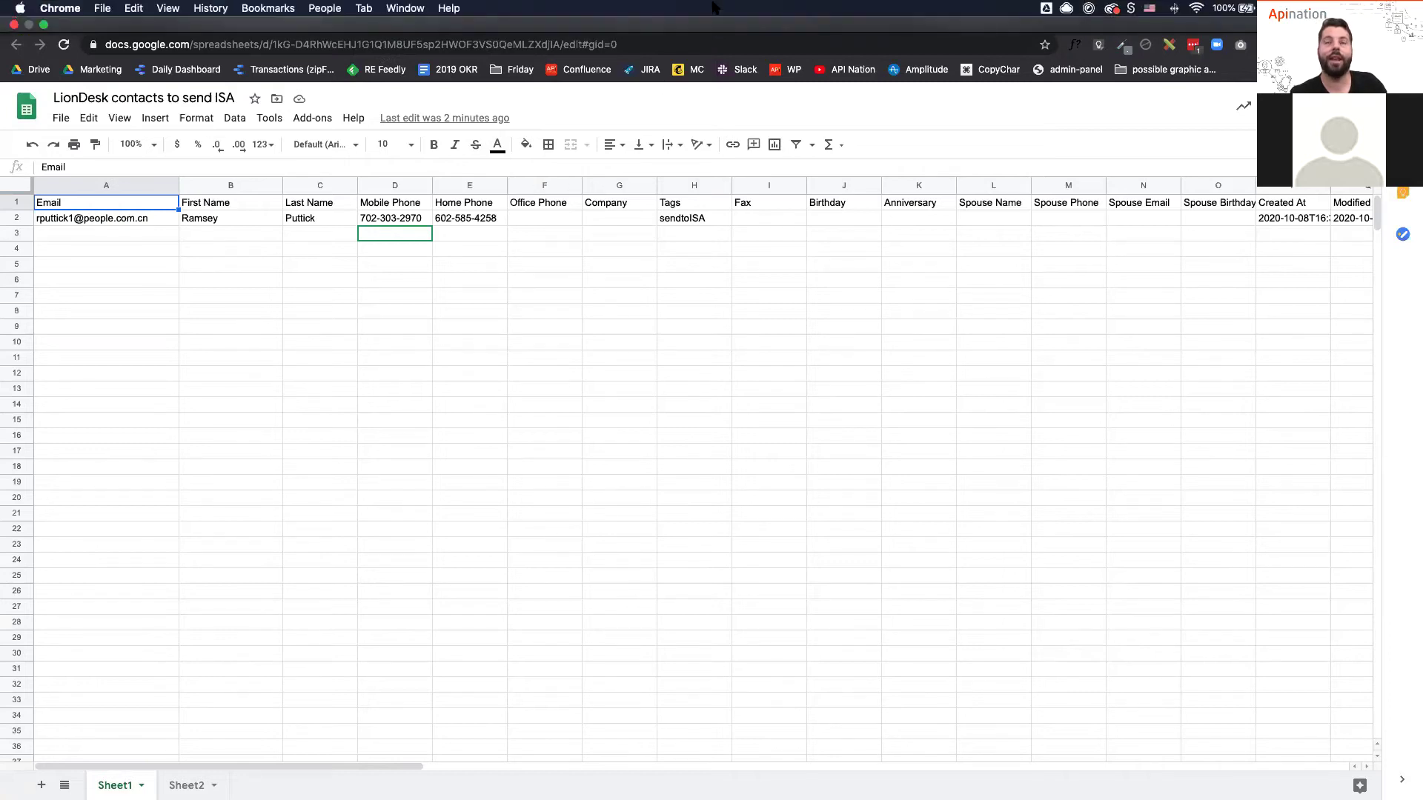
Compare the LionDesk contacts spreadsheet with the contact list in LionDesk CRM, and return to the spreadsheet.
{"action": "left_click", "coordinate": [447, 51]}
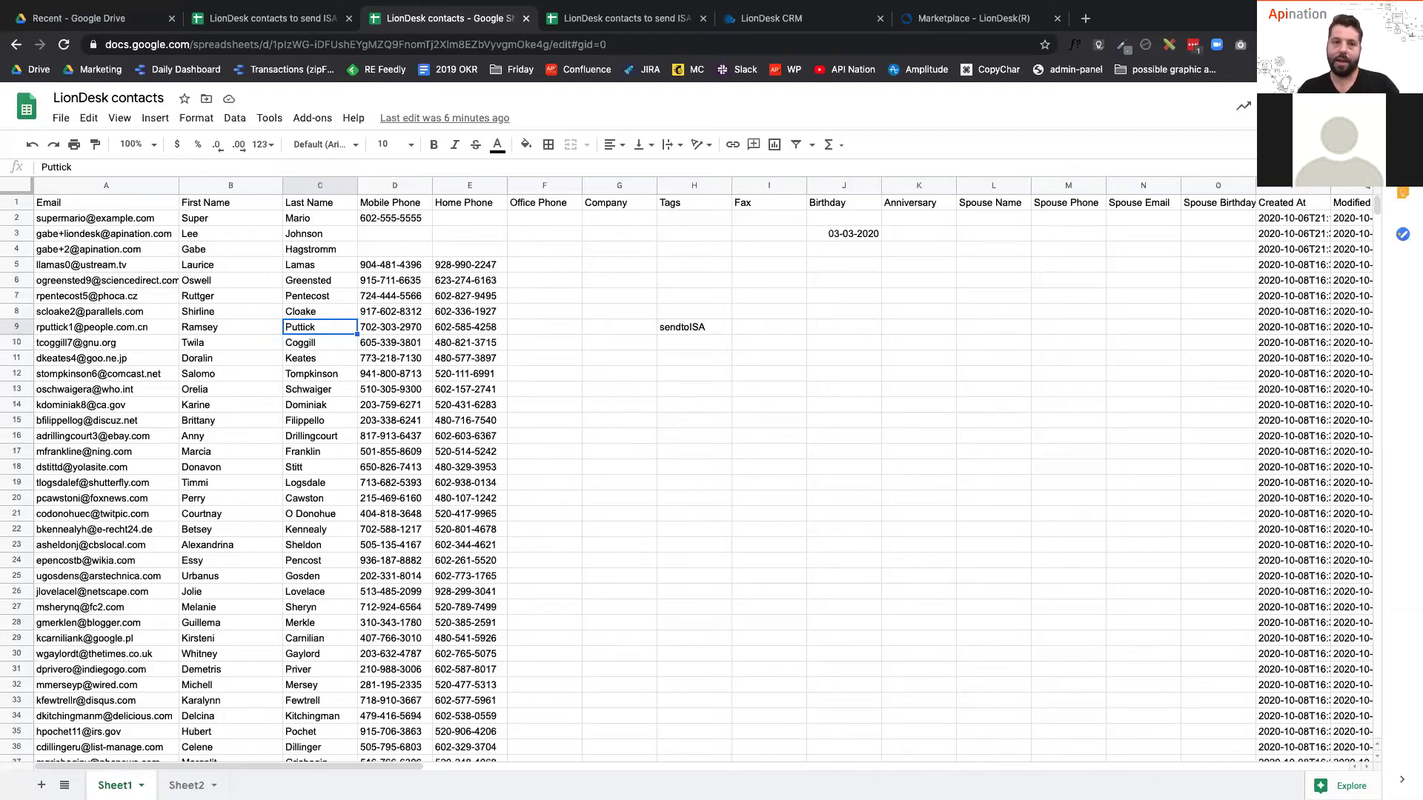
{"action": "left_click", "coordinate": [830, 24]}
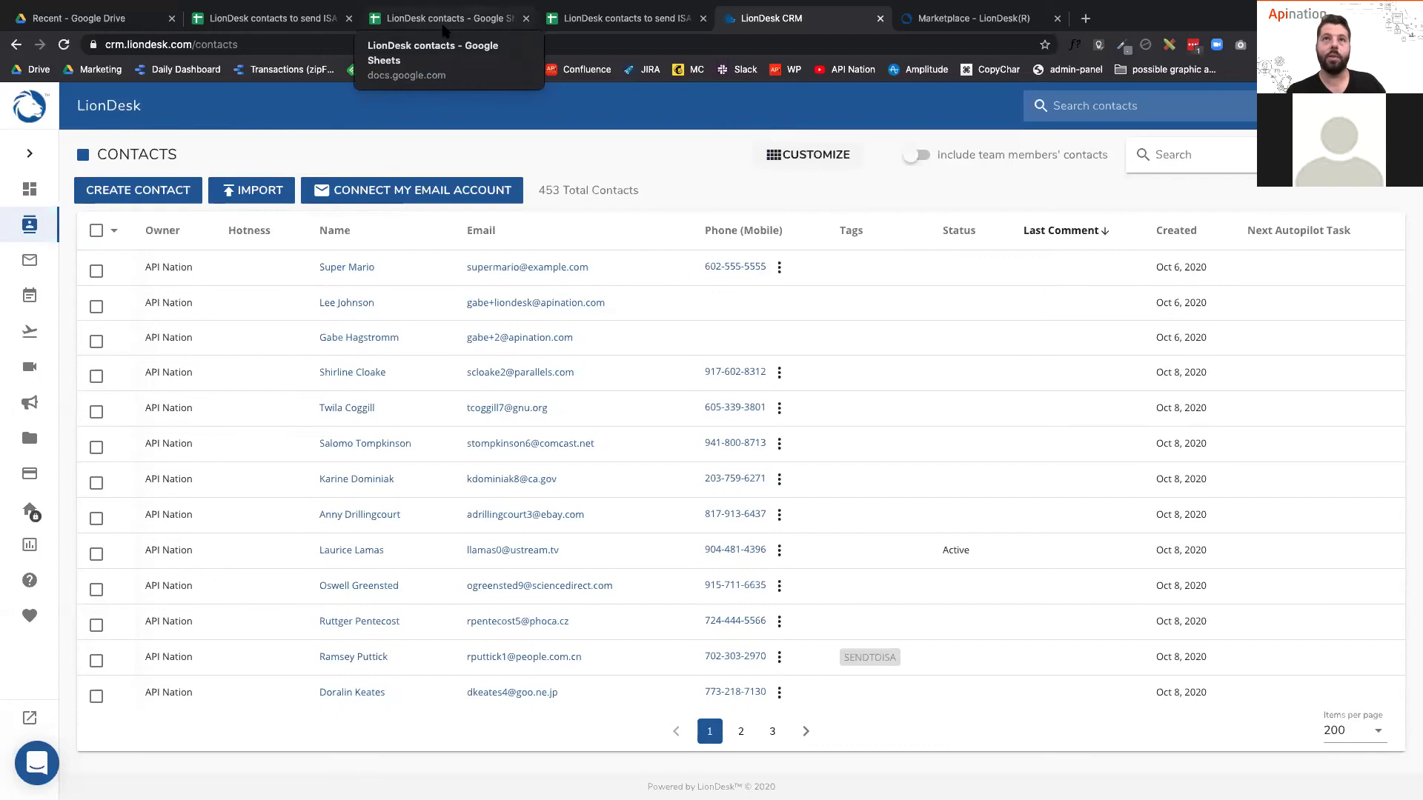
{"action": "left_click", "coordinate": [470, 20]}
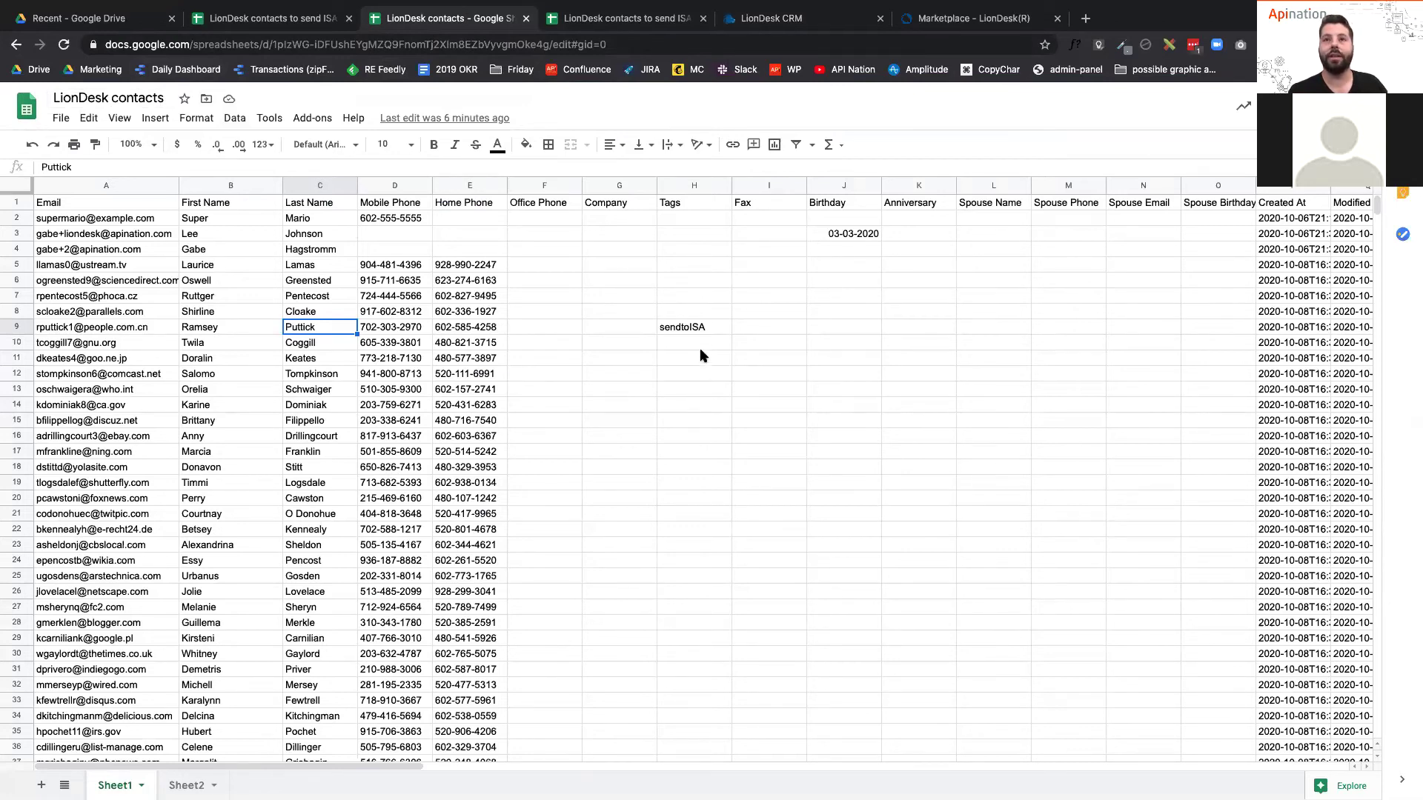
Fill the sendtoISA tag from cell H9 down to H28, and check the LionDesk contacts to send ISA sheet.
{"action": "left_click", "coordinate": [706, 327]}
{"action": "left_click_drag", "start_coordinate": [732, 334], "coordinate": [722, 630]}
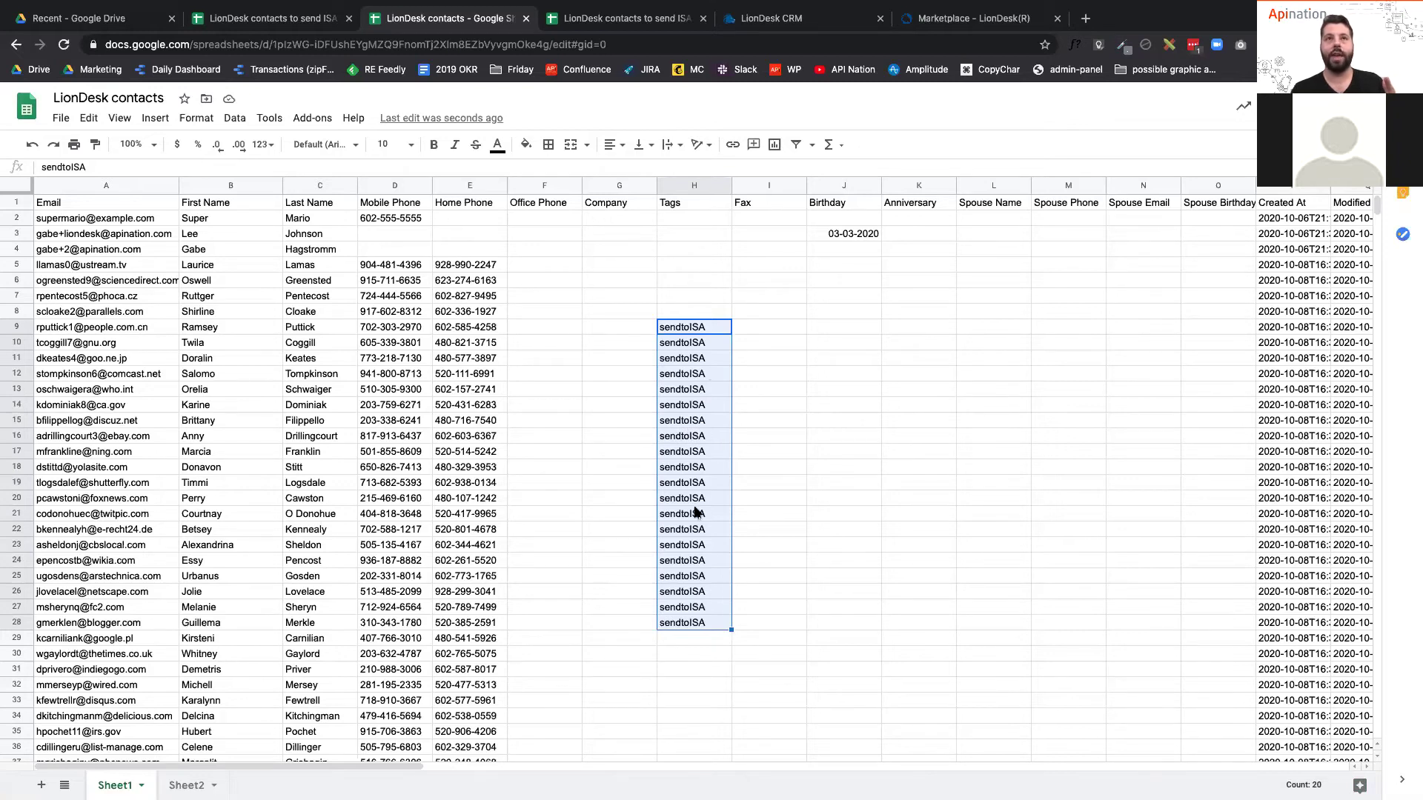
{"action": "left_click", "coordinate": [280, 26]}
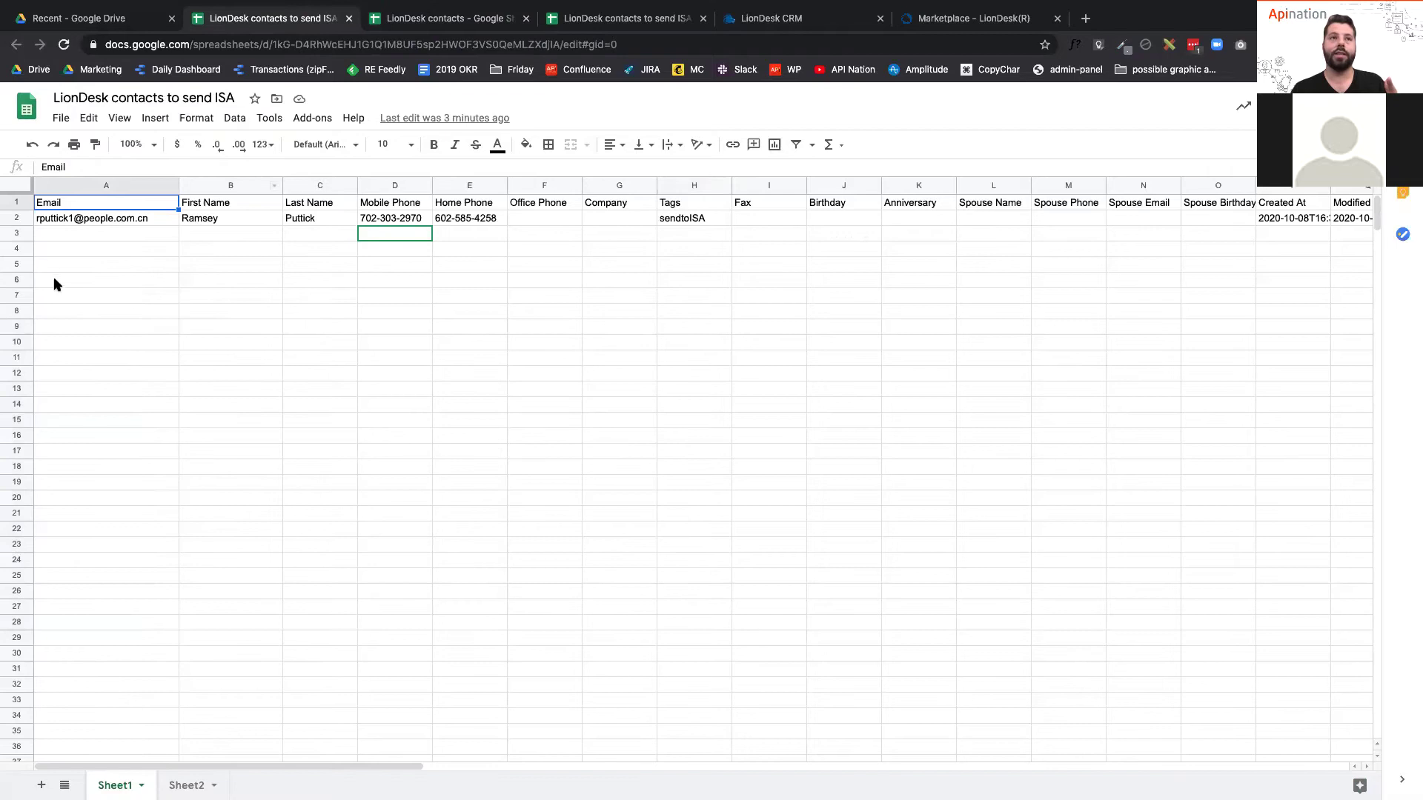
{"action": "left_click", "coordinate": [493, 25]}
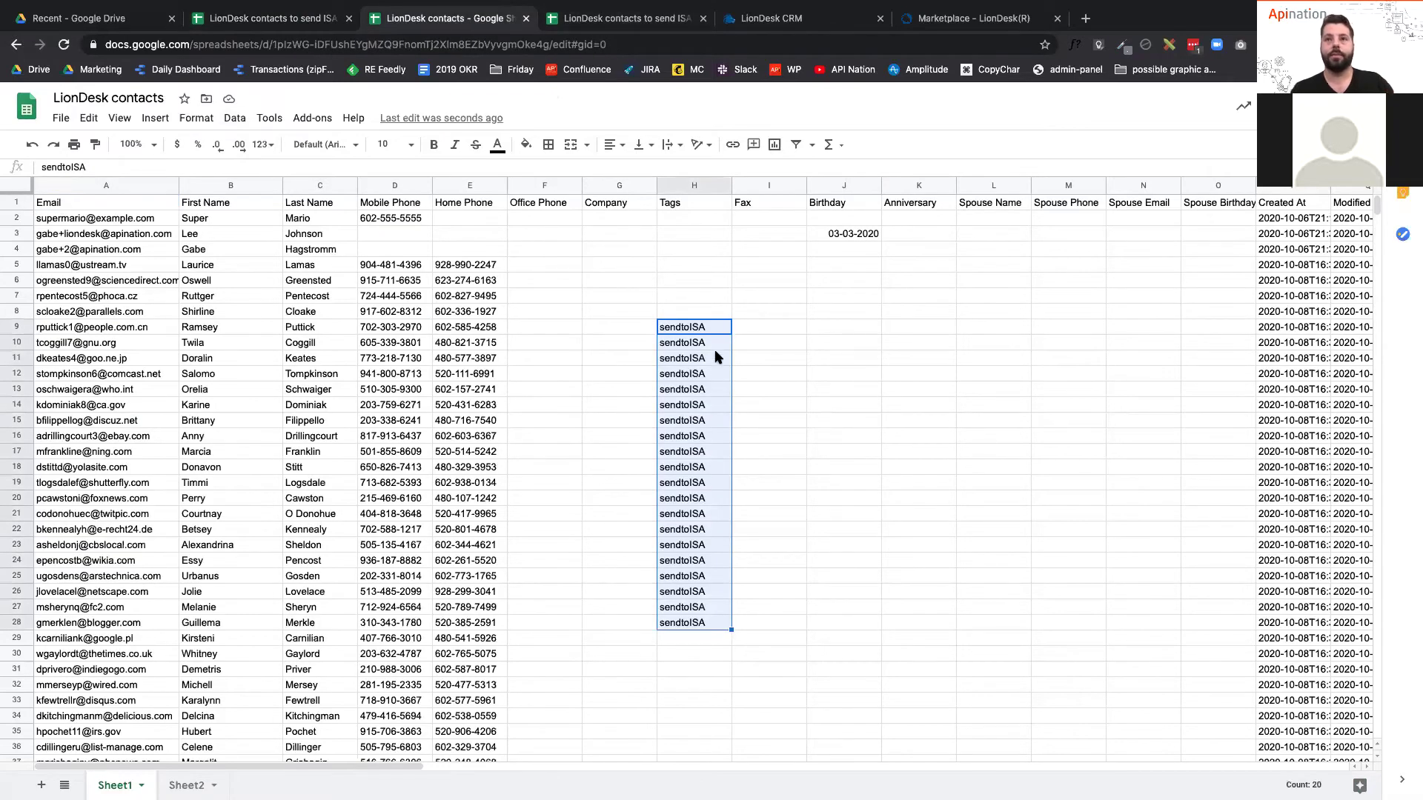
Clear the copied tags from cells H10 to H28 of the LionDesk contacts spreadsheet.
{"action": "left_click", "coordinate": [716, 345]}
{"action": "left_click", "coordinate": [699, 626], "text": "shift"}
{"action": "key", "text": "Delete"}
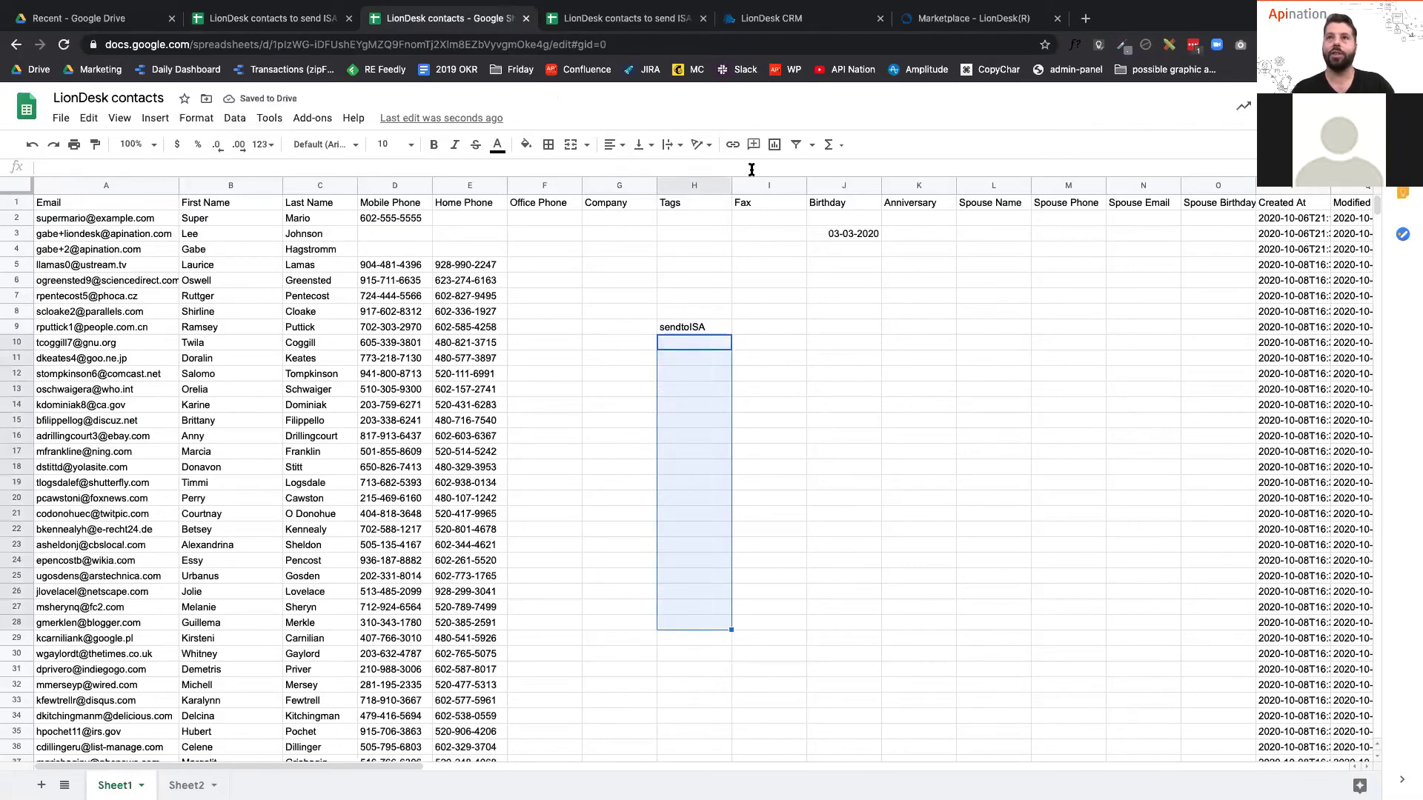
Start another LionDesk and Google Sheets integration from the LionDesk Marketplace, using the already connected LionDesk and Google Sheets accounts.
{"action": "left_click", "coordinate": [943, 21]}
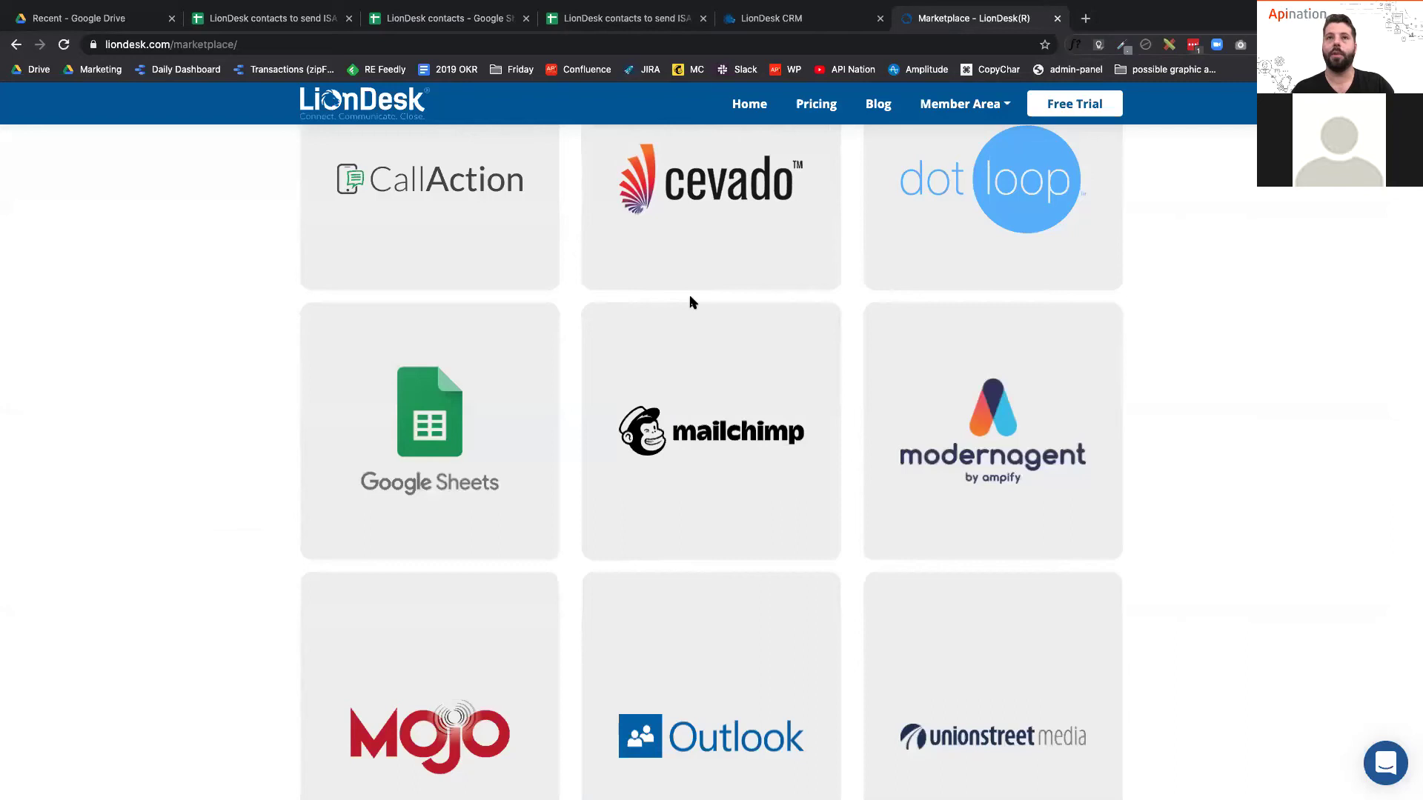
{"action": "left_click", "coordinate": [451, 419]}
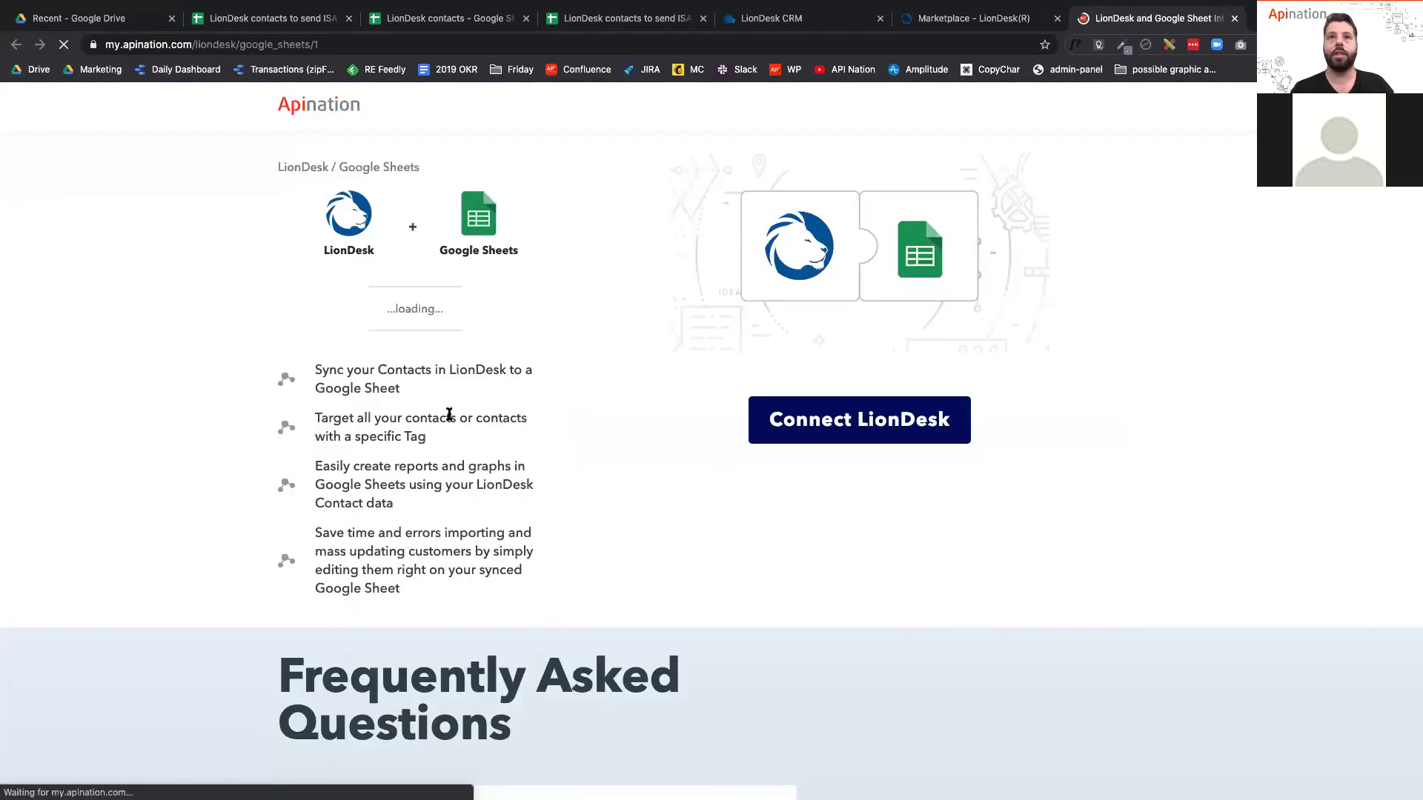
{"action": "left_click", "coordinate": [872, 421]}
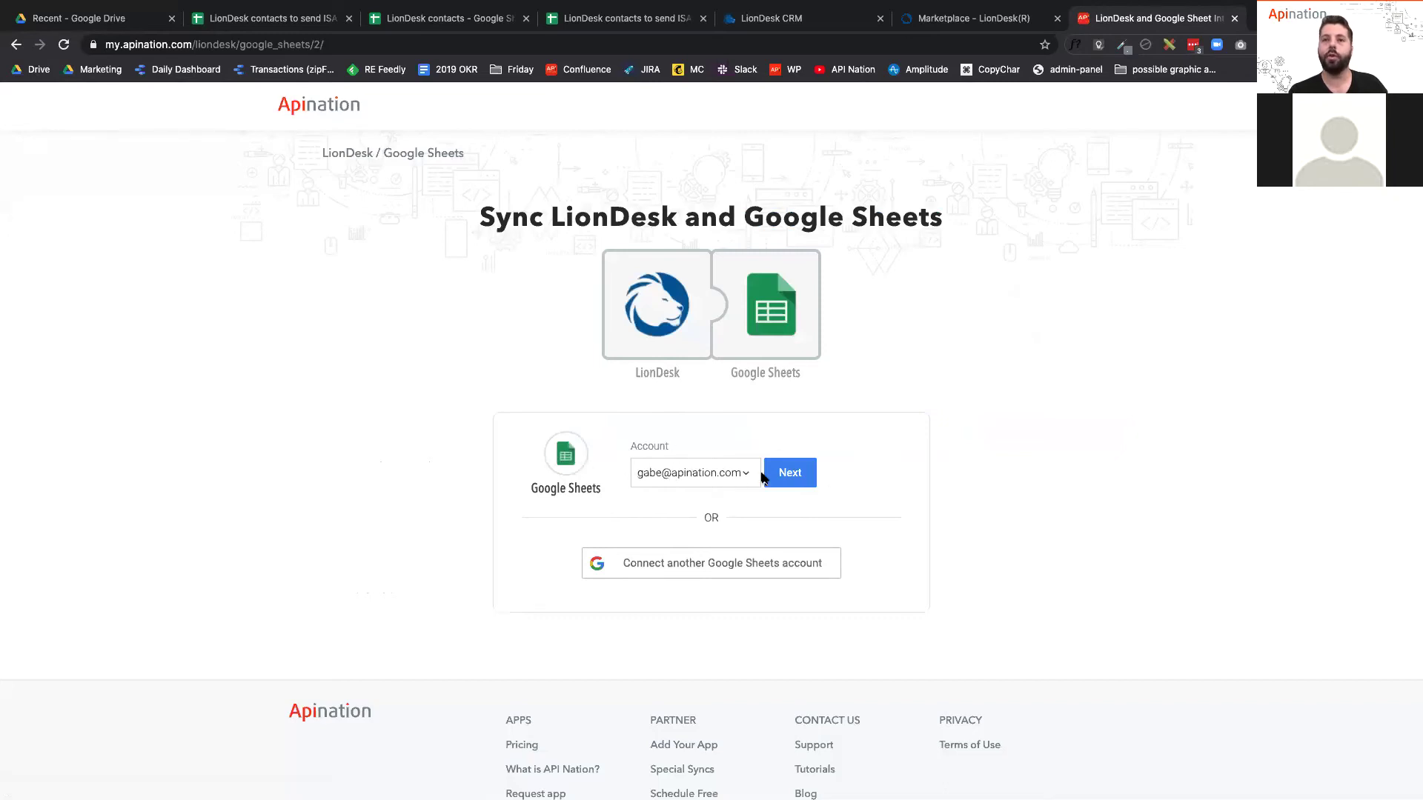
{"action": "left_click", "coordinate": [789, 476]}
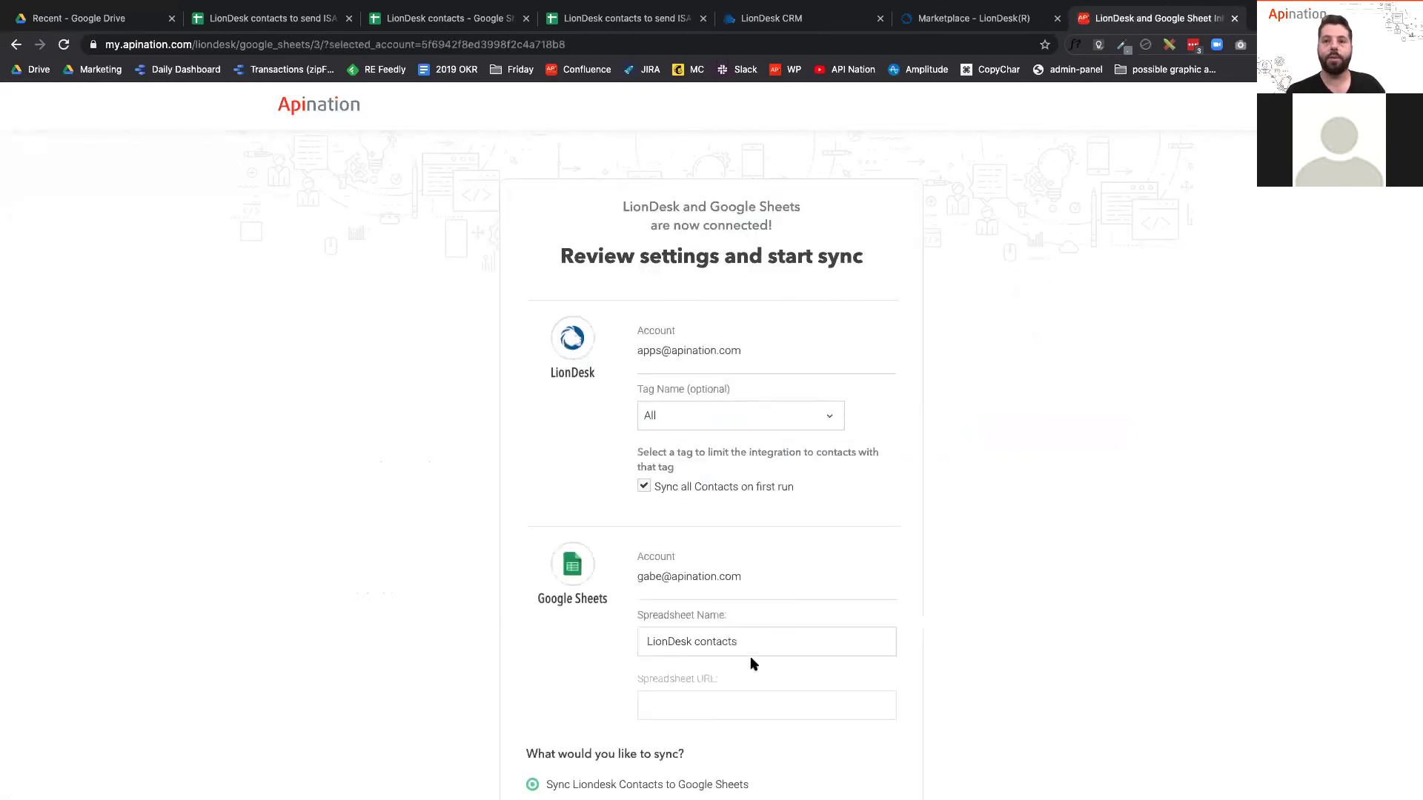
Set the sync direction to Sync Google Sheets to Liondesk Contacts and point out the Spreadsheet URL field.
{"action": "scroll", "coordinate": [727, 476], "scroll_direction": "down", "scroll_amount": 3}
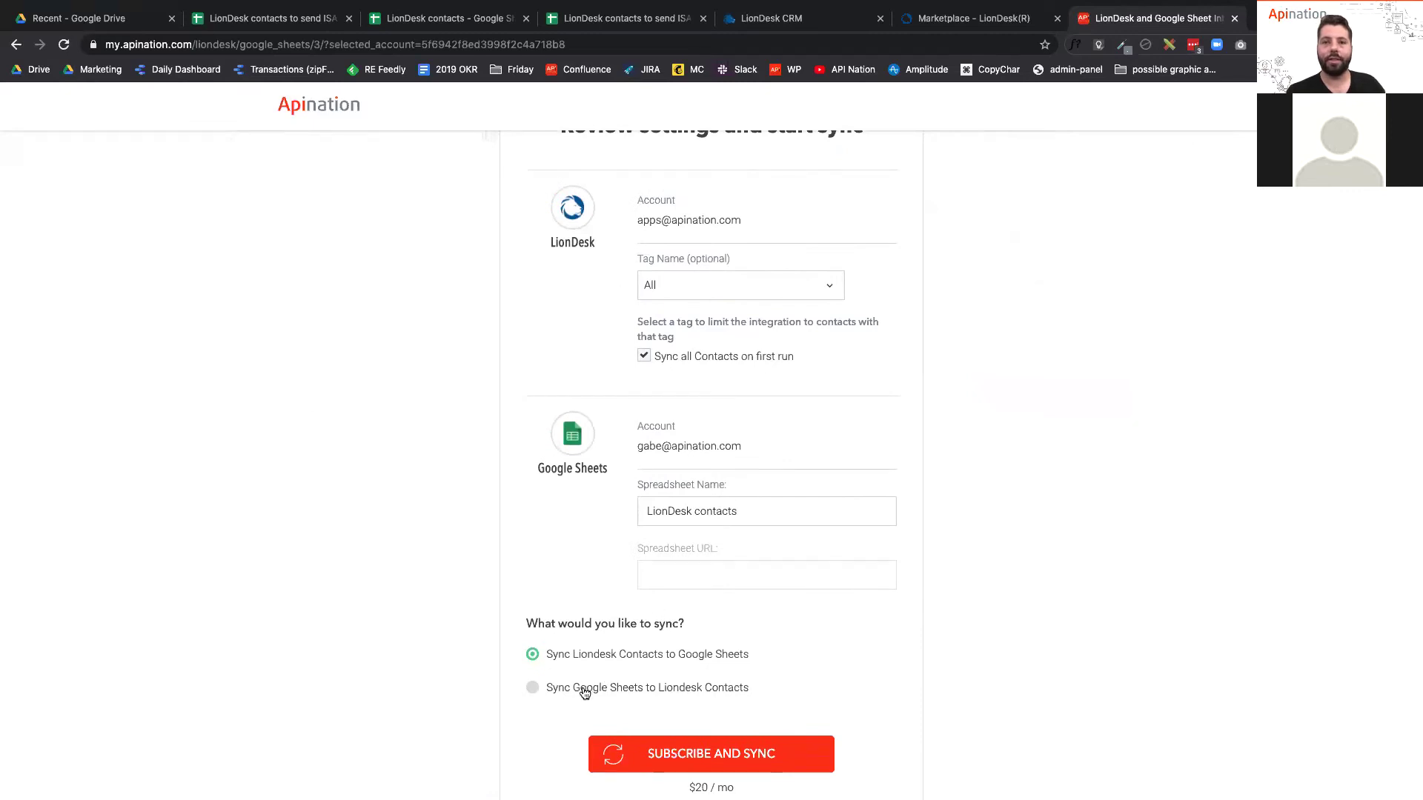
{"action": "left_click", "coordinate": [538, 690]}
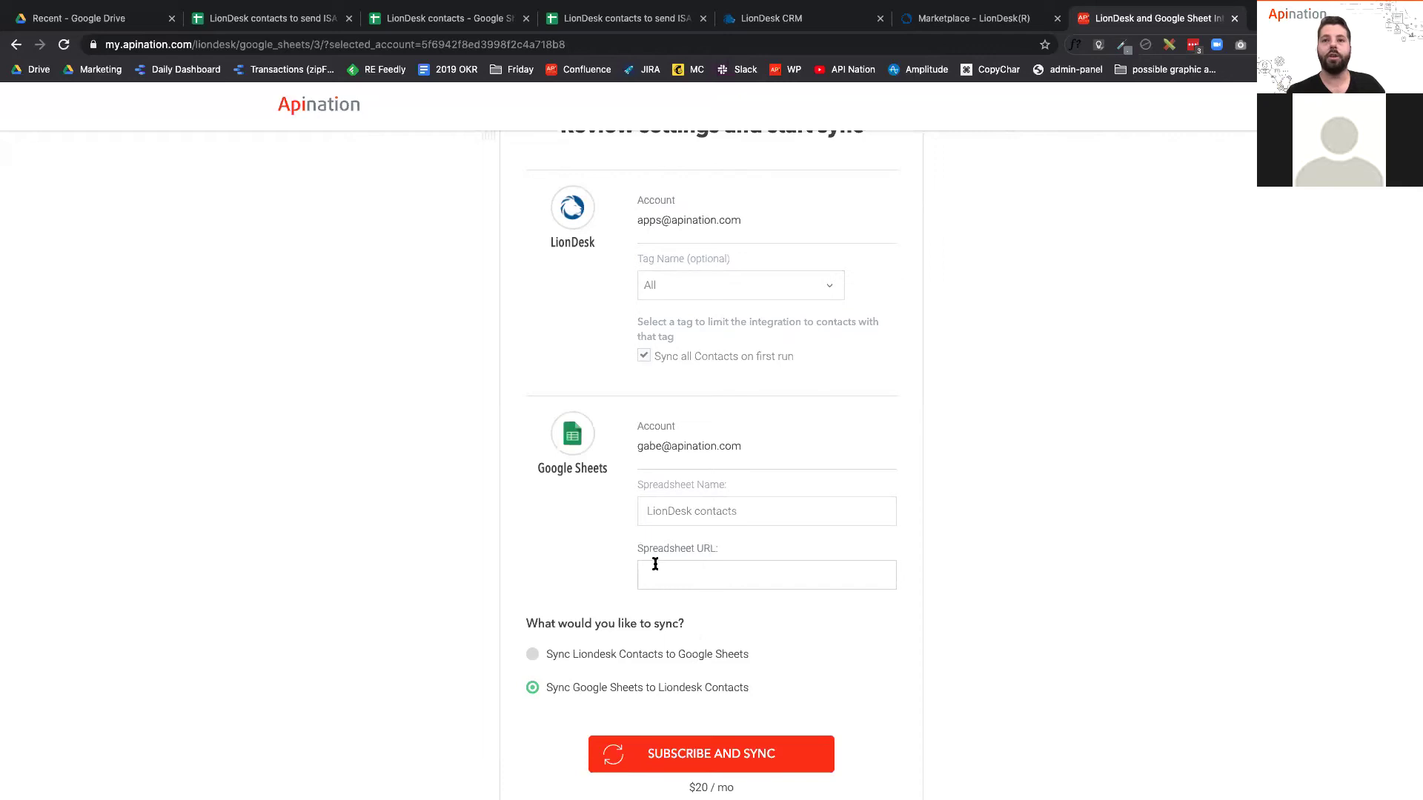
{"action": "left_click_drag", "start_coordinate": [632, 548], "coordinate": [721, 546]}
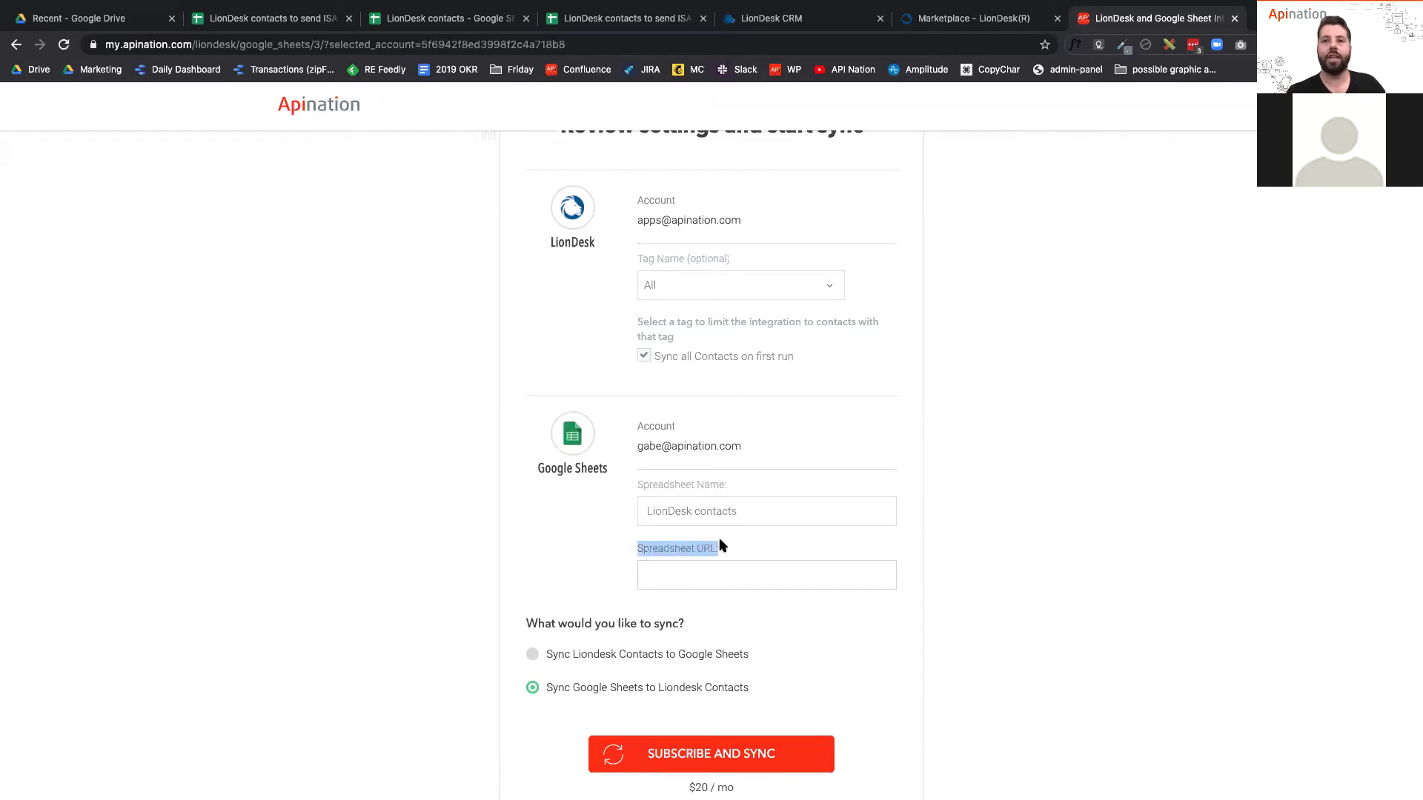
{"action": "left_click", "coordinate": [663, 560]}
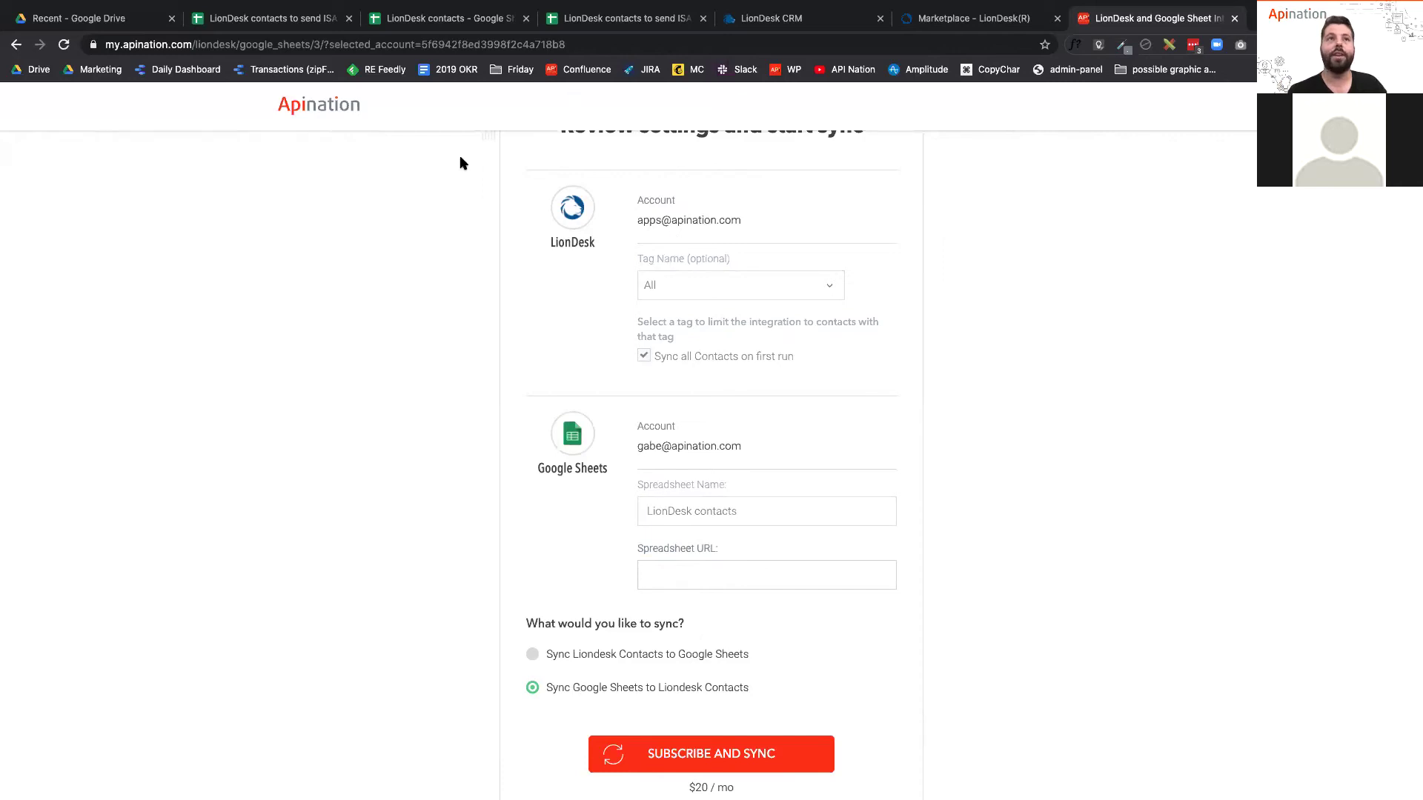
Copy the full web address of the LionDesk contacts spreadsheet.
{"action": "left_click", "coordinate": [156, 44]}
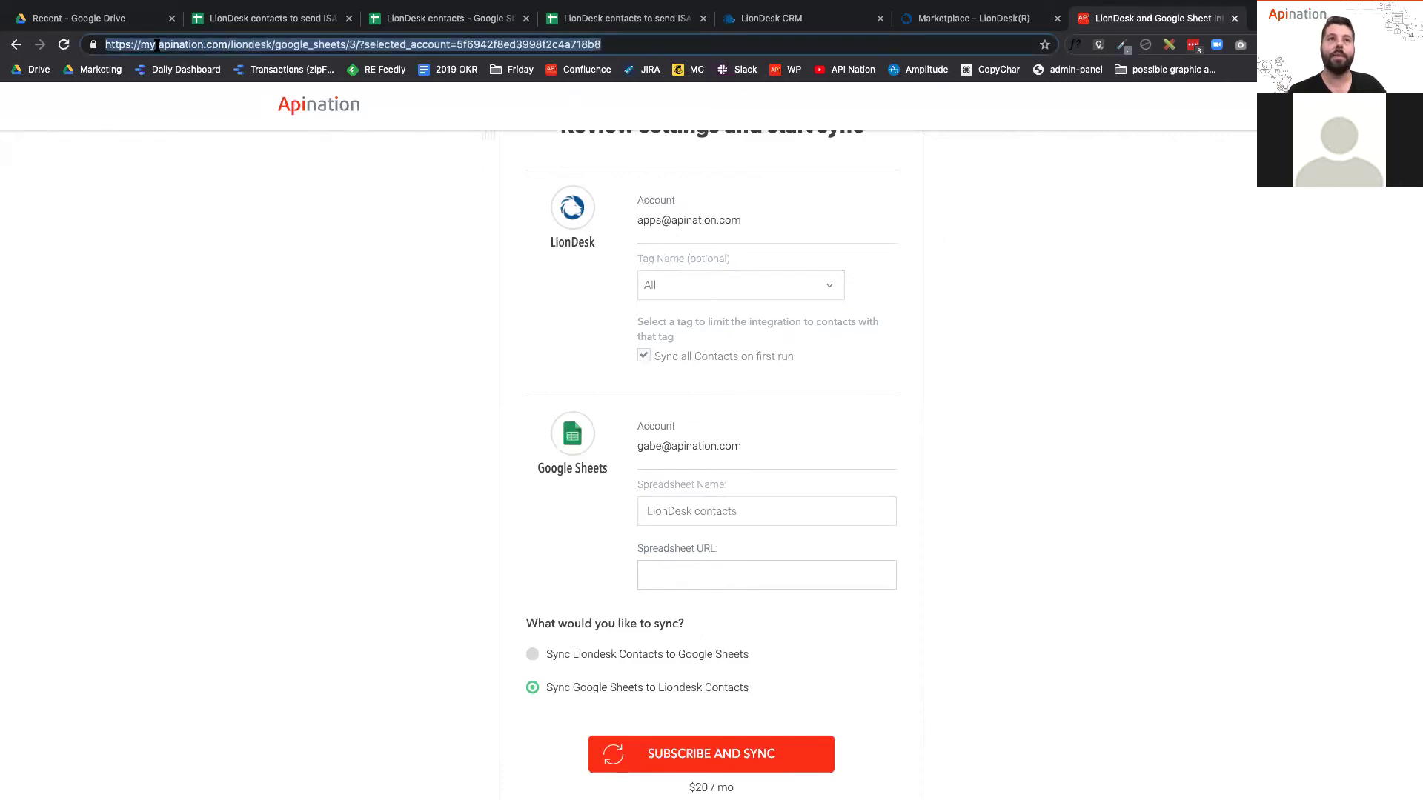
{"action": "left_click", "coordinate": [426, 18]}
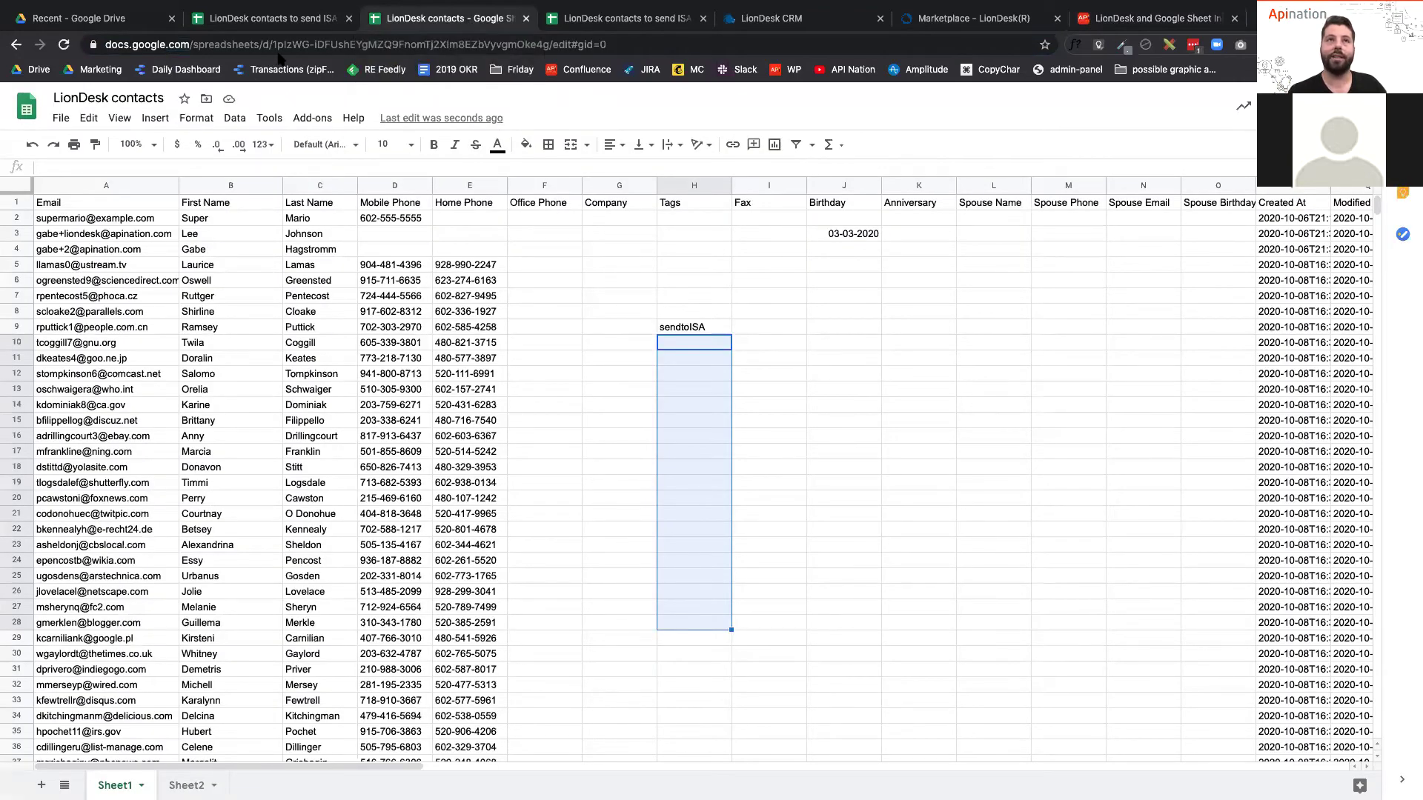
{"action": "double_click", "coordinate": [171, 45]}
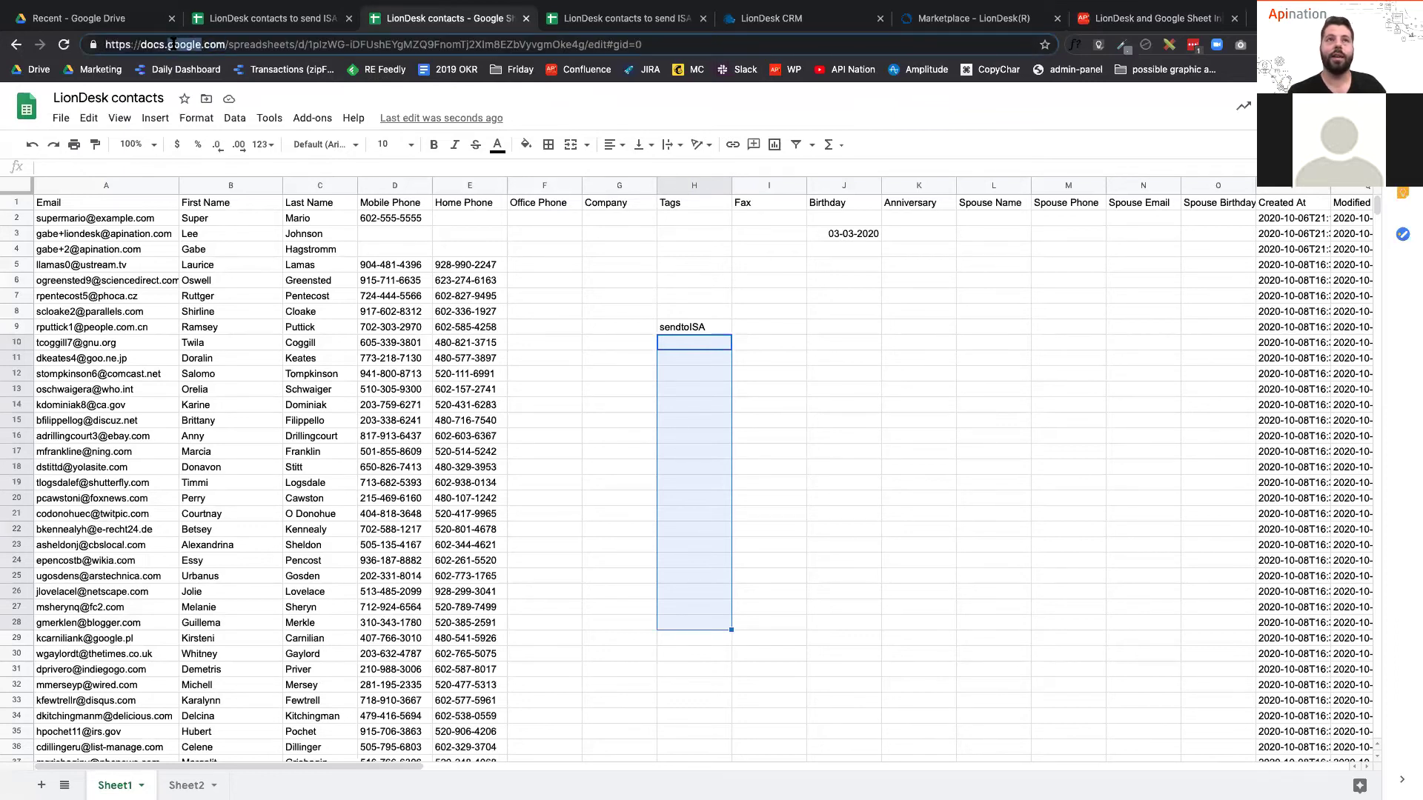
{"action": "left_click", "coordinate": [172, 45]}
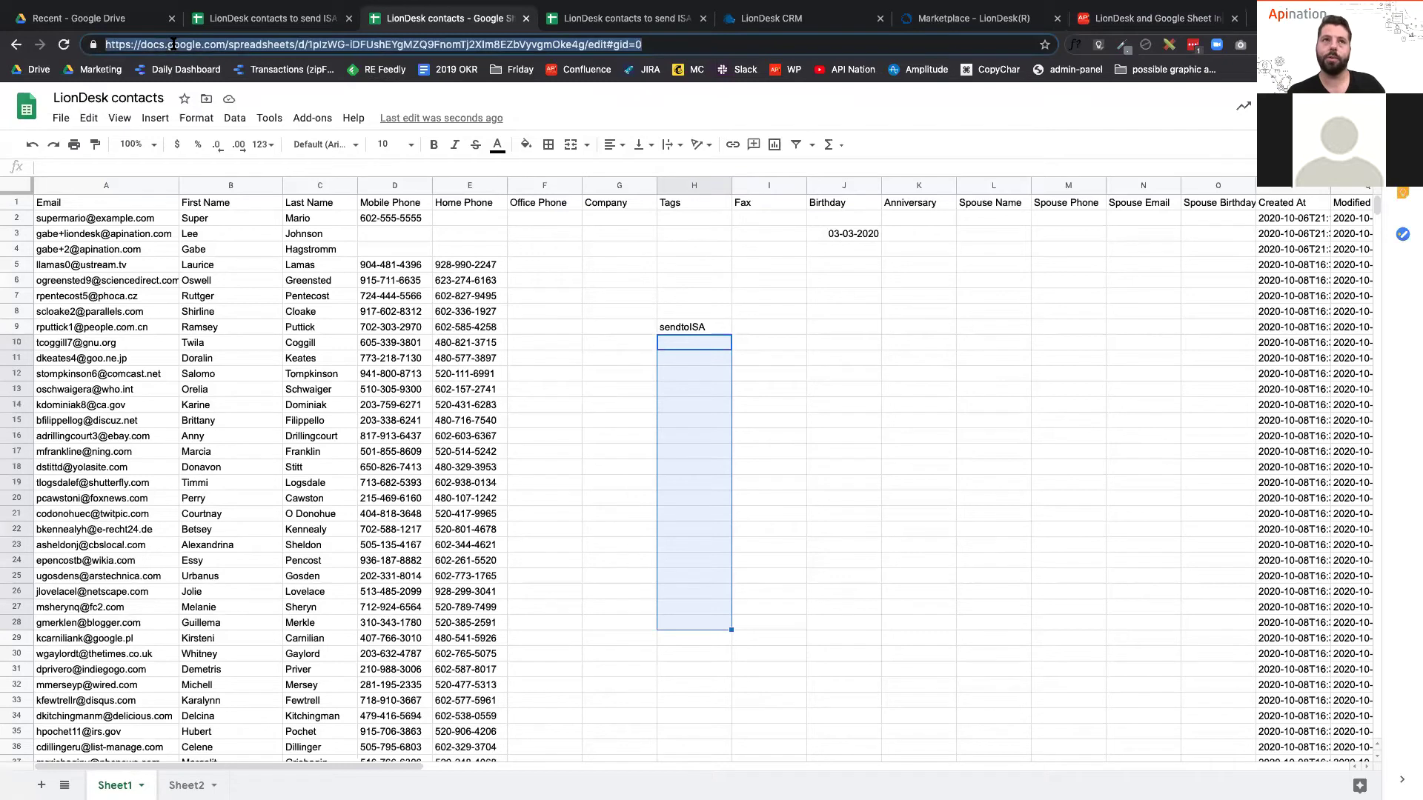
{"action": "left_click", "coordinate": [173, 44]}
{"action": "triple_click", "coordinate": [173, 45]}
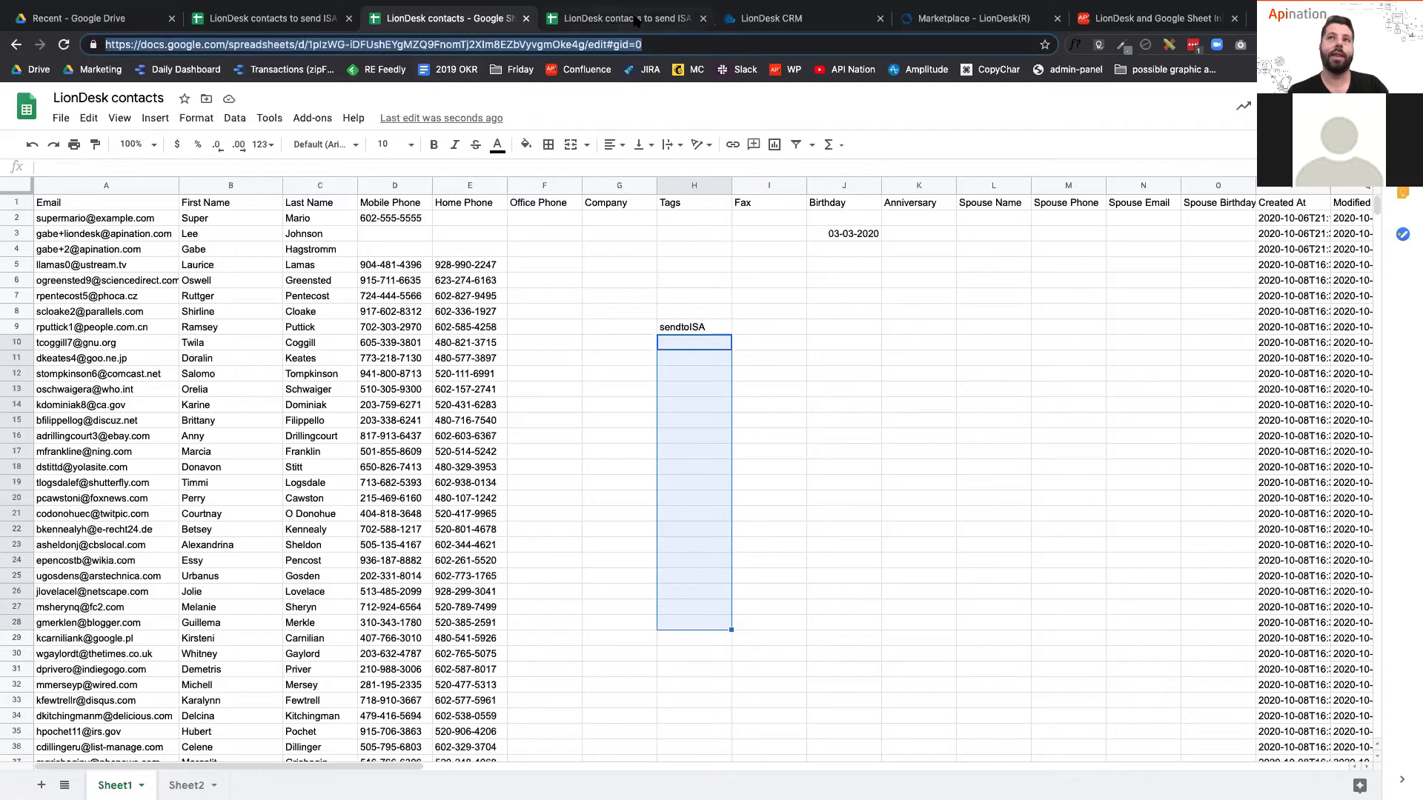
Paste the copied address as the sync's Spreadsheet URL, and subscribe to start the sync.
{"action": "left_click", "coordinate": [1102, 20]}
{"action": "left_click", "coordinate": [671, 570]}
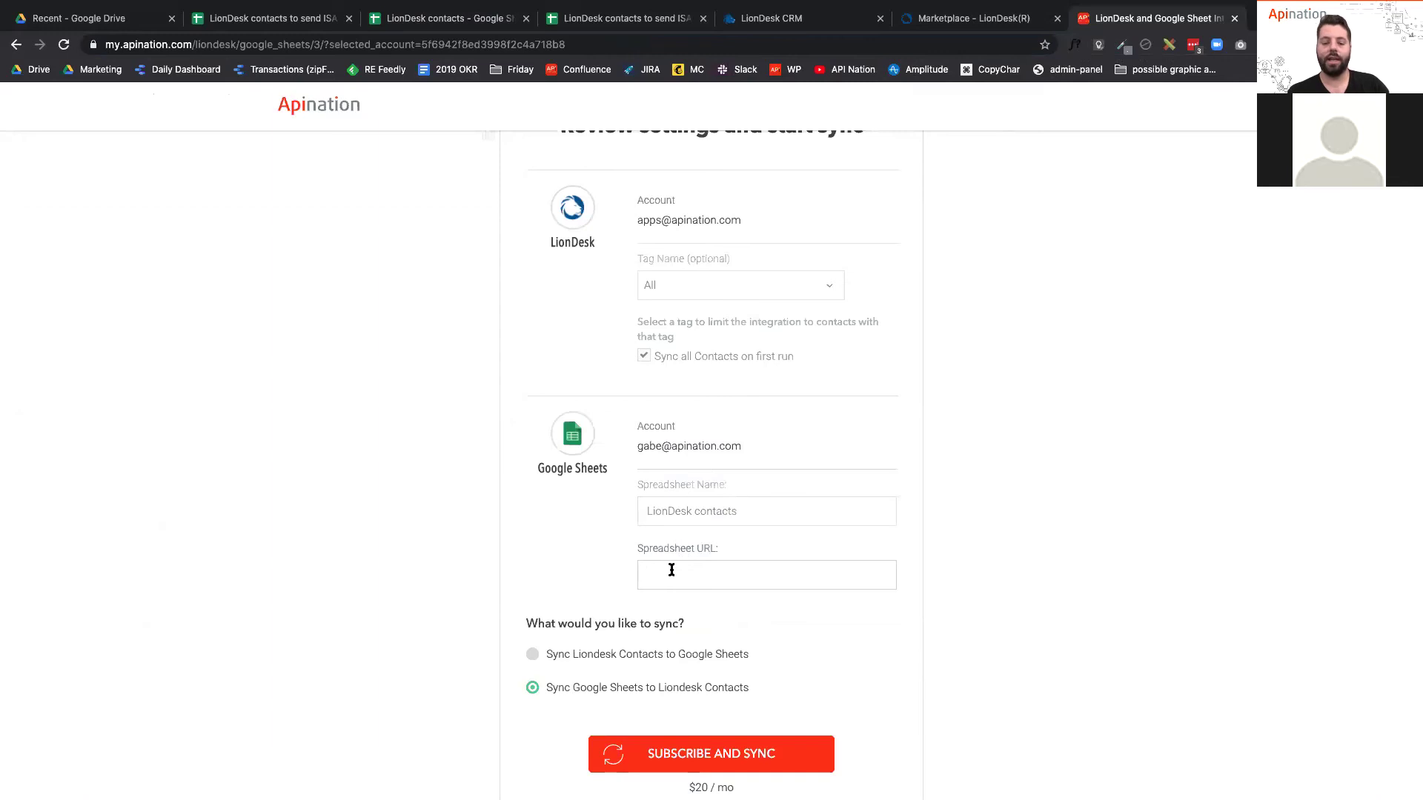
{"action": "key", "text": "super+v"}
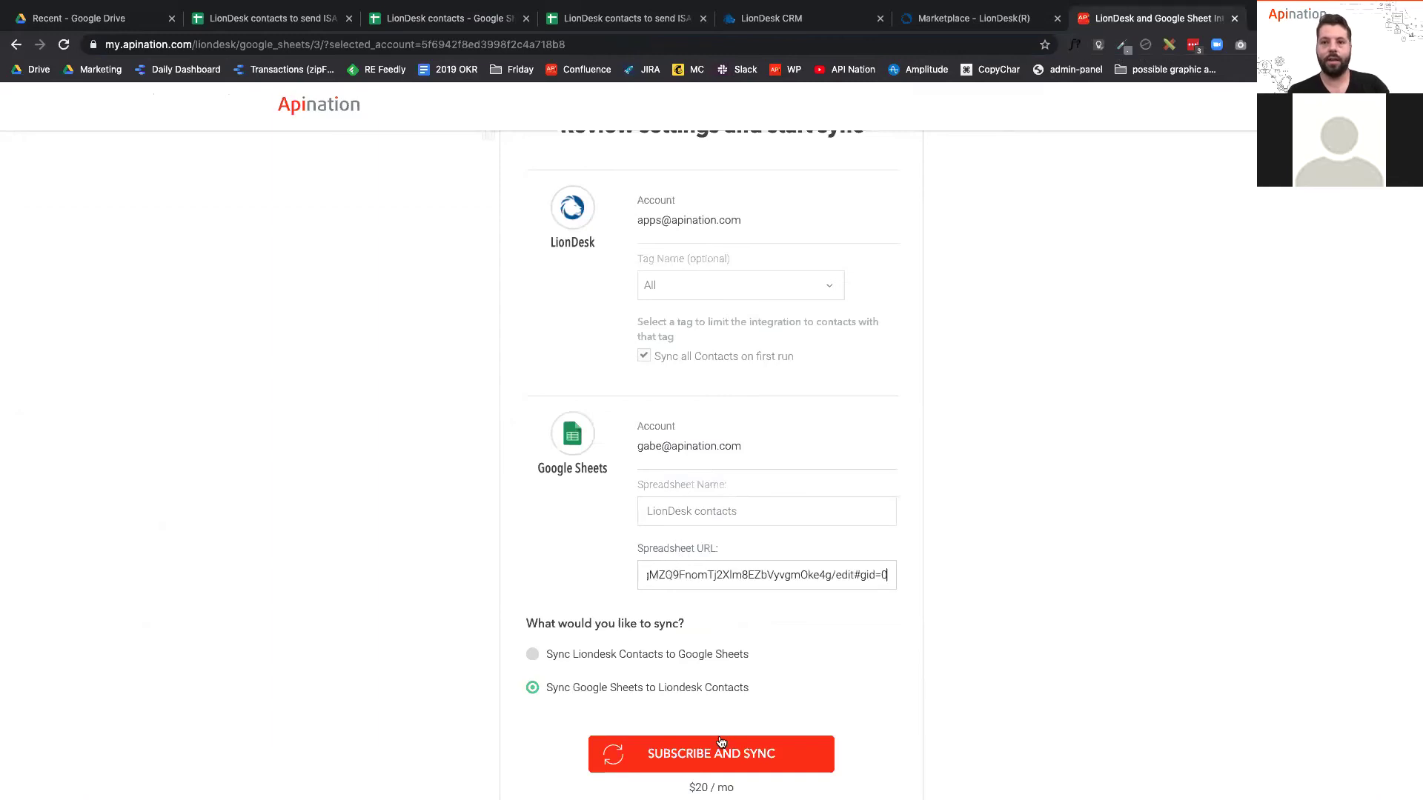
{"action": "left_click", "coordinate": [713, 760]}
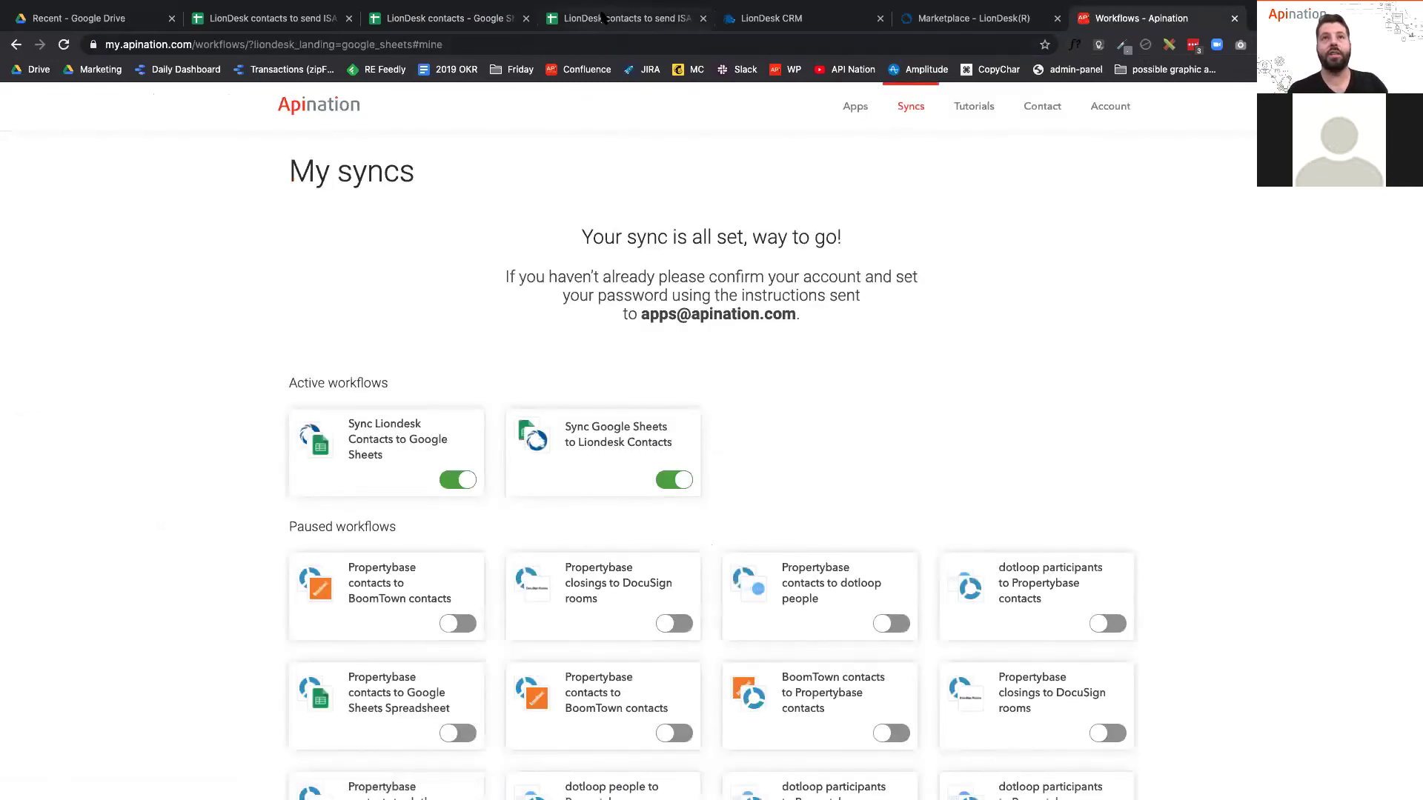
Review the LionDesk contacts spreadsheet down to its last contact row and the empty rows below.
{"action": "left_click", "coordinate": [445, 18]}
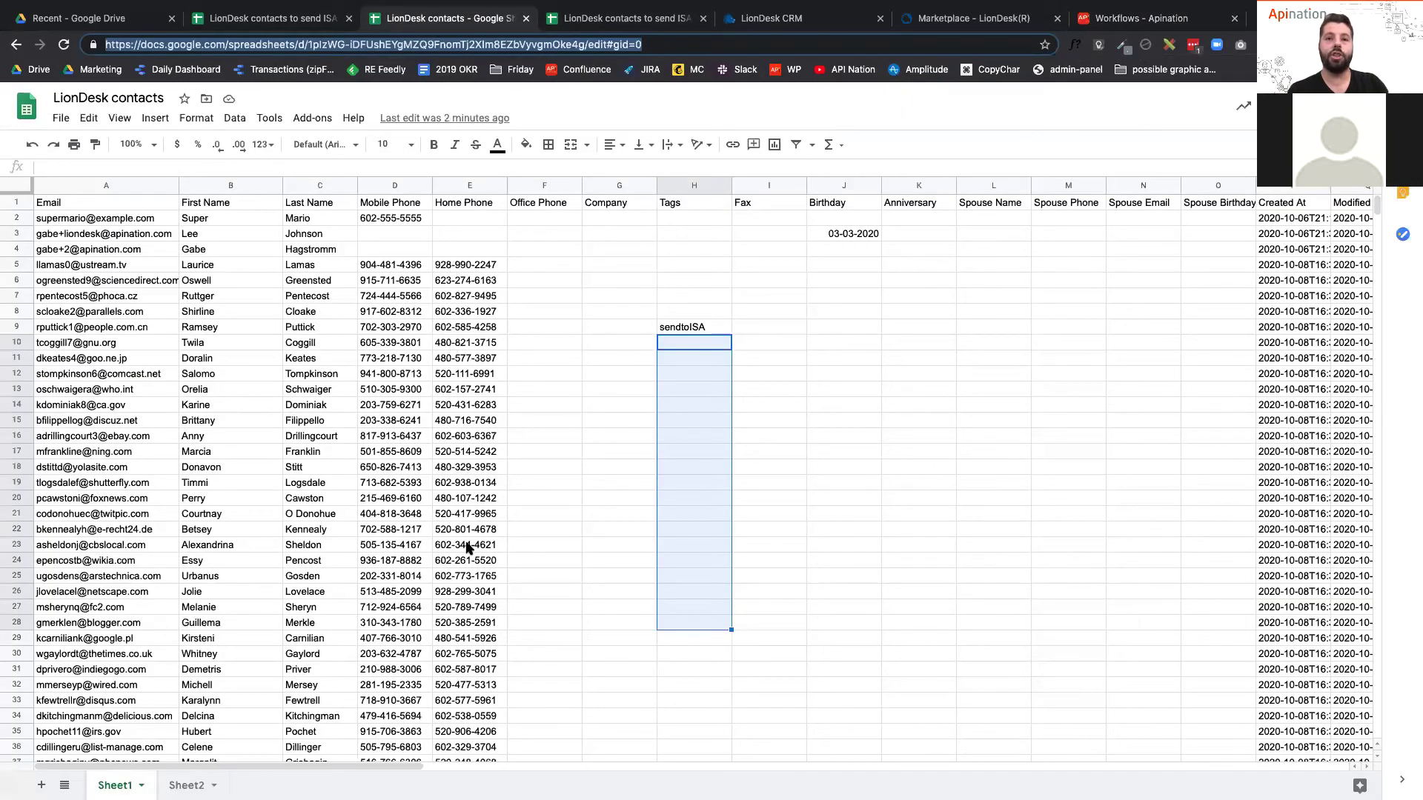
{"action": "scroll", "coordinate": [468, 547], "scroll_direction": "down", "scroll_amount": 15}
{"action": "scroll", "coordinate": [468, 547], "scroll_direction": "down", "scroll_amount": 20}
{"action": "scroll", "coordinate": [468, 547], "scroll_direction": "down", "scroll_amount": 20}
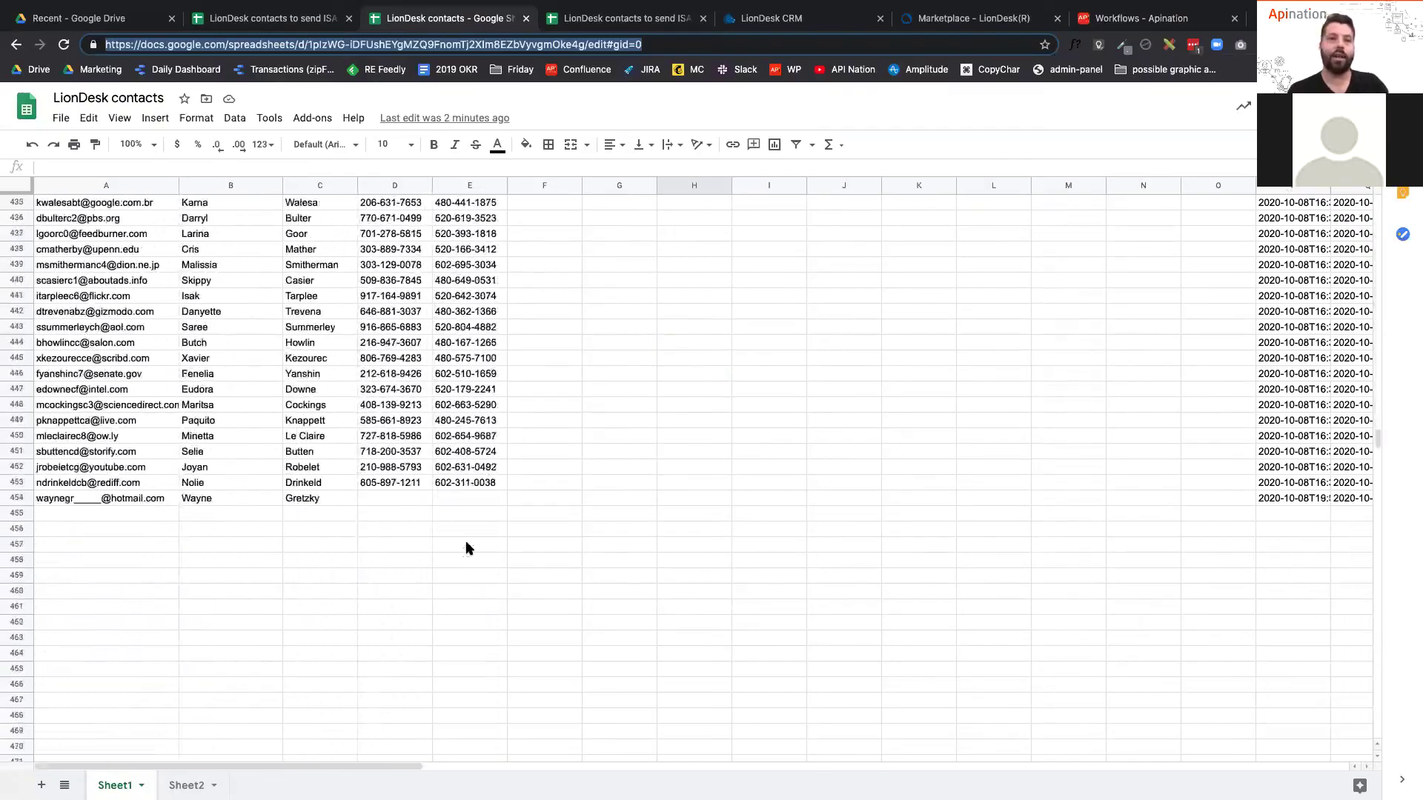
{"action": "scroll", "coordinate": [465, 548], "scroll_direction": "down", "scroll_amount": 2}
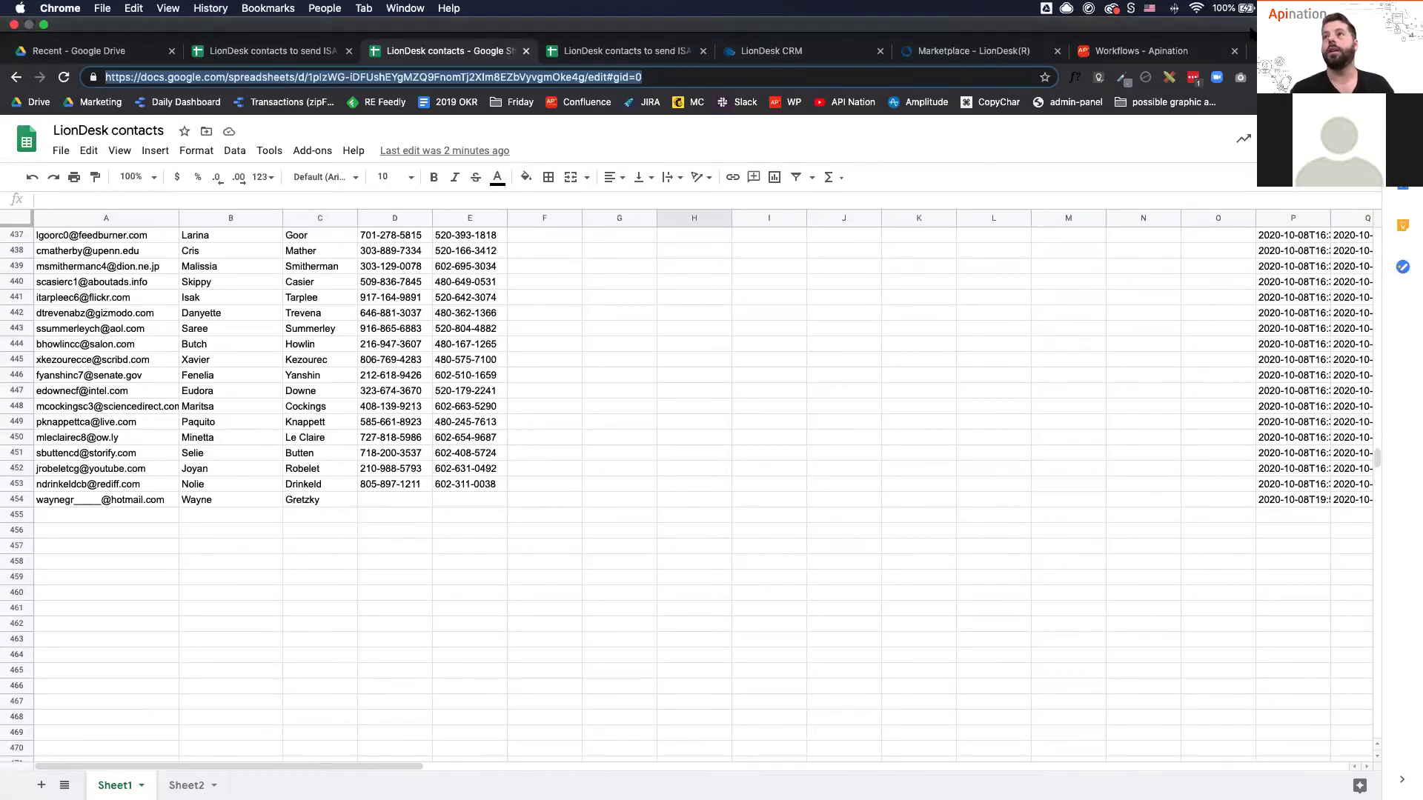
Open the bookmarked API Nation YouTube channel in a new browser tab and look over its uploaded videos.
{"action": "key", "text": "super+t"}
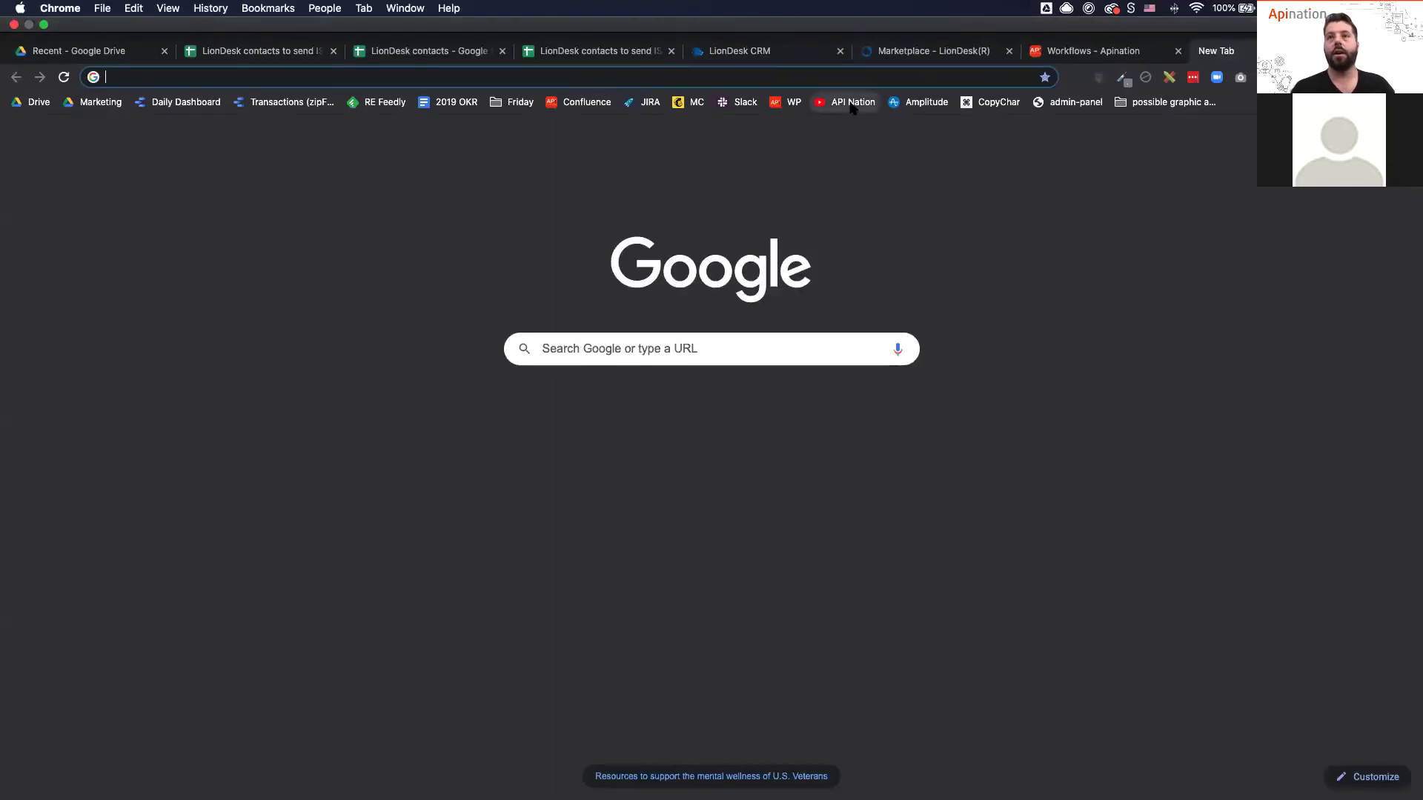
{"action": "left_click", "coordinate": [853, 104]}
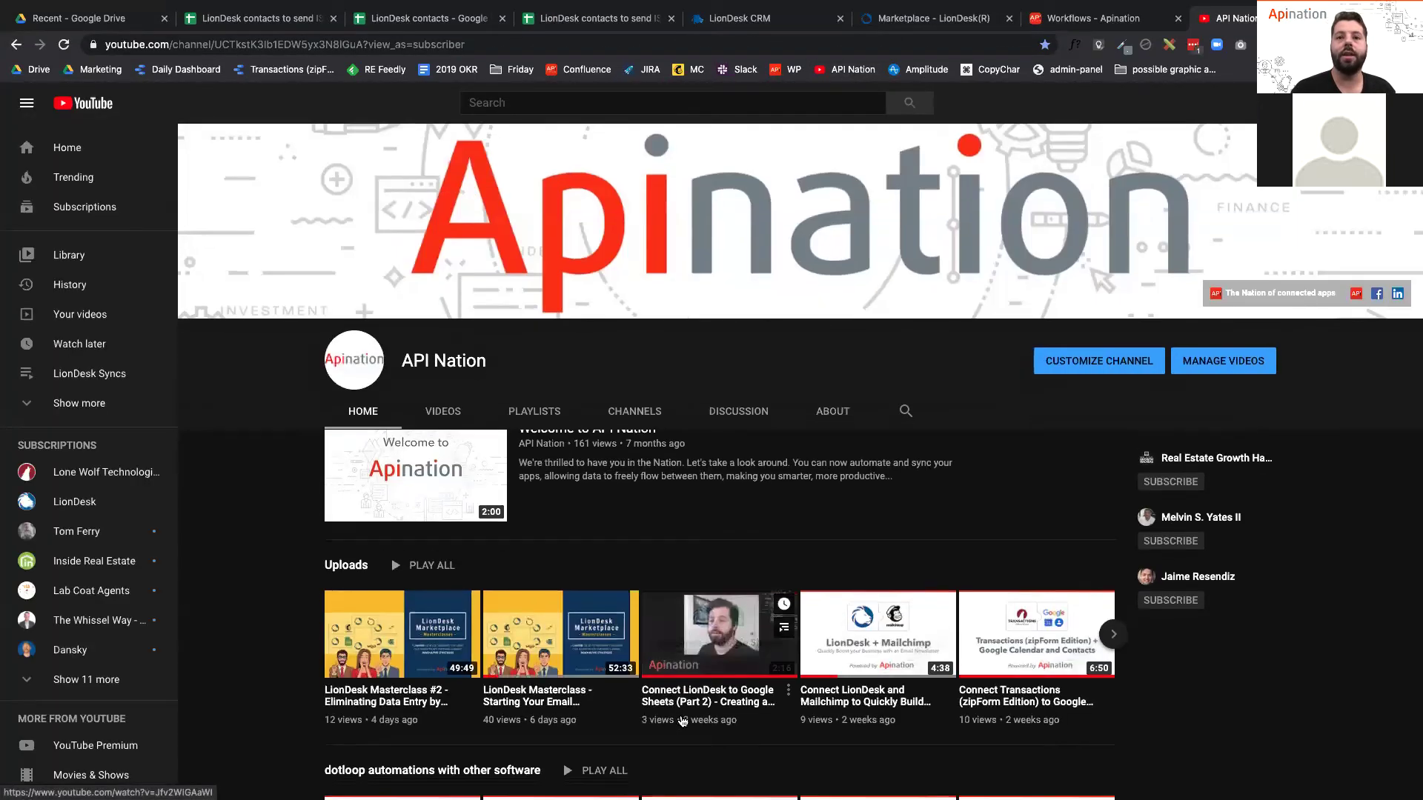
{"action": "mouse_move", "coordinate": [546, 642]}
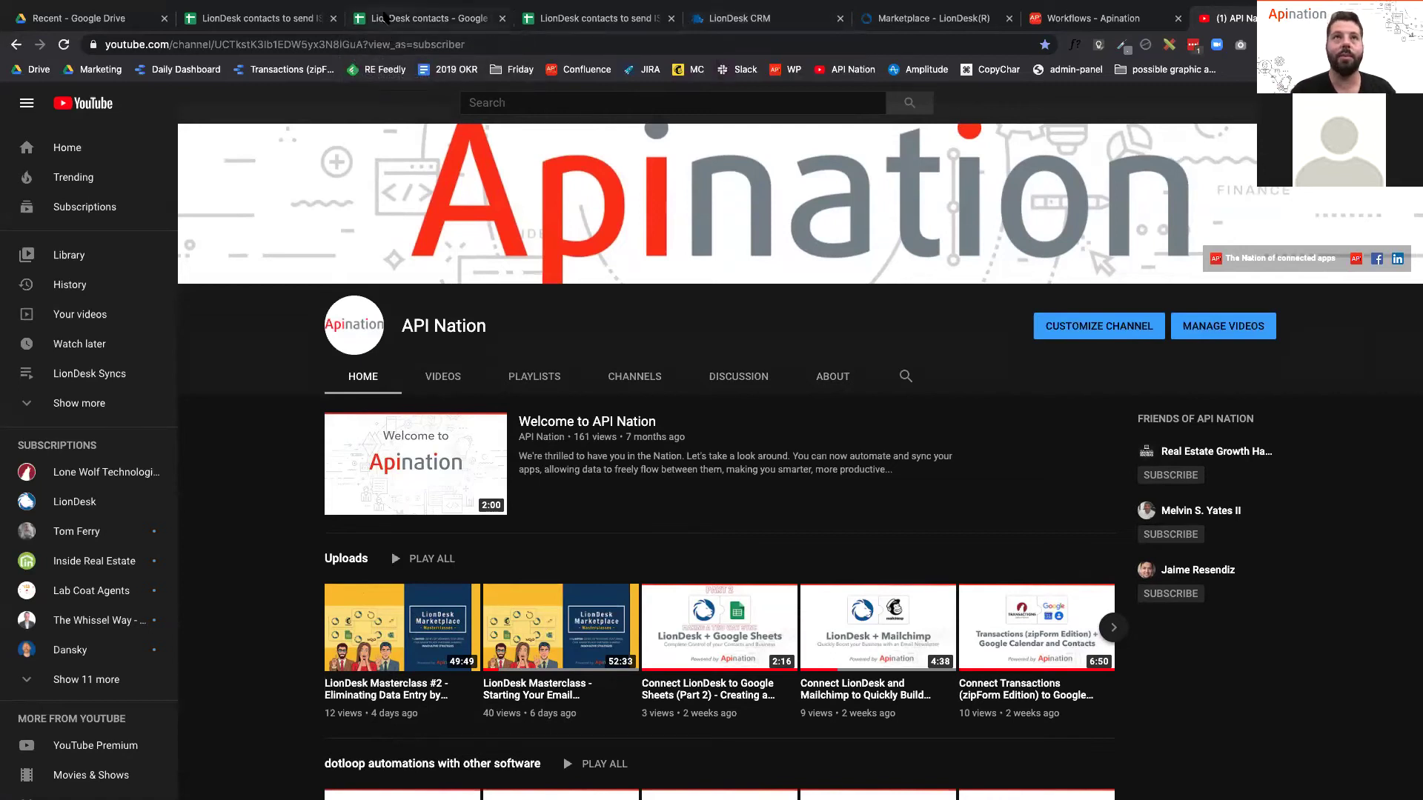
Check the LionDesk contacts to send ISA sheet and return to the LionDesk contacts spreadsheet.
{"action": "left_click", "coordinate": [385, 20]}
{"action": "left_click", "coordinate": [274, 23]}
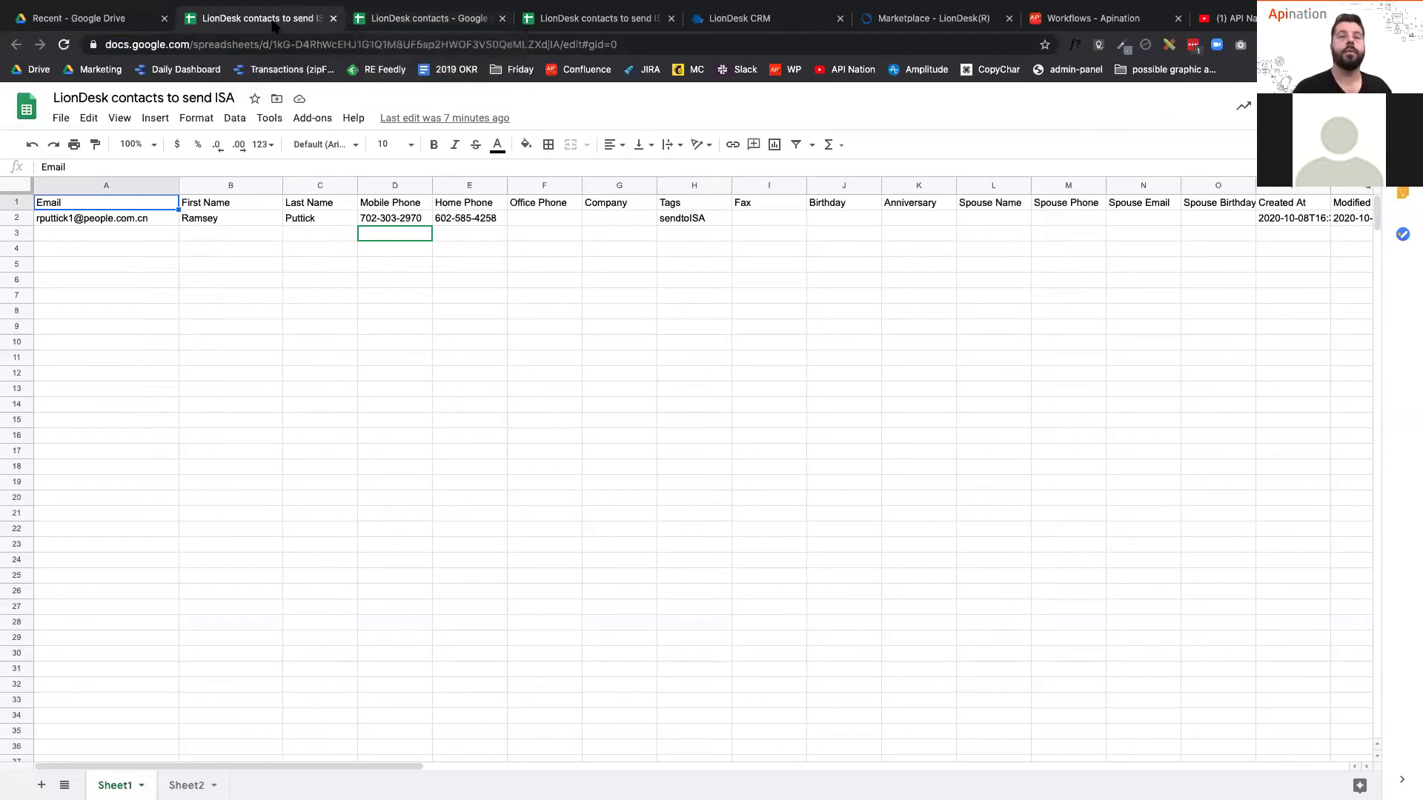
{"action": "left_click", "coordinate": [430, 18]}
Examine the featured and popular integrations in the LionDesk Marketplace, with a brief look at the LionDesk CRM contact list.
{"action": "left_click", "coordinate": [932, 18]}
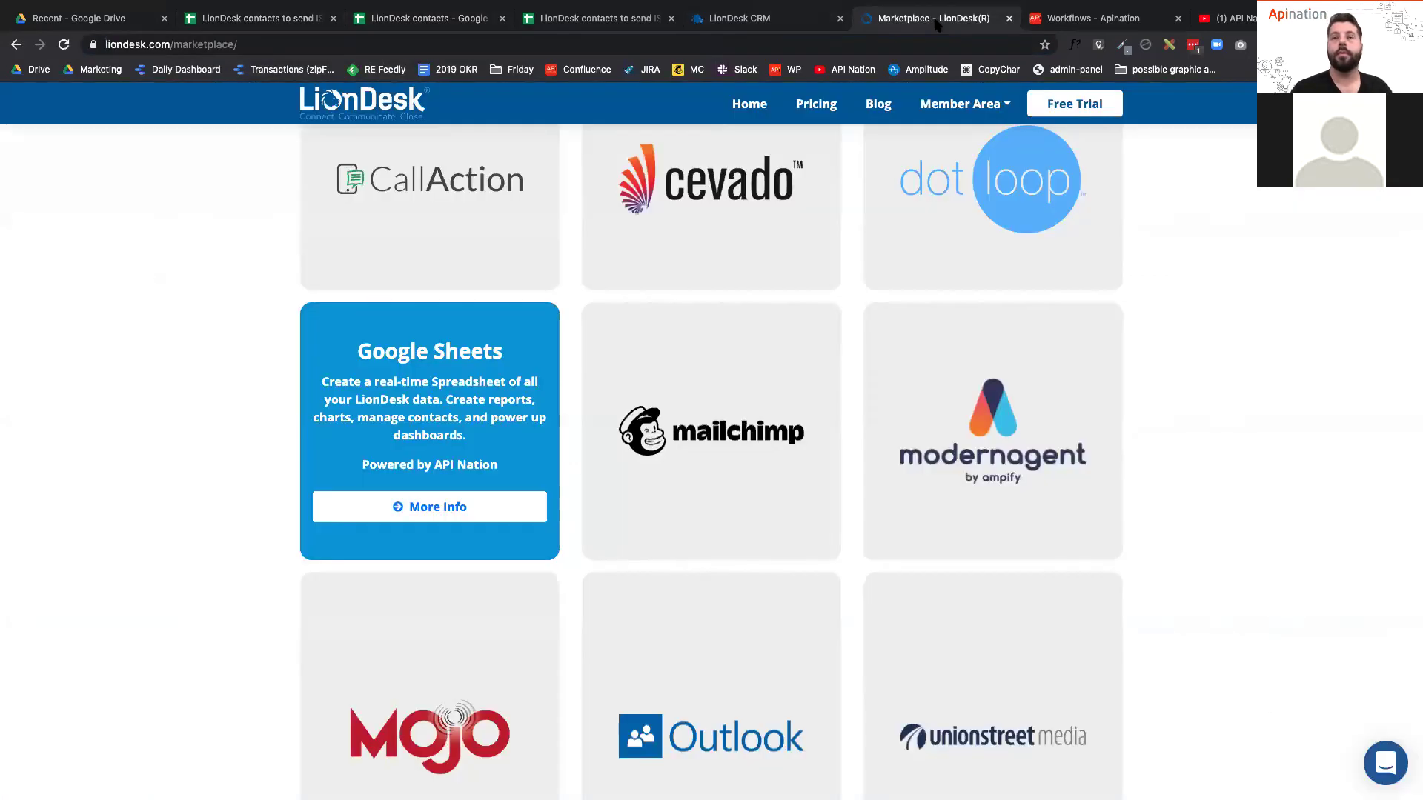
{"action": "scroll", "coordinate": [1206, 212], "scroll_direction": "up", "scroll_amount": 5}
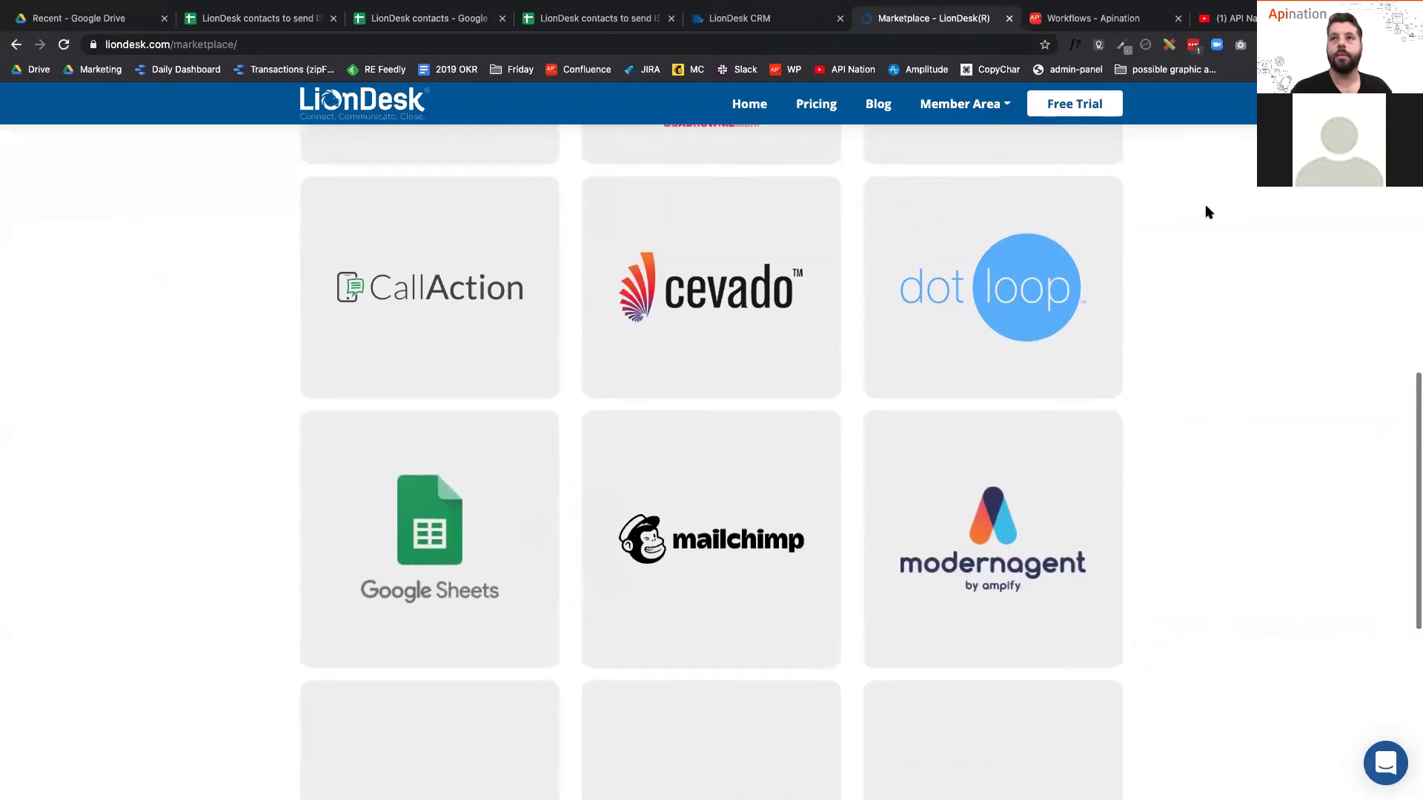
{"action": "scroll", "coordinate": [1206, 212], "scroll_direction": "up", "scroll_amount": 7}
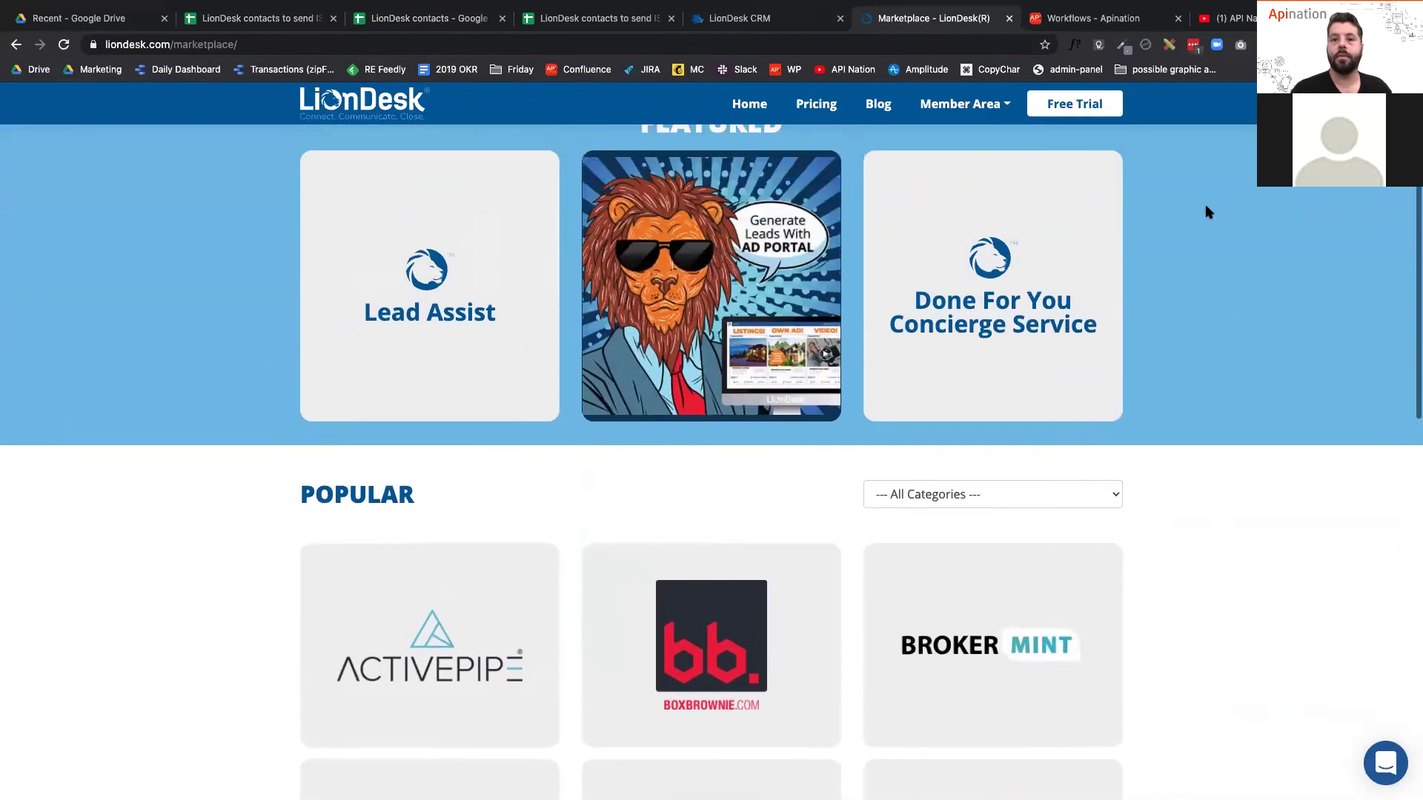
{"action": "scroll", "coordinate": [1206, 212], "scroll_direction": "up", "scroll_amount": 1}
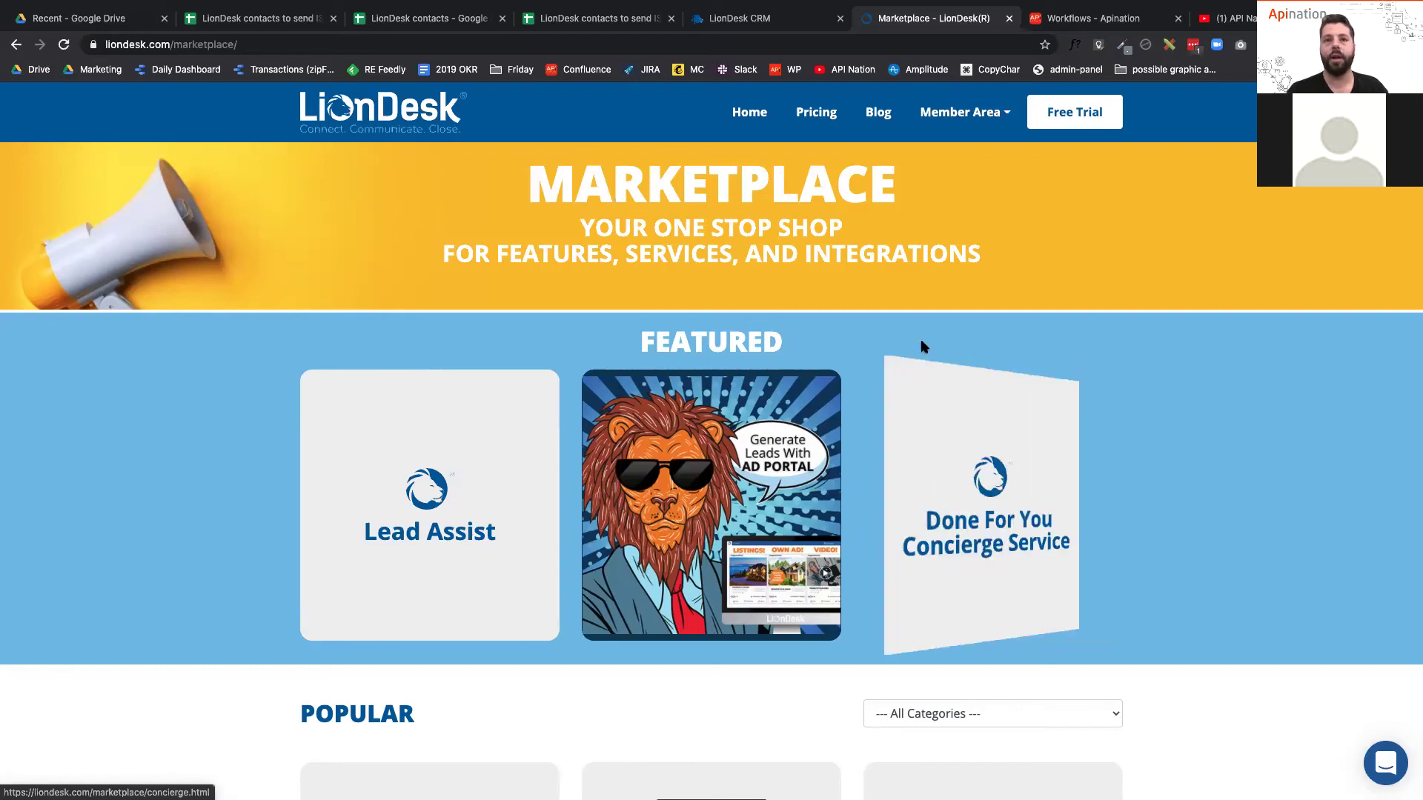
{"action": "mouse_move", "coordinate": [309, 495]}
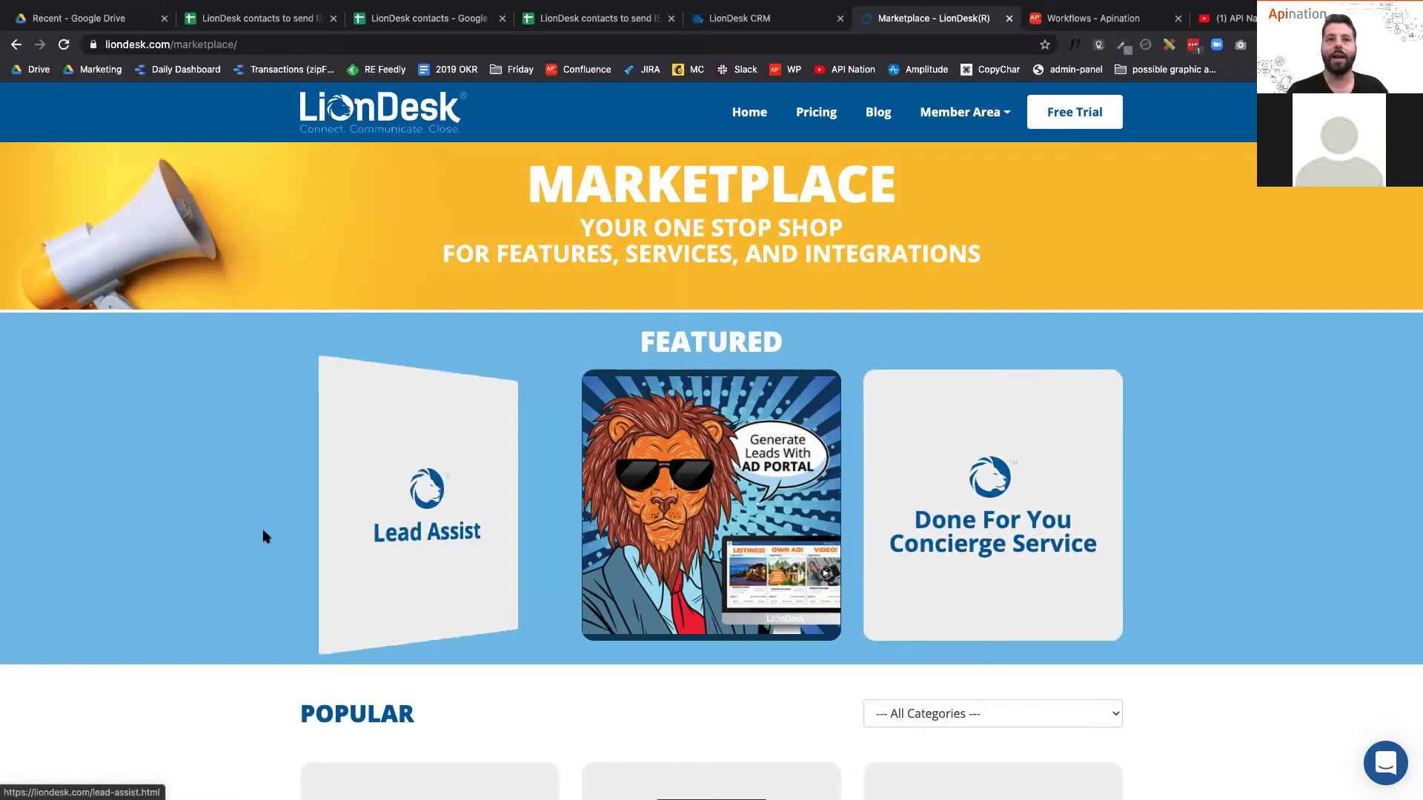
{"action": "scroll", "coordinate": [263, 528], "scroll_direction": "down", "scroll_amount": 7}
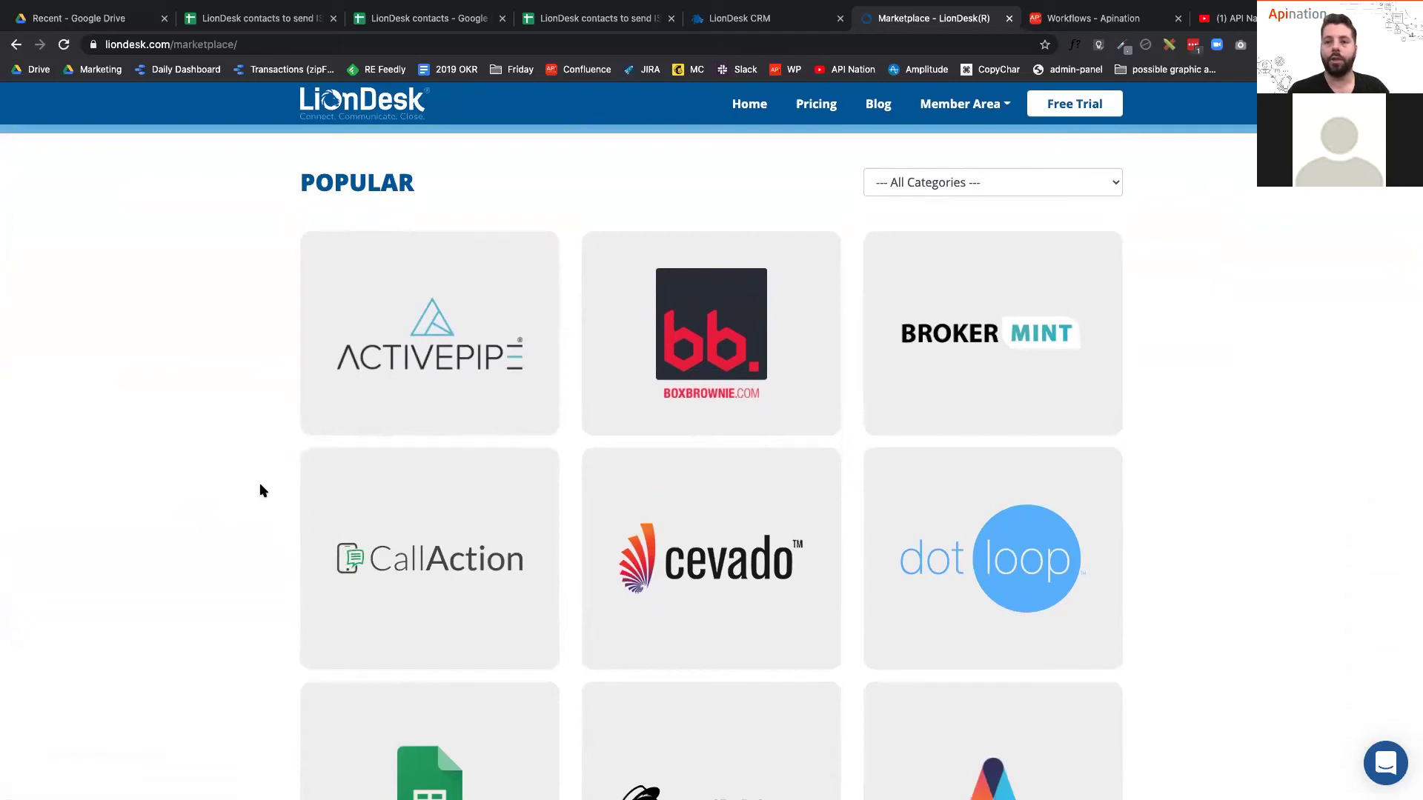
{"action": "scroll", "coordinate": [262, 492], "scroll_direction": "down", "scroll_amount": 1}
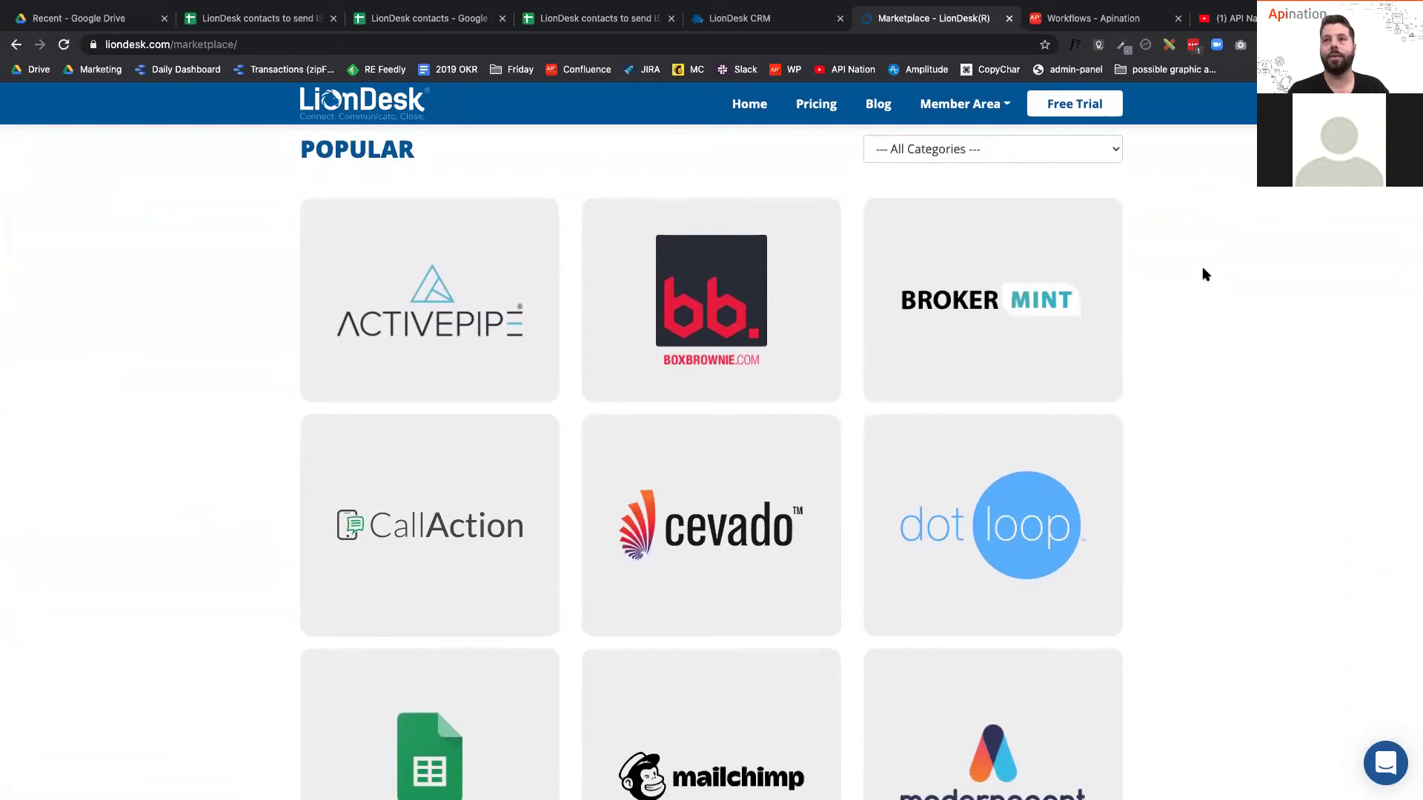
{"action": "mouse_move", "coordinate": [1084, 319]}
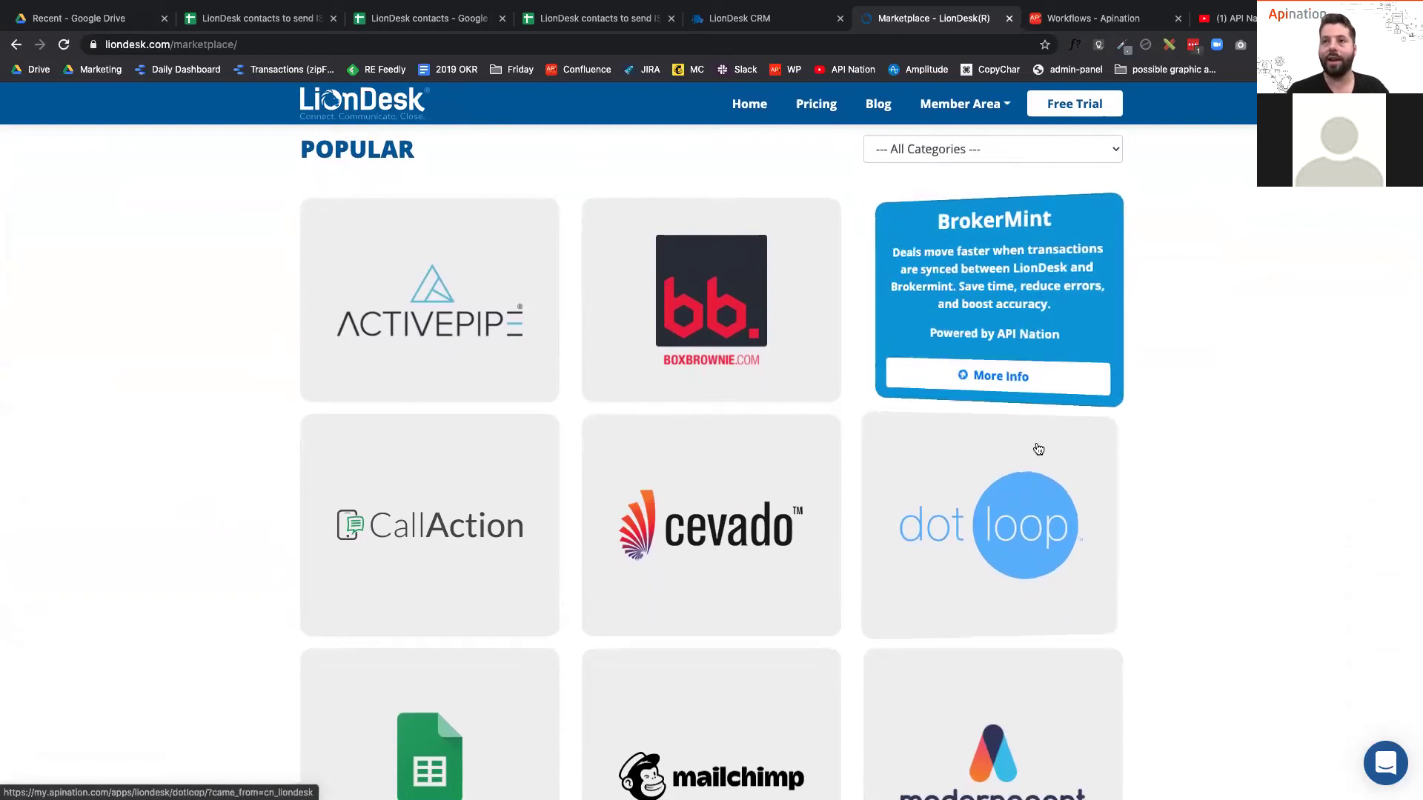
{"action": "mouse_move", "coordinate": [1038, 447]}
{"action": "scroll", "coordinate": [1030, 430], "scroll_direction": "down", "scroll_amount": 2}
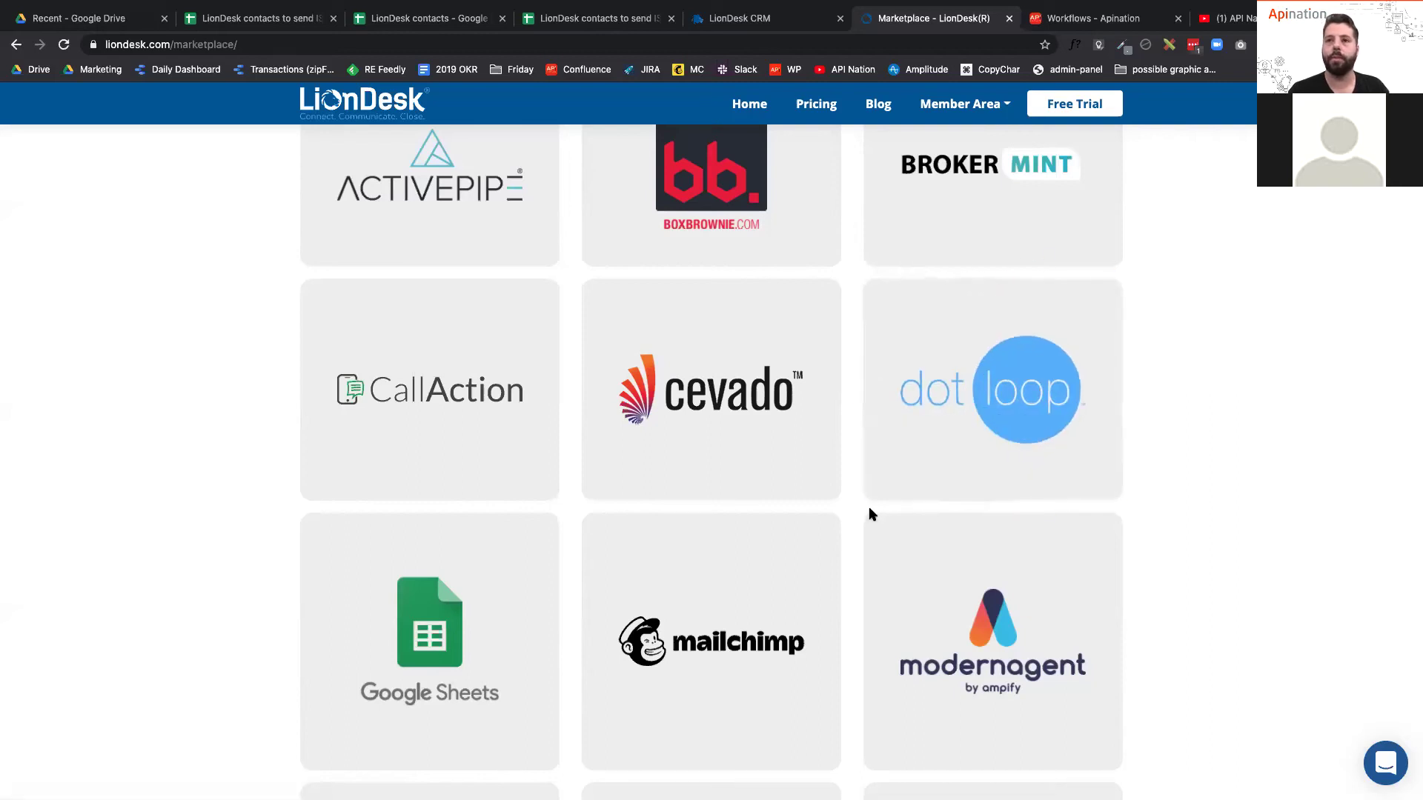
{"action": "scroll", "coordinate": [856, 570], "scroll_direction": "down", "scroll_amount": 3}
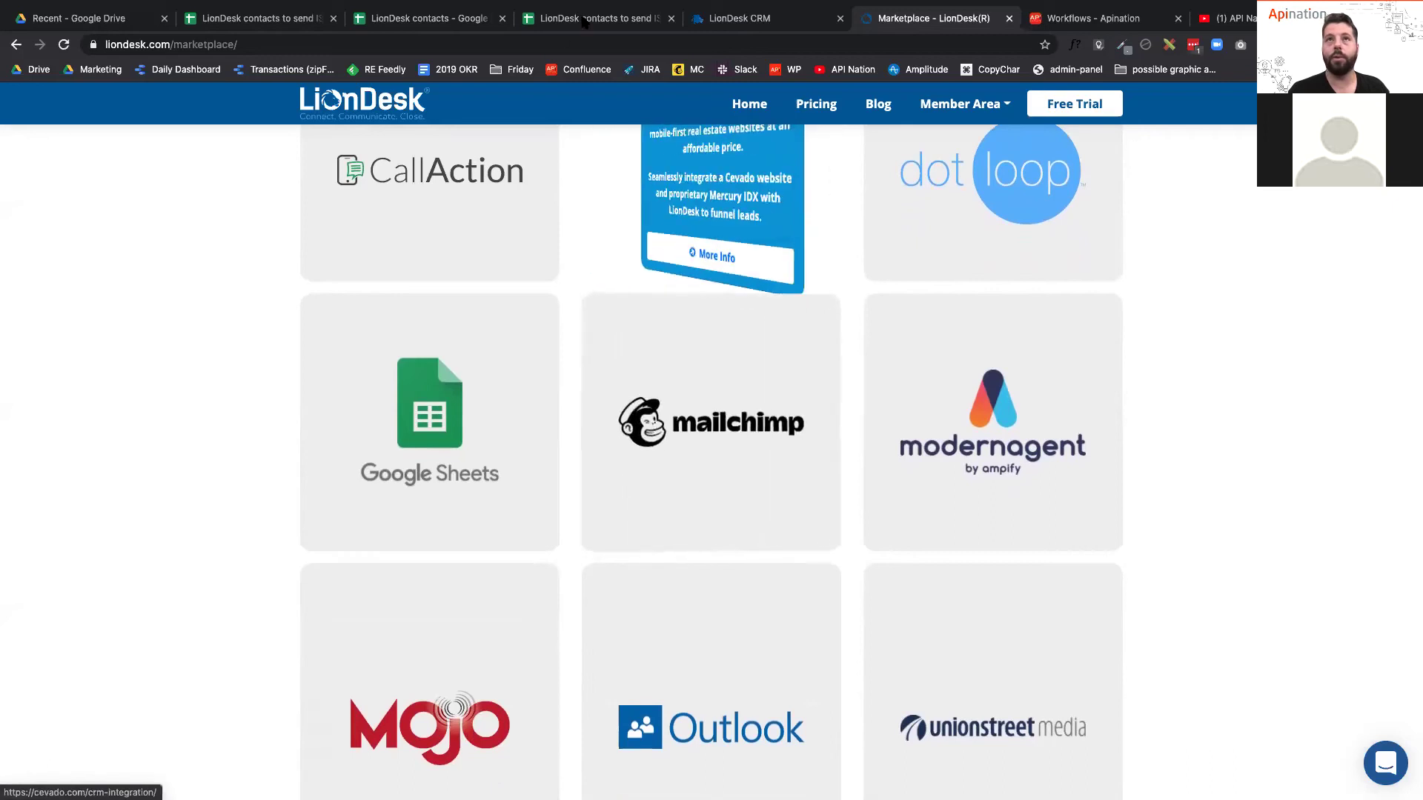
{"action": "left_click", "coordinate": [728, 19]}
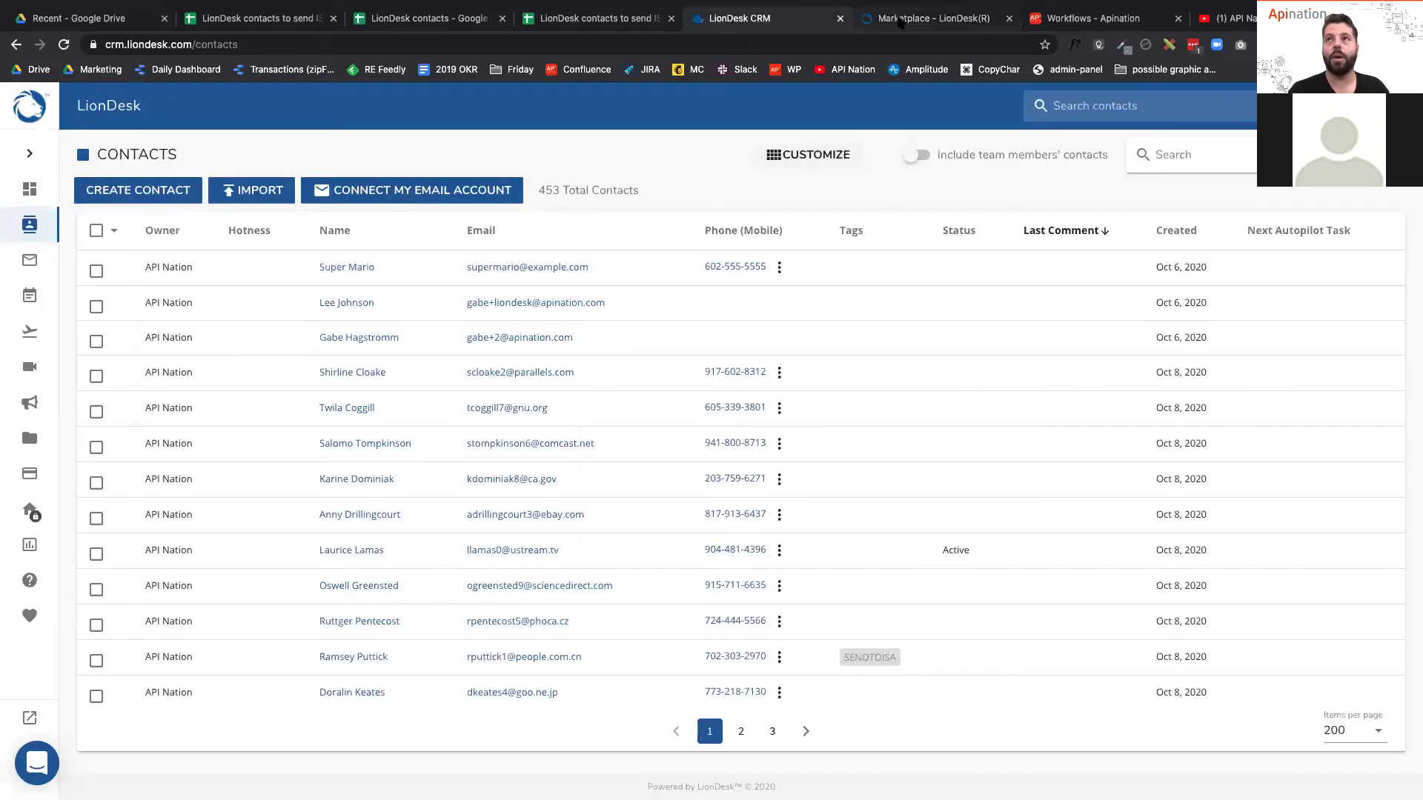
{"action": "left_click", "coordinate": [931, 23]}
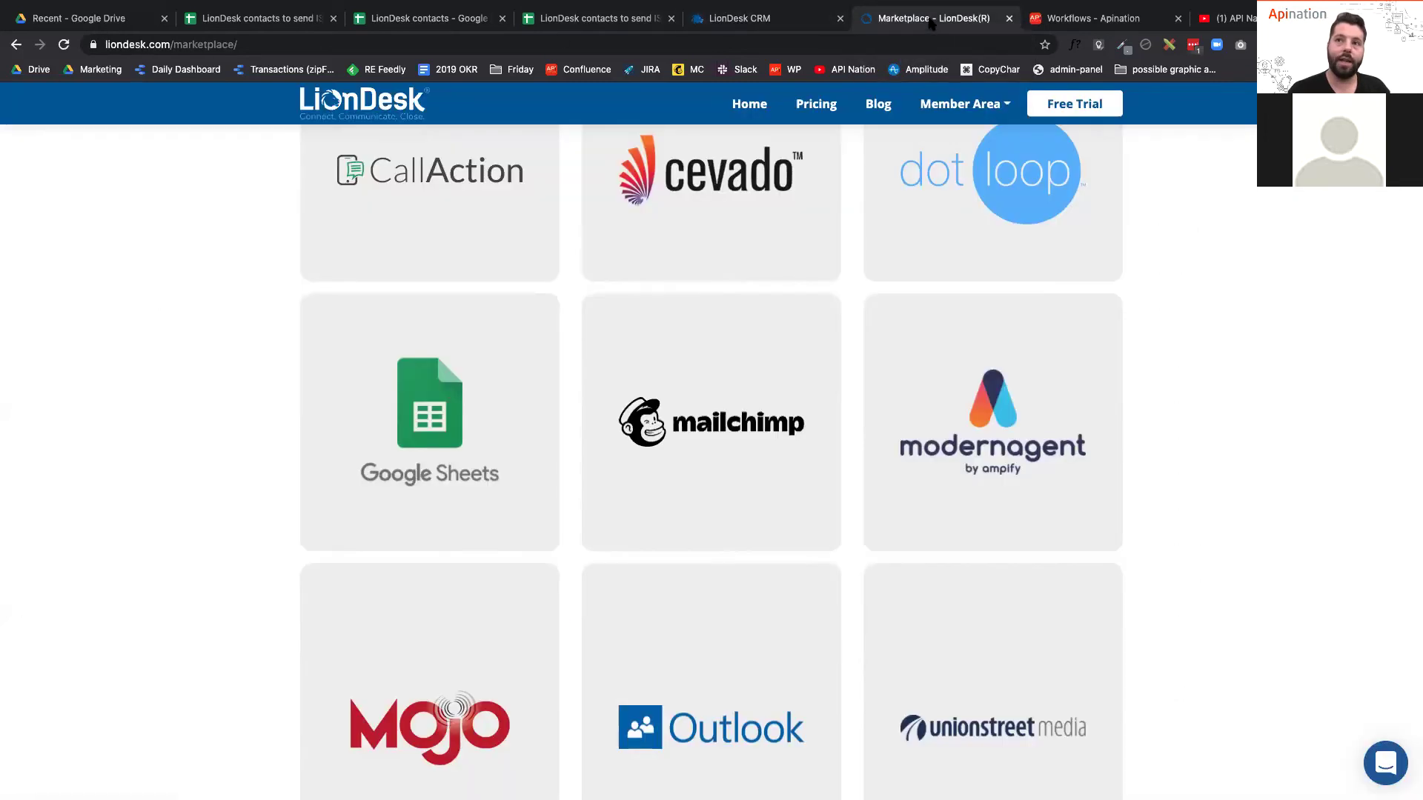
Examine the remaining integrations in the LionDesk Marketplace, including Google Sheets, Mojo, Outlook and Union Street Media, and return to the page's start.
{"action": "mouse_move", "coordinate": [1101, 187]}
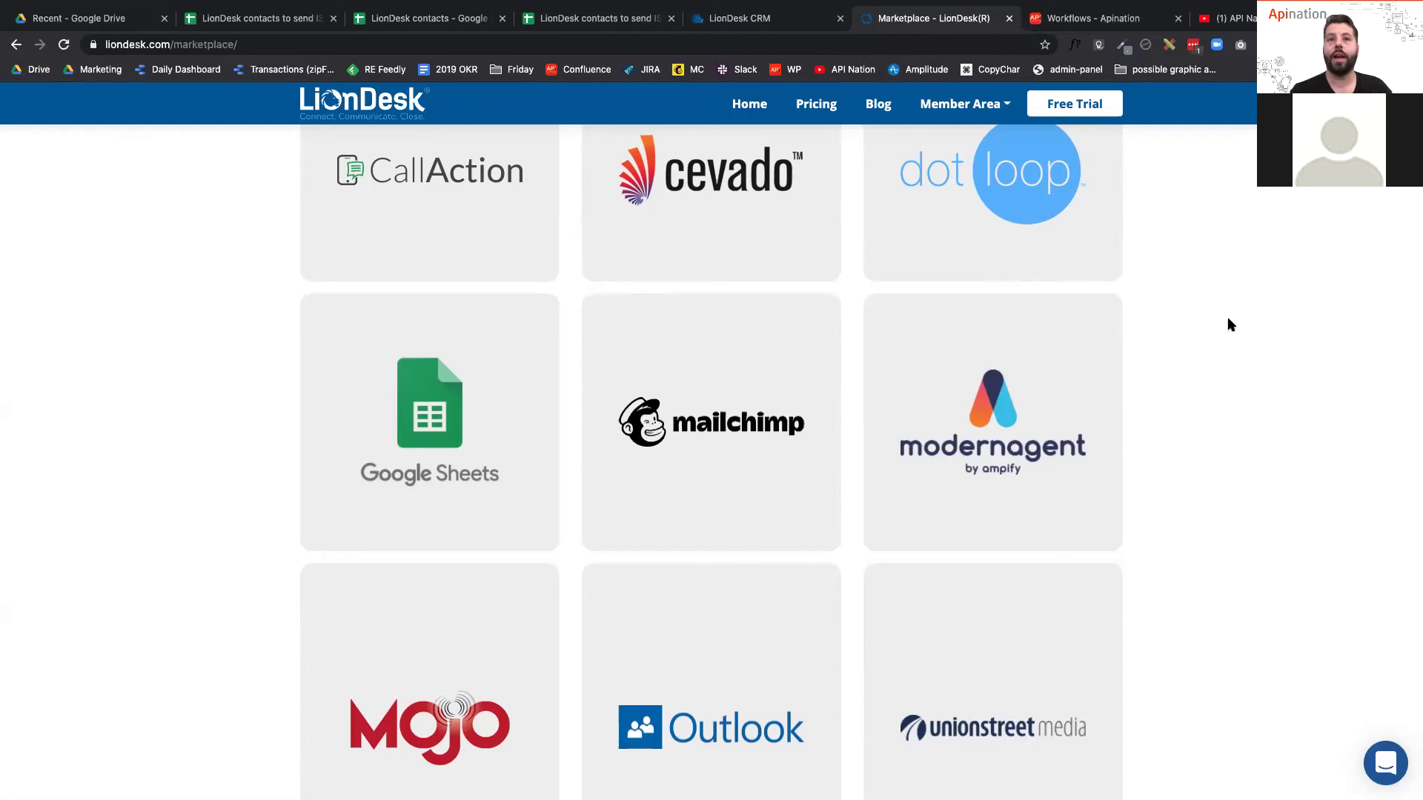
{"action": "mouse_move", "coordinate": [315, 451]}
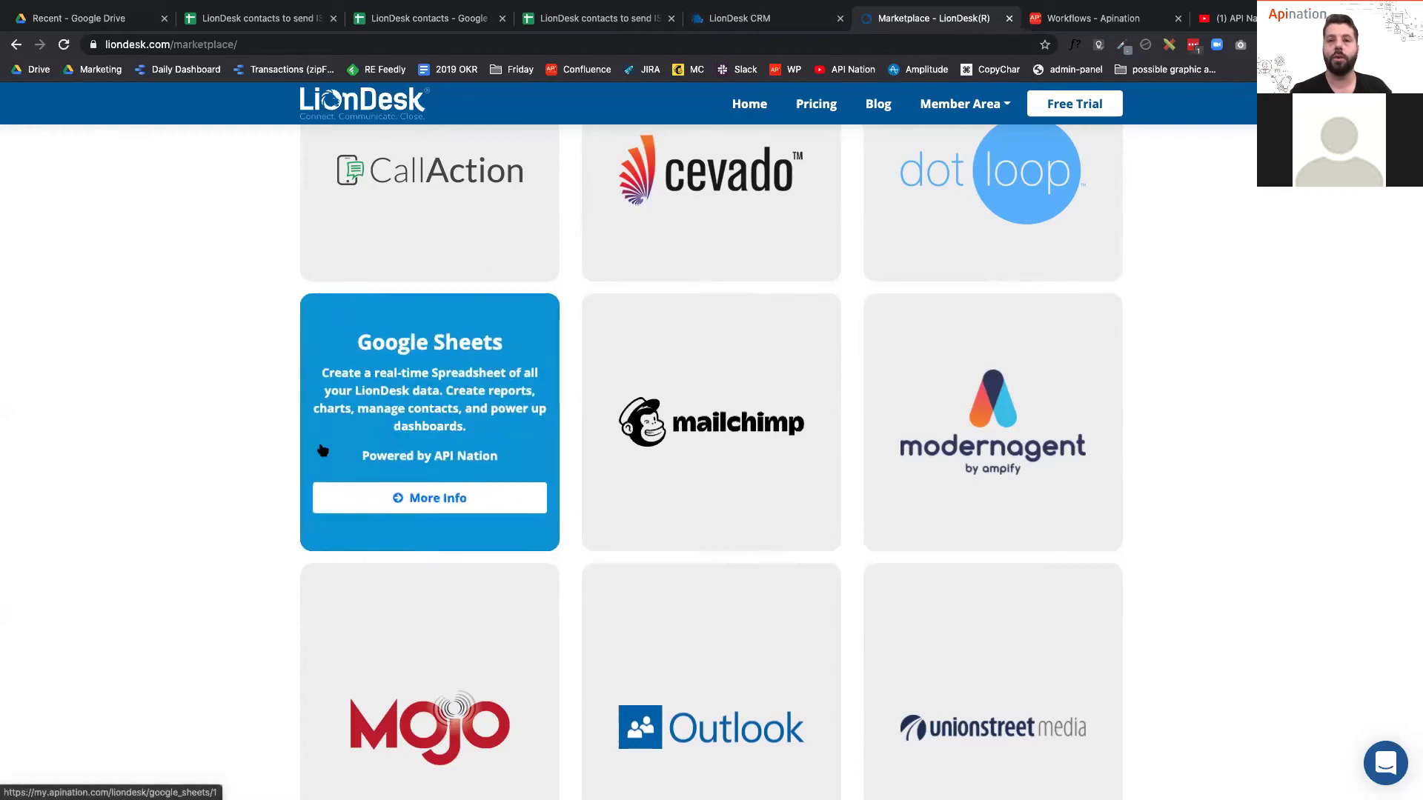
{"action": "scroll", "coordinate": [312, 450], "scroll_direction": "down", "scroll_amount": 2}
{"action": "scroll", "coordinate": [312, 450], "scroll_direction": "down", "scroll_amount": 2}
{"action": "mouse_move", "coordinate": [379, 465]}
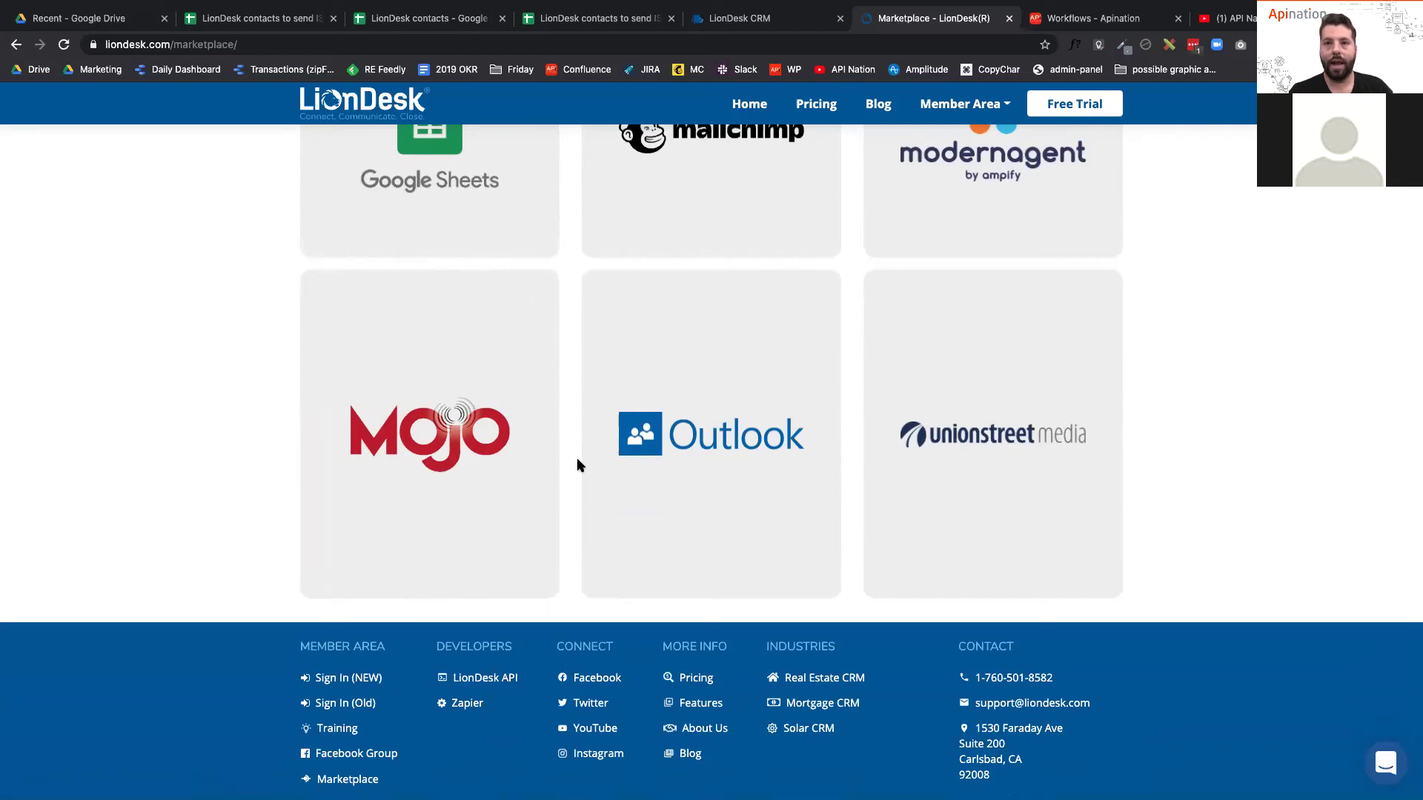
{"action": "mouse_move", "coordinate": [587, 459]}
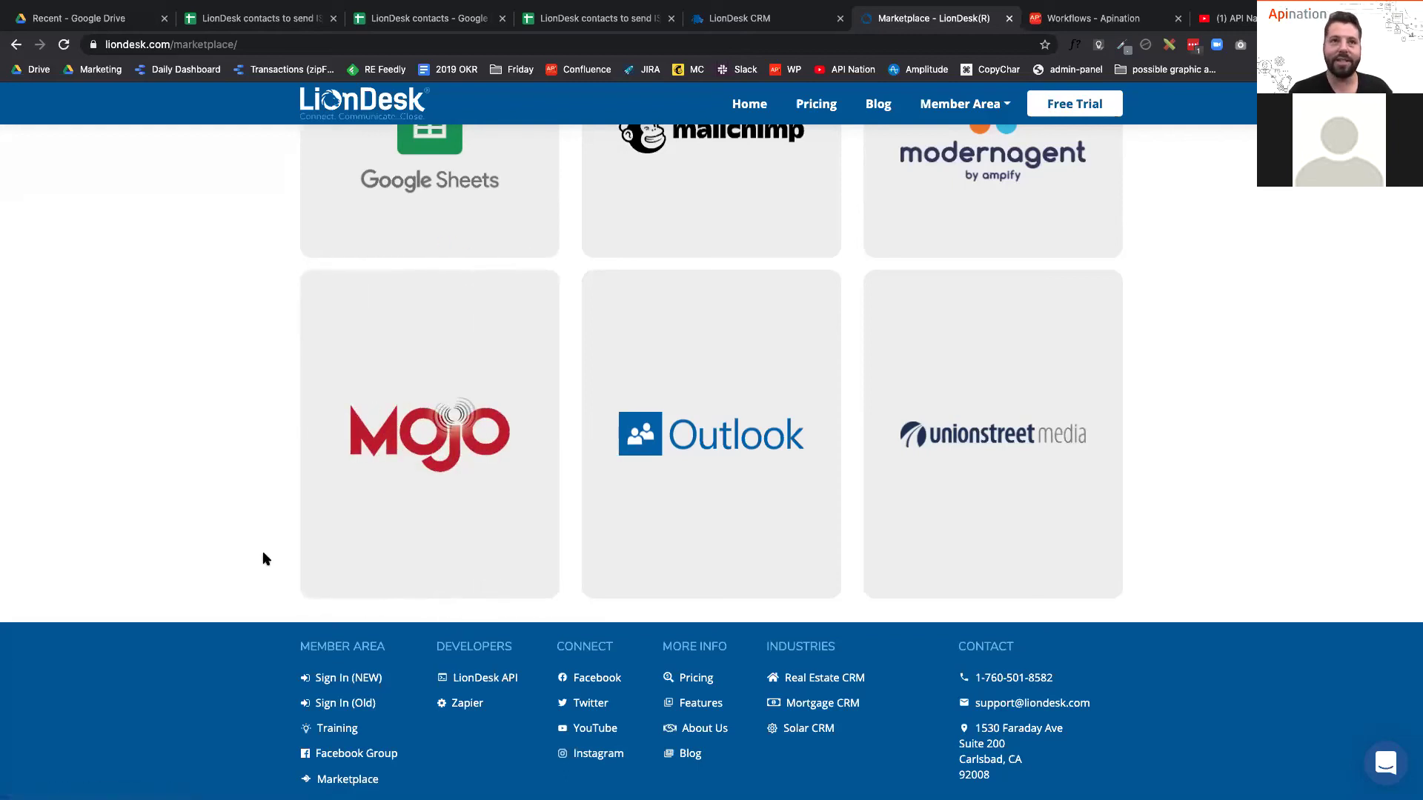
{"action": "scroll", "coordinate": [264, 556], "scroll_direction": "down", "scroll_amount": 2}
{"action": "scroll", "coordinate": [263, 555], "scroll_direction": "up", "scroll_amount": 10}
{"action": "scroll", "coordinate": [265, 558], "scroll_direction": "up", "scroll_amount": 3}
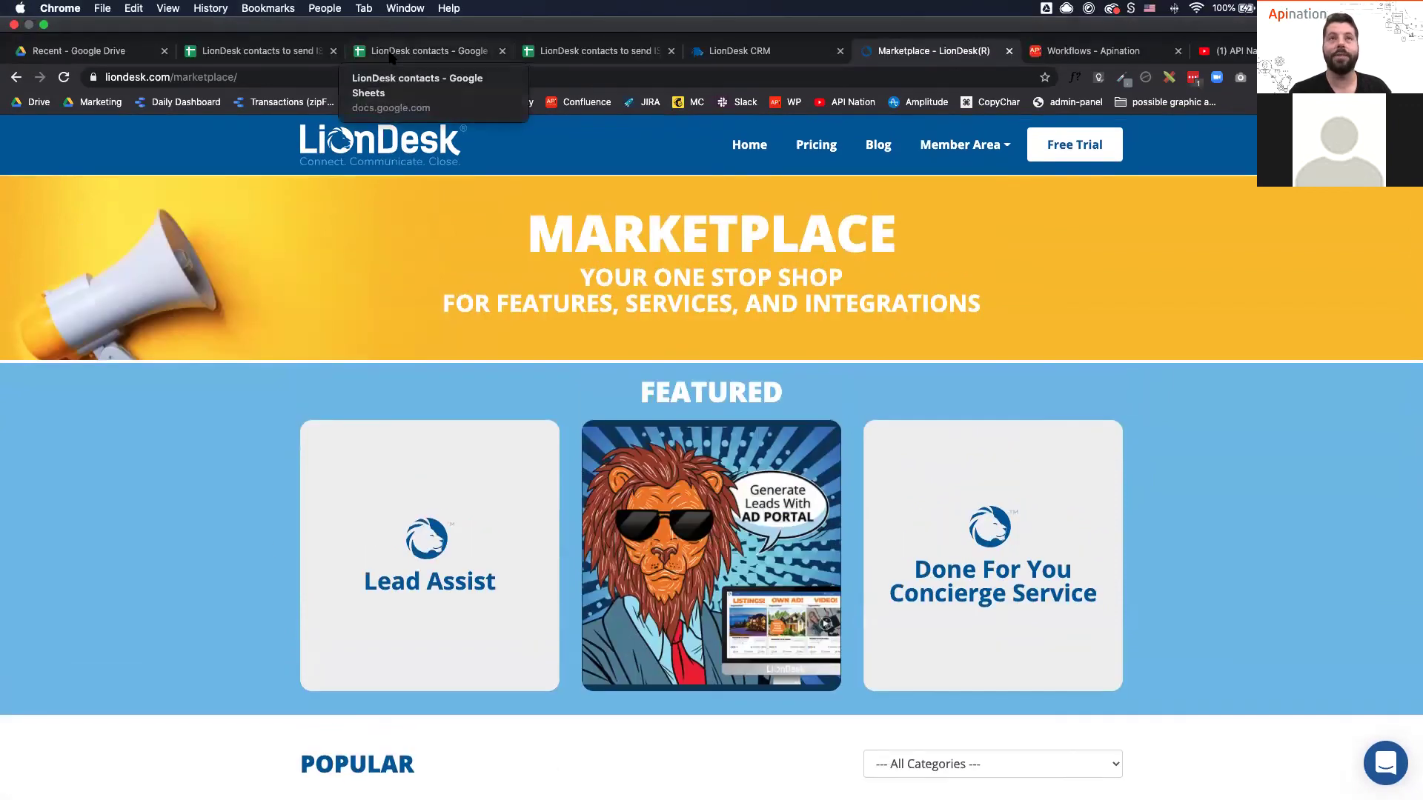
Return to the first rows of the LionDesk contacts spreadsheet and review its standard column headers through the address fields.
{"action": "left_click", "coordinate": [391, 58]}
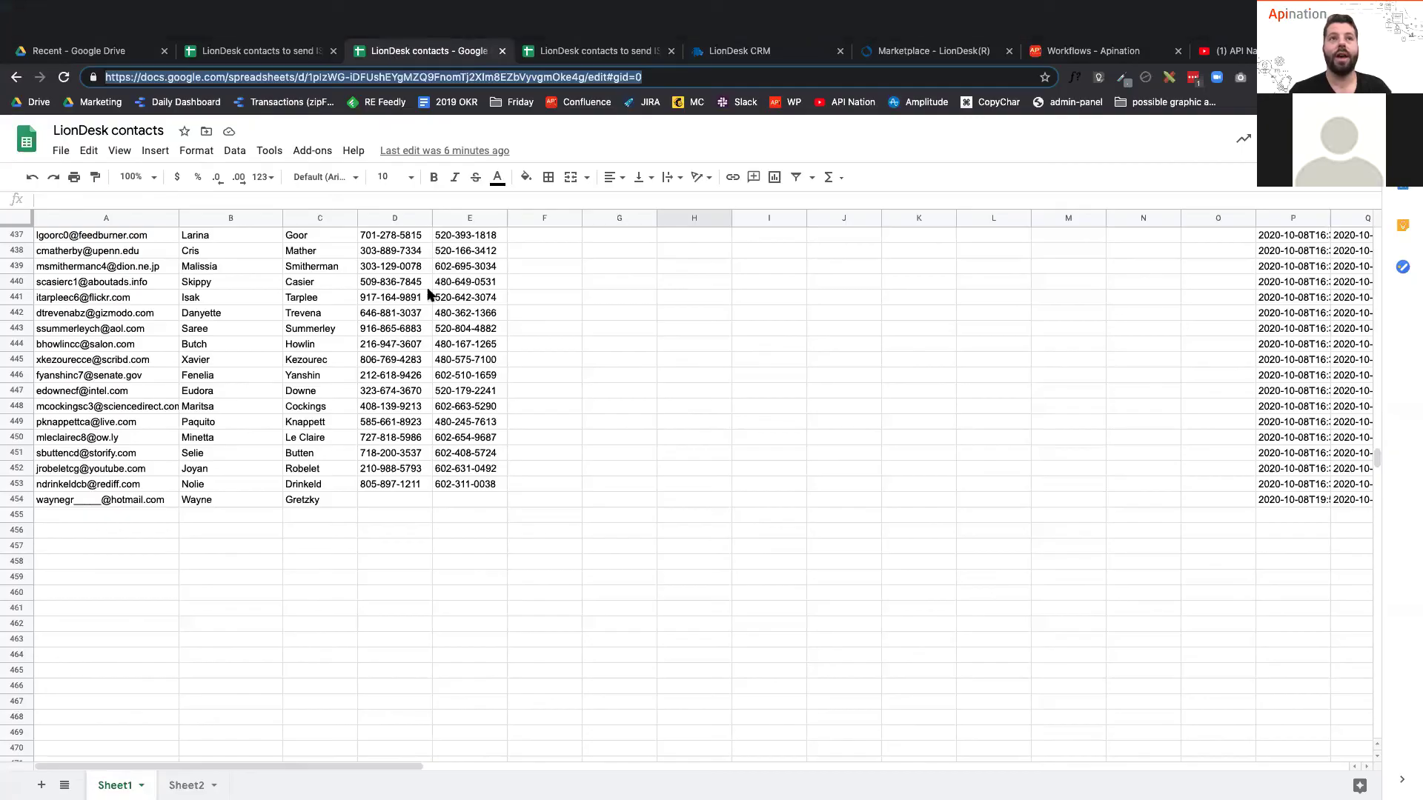
{"action": "scroll", "coordinate": [428, 295], "scroll_direction": "up", "scroll_amount": 20}
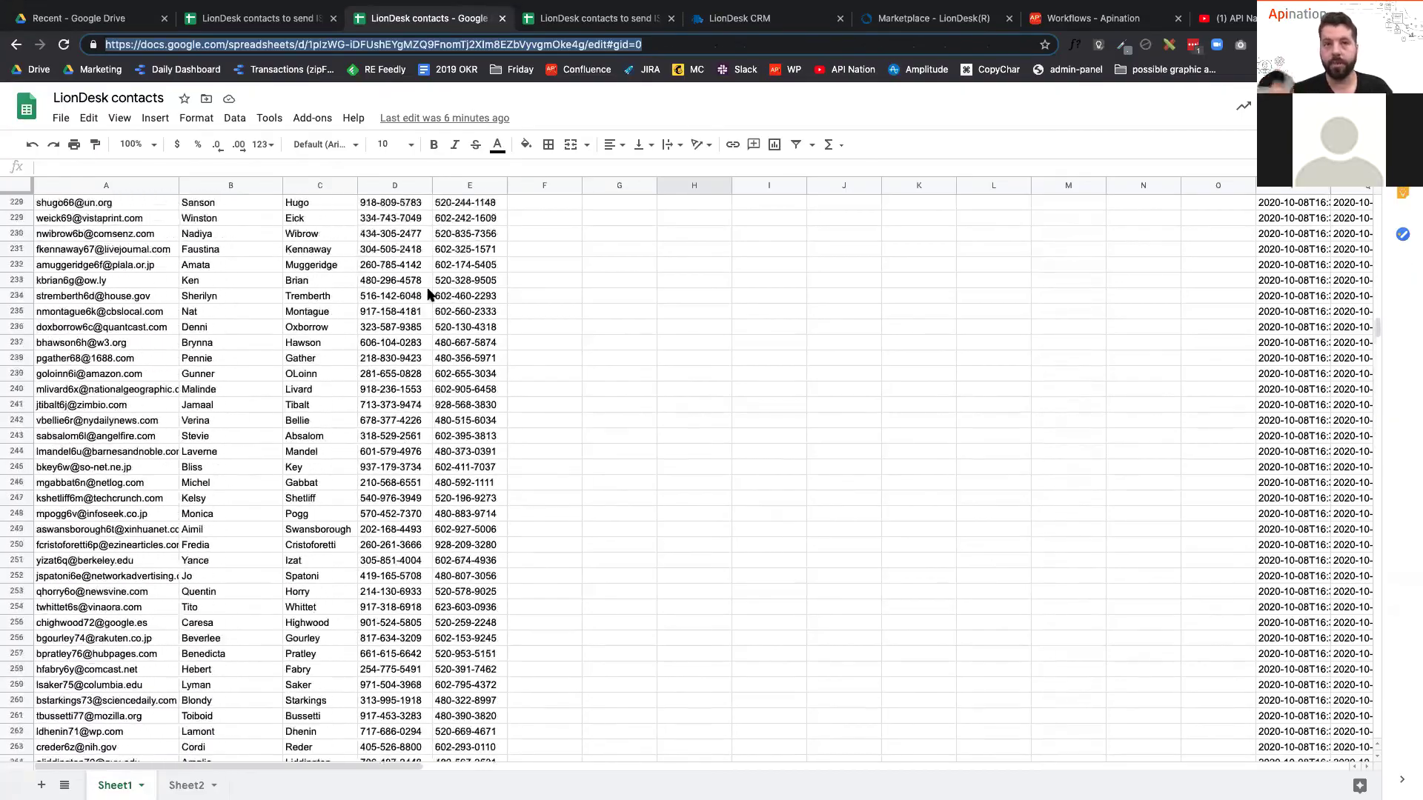
{"action": "scroll", "coordinate": [428, 295], "scroll_direction": "up", "scroll_amount": 20}
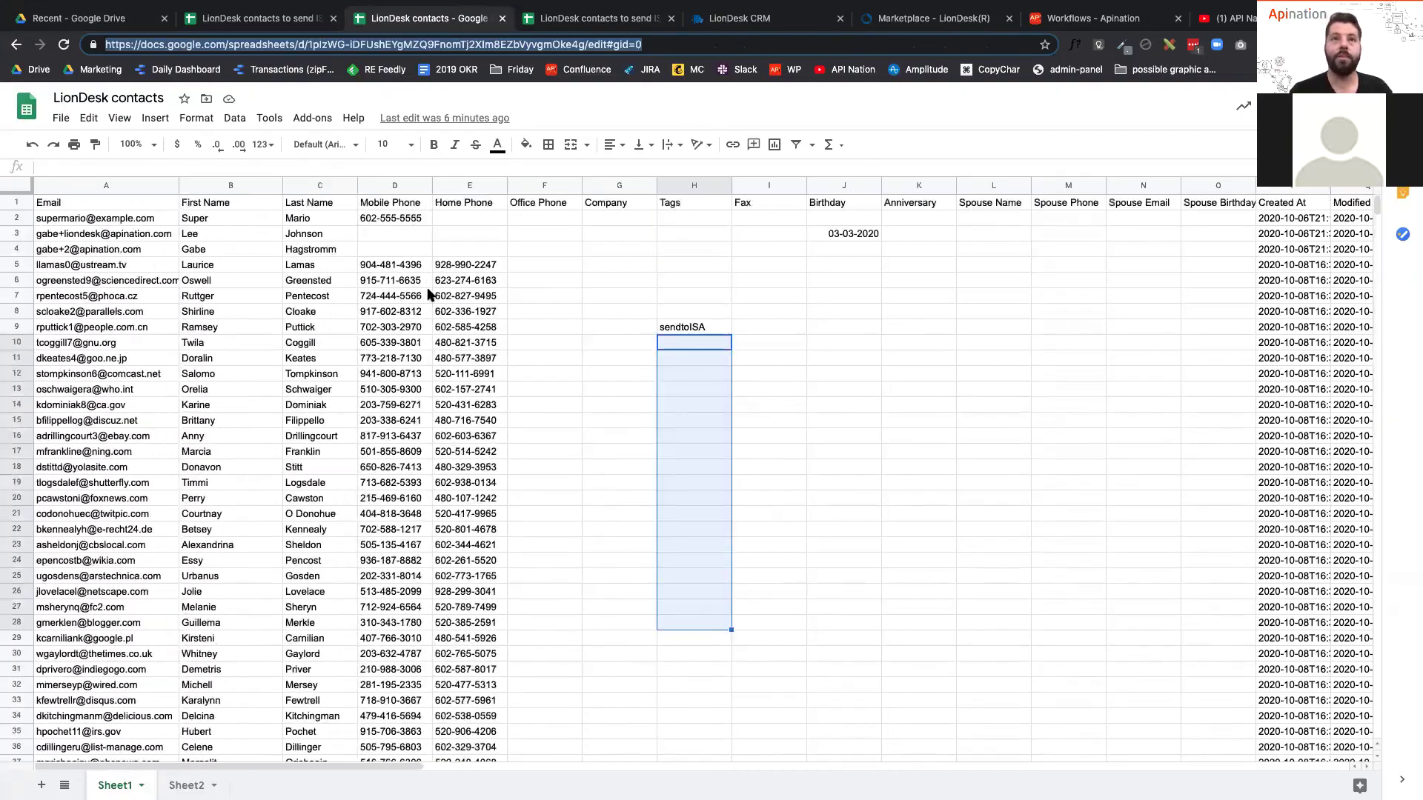
{"action": "left_click", "coordinate": [545, 203]}
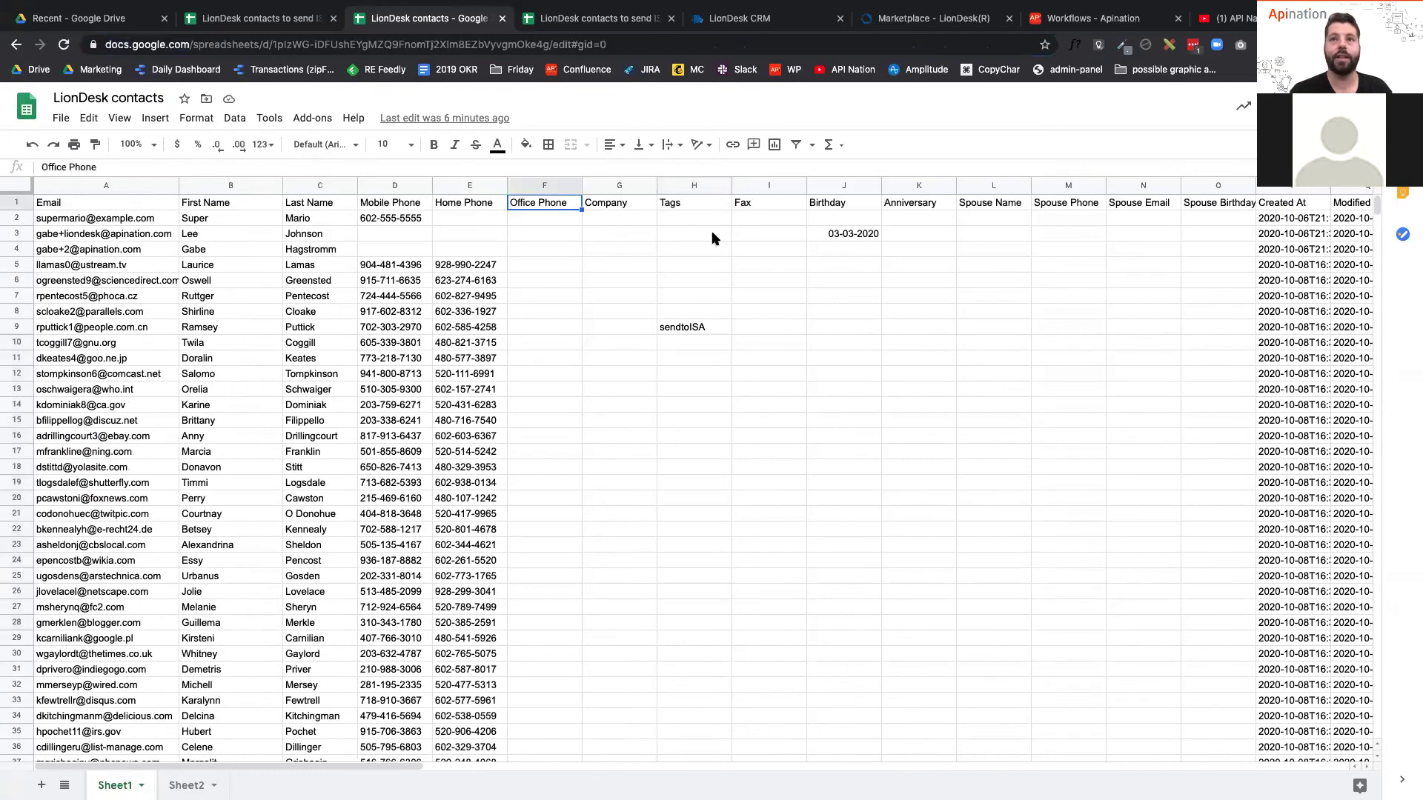
{"action": "scroll", "coordinate": [714, 238], "scroll_direction": "right", "scroll_amount": 15}
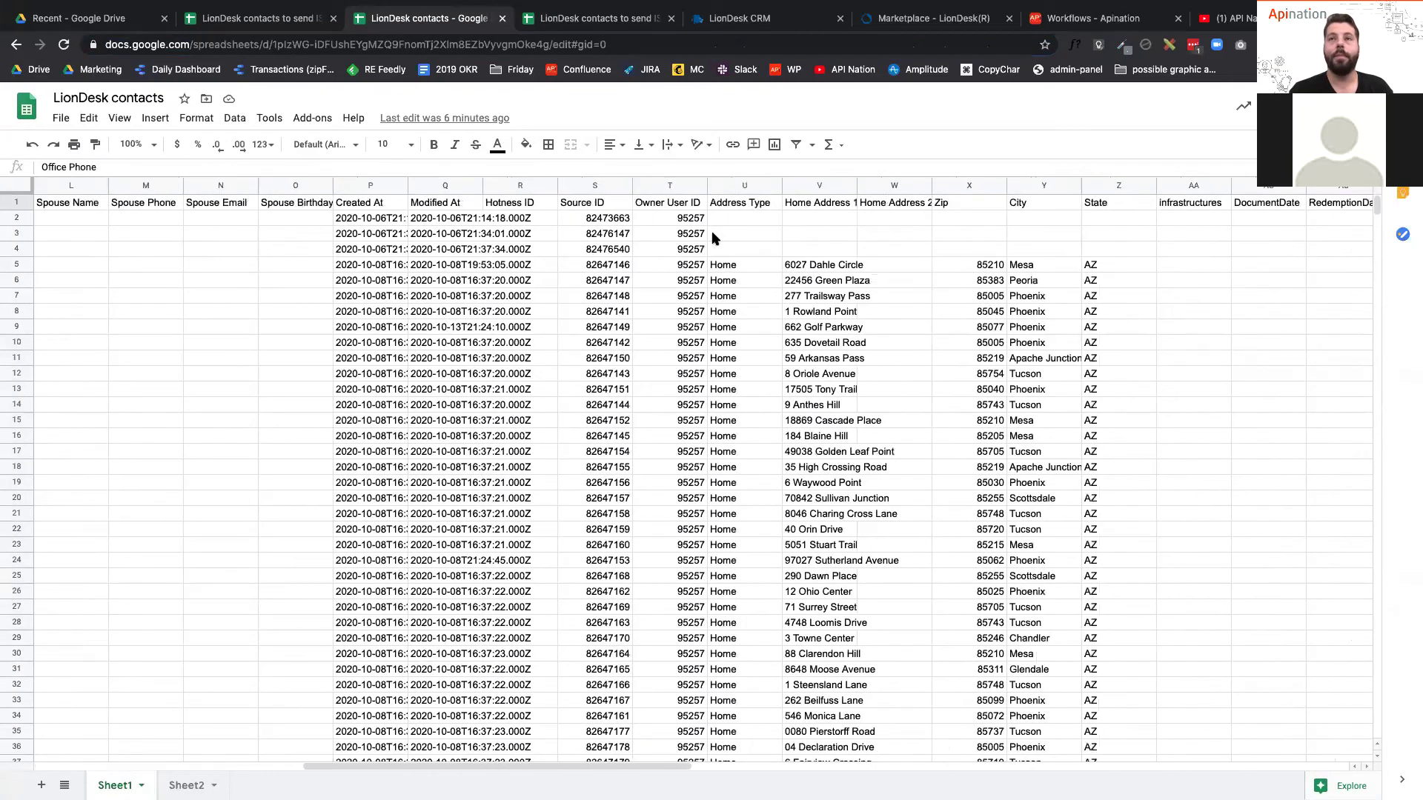
{"action": "scroll", "coordinate": [714, 238], "scroll_direction": "right", "scroll_amount": 5}
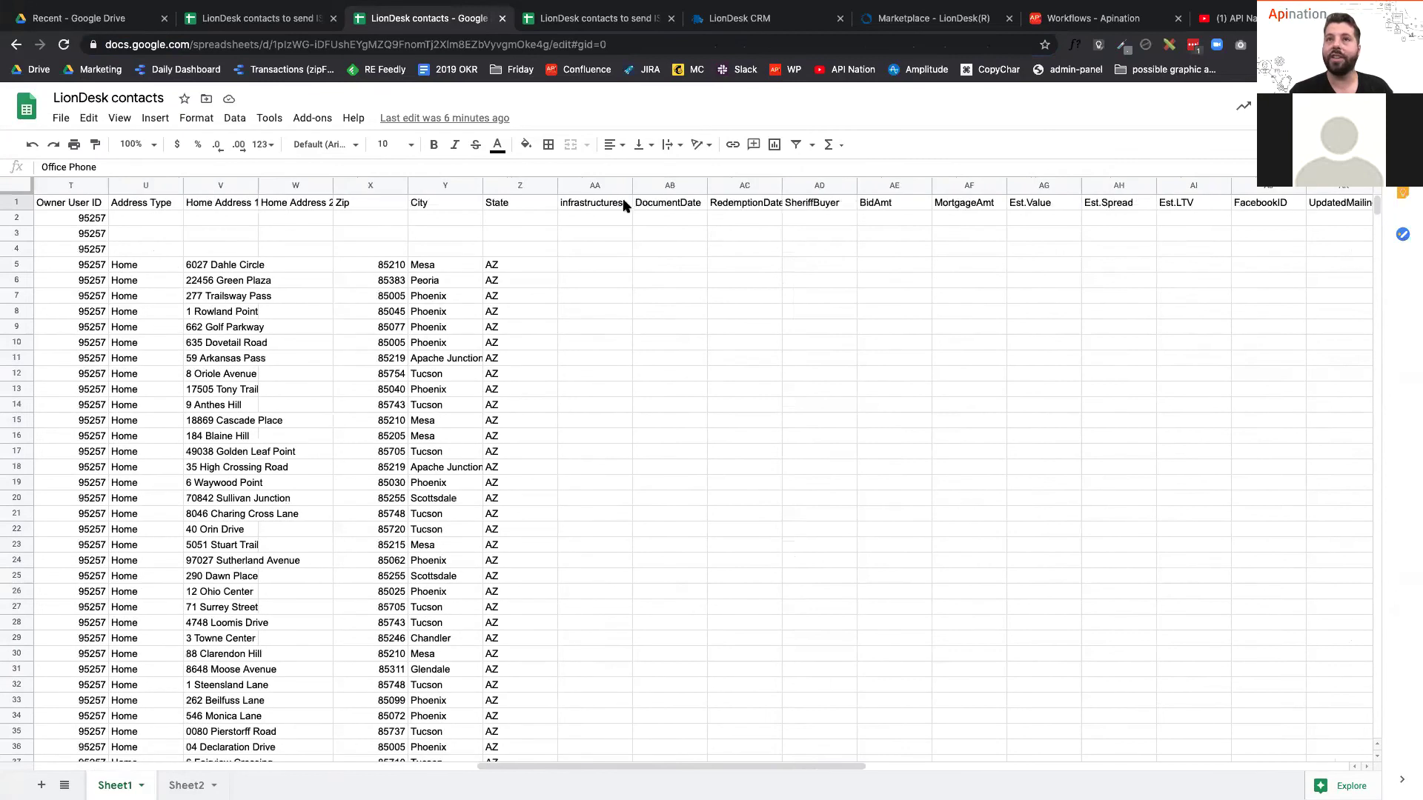
Highlight the custom field headers infrastructures to Est.Value and SportPlayed to YearsPlayed while reviewing the header row.
{"action": "left_click", "coordinate": [593, 203]}
{"action": "left_click", "coordinate": [1048, 203], "text": "shift"}
{"action": "scroll", "coordinate": [1193, 214], "scroll_direction": "right", "scroll_amount": 2}
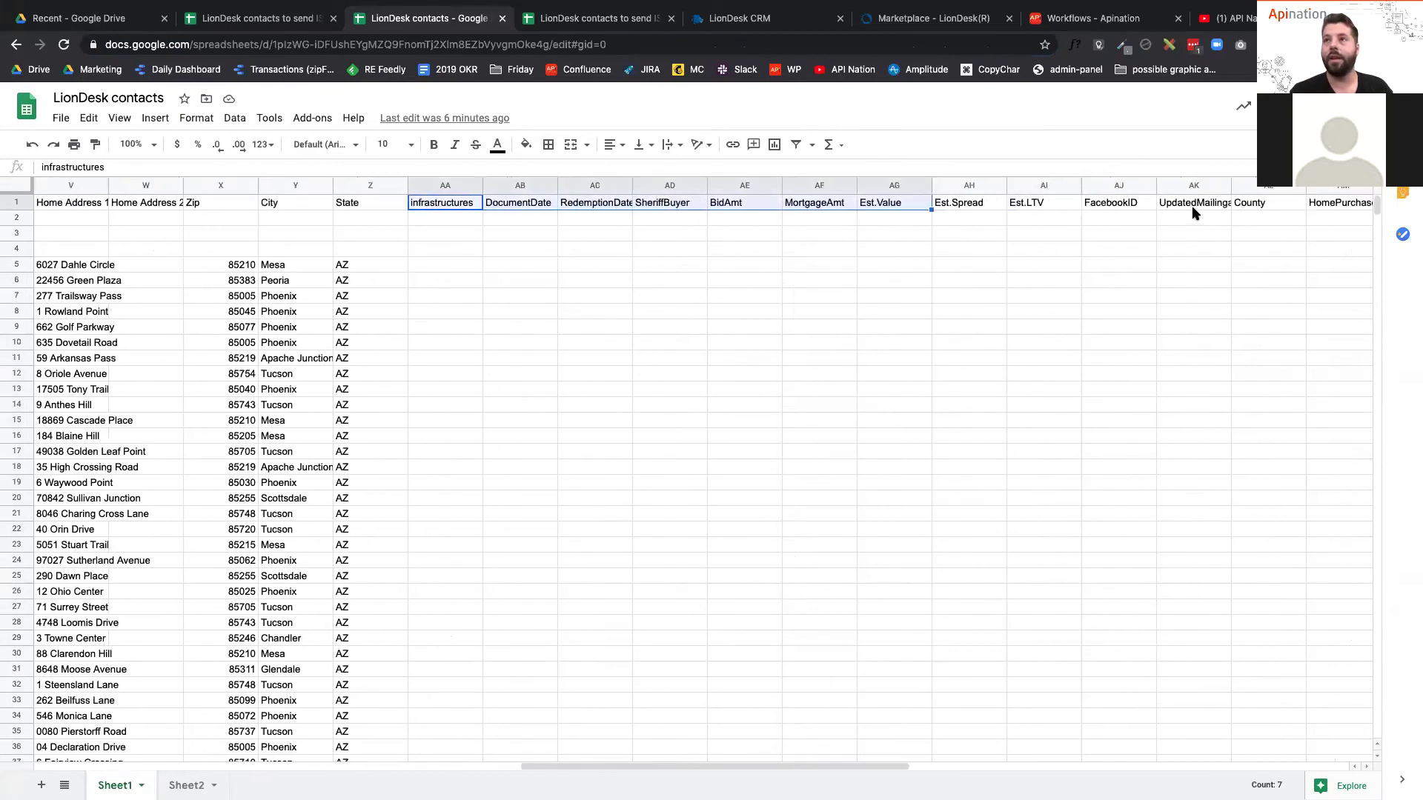
{"action": "scroll", "coordinate": [1143, 191], "scroll_direction": "right", "scroll_amount": 7}
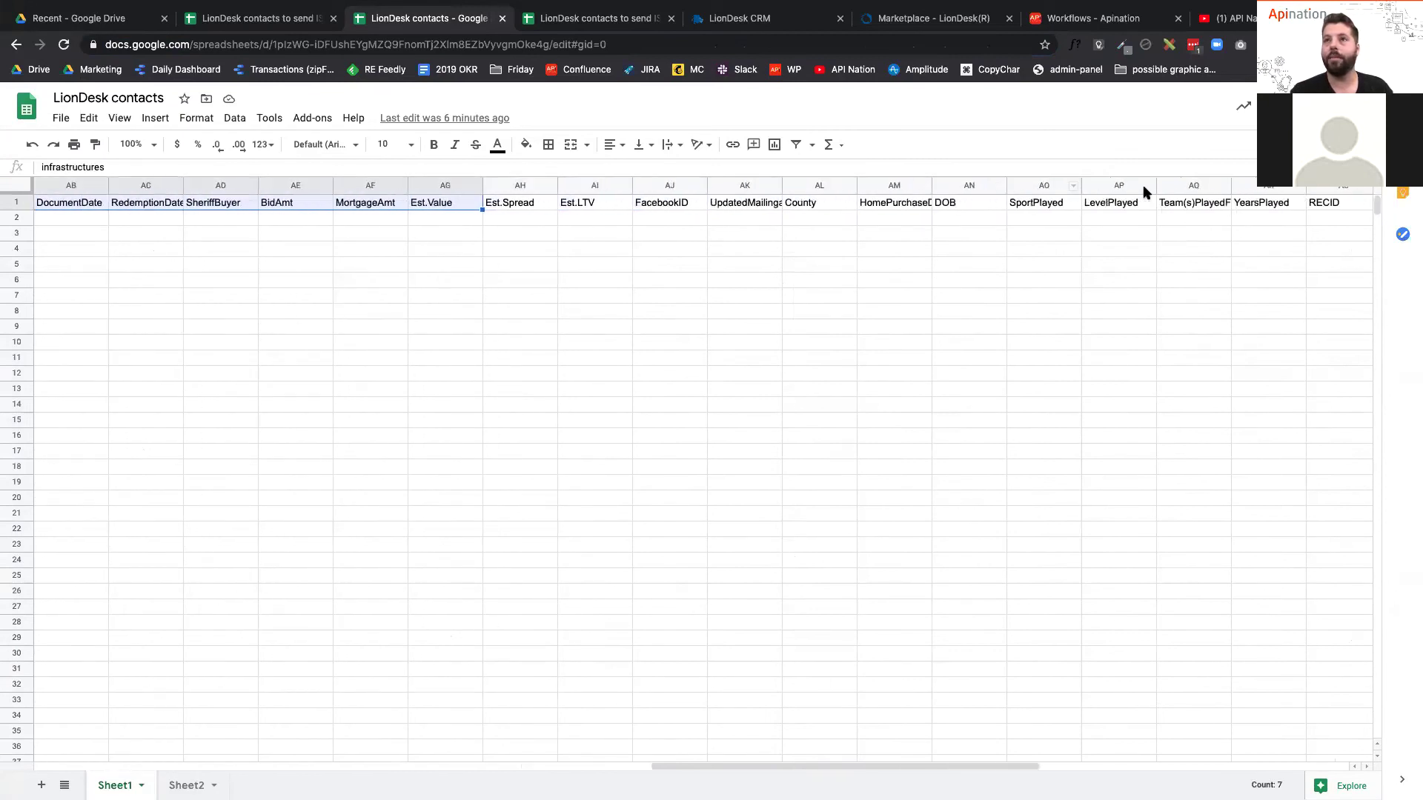
{"action": "left_click_drag", "start_coordinate": [988, 206], "coordinate": [1225, 206]}
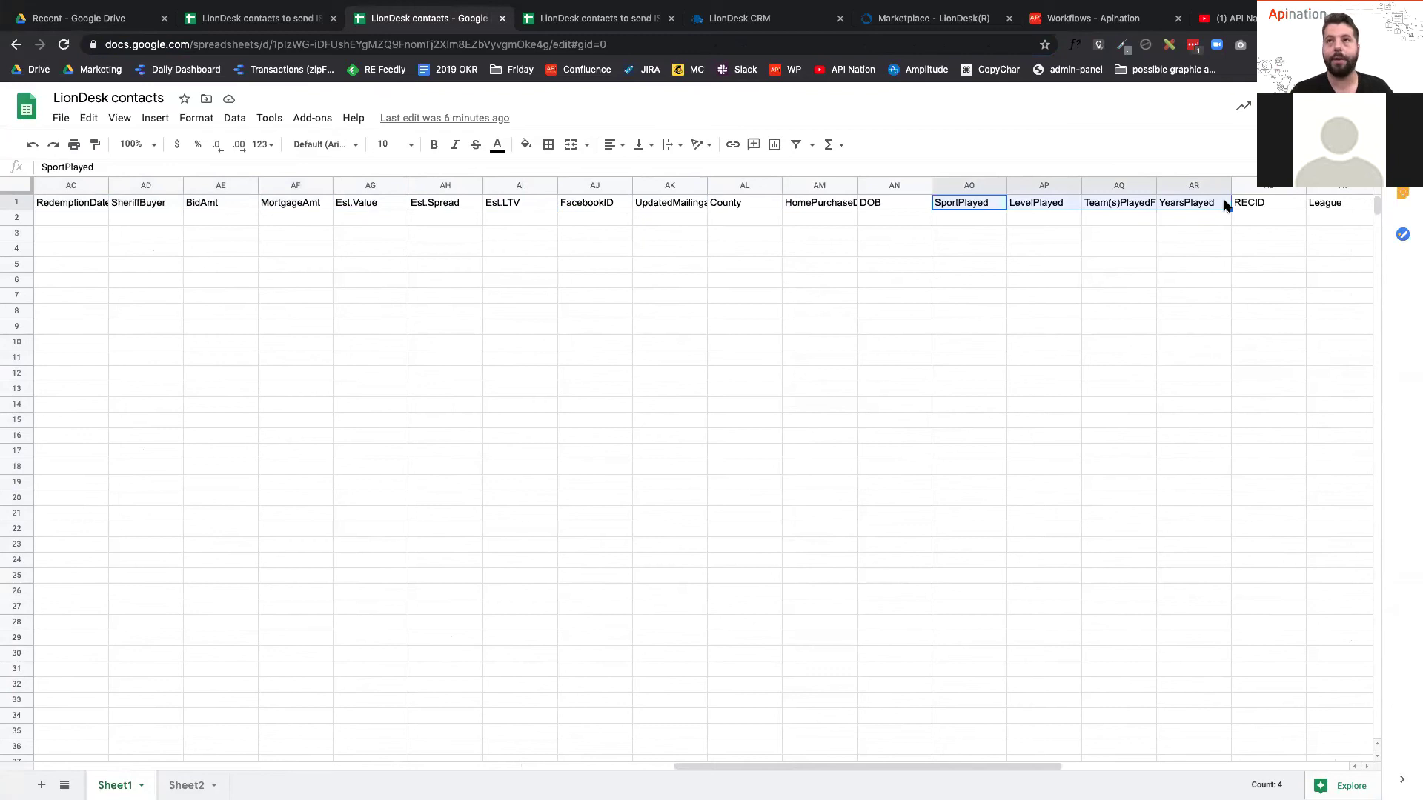
{"action": "scroll", "coordinate": [1115, 202], "scroll_direction": "right", "scroll_amount": 1}
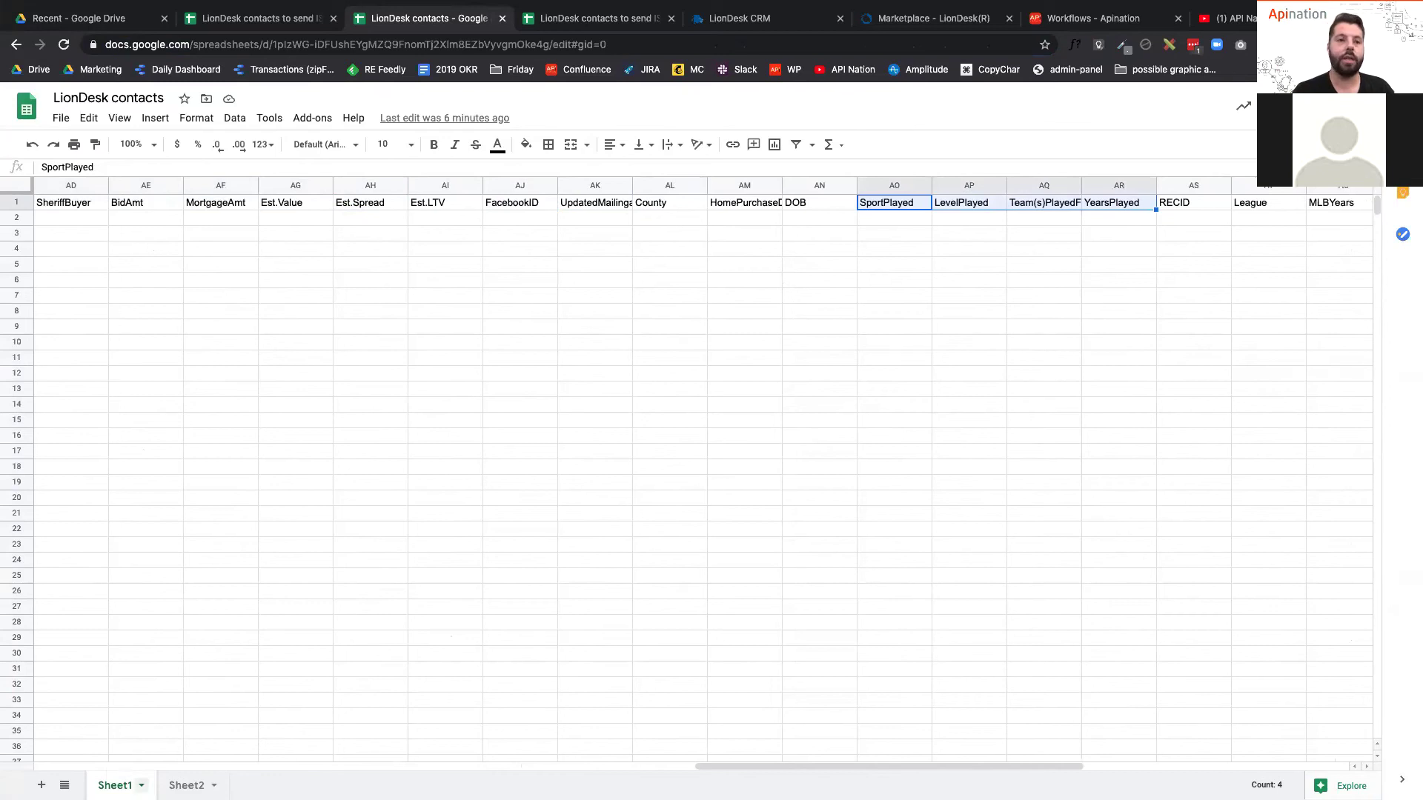
{"action": "scroll", "coordinate": [364, 570], "scroll_direction": "left", "scroll_amount": 16}
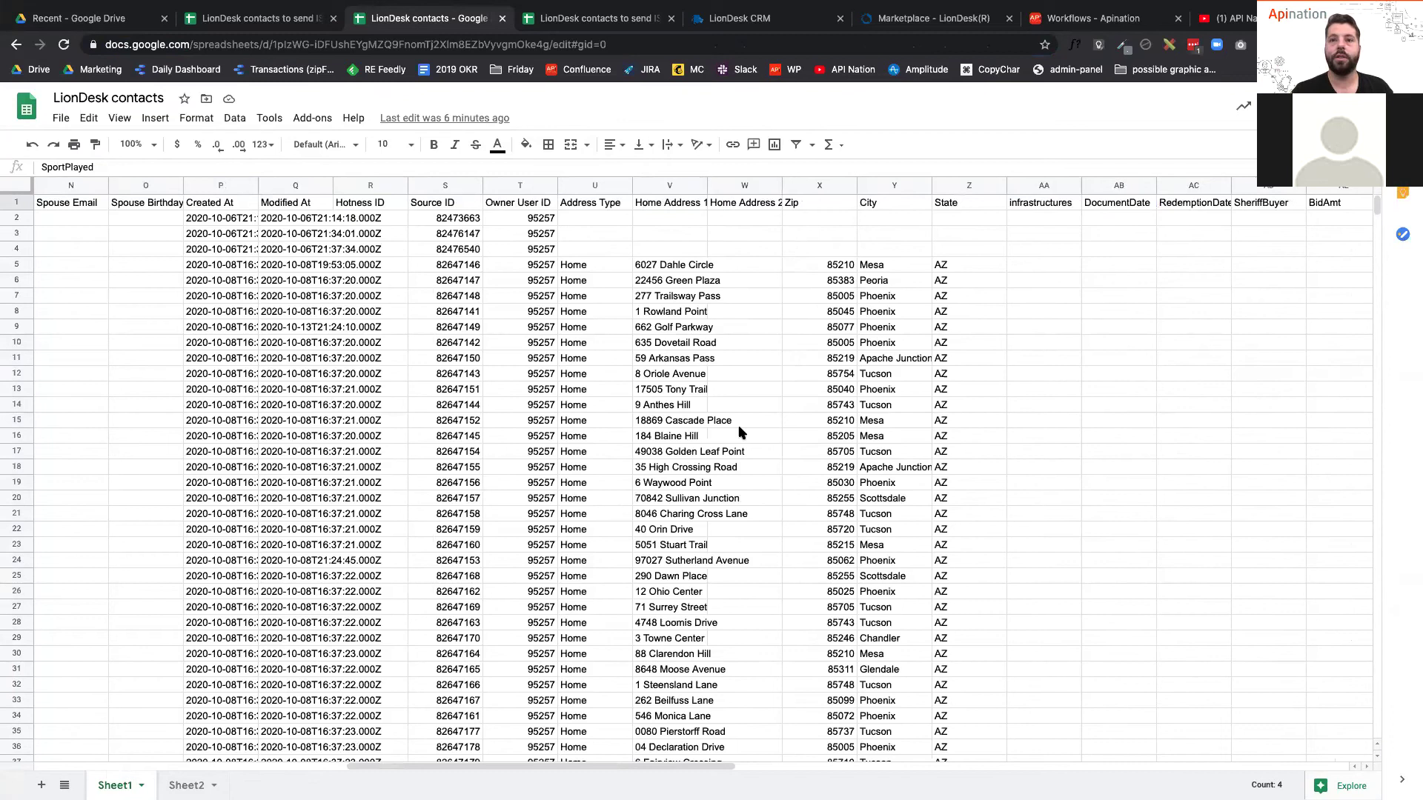
Clear the field-name list in A1:A60 of Sheet2 and check the emptied sheet from its first row.
{"action": "left_click", "coordinate": [186, 786]}
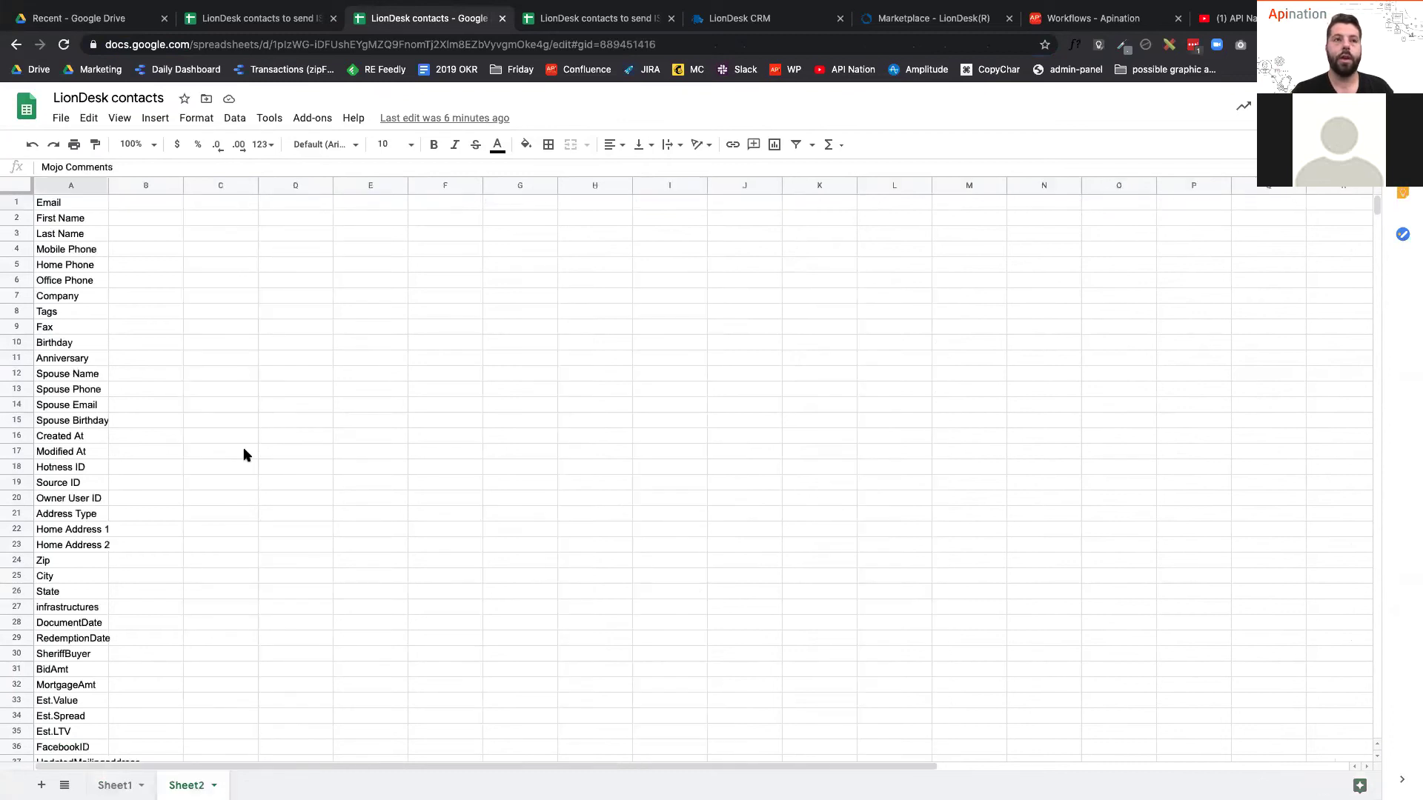
{"action": "left_click", "coordinate": [80, 207]}
{"action": "scroll", "coordinate": [163, 615], "scroll_direction": "down", "scroll_amount": 5}
{"action": "scroll", "coordinate": [165, 617], "scroll_direction": "down", "scroll_amount": 5}
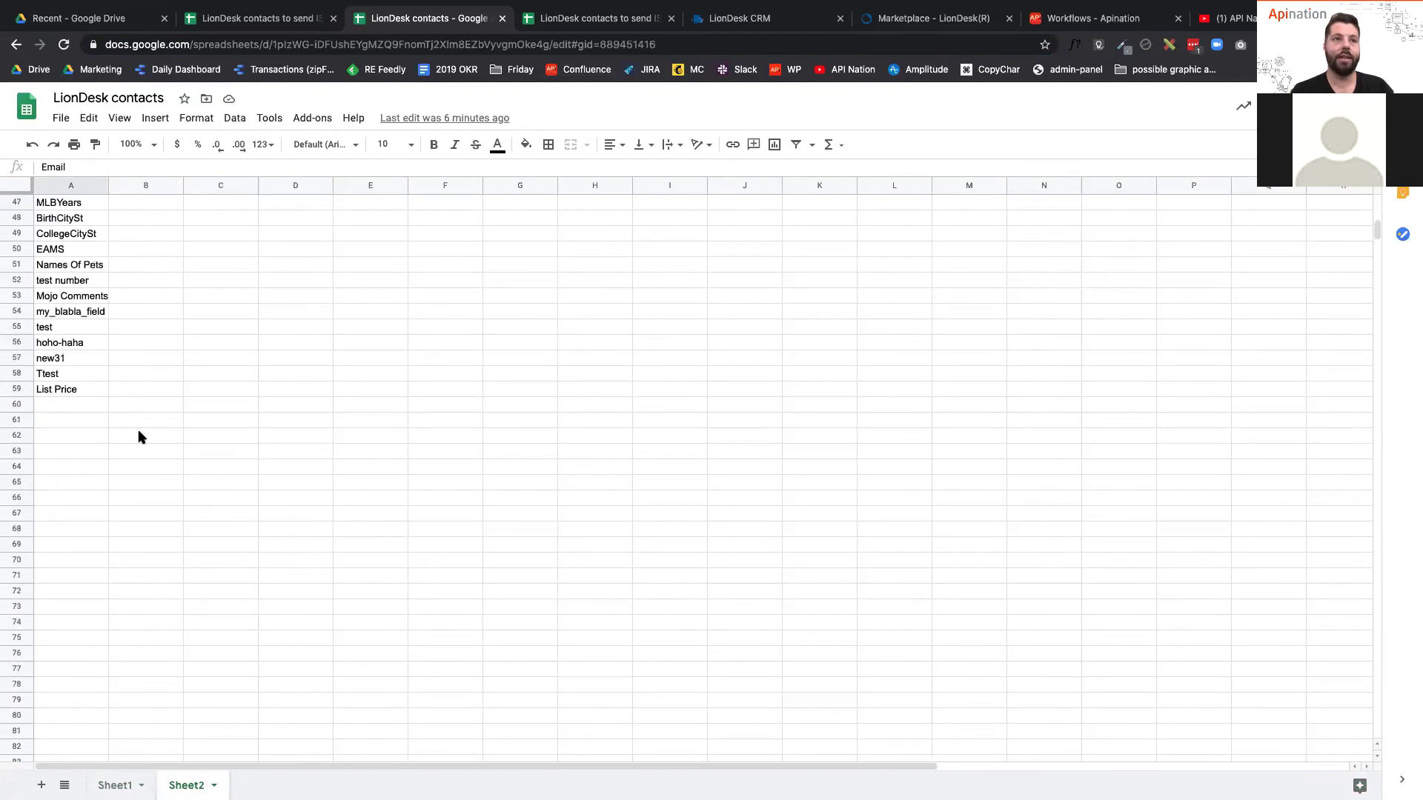
{"action": "left_click", "coordinate": [89, 402], "text": "shift"}
{"action": "key", "text": "Delete"}
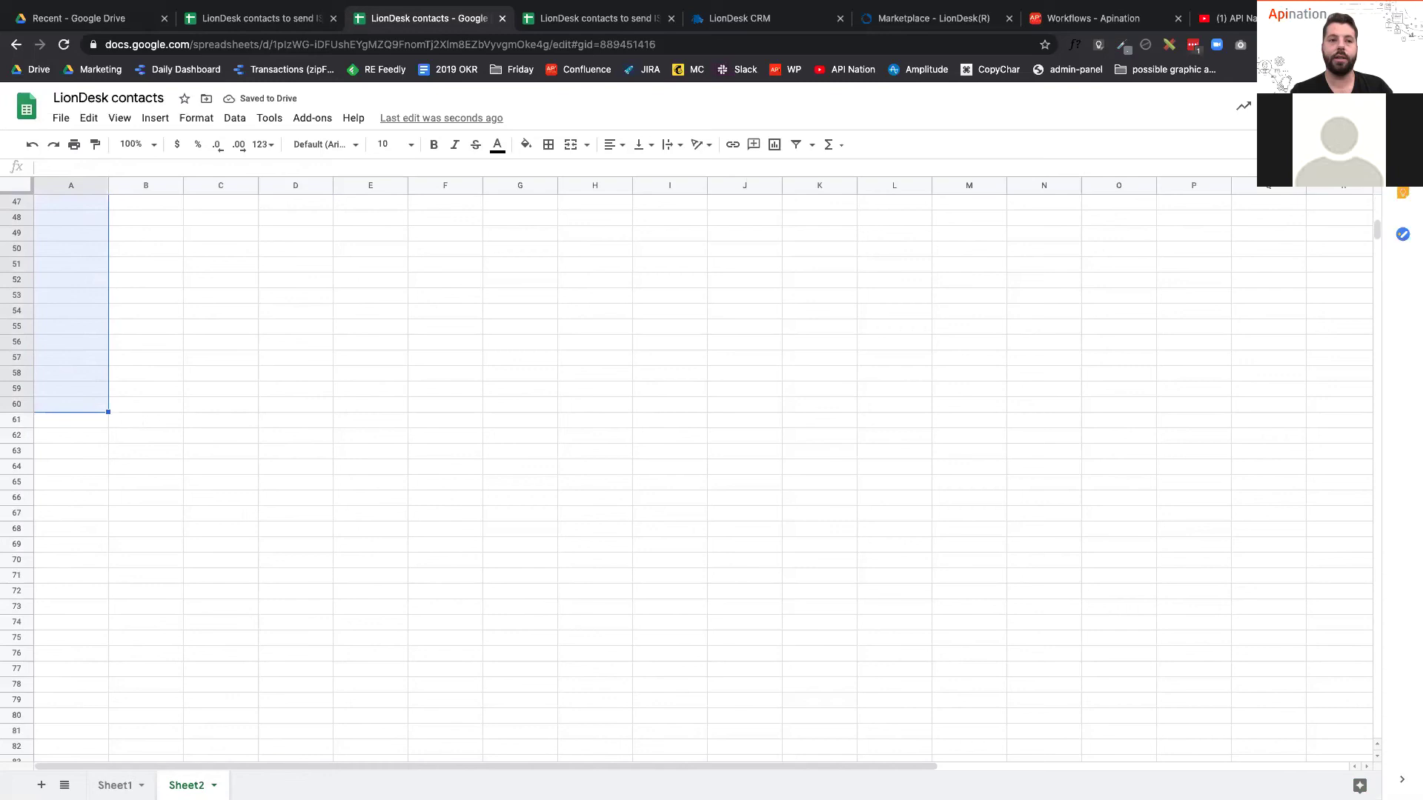
{"action": "left_click", "coordinate": [115, 785]}
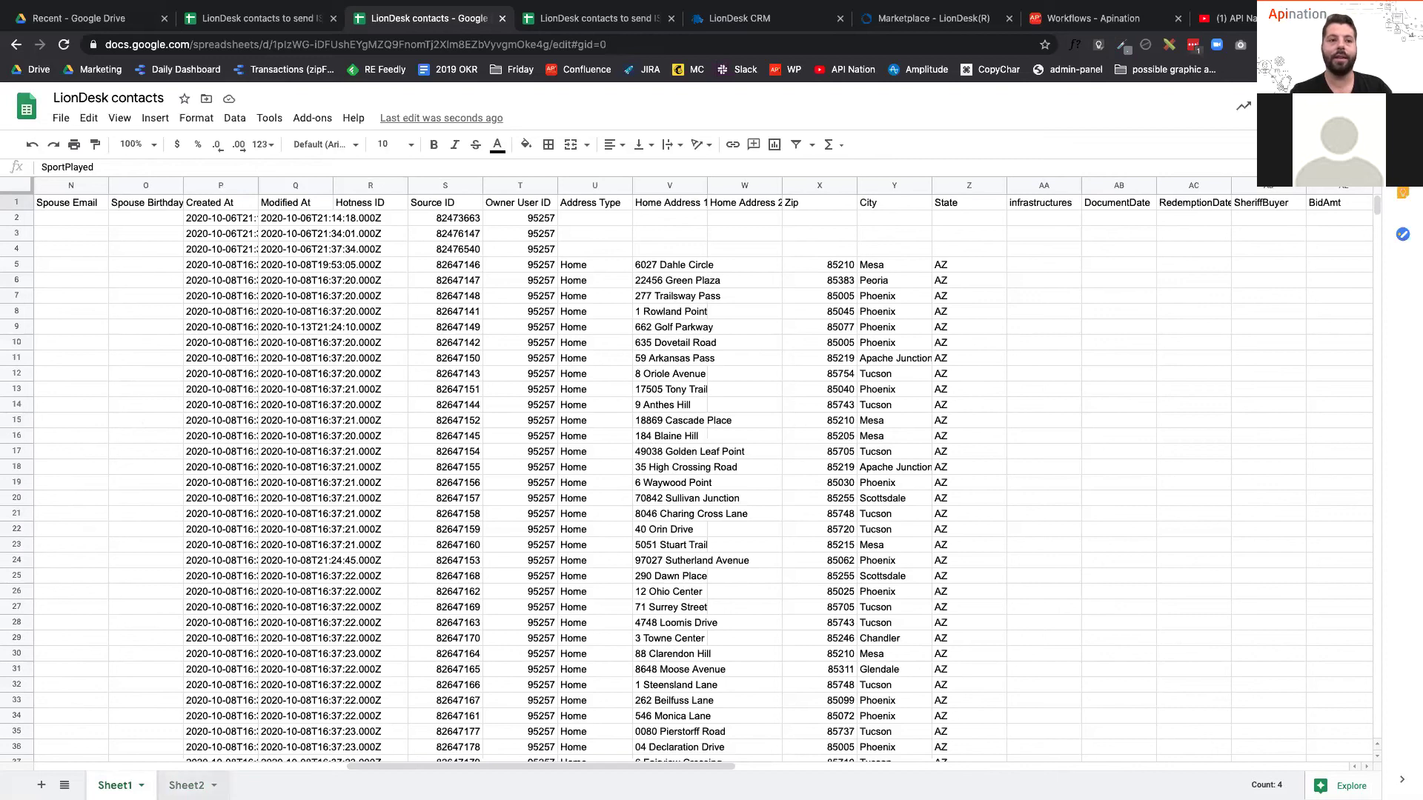
{"action": "left_click", "coordinate": [186, 785]}
{"action": "scroll", "coordinate": [230, 377], "scroll_direction": "up", "scroll_amount": 10}
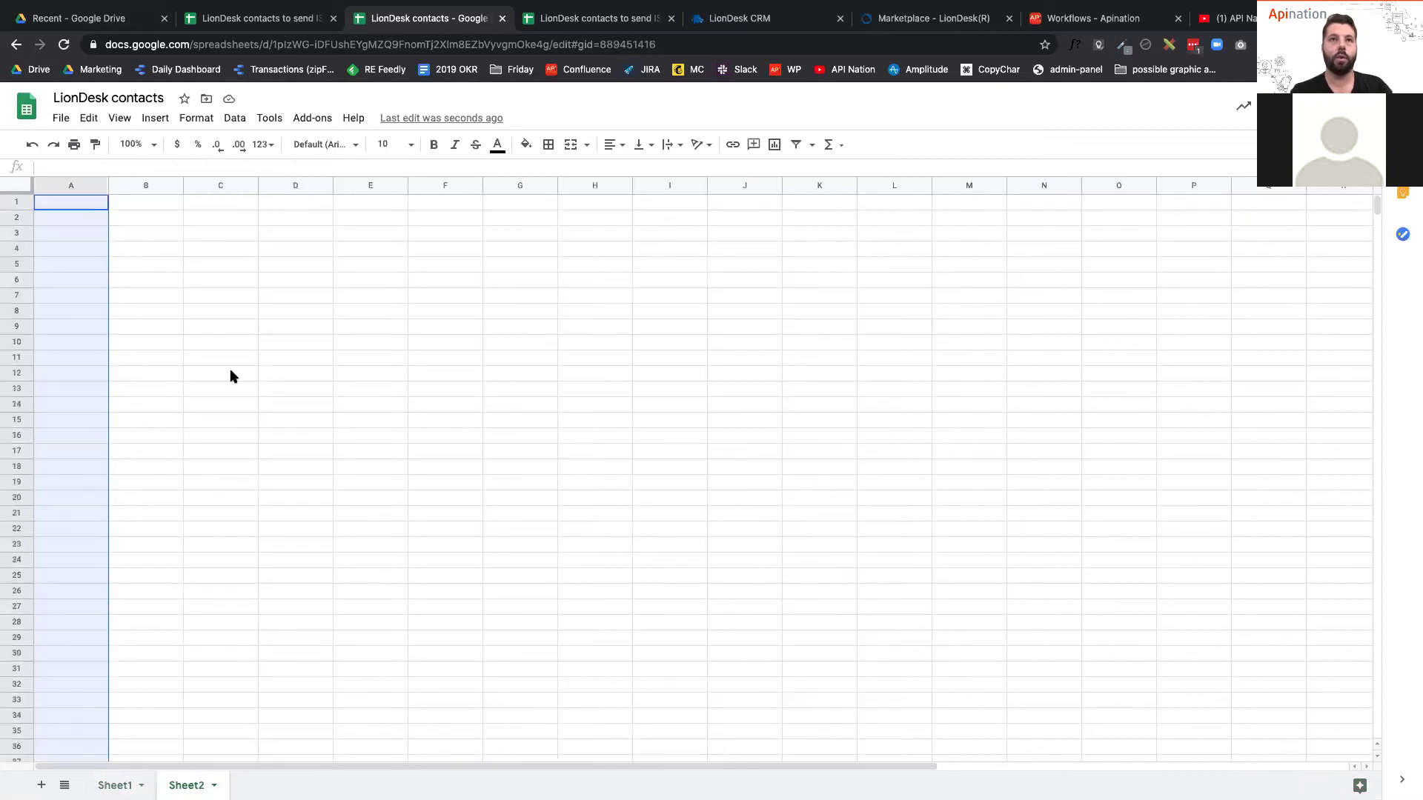
{"action": "left_click", "coordinate": [178, 233]}
{"action": "left_click", "coordinate": [179, 222]}
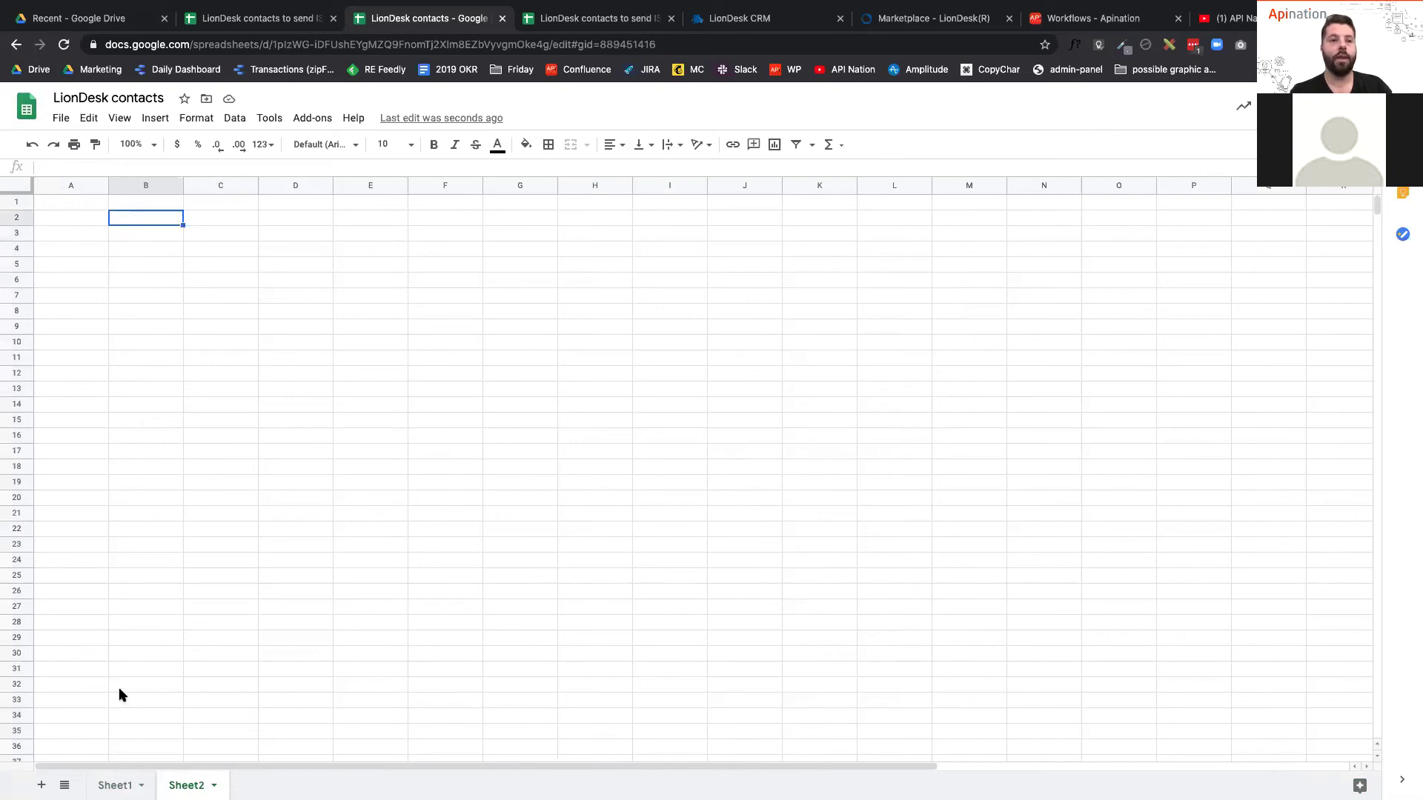
Look over the Zip values on Sheet1 and select the entire Zip column.
{"action": "left_click", "coordinate": [115, 785]}
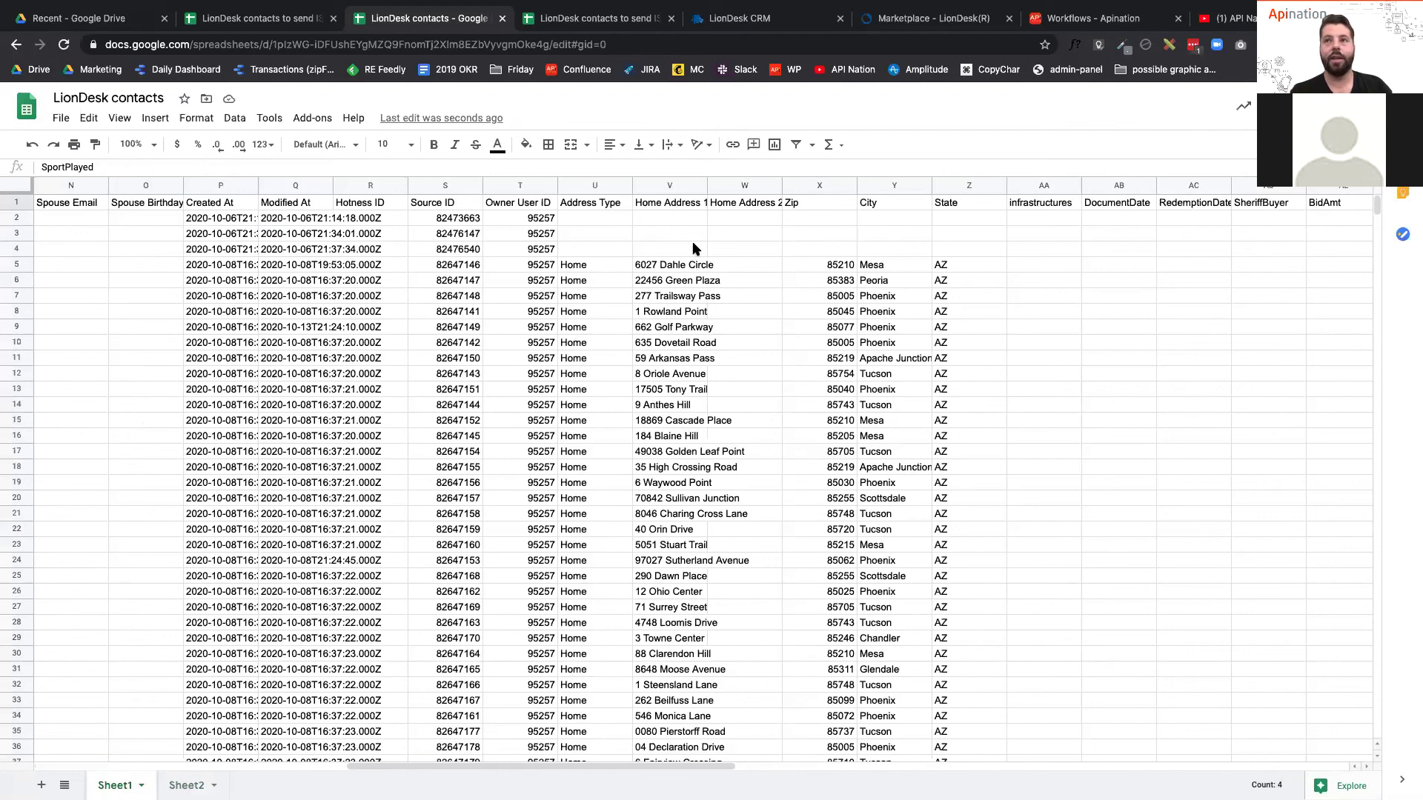
{"action": "left_click", "coordinate": [819, 267]}
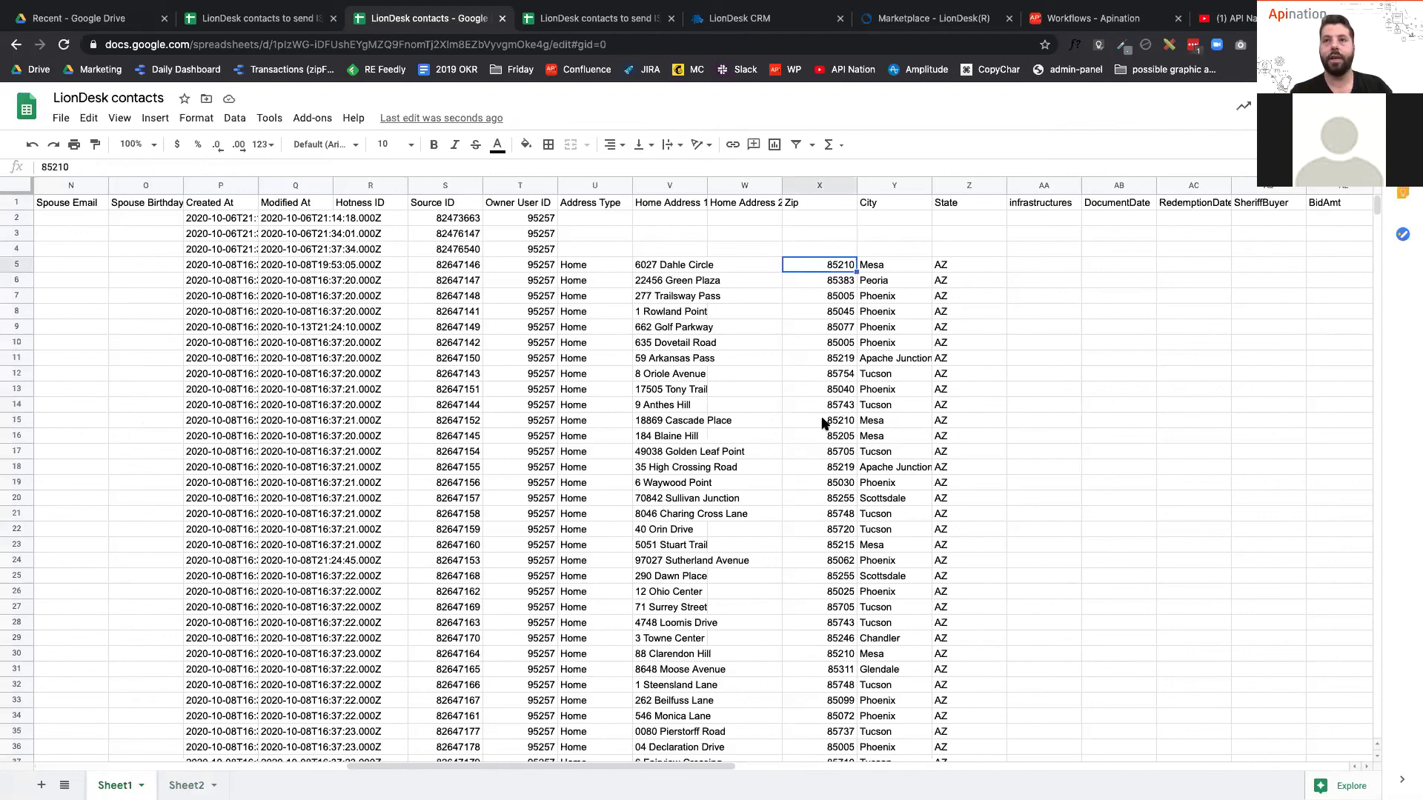
{"action": "scroll", "coordinate": [842, 683], "scroll_direction": "down", "scroll_amount": 5}
{"action": "scroll", "coordinate": [842, 683], "scroll_direction": "up", "scroll_amount": 5}
{"action": "left_click", "coordinate": [819, 187]}
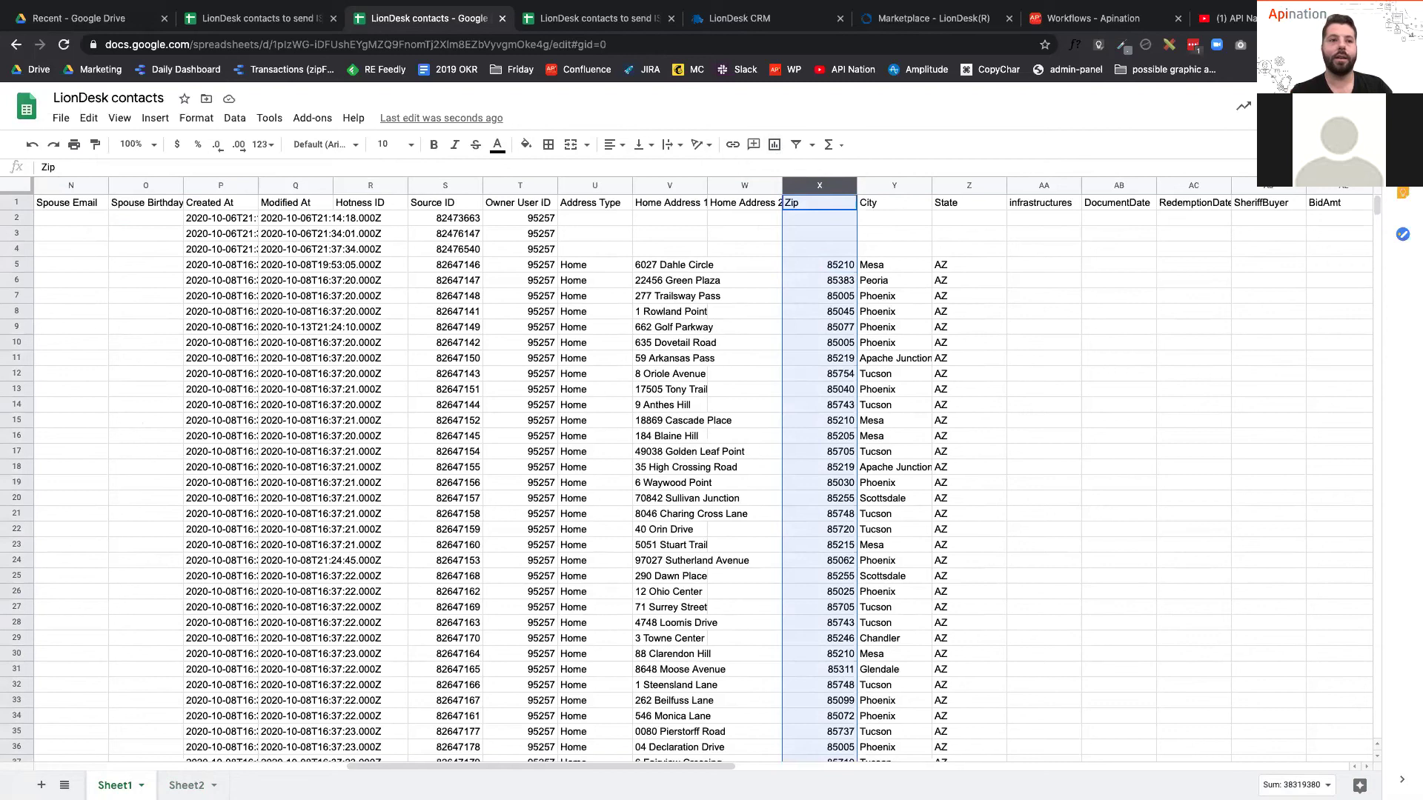
Insert an empty column chart on Sheet2 and view the available chart types.
{"action": "left_click", "coordinate": [186, 785]}
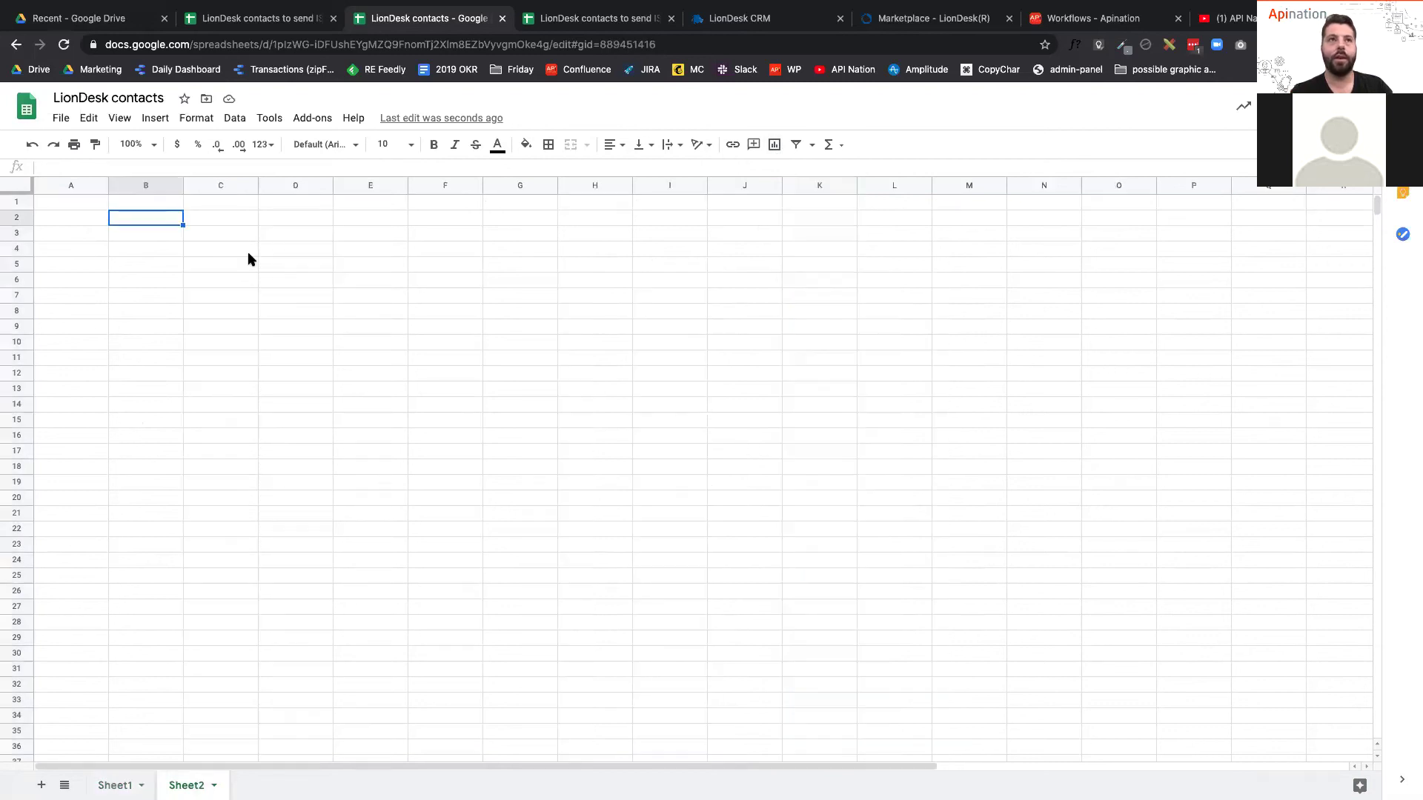
{"action": "left_click", "coordinate": [775, 144]}
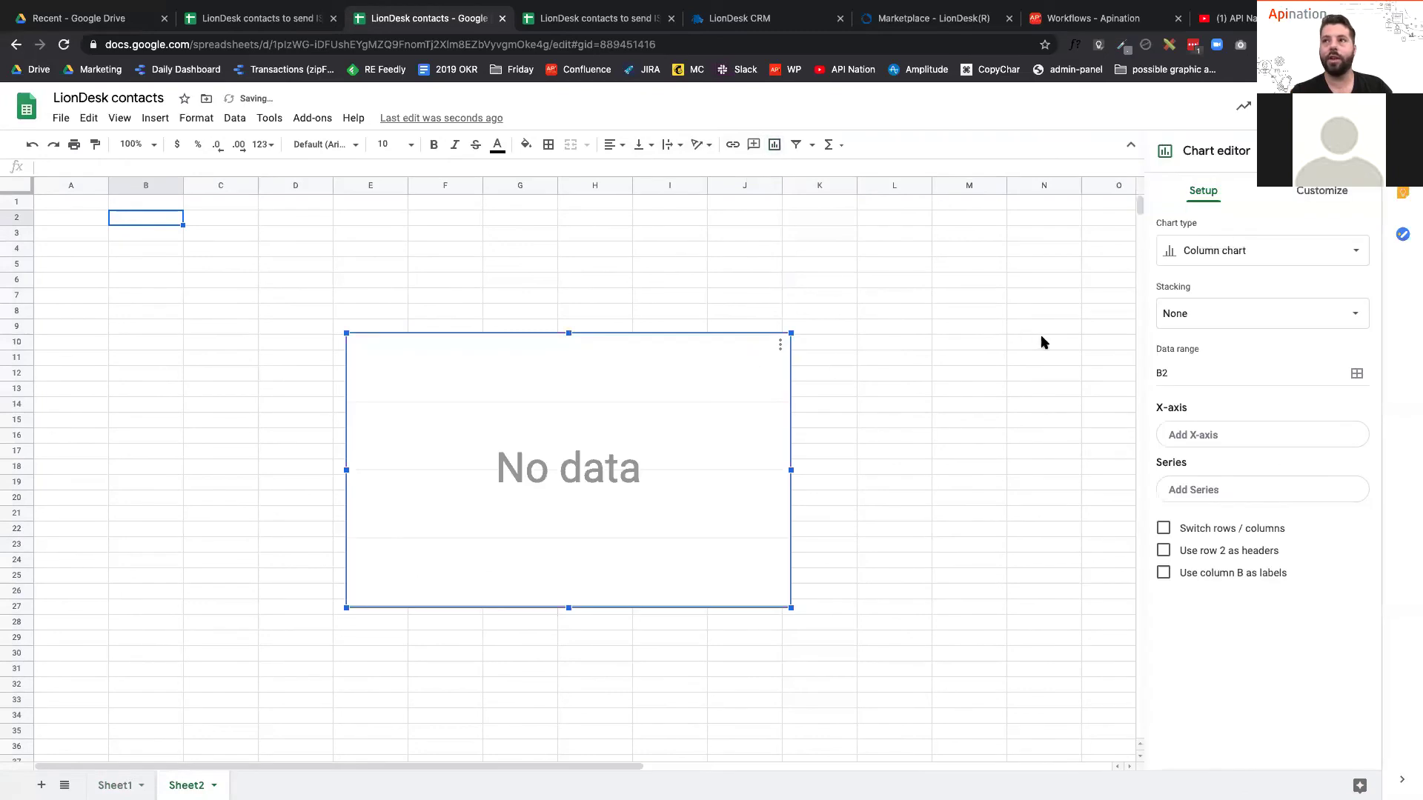
{"action": "left_click", "coordinate": [1213, 254]}
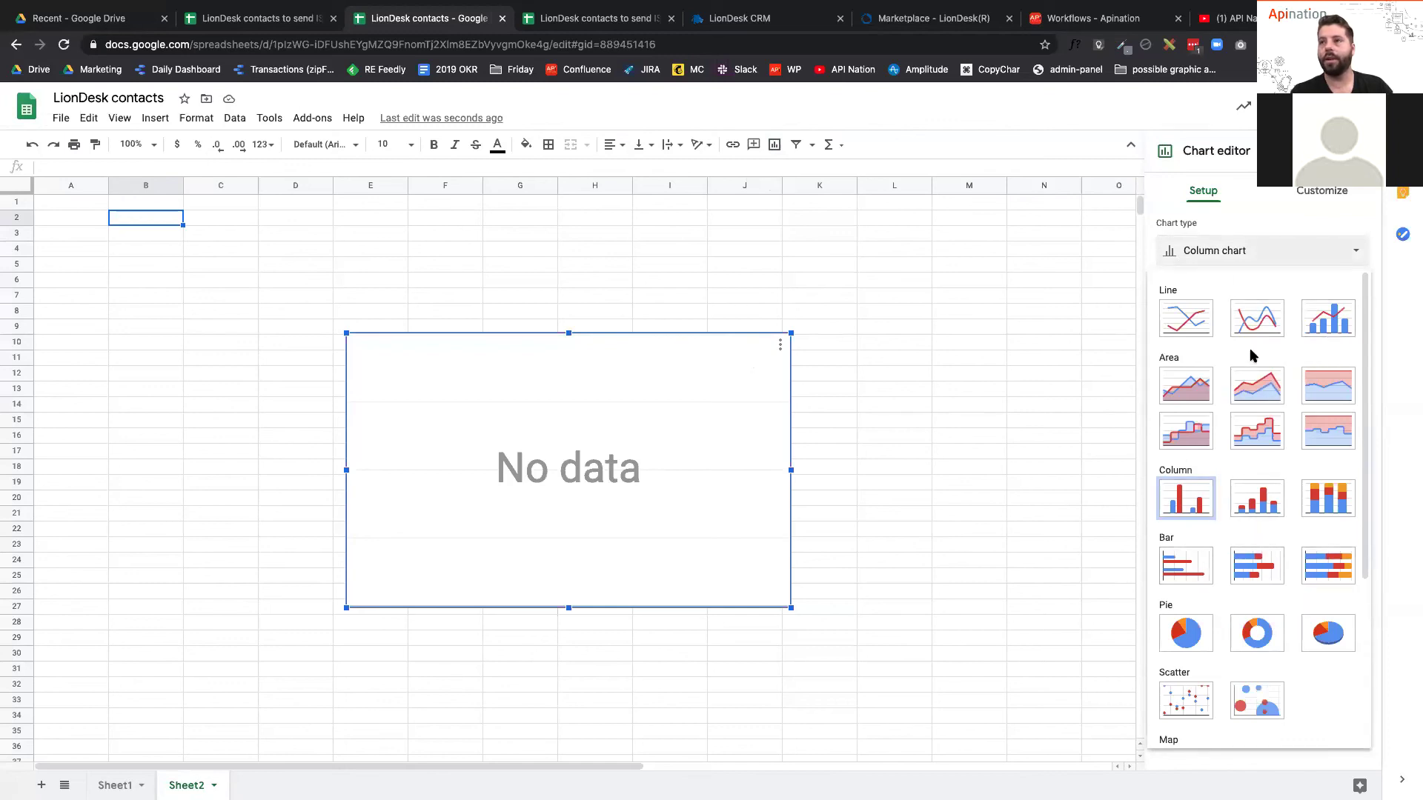
{"action": "left_click", "coordinate": [1026, 451]}
{"action": "left_click", "coordinate": [608, 433]}
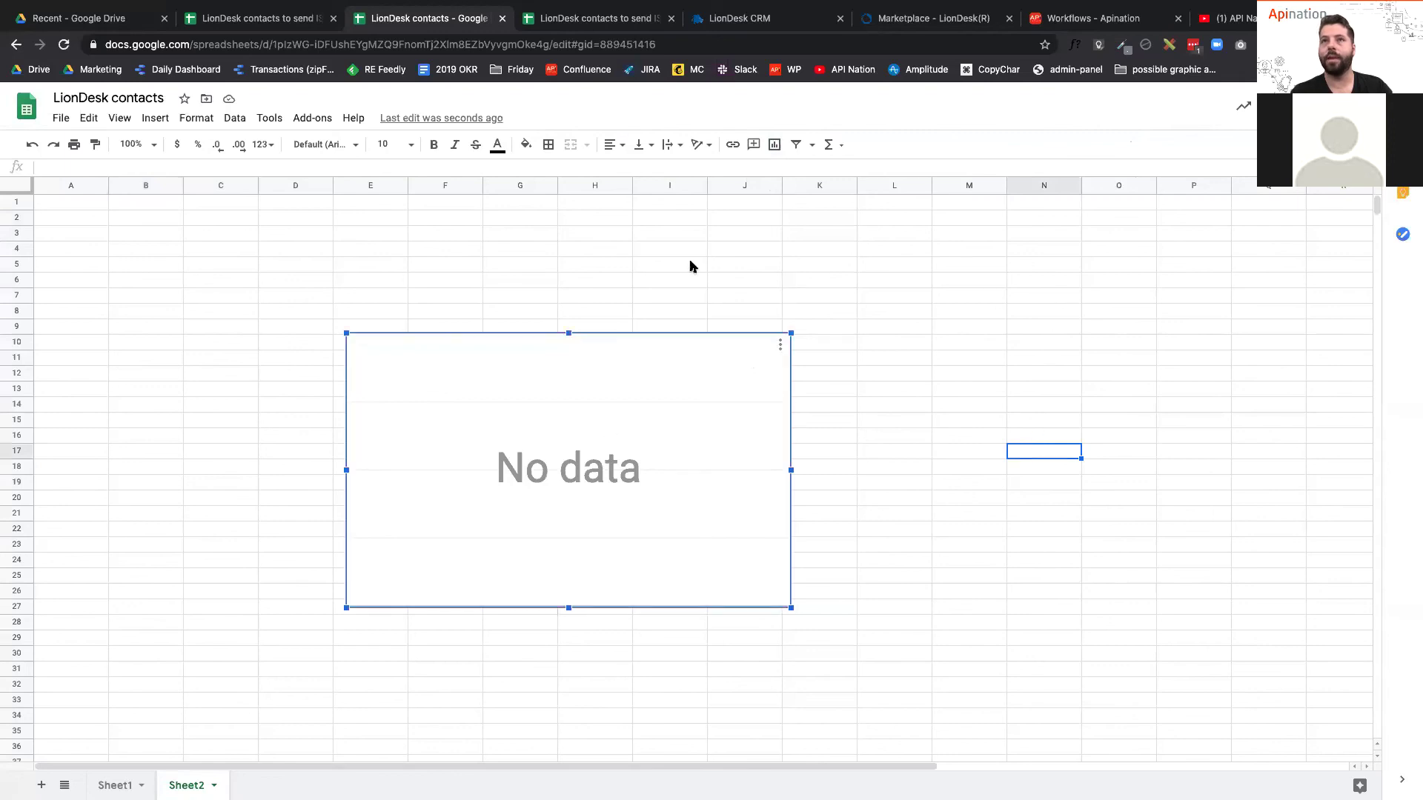
Open the empty chart on Sheet2 for editing and set its X-axis to the Zip data in Sheet1!X1:X320.
{"action": "left_click", "coordinate": [780, 346]}
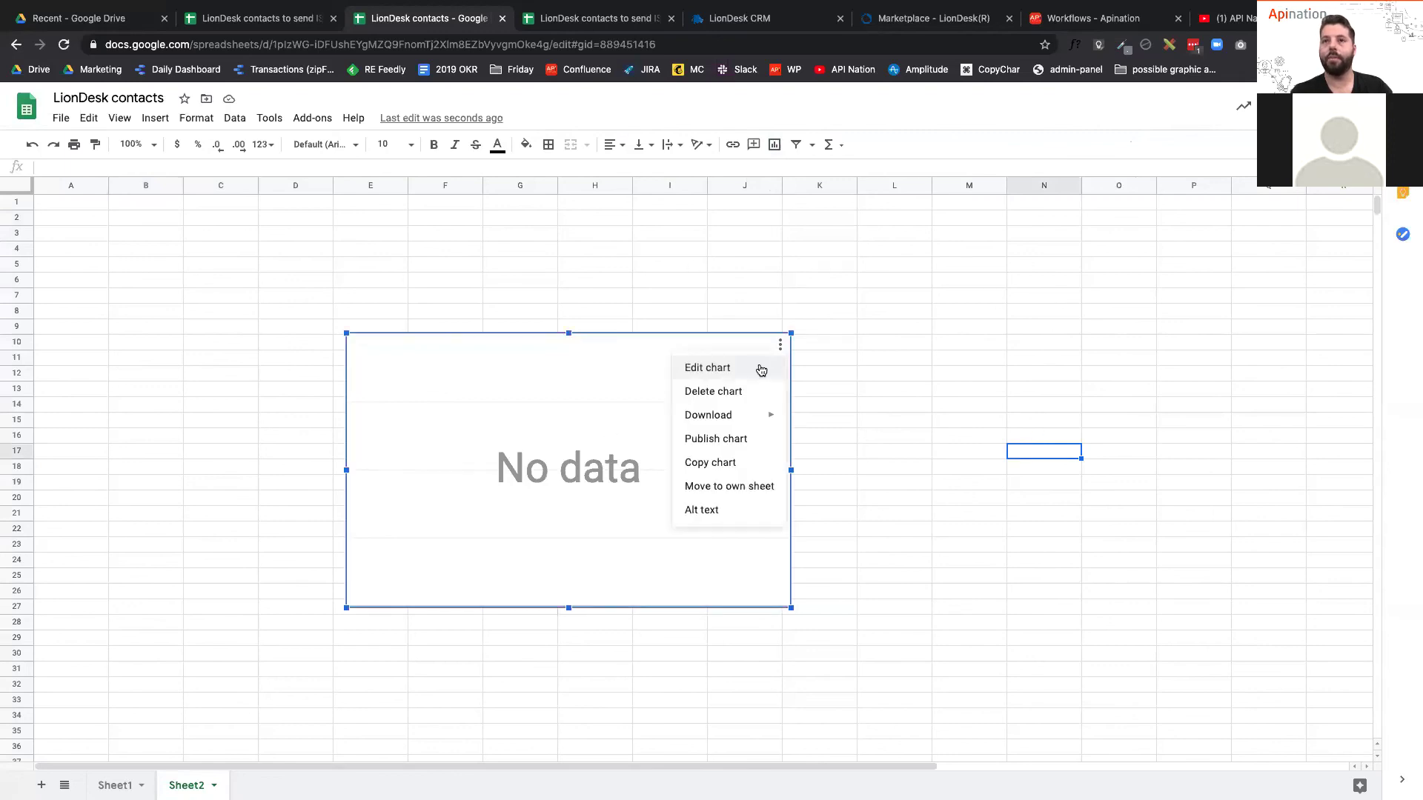
{"action": "left_click", "coordinate": [756, 369]}
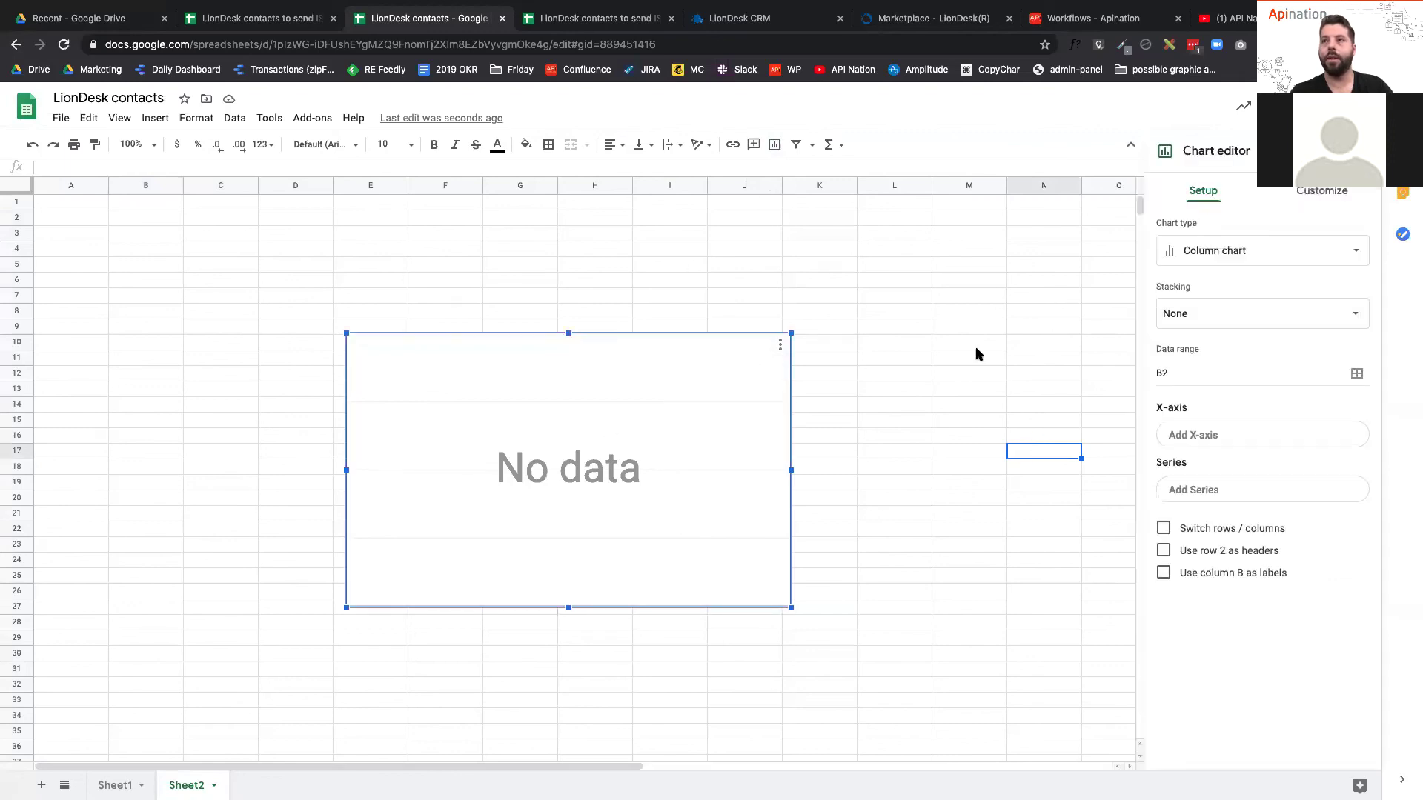
{"action": "left_click", "coordinate": [1234, 435]}
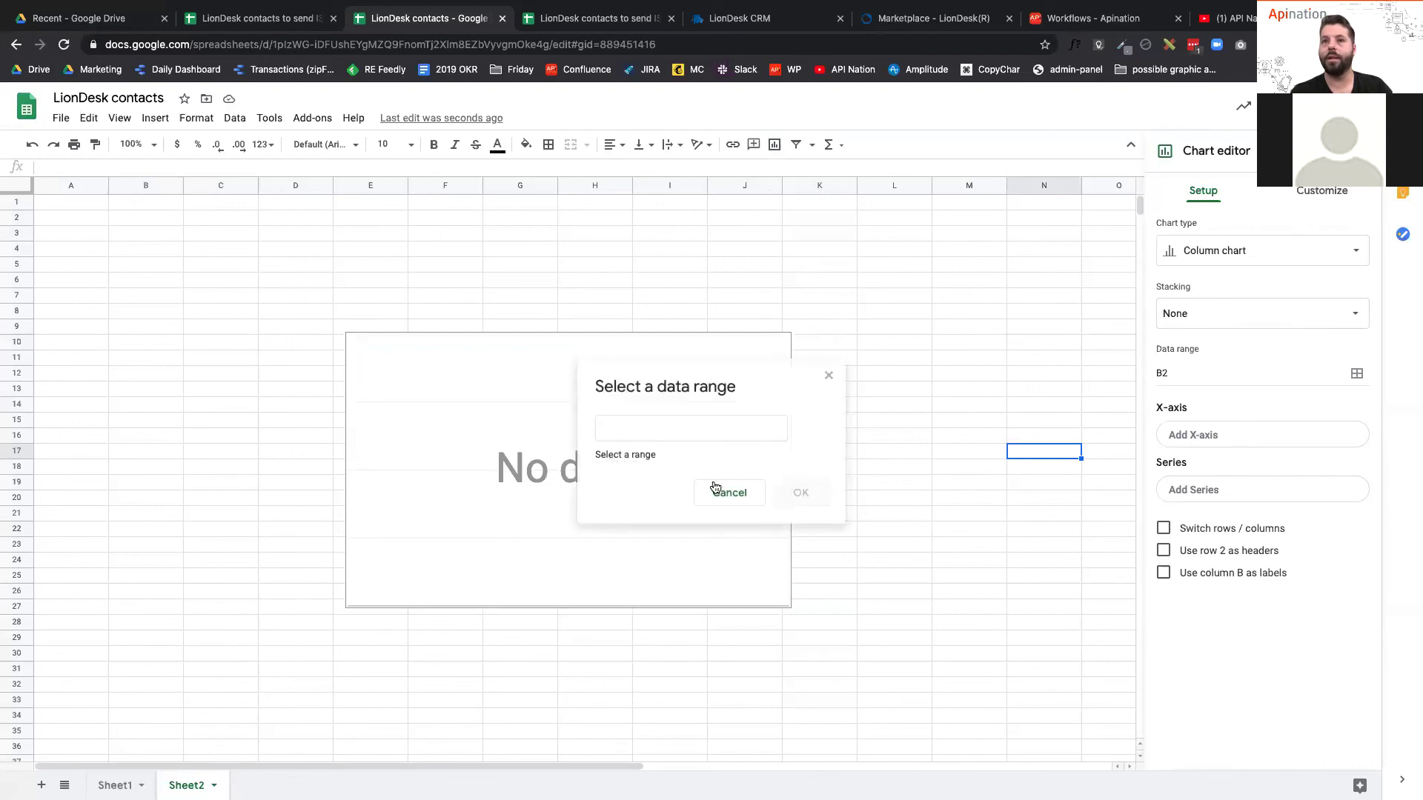
{"action": "left_click", "coordinate": [672, 427]}
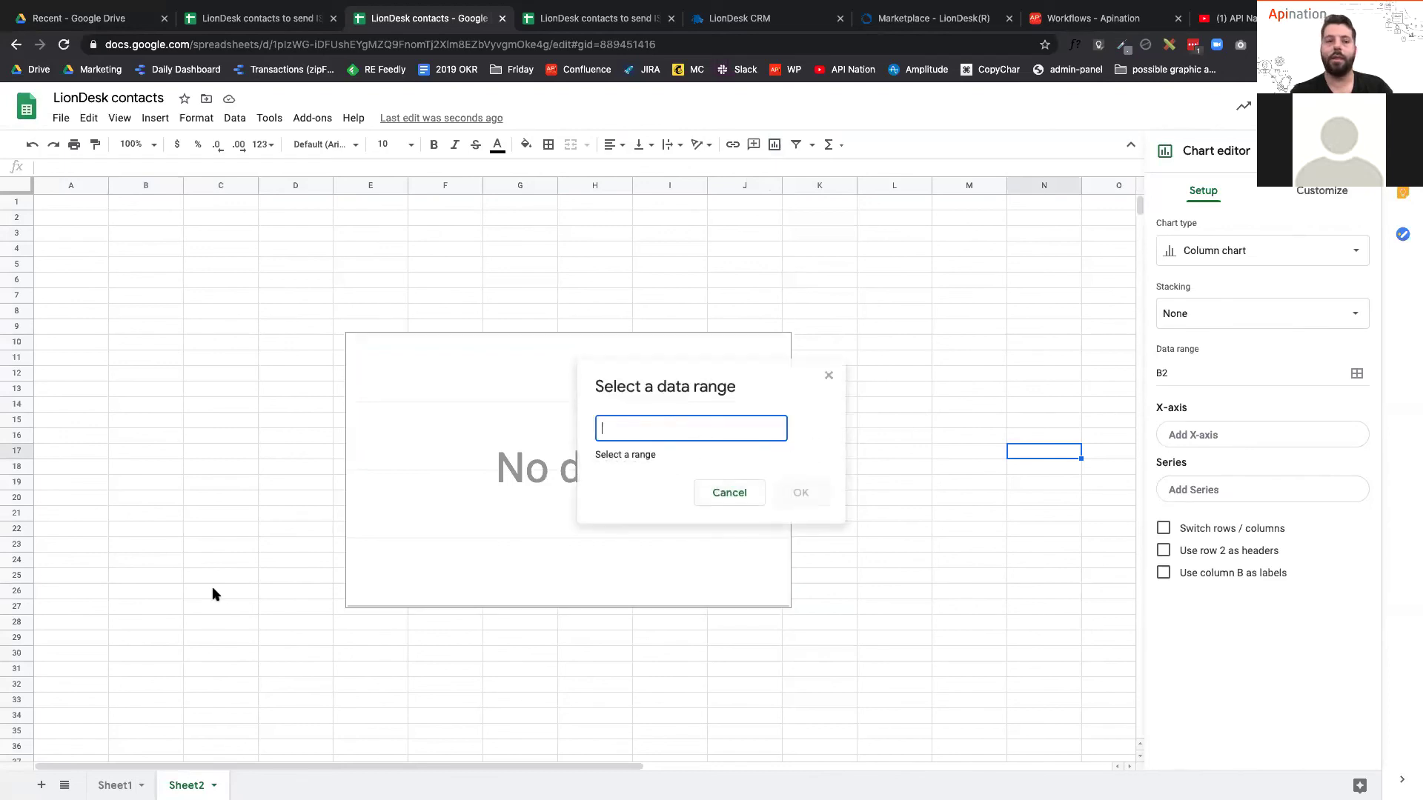
{"action": "left_click", "coordinate": [121, 784]}
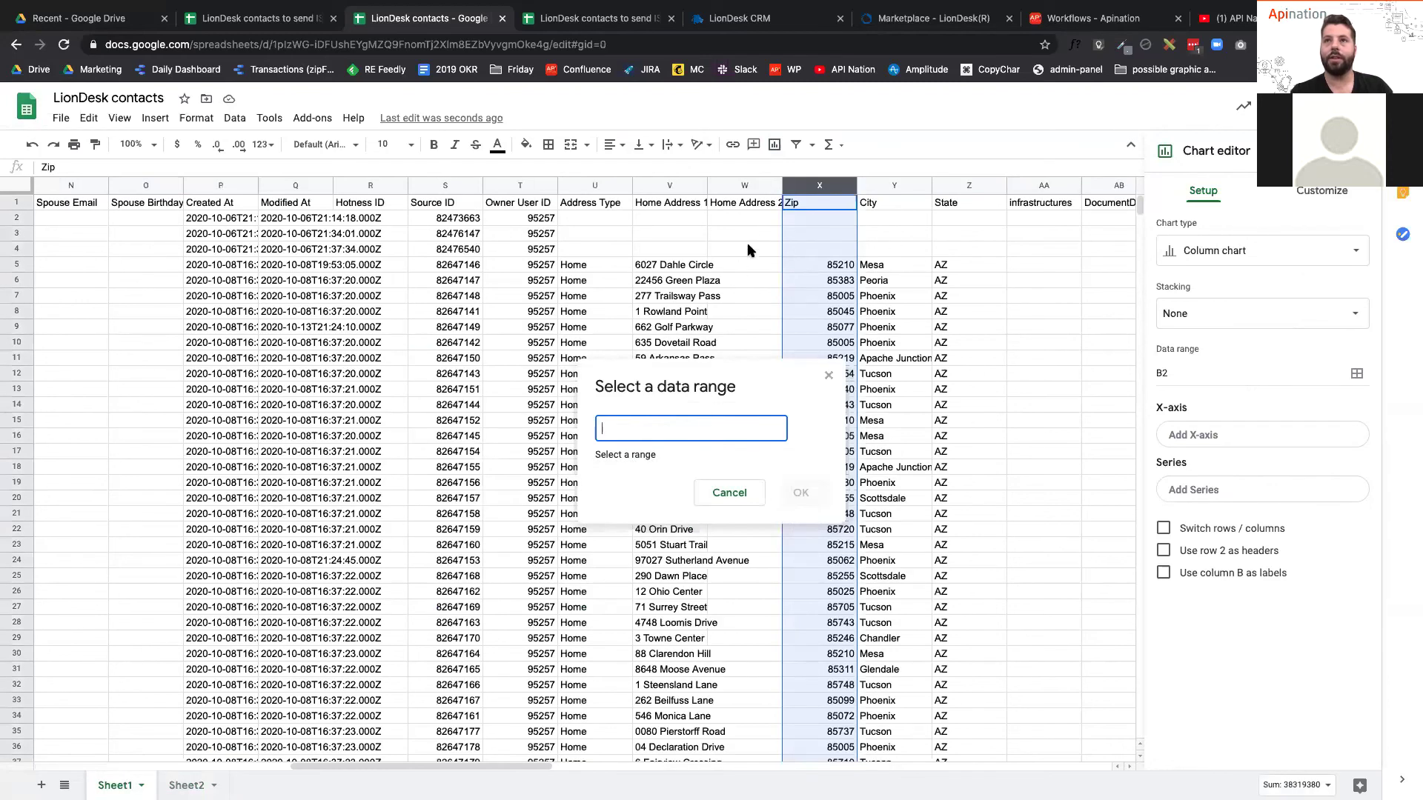
{"action": "left_click", "coordinate": [838, 268]}
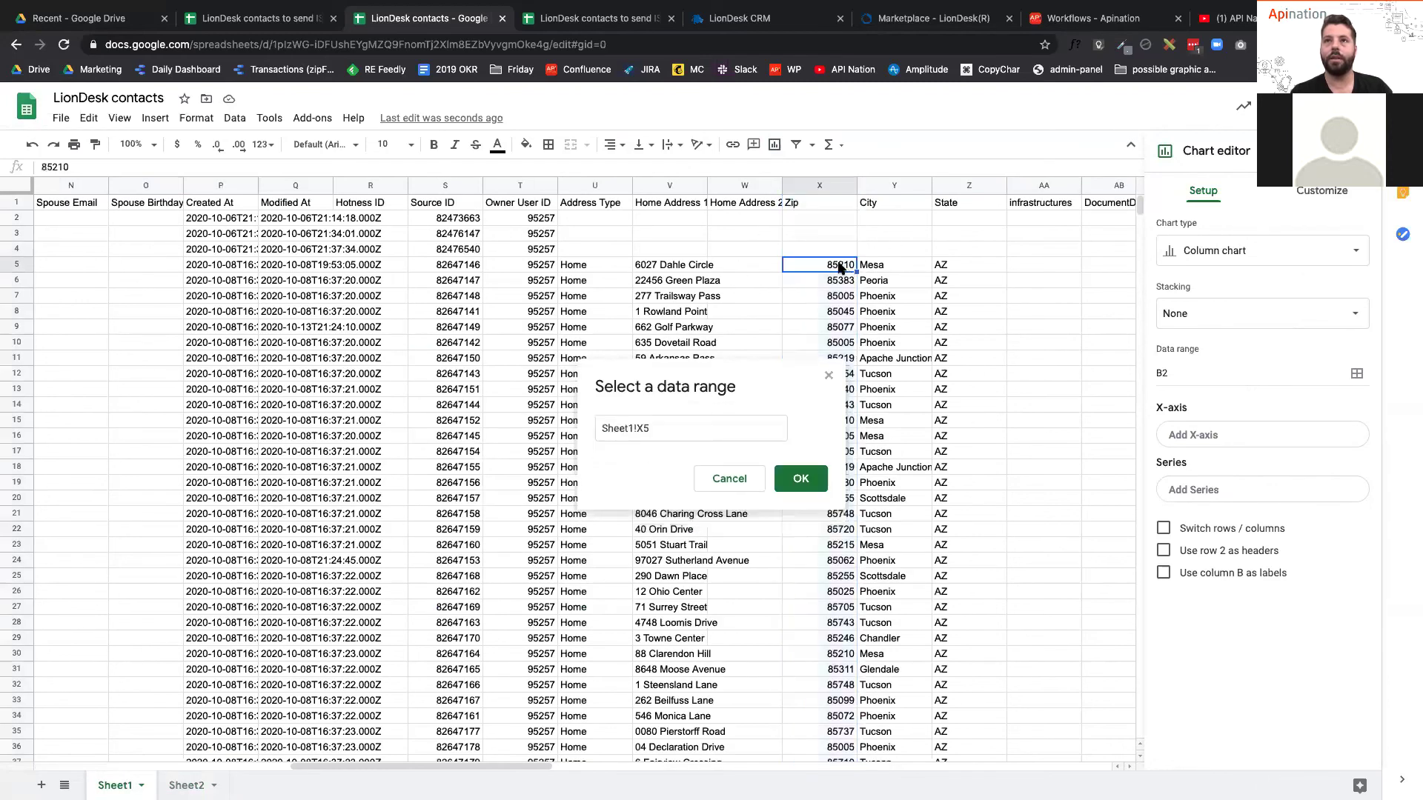
{"action": "left_click", "coordinate": [831, 199]}
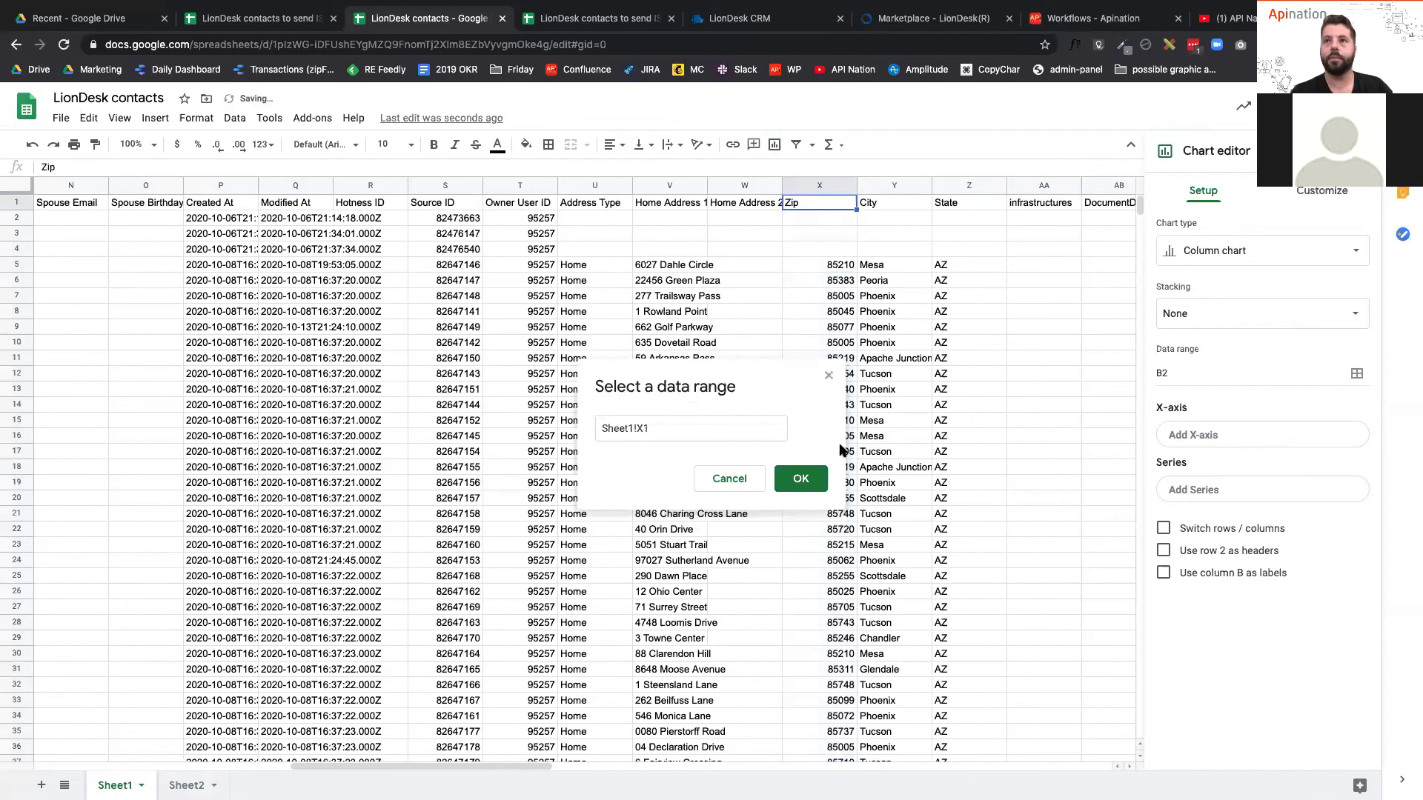
{"action": "scroll", "coordinate": [827, 741], "scroll_direction": "down", "scroll_amount": 20}
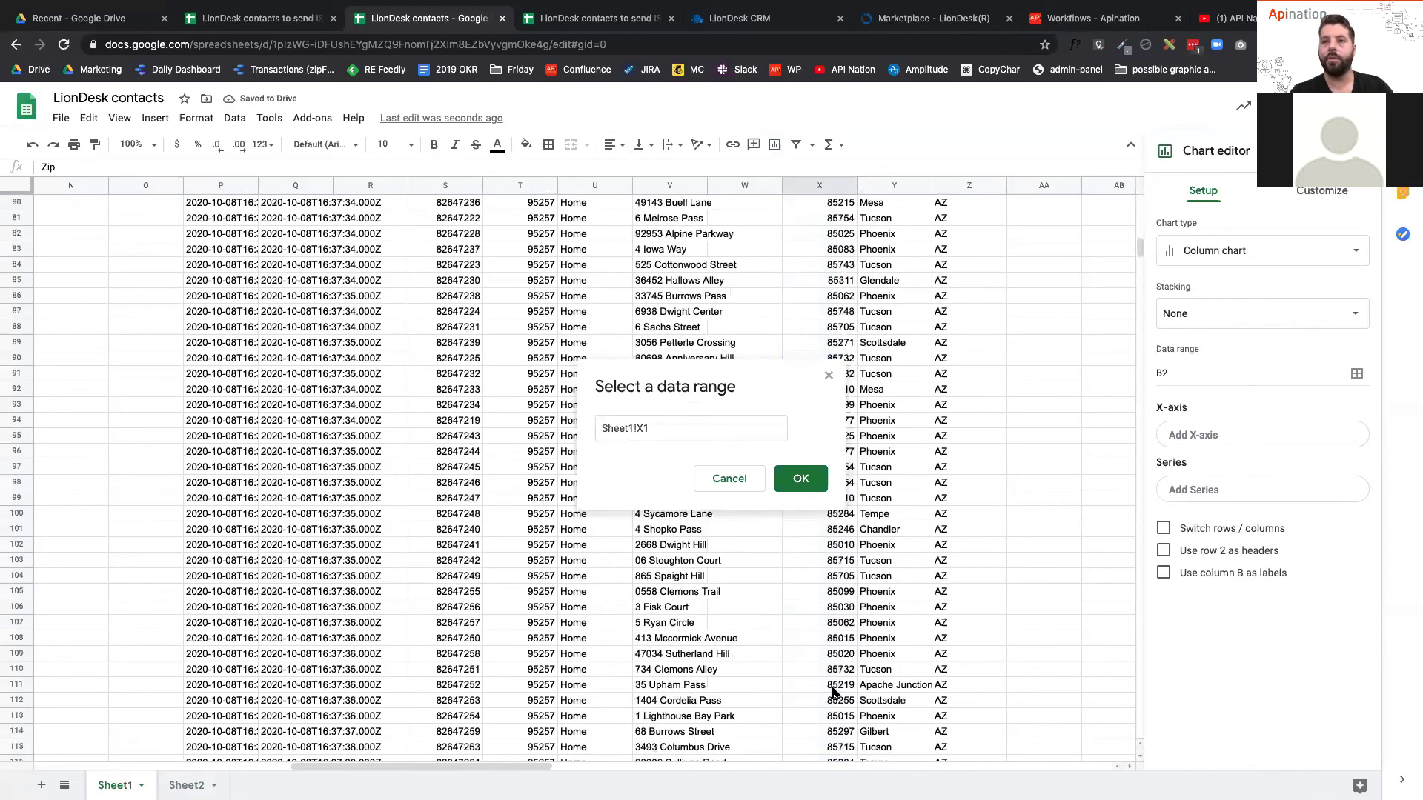
{"action": "scroll", "coordinate": [833, 692], "scroll_direction": "down", "scroll_amount": 20}
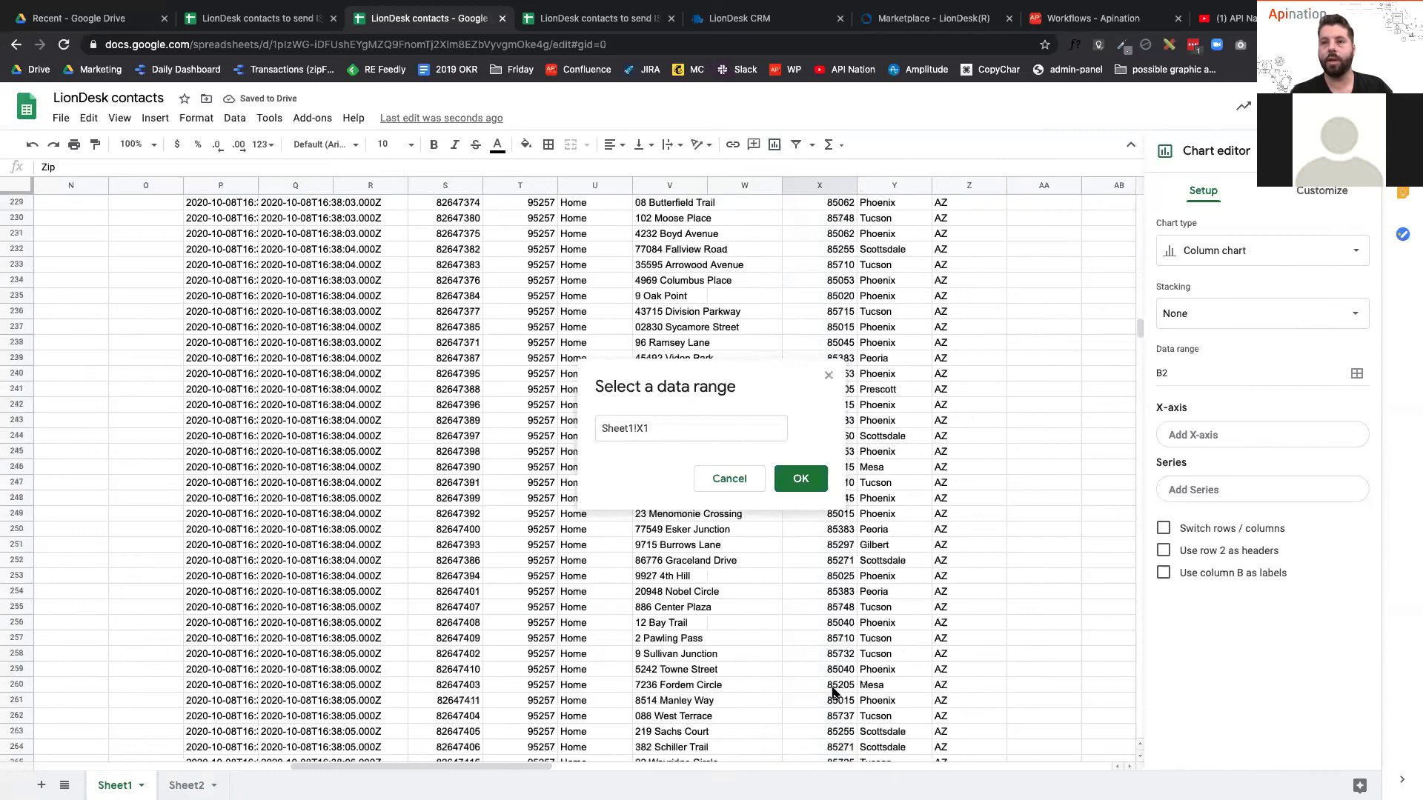
{"action": "left_click", "coordinate": [833, 689], "text": "shift"}
{"action": "left_click", "coordinate": [801, 478]}
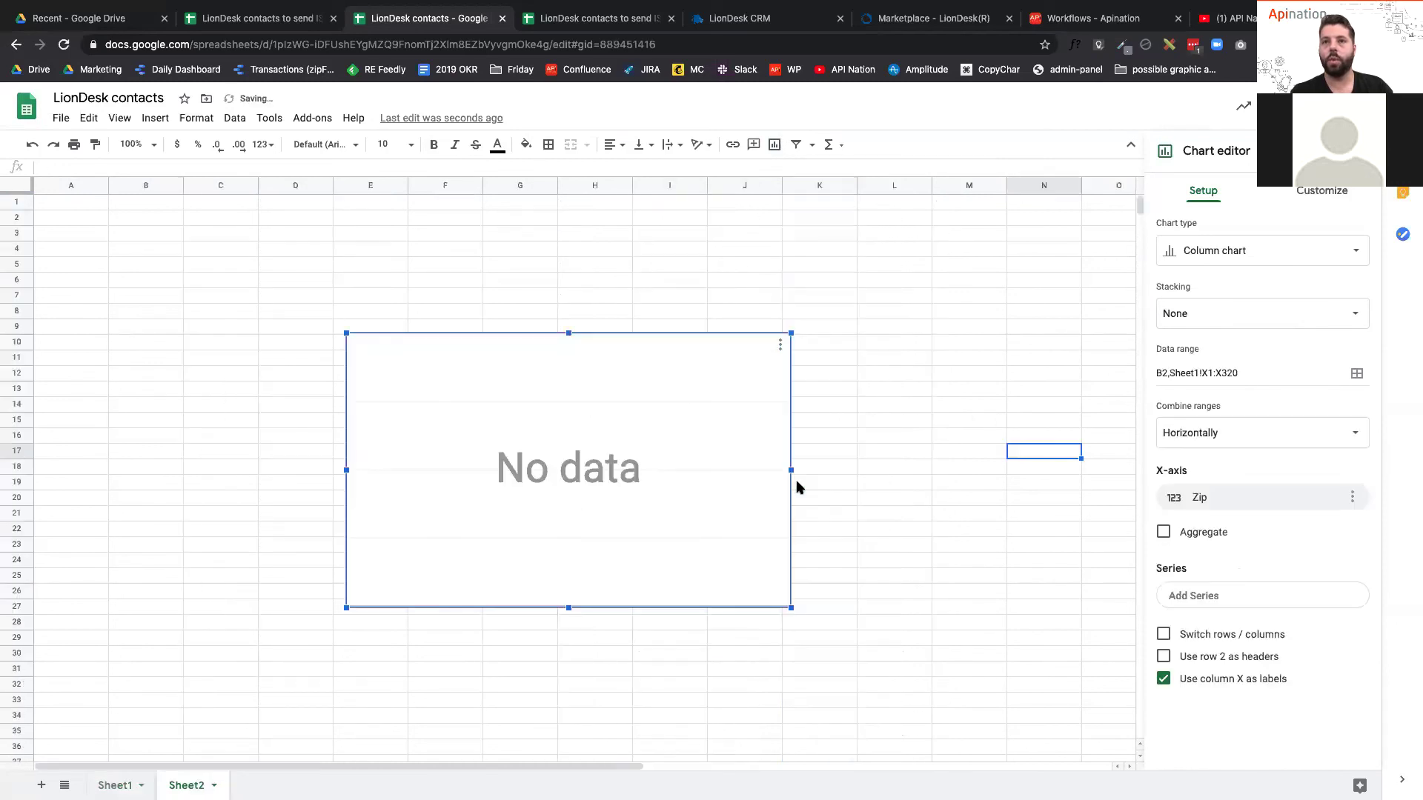
Aggregate the chart's Zip X-axis and move the chart to the sheet's upper-left area, starting around cell A3.
{"action": "left_click", "coordinate": [1164, 532]}
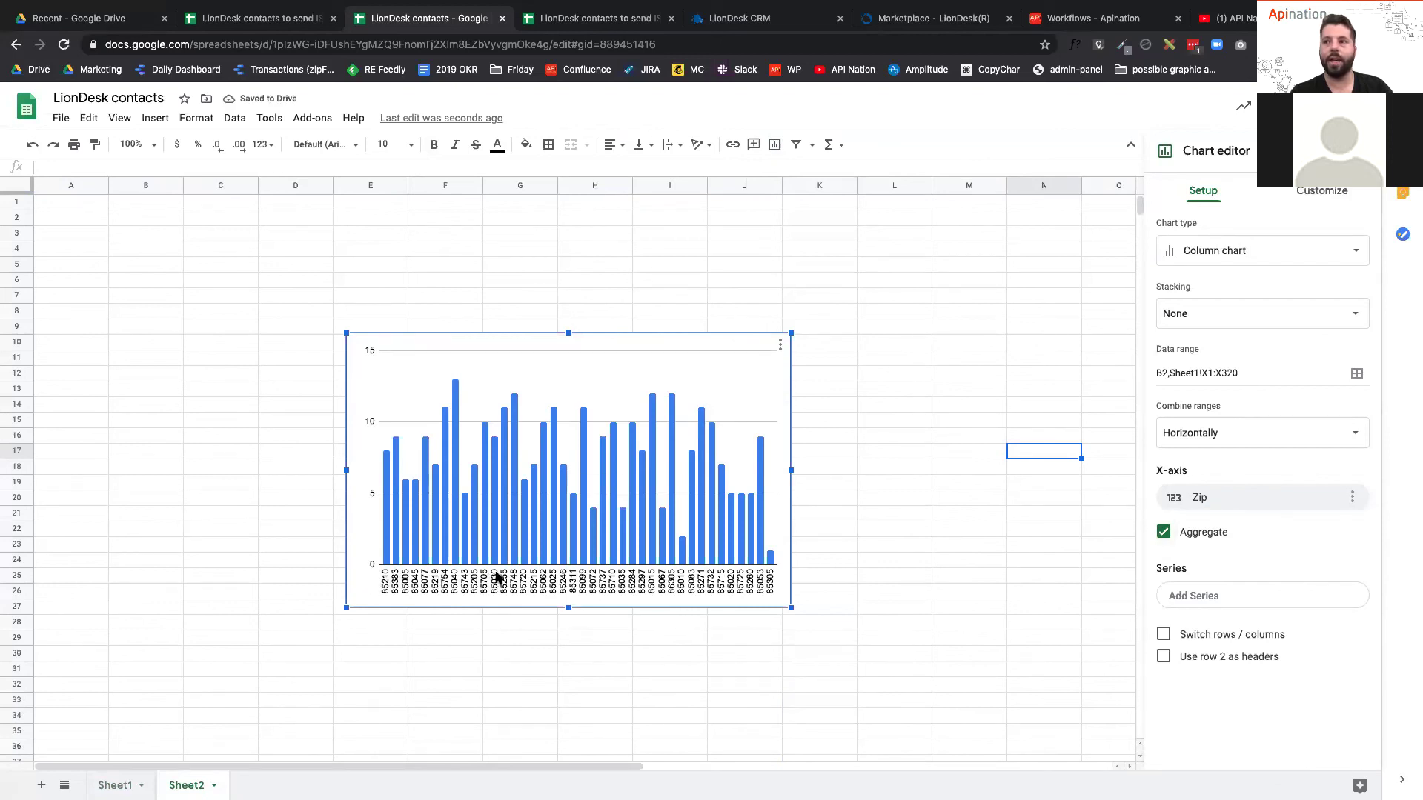
{"action": "mouse_move", "coordinate": [455, 395]}
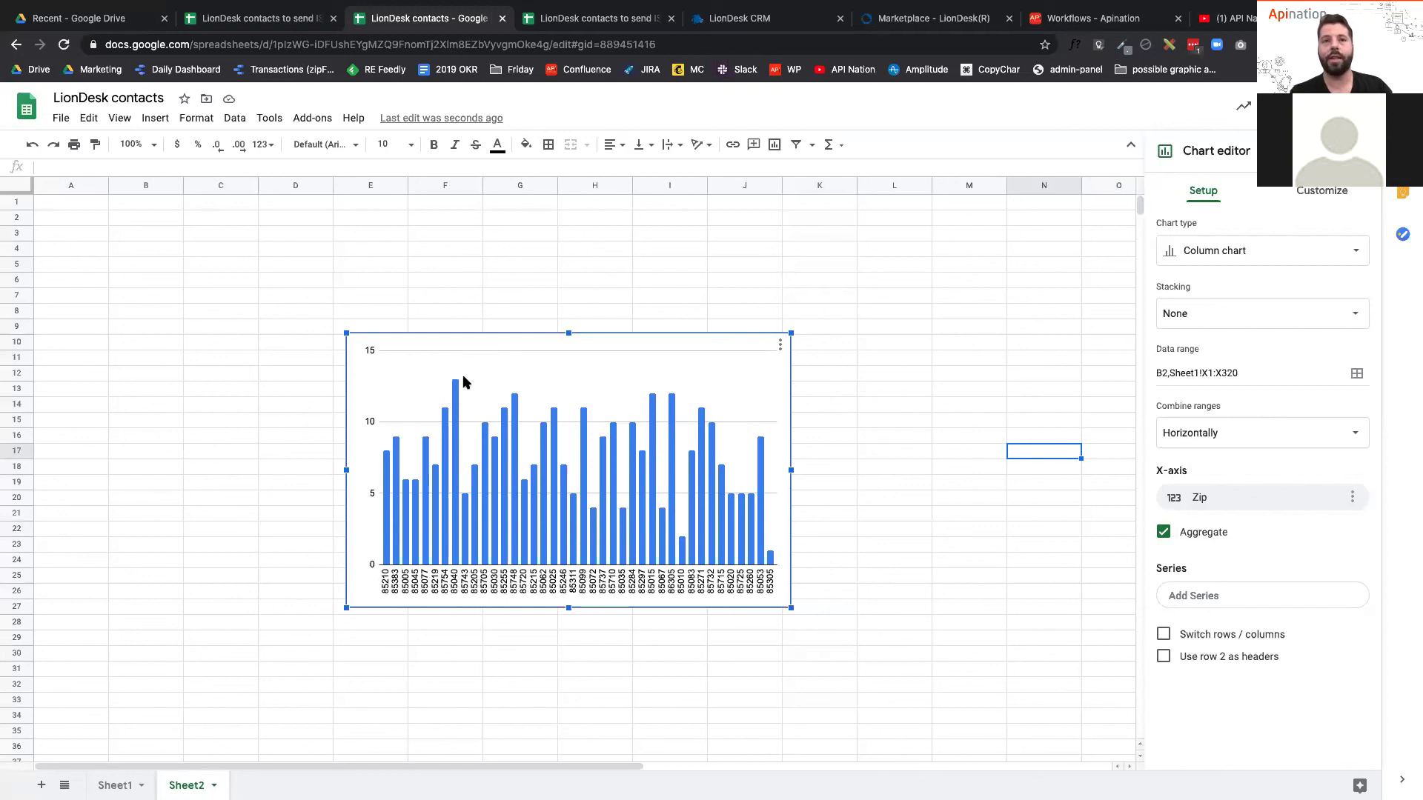
{"action": "mouse_move", "coordinate": [515, 402]}
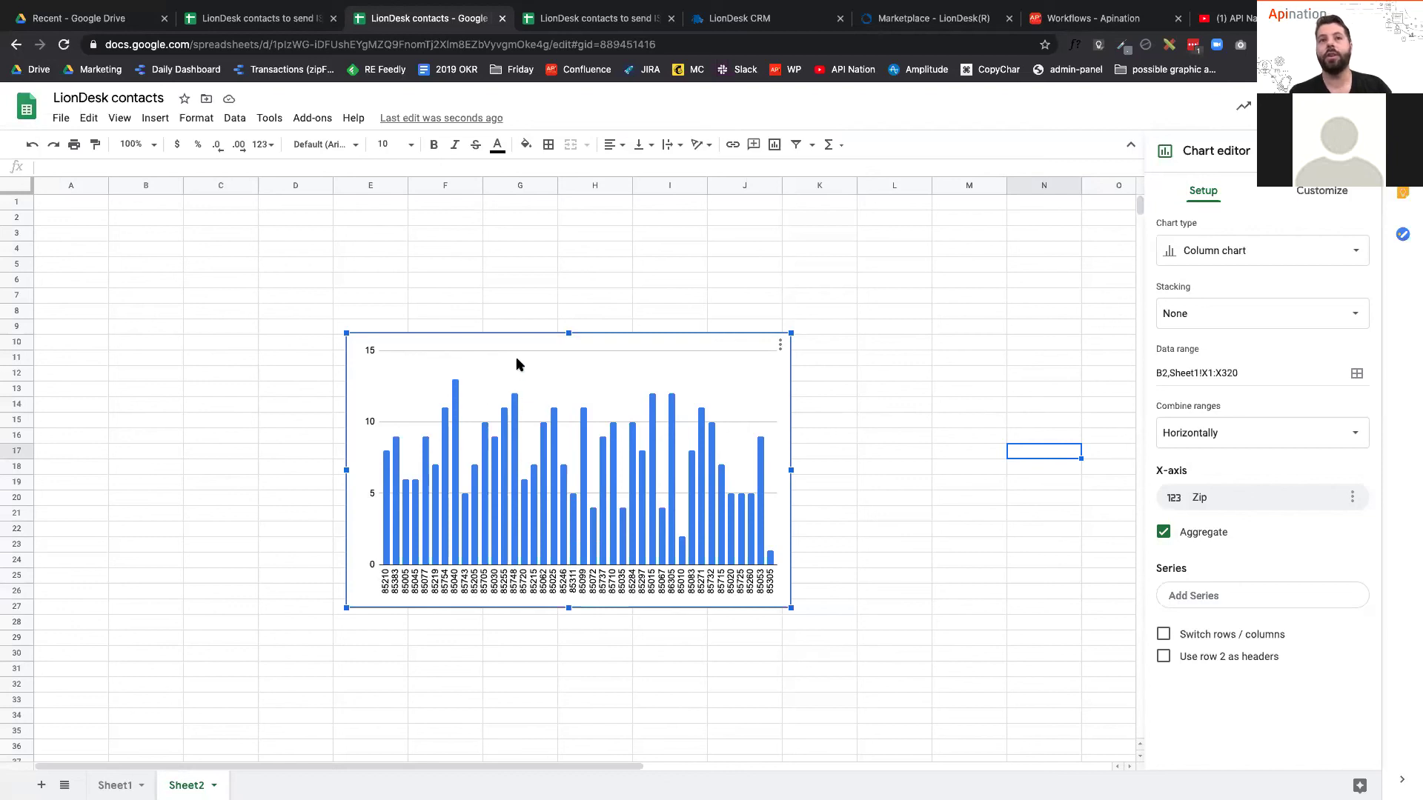
{"action": "left_click_drag", "start_coordinate": [518, 337], "coordinate": [216, 230]}
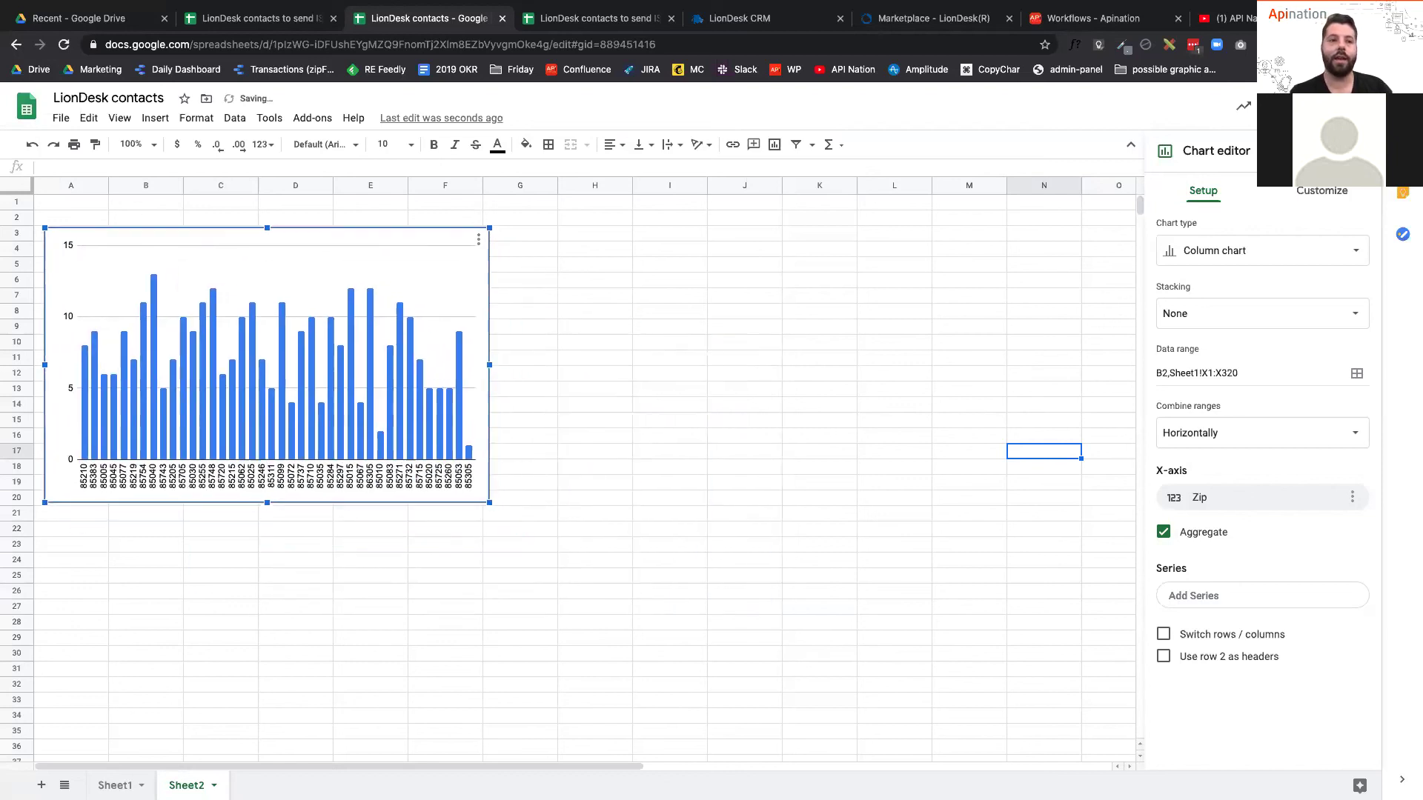
{"action": "mouse_move", "coordinate": [204, 441]}
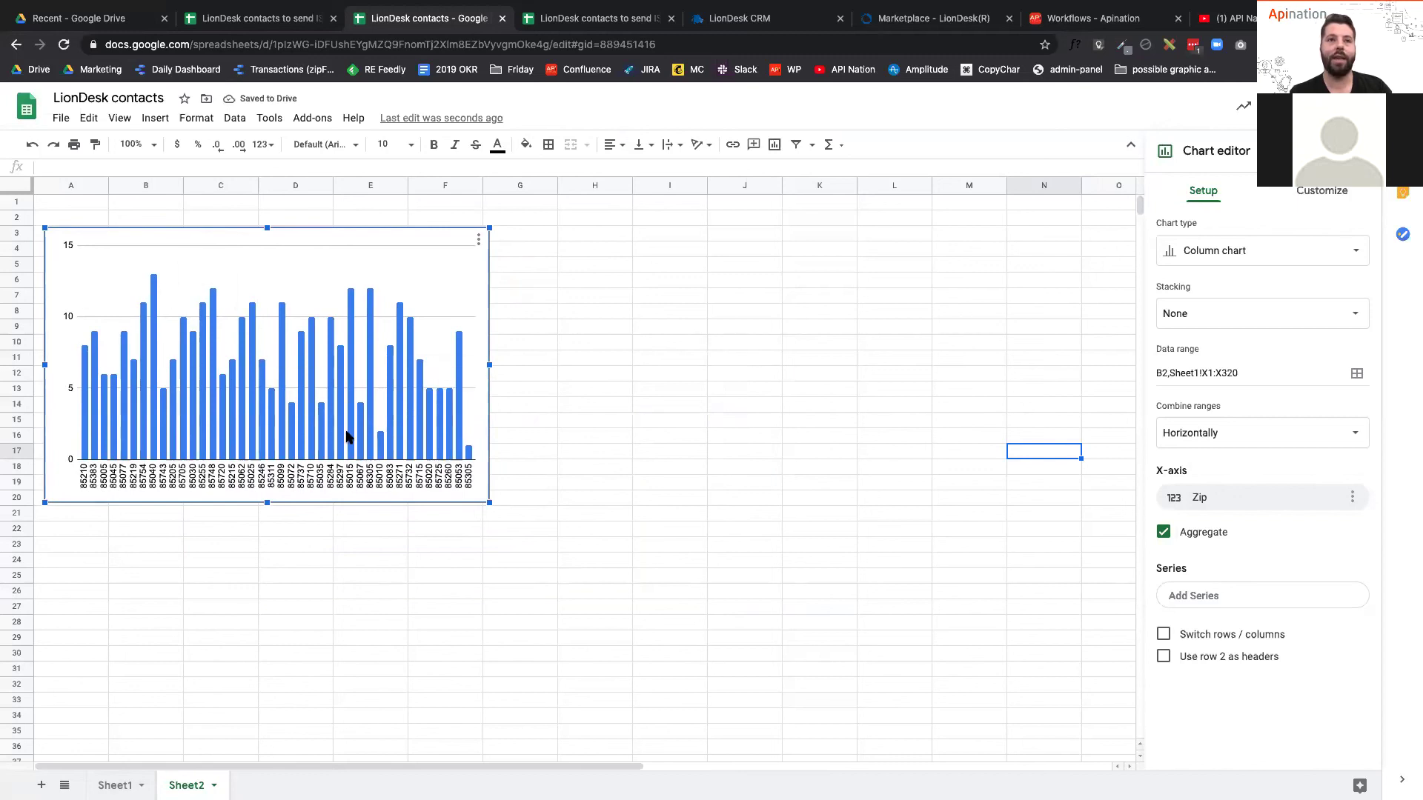
{"action": "mouse_move", "coordinate": [292, 453]}
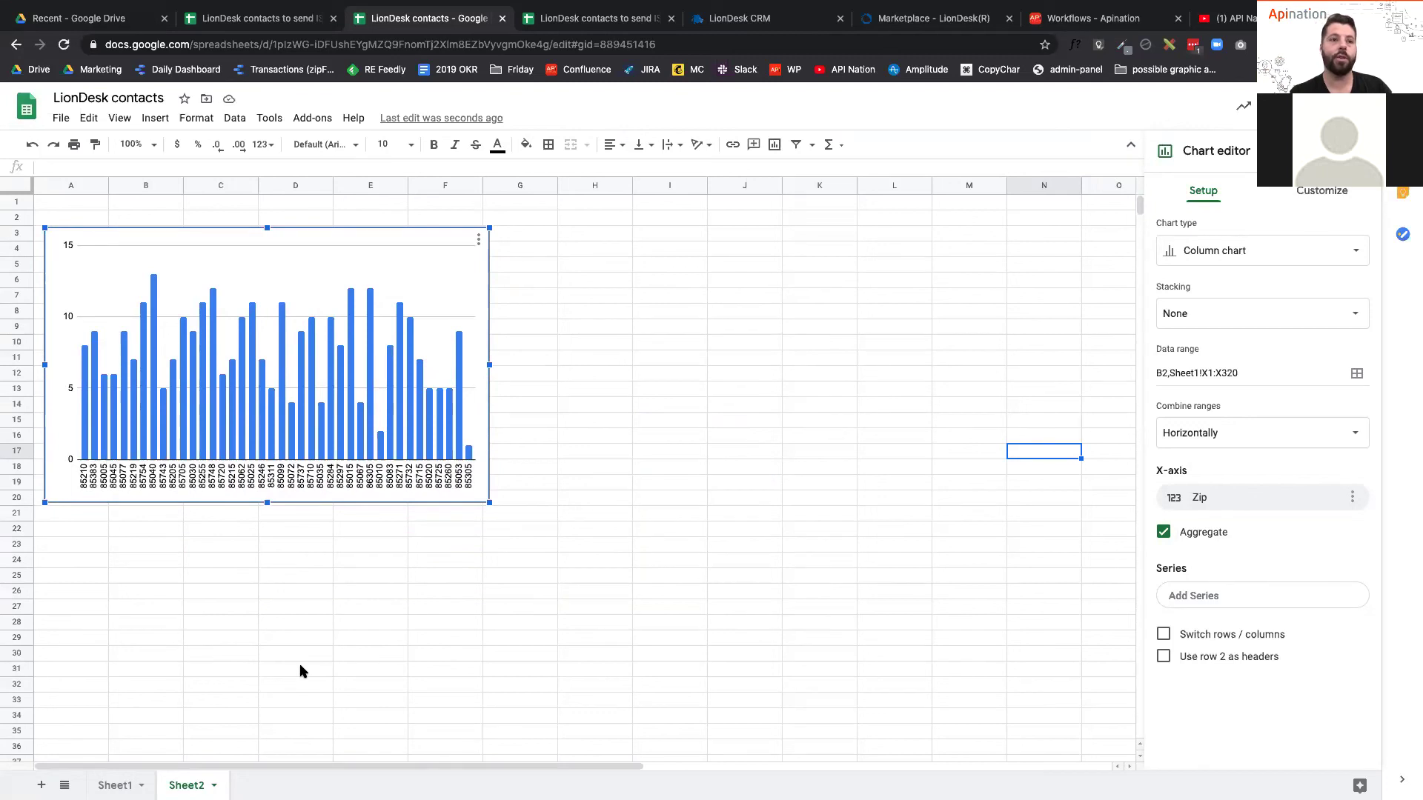
Review the contact records on Sheet1 from the first row and the Email column, and view the zip code chart on Sheet2.
{"action": "left_click", "coordinate": [128, 777]}
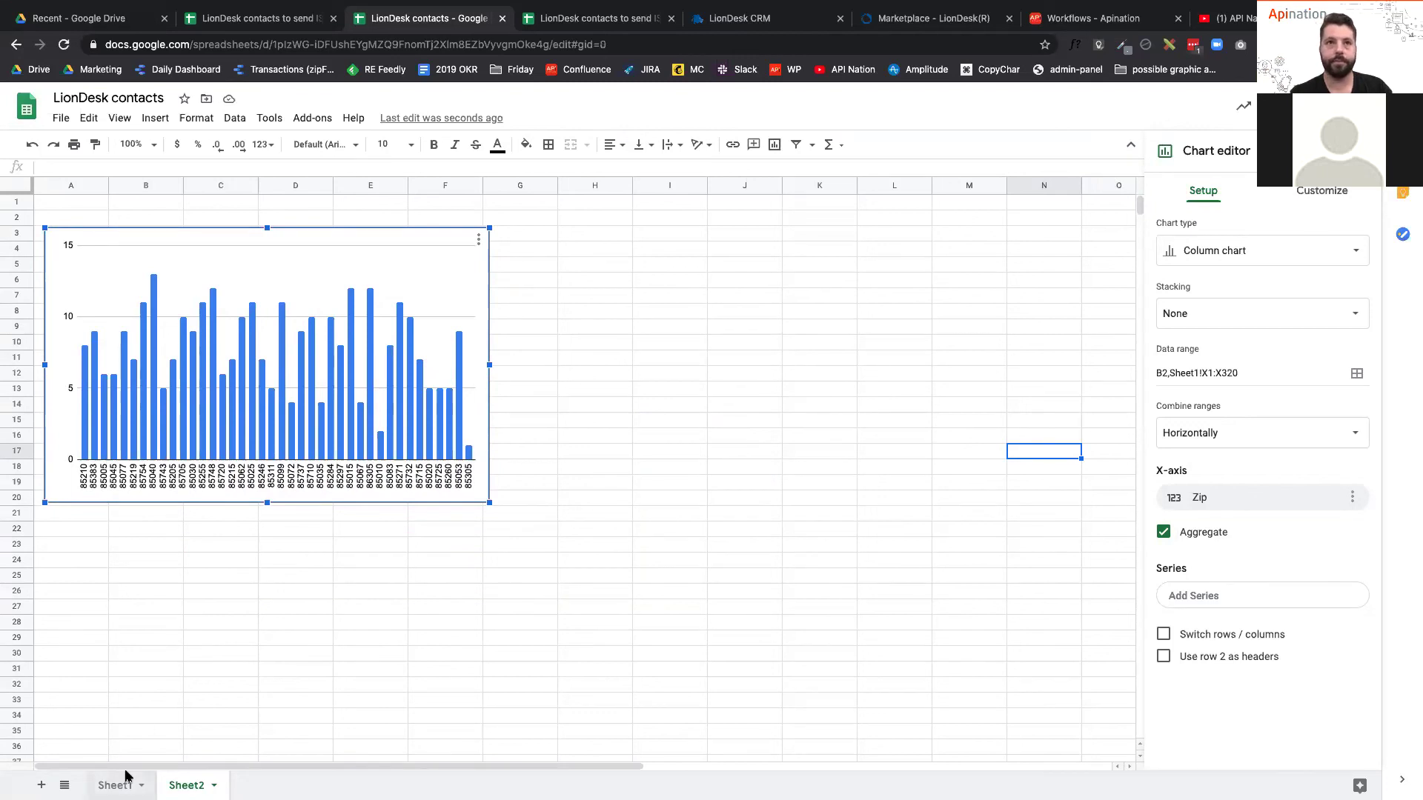
{"action": "scroll", "coordinate": [582, 521], "scroll_direction": "up", "scroll_amount": 20}
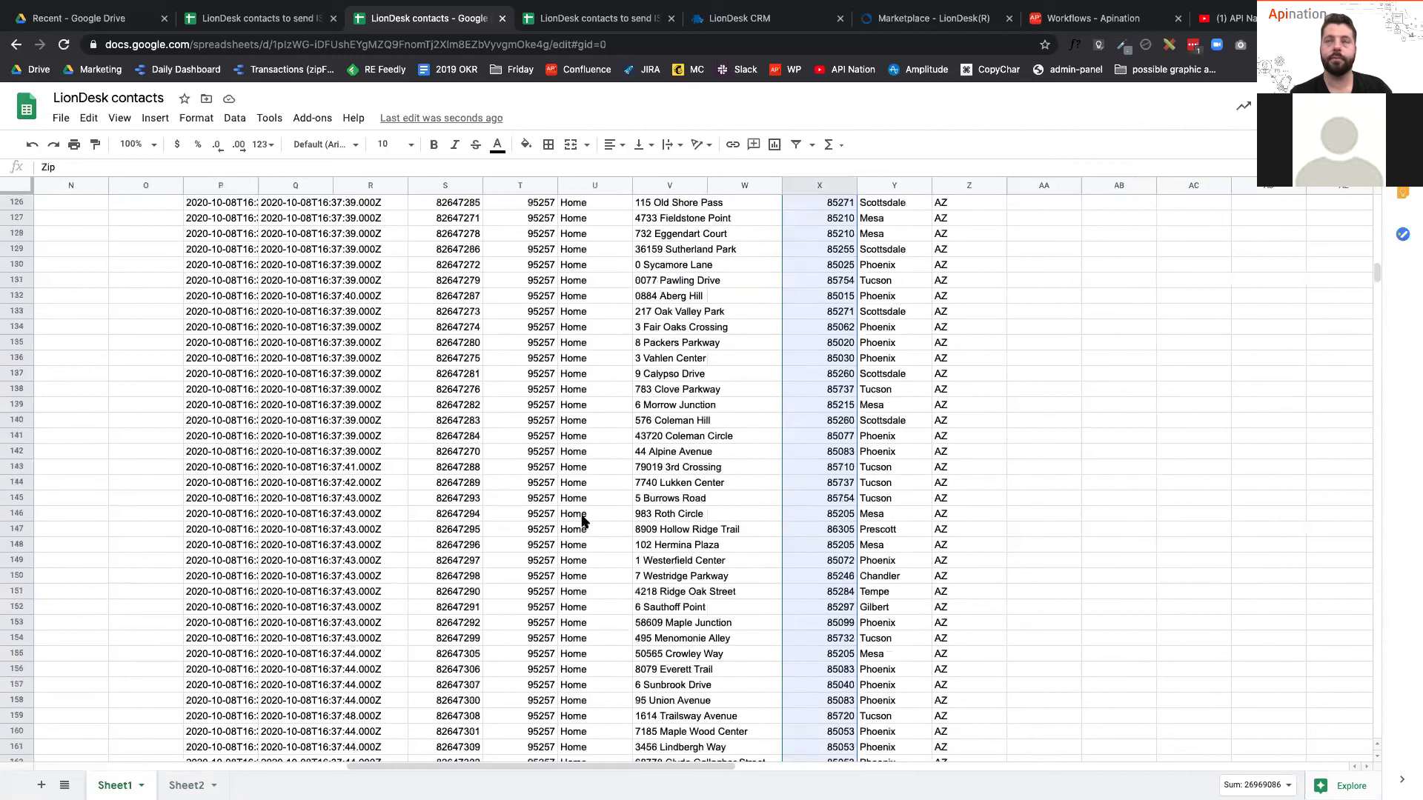
{"action": "scroll", "coordinate": [582, 521], "scroll_direction": "left", "scroll_amount": 10}
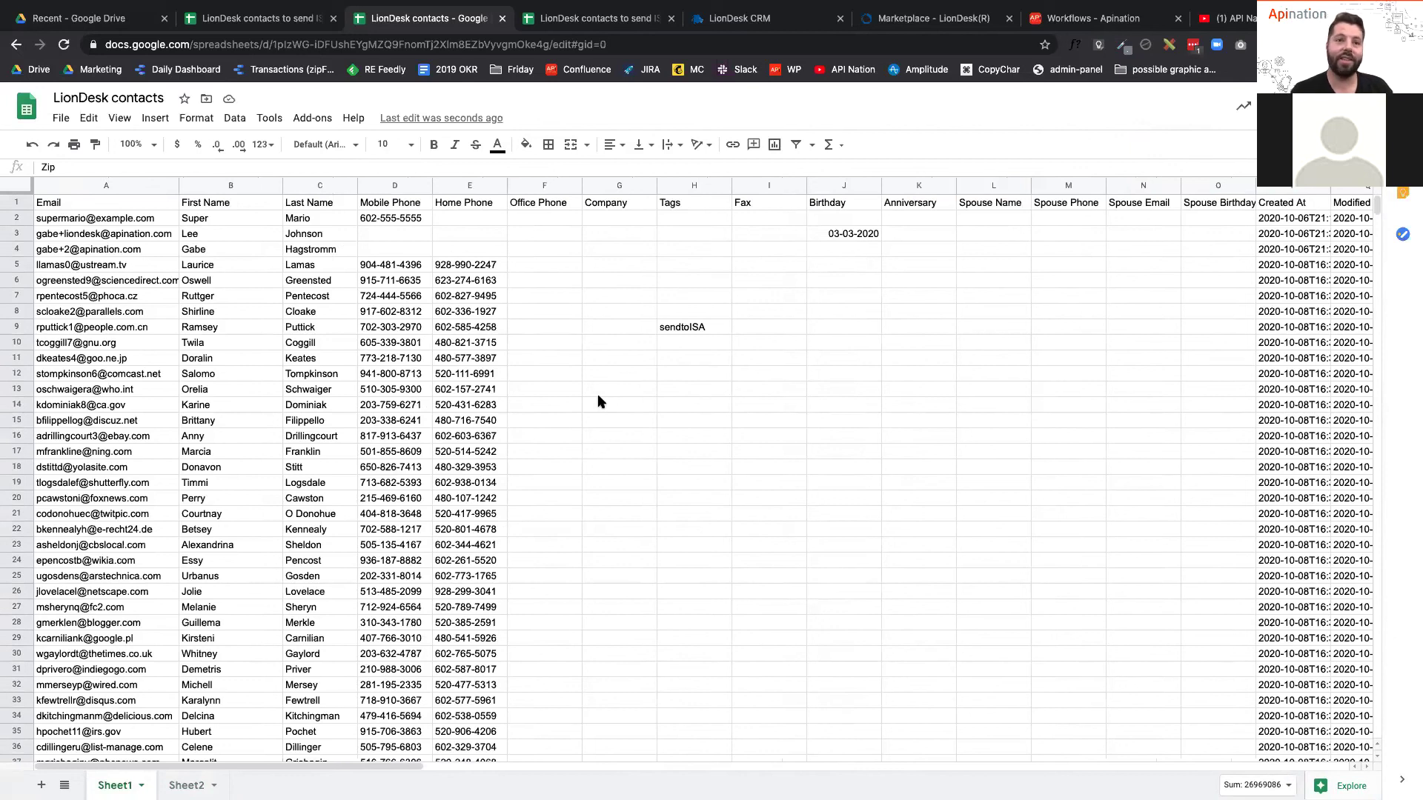
{"action": "left_click", "coordinate": [204, 785]}
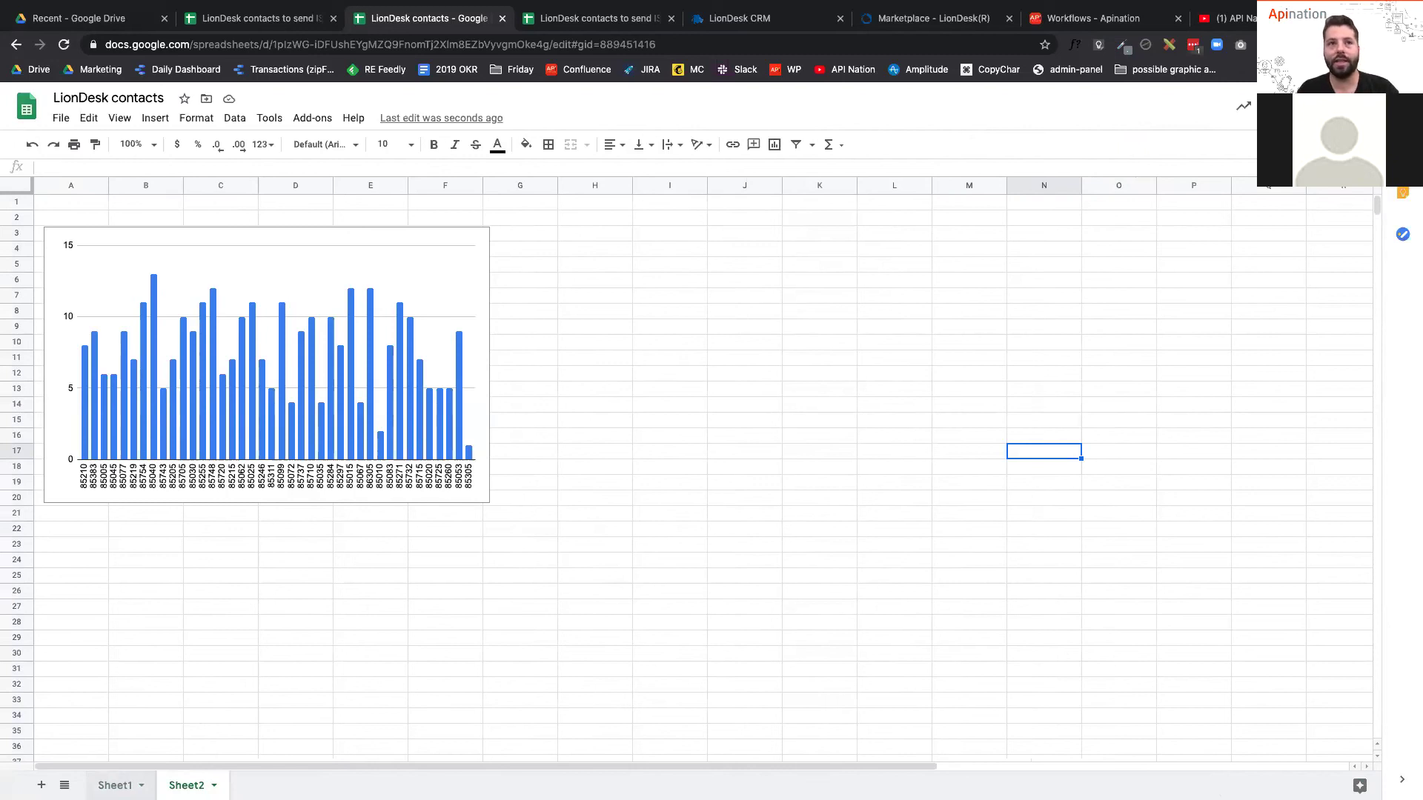
{"action": "left_click", "coordinate": [115, 785]}
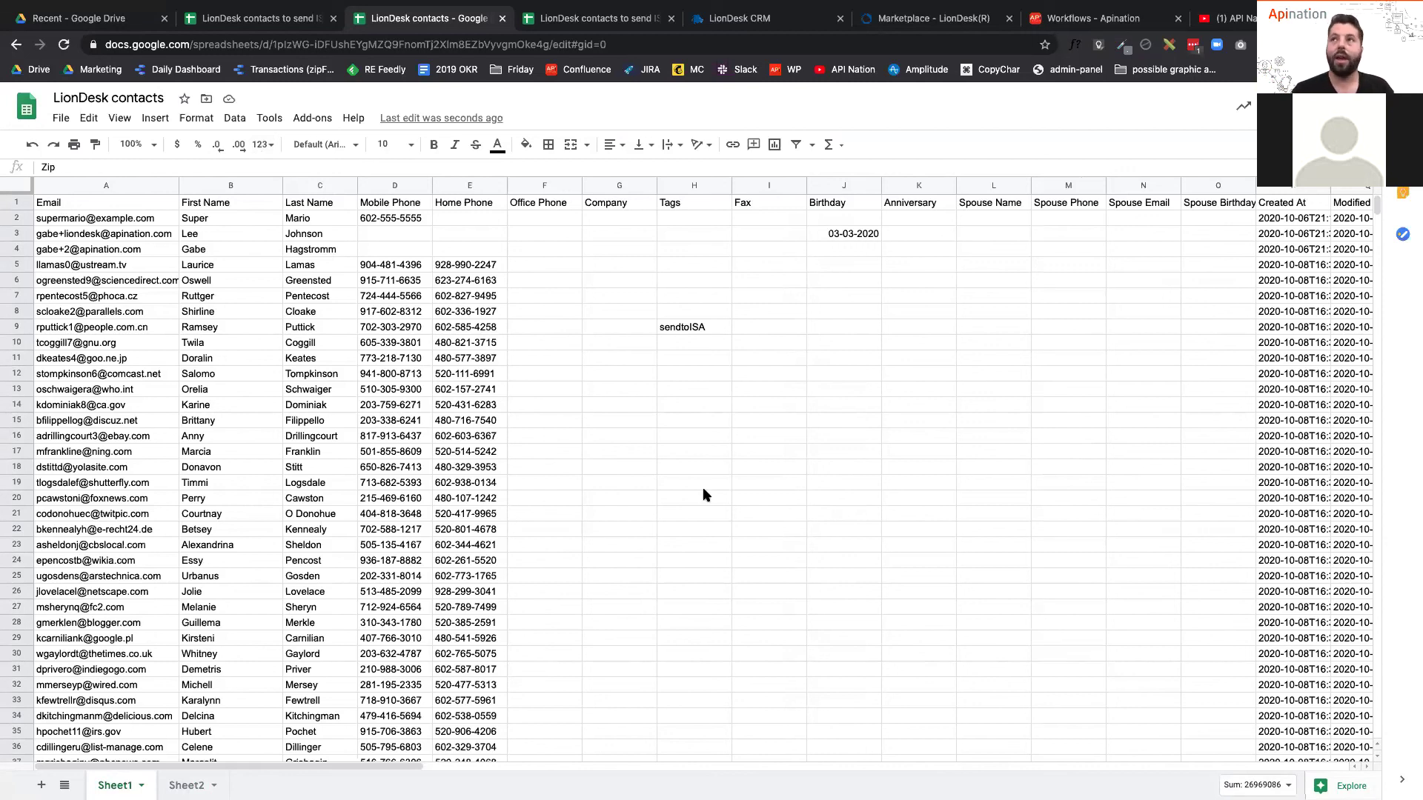
{"action": "left_click", "coordinate": [1373, 18]}
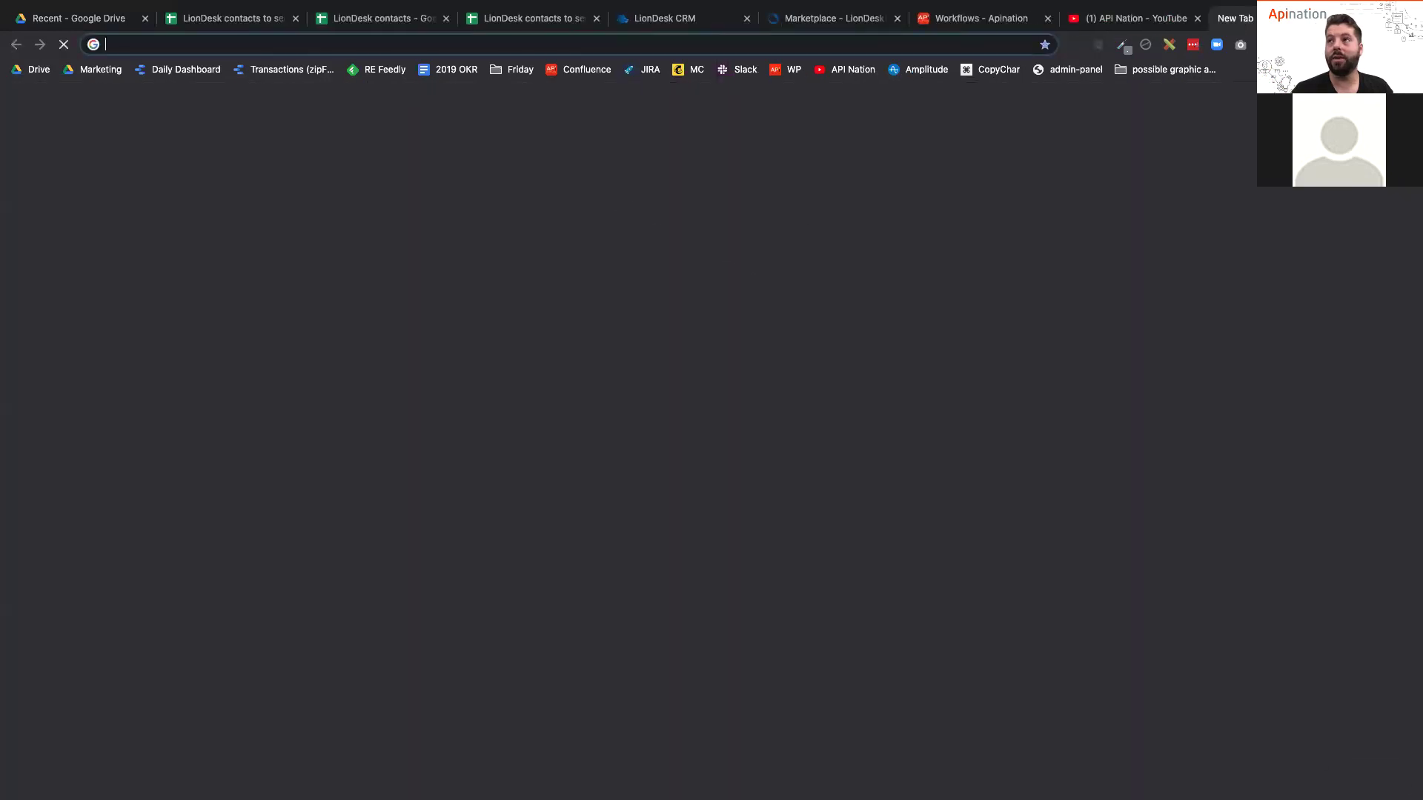
{"action": "left_click_drag", "start_coordinate": [1266, 18], "coordinate": [1209, 195]}
{"action": "key", "text": "super+w"}
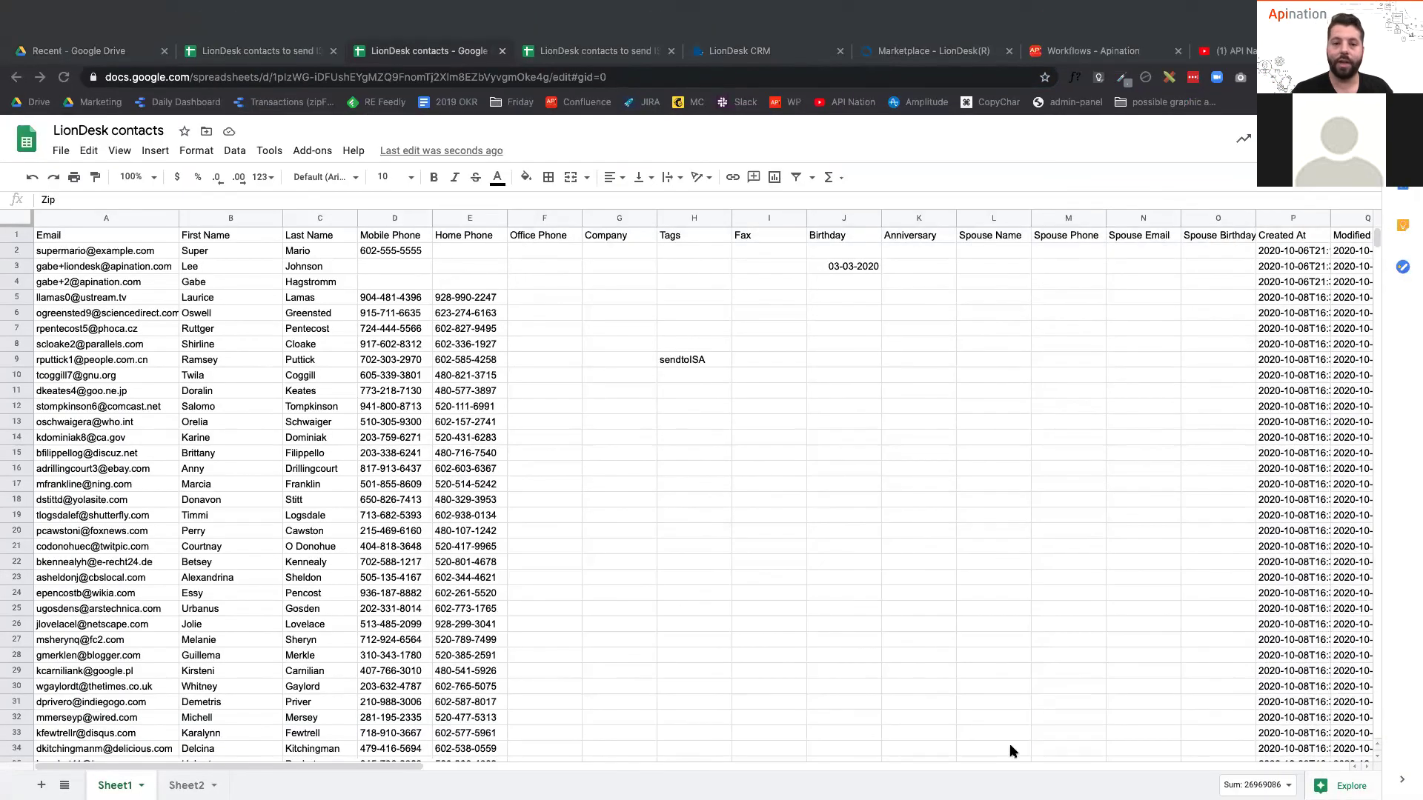